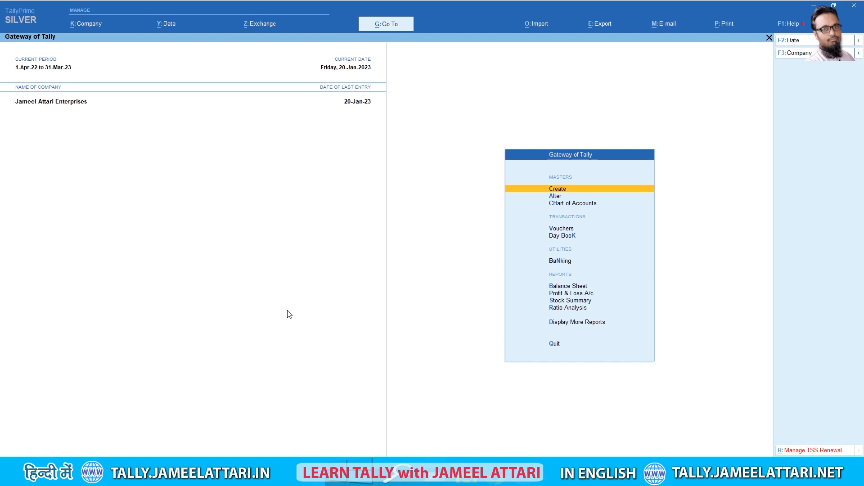
Start a new company, entering its name and keeping the prefilled mailing name
key(alt)
key(alt+k)
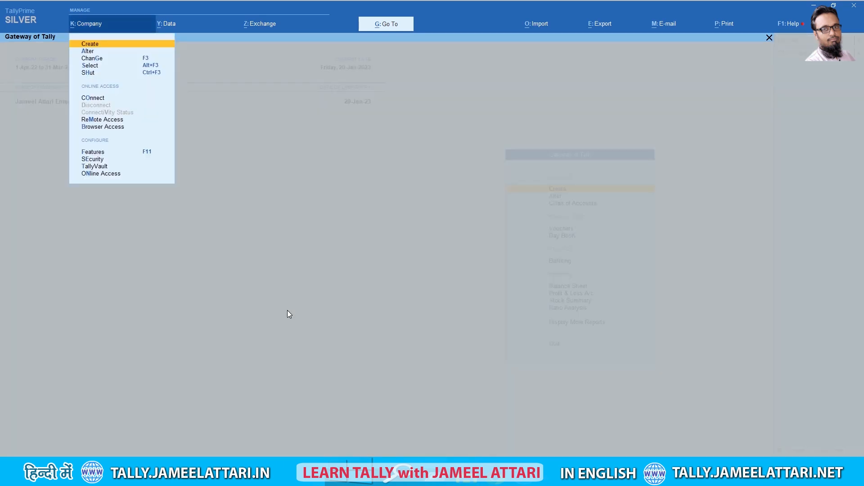
key(Return)
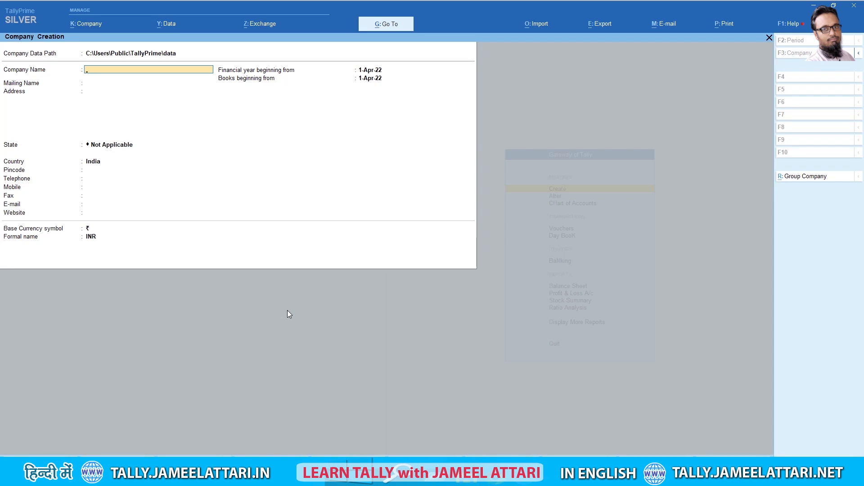
text(Jameel Attari Agencies)
key(Return)
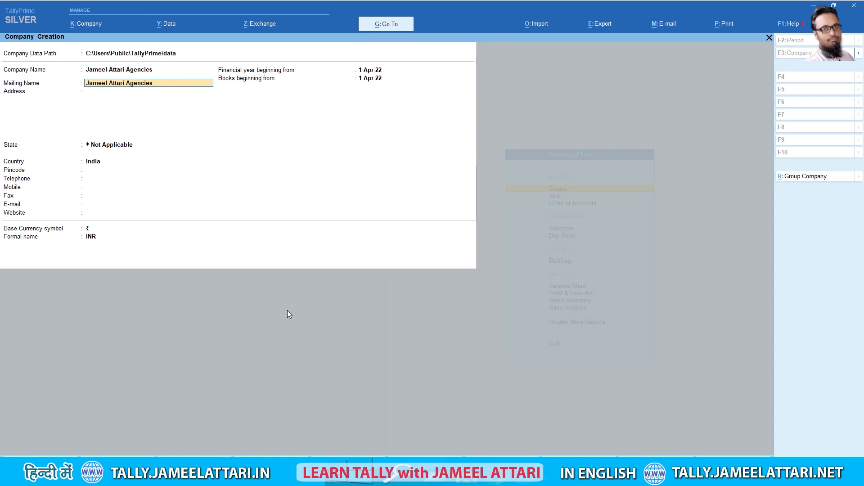
key(Return)
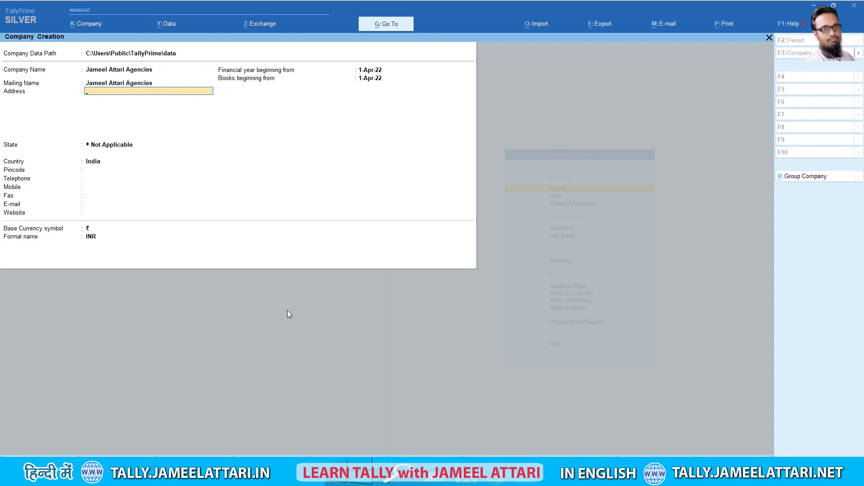
Set the company's state to Rajasthan, skip the contact fields, and complete the creation form
key(Return)
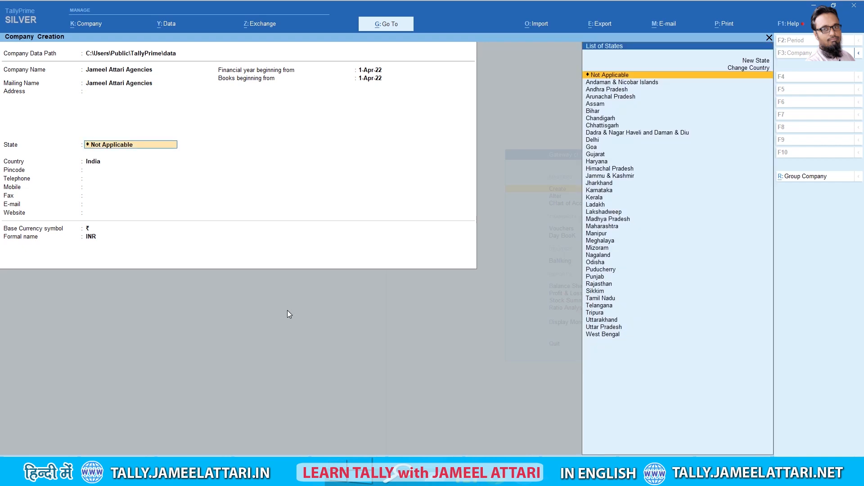
text(Raj)
key(Return)
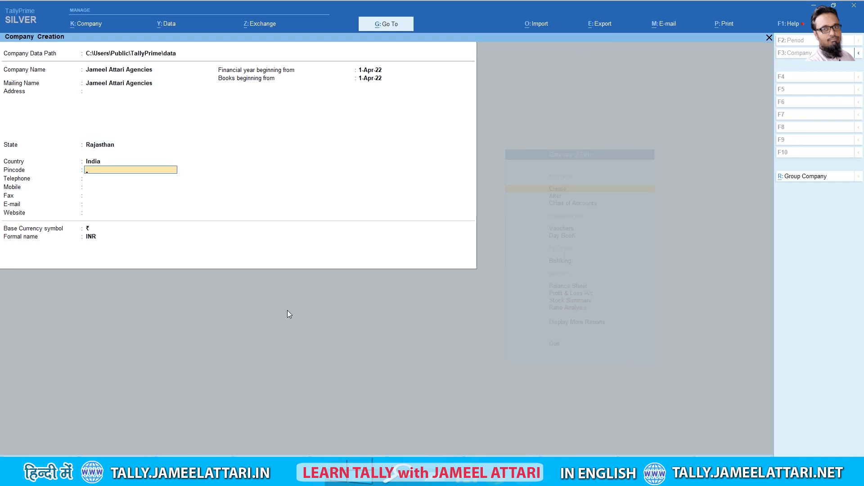
key(Return)
key(Return)
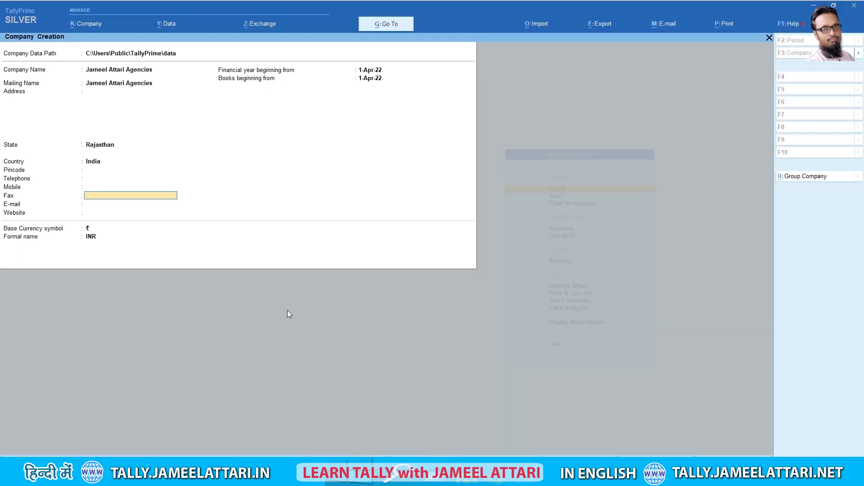
key(Return)
key(Return)
key(Return)
key(Return)
key(Return)
key(Return)
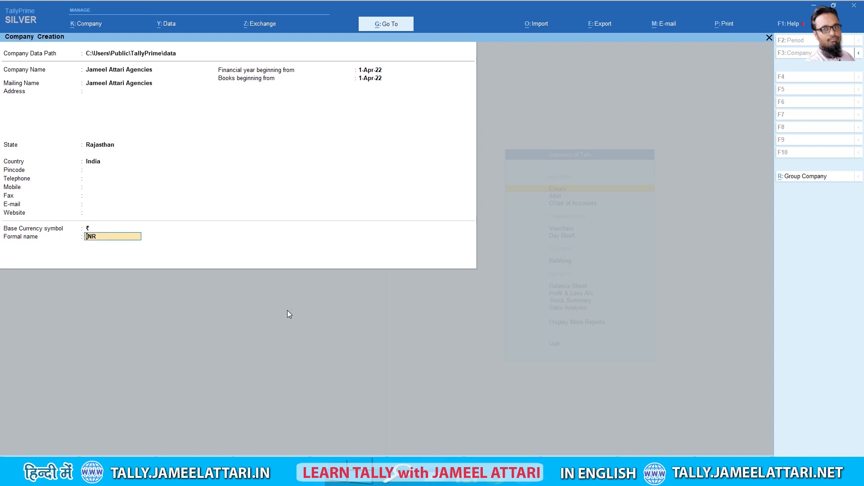
key(Return)
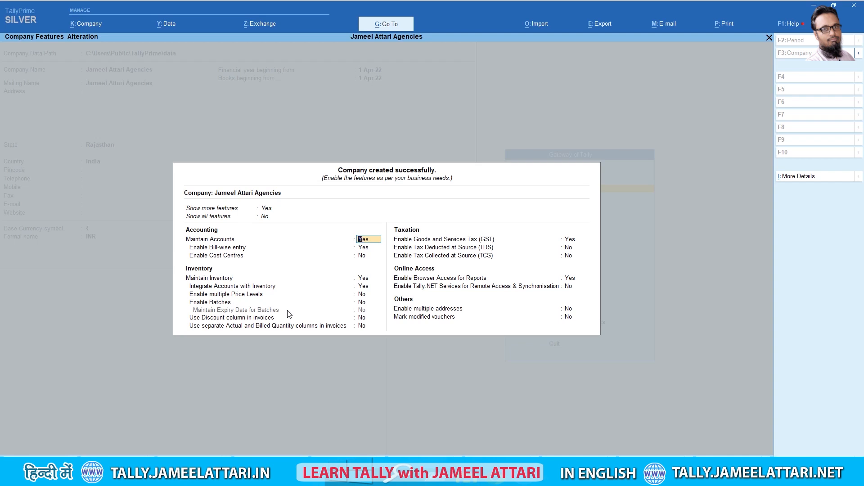
In the GST details, keep Rajasthan as the state and Regular as the registration type
key(Return)
key(Return)
key(Return)
key(Return)
key(Return)
key(Return)
key(Return)
key(Return)
key(Return)
key(Return)
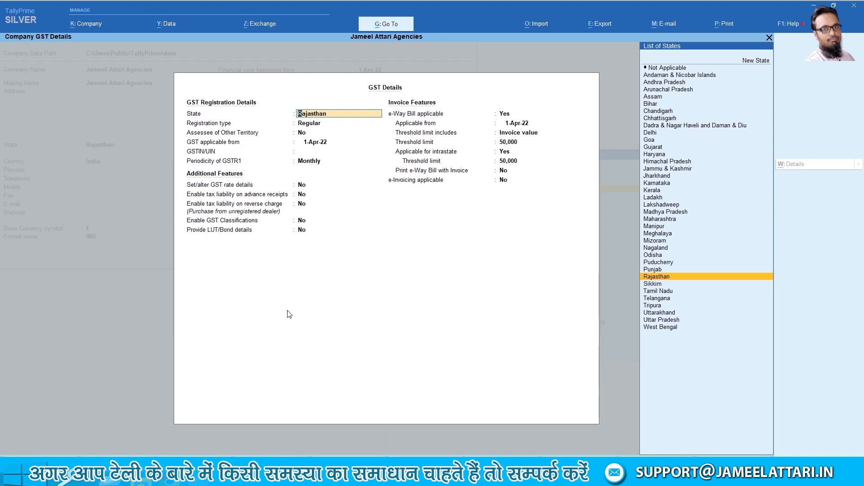
key(Return)
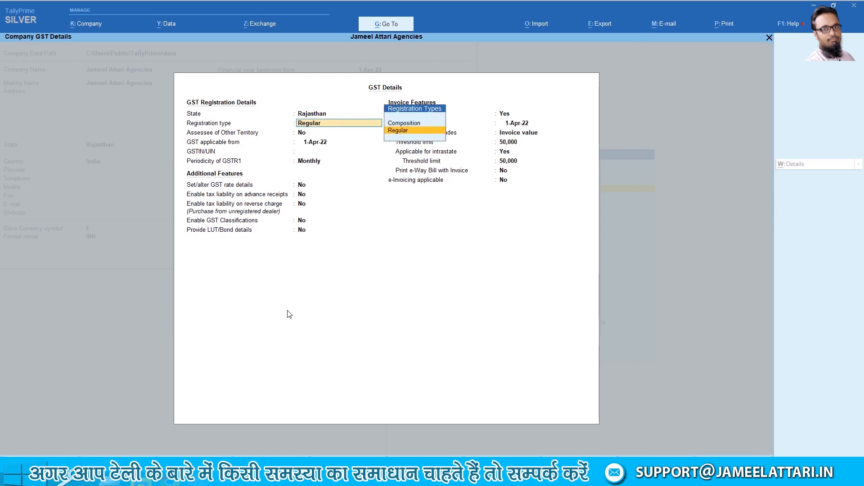
key(Return)
key(Return)
key(Return)
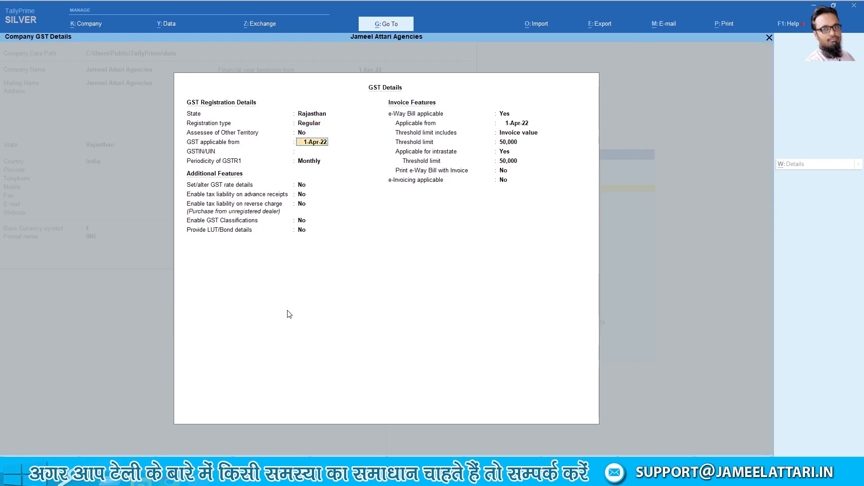
key(Return)
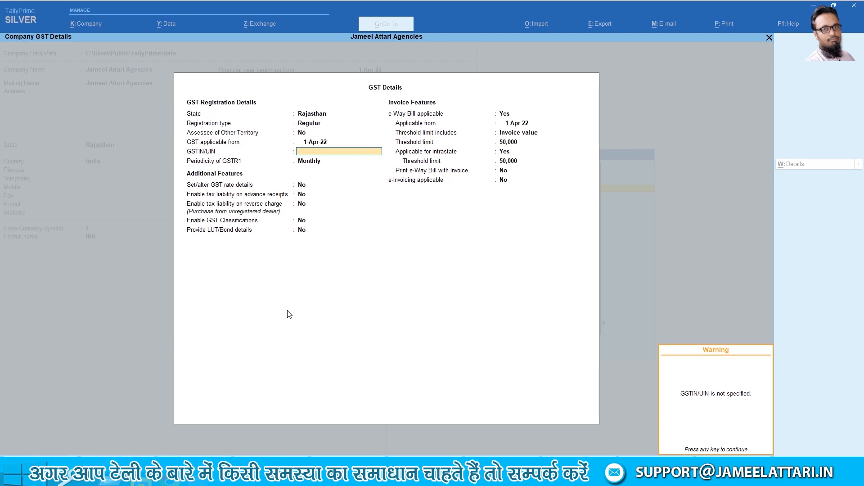
key(Return)
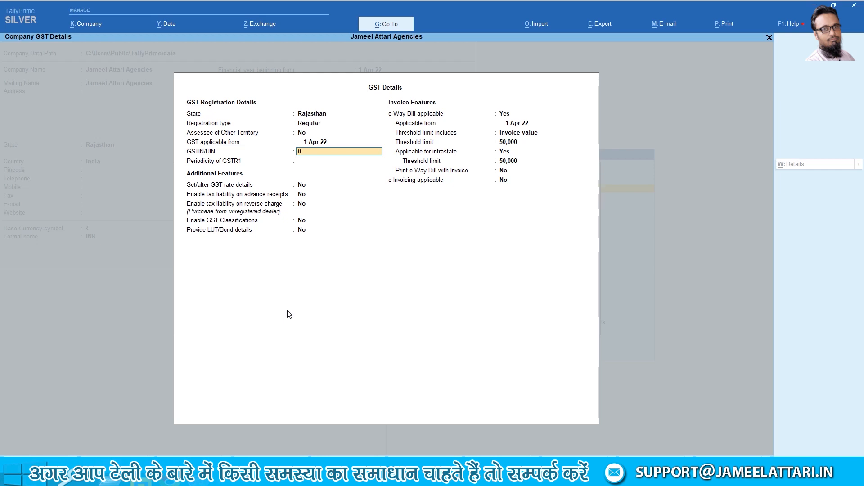
Enter the company's GSTIN, keep monthly GSTR1 filing, and save the GST details
key(Return)
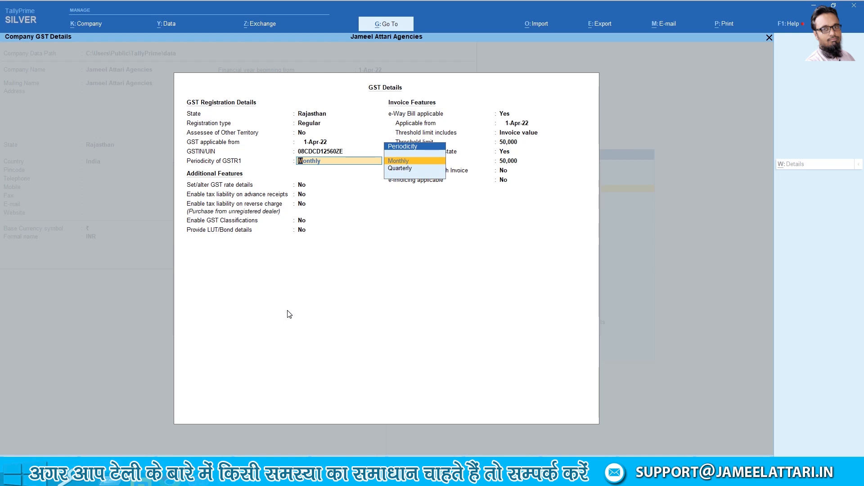
key(Return)
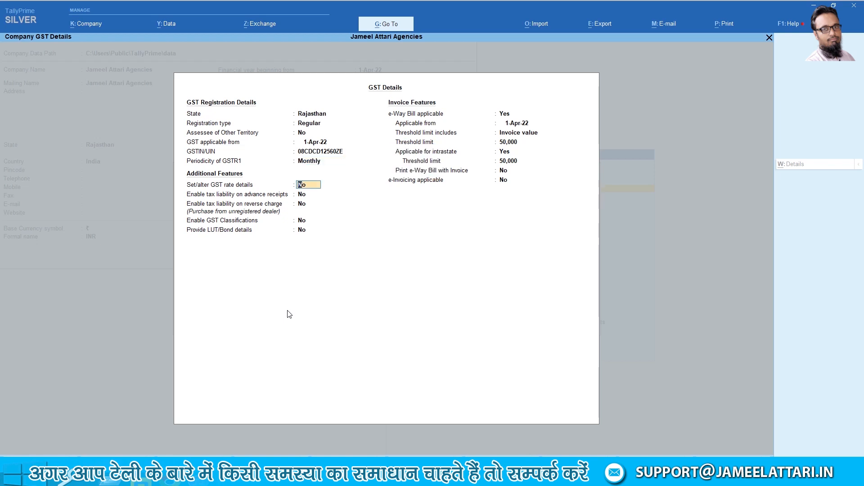
key(Return)
key(Return)
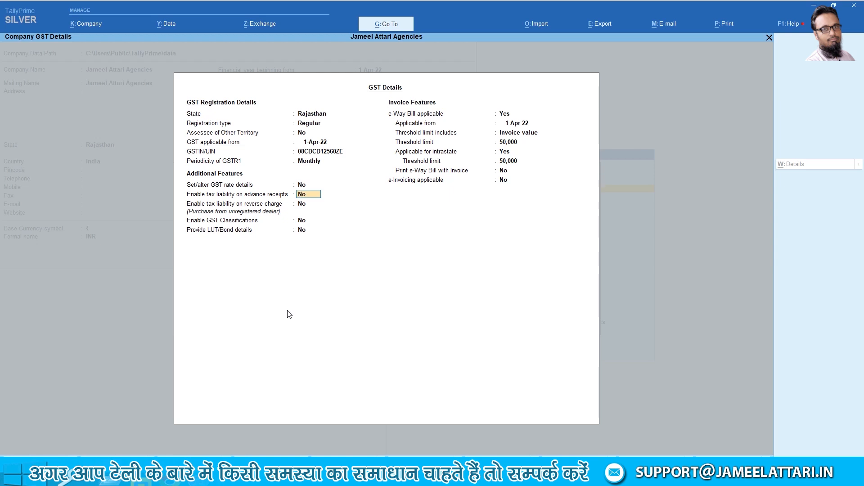
key(Return)
key(Return)
key(Return)
key(Return)
key(Return)
key(Return)
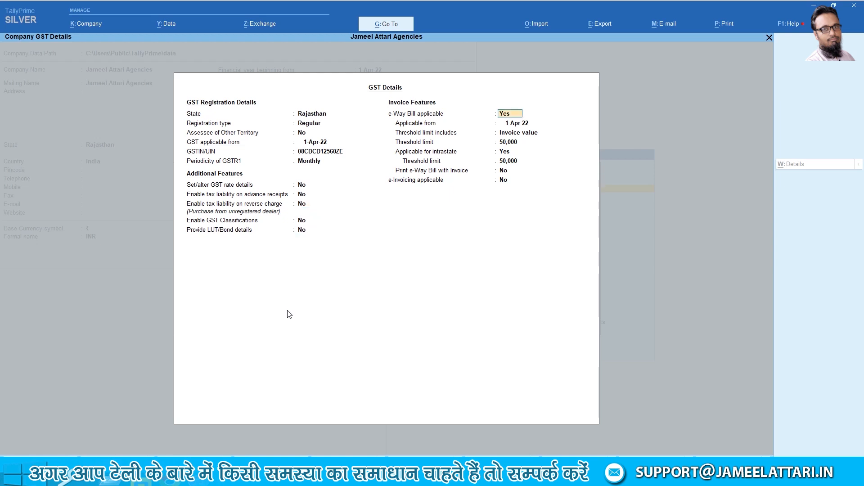
key(Return)
key(Return)
key(Return)
key(Return)
key(Return)
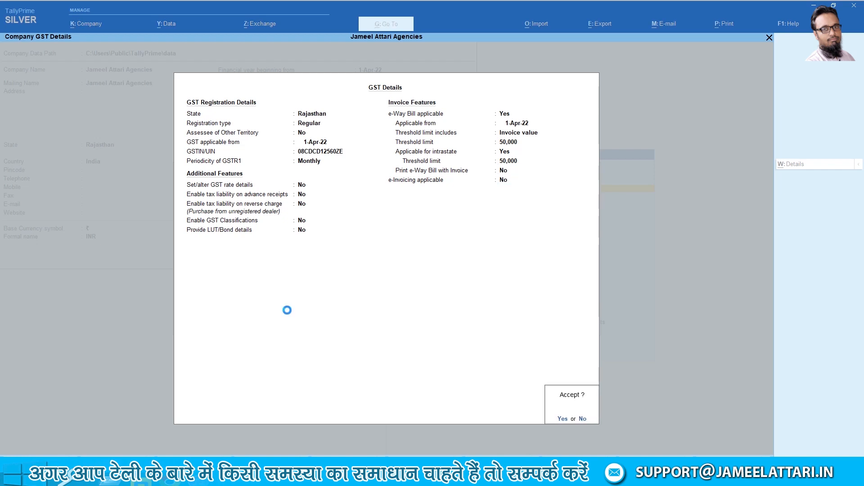
key(Return)
key(Return)
key(Return)
key(Return)
key(Return)
key(Return)
key(Return)
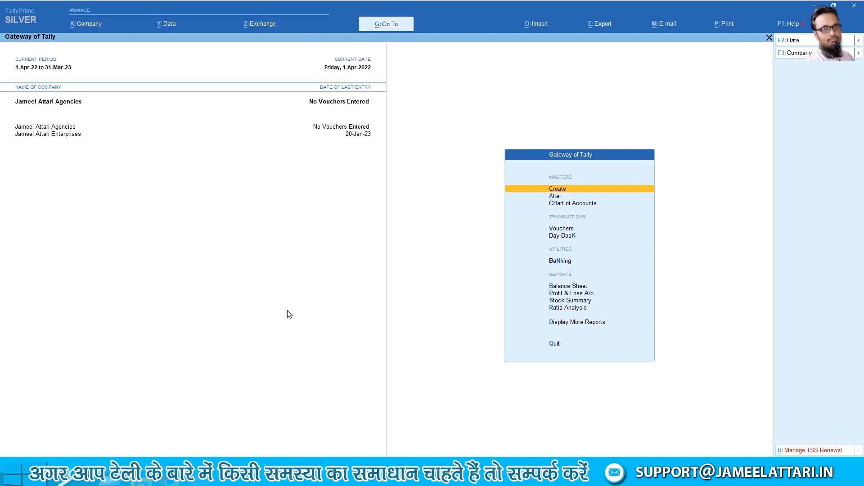
Shut the older company from the List of Companies, leaving only the new GST company open
key(alt+k)
key(Down)
key(Down)
key(Down)
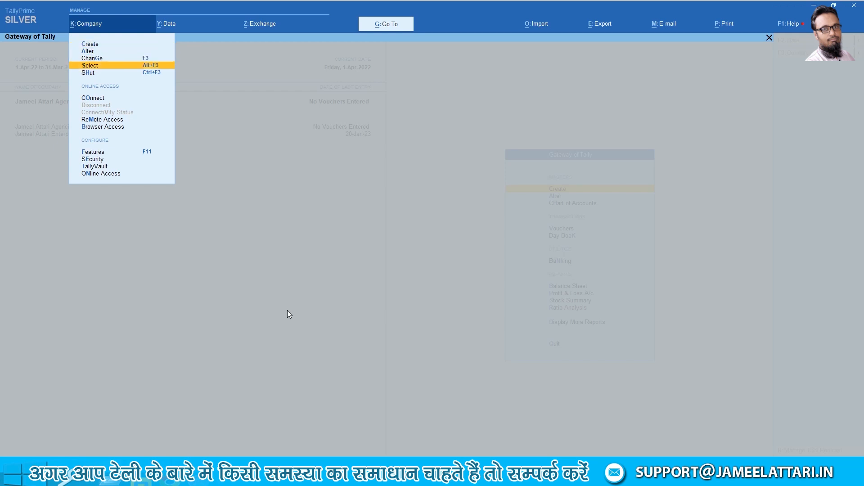
key(Down)
key(Return)
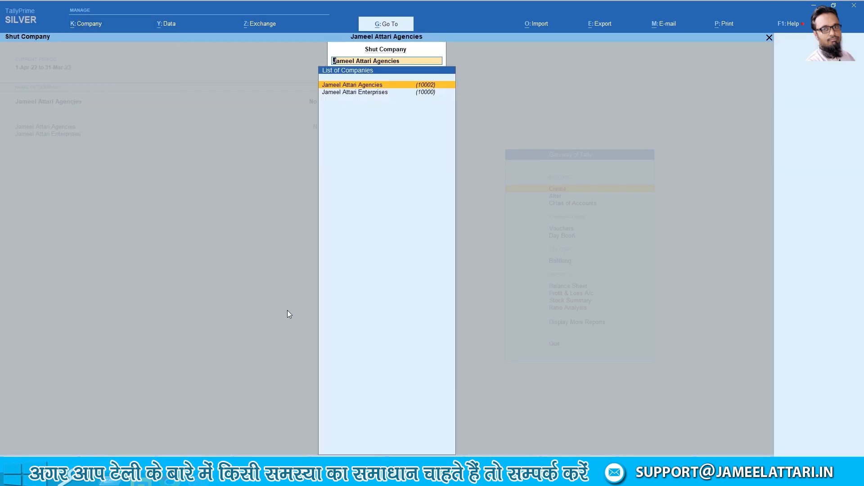
key(Down)
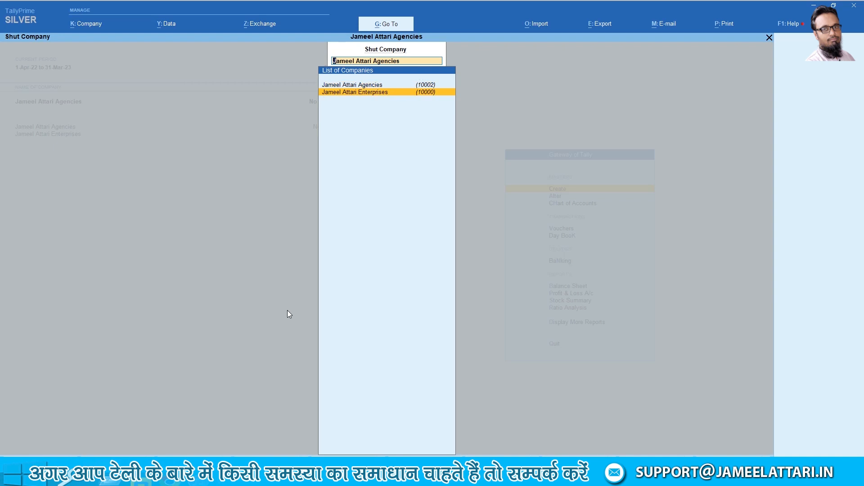
key(Return)
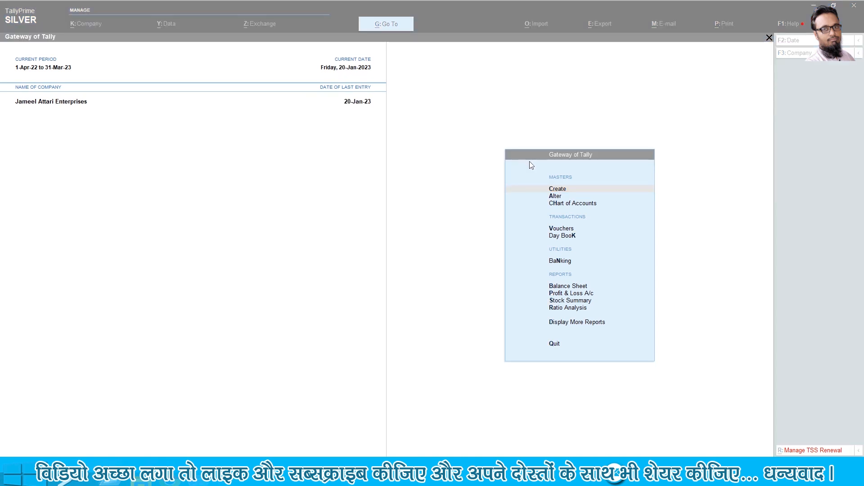
Bring the browser showing the Learn Tally in Hindi site (tally.jameelattari.in) to the front
click(171, 475)
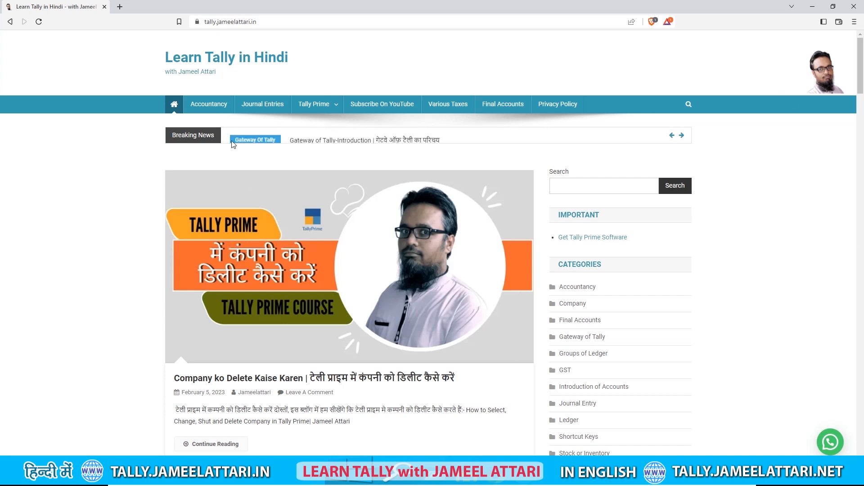
click(213, 108)
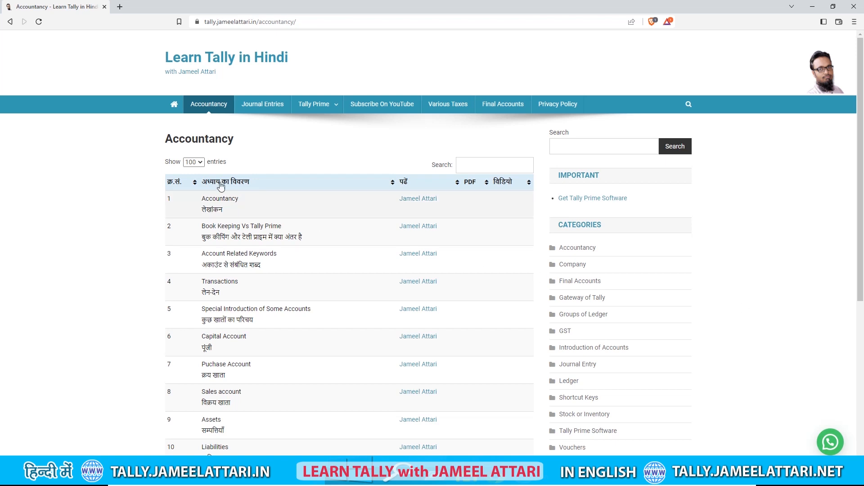
scroll(284, 299, down, 4)
scroll(285, 358, up, 4)
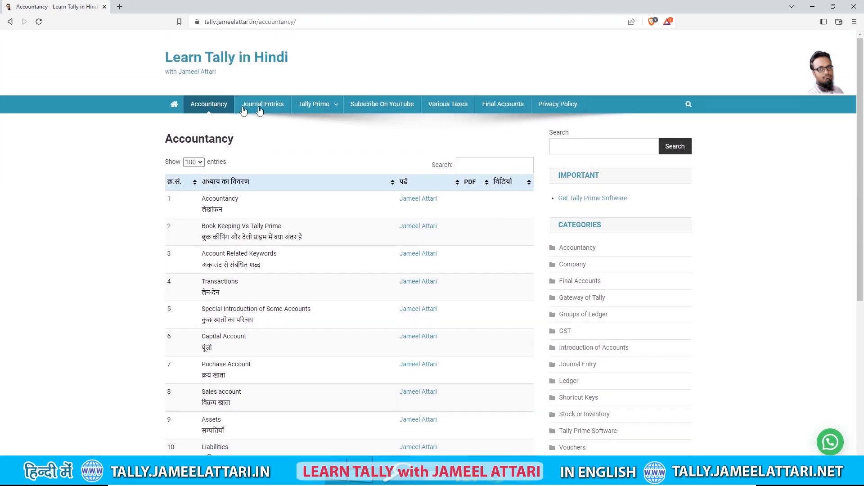
click(262, 110)
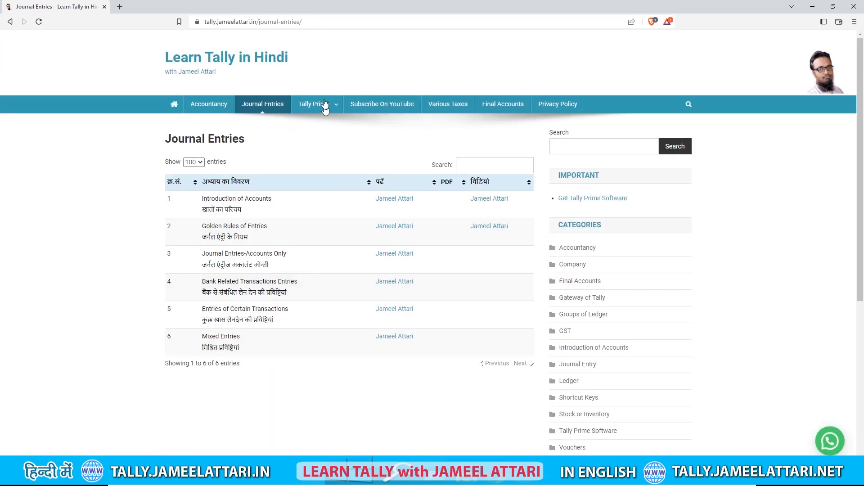
mouse_move(320, 104)
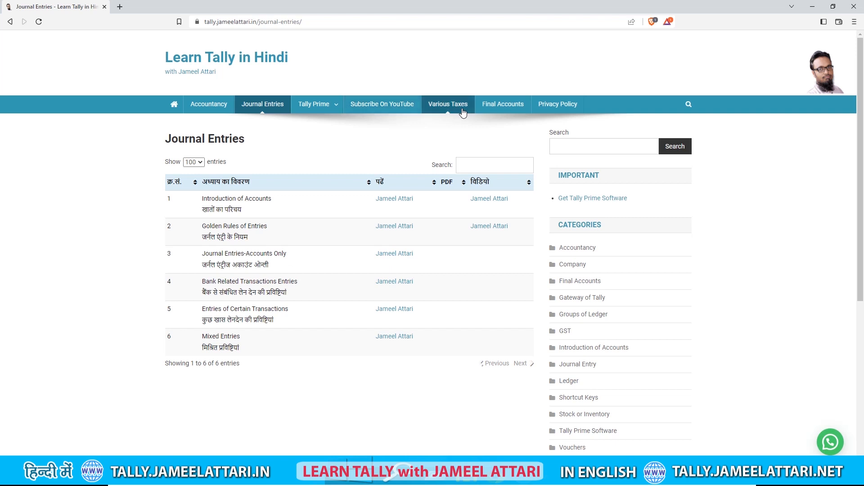
click(505, 111)
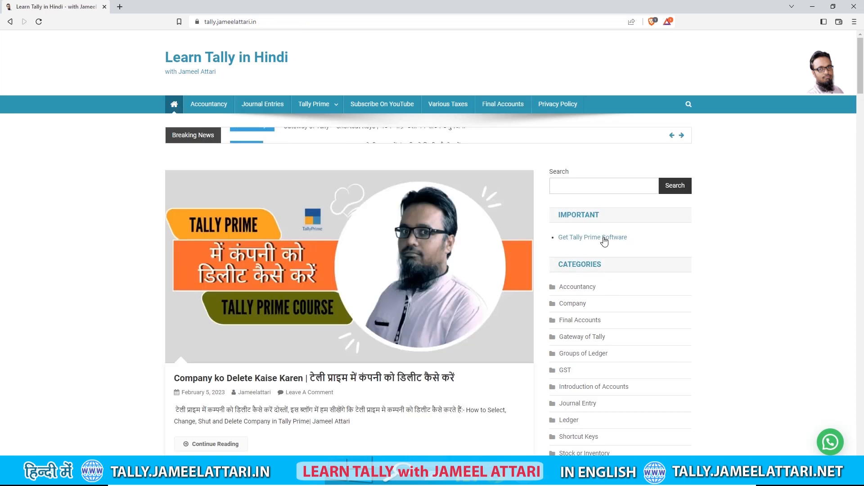
Follow the get-TallyPrime link to Amazon's Accounting Softwares list, then return to the Learn Tally homepage
click(604, 242)
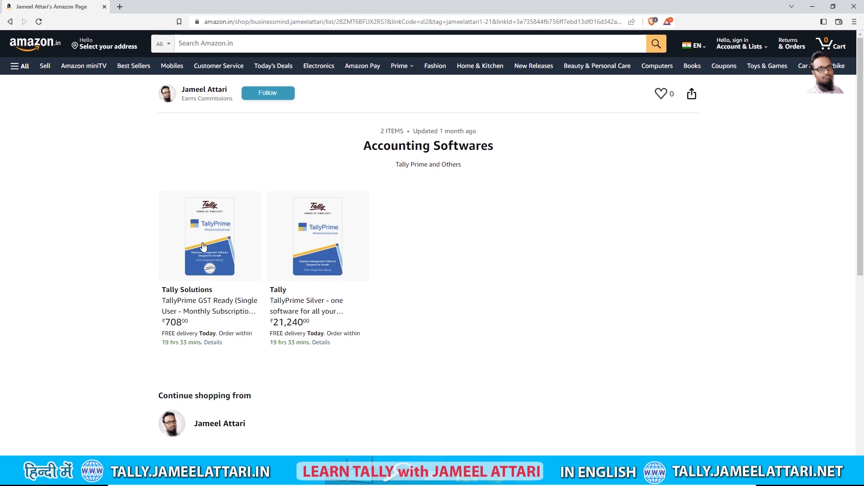
click(11, 21)
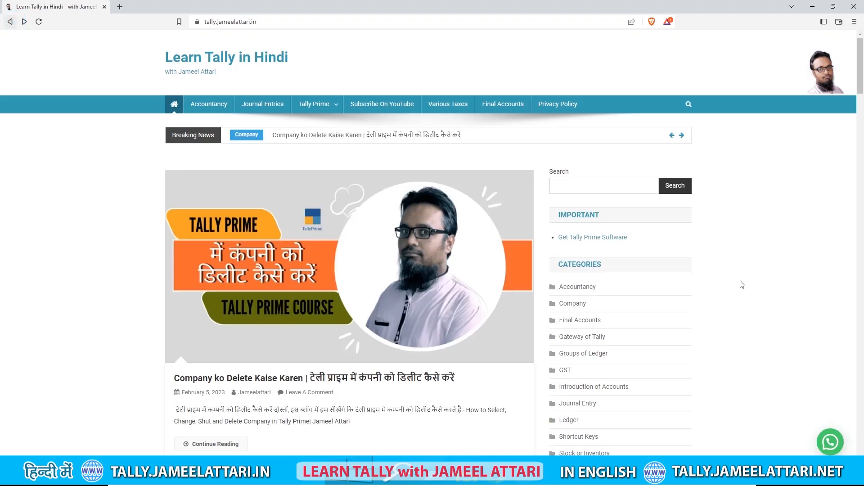
scroll(641, 301, down, 5)
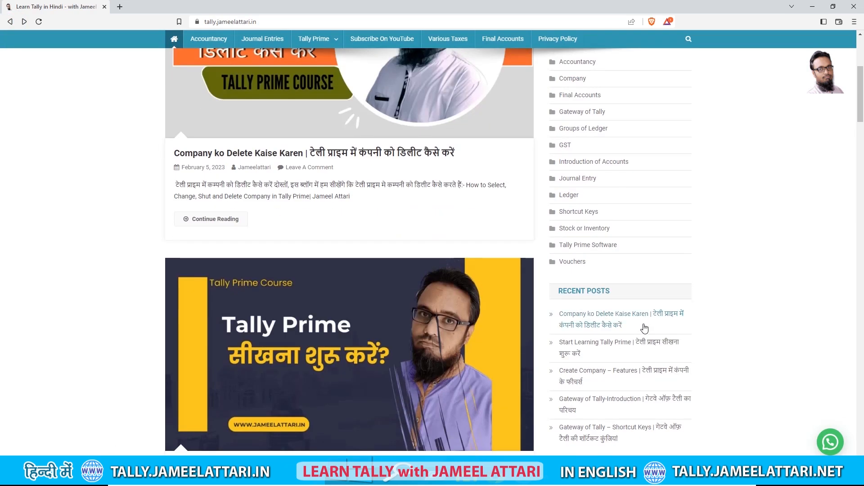
scroll(644, 323, up, 4)
scroll(637, 253, down, 2)
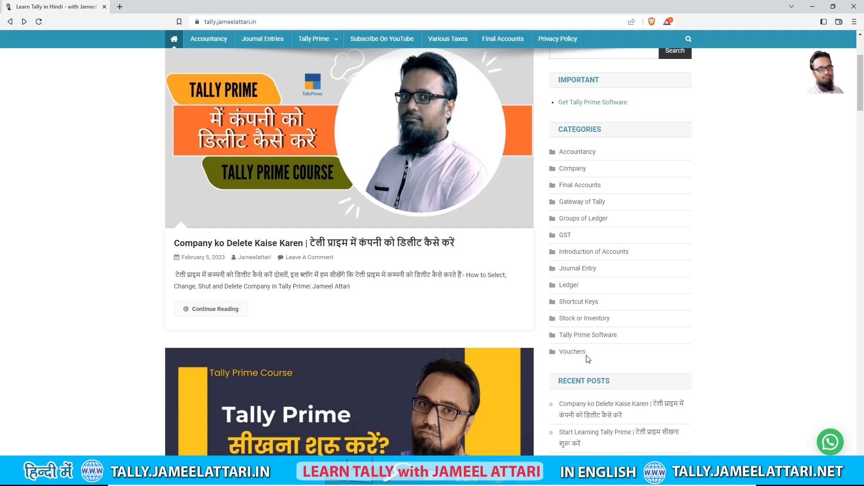
scroll(588, 359, up, 3)
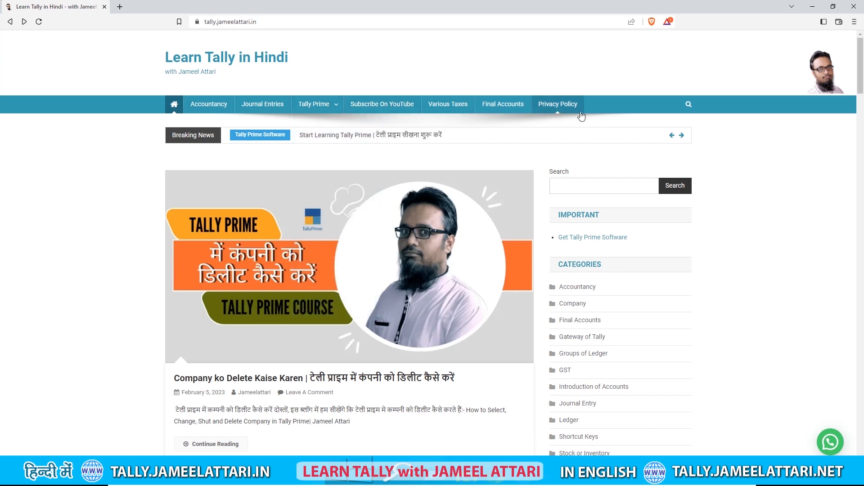
scroll(617, 301, down, 1)
scroll(618, 301, down, 3)
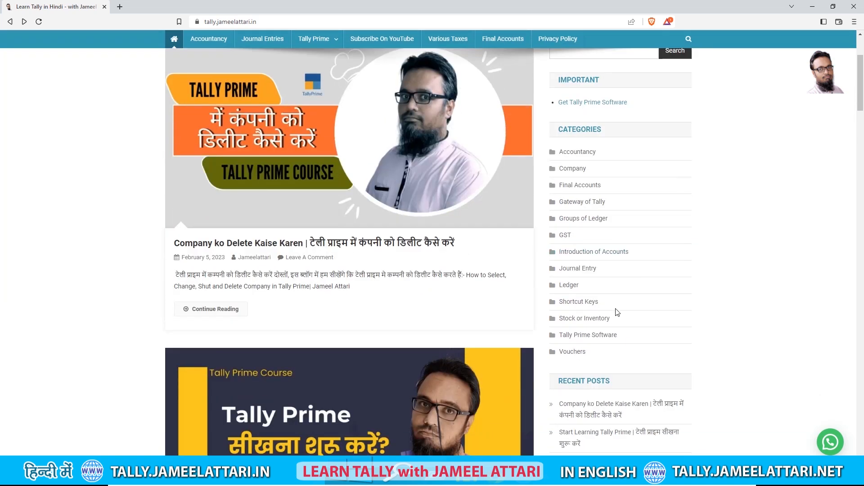
scroll(619, 313, down, 3)
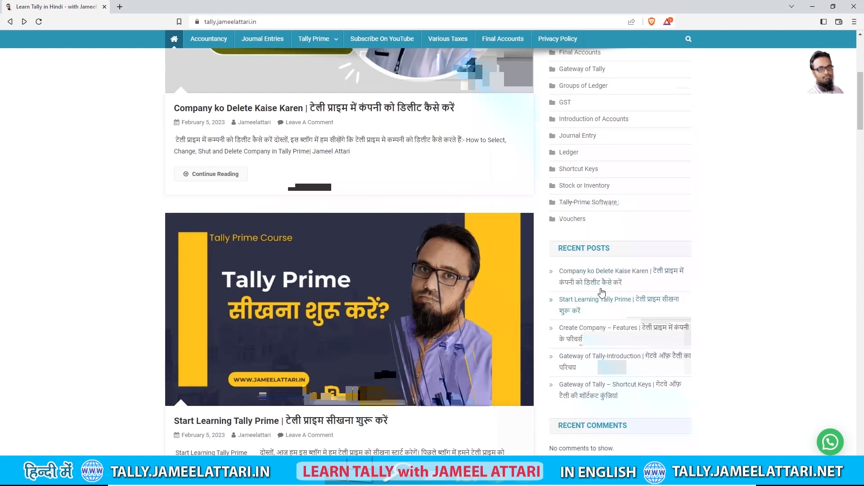
scroll(633, 315, down, 3)
scroll(658, 386, down, 4)
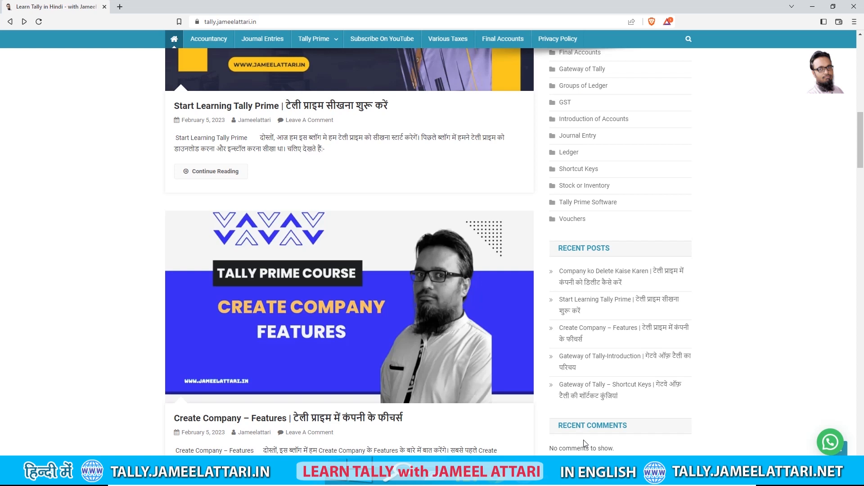
scroll(760, 381, up, 10)
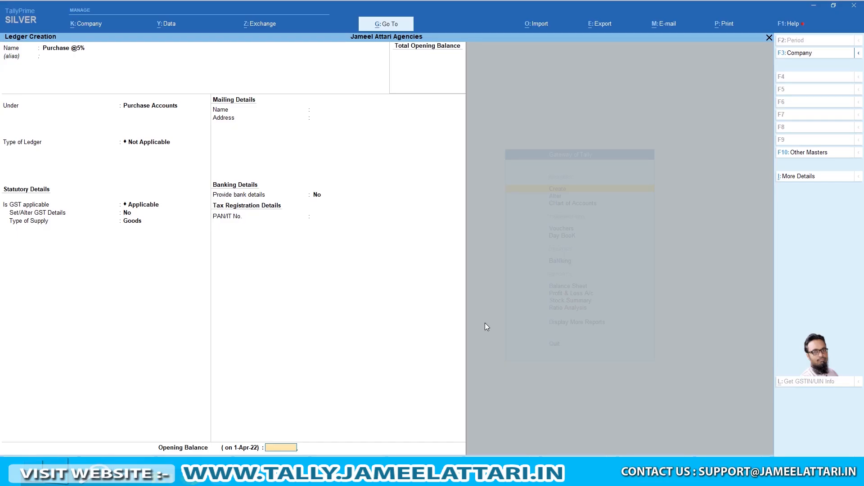
Save the Purchase @5% ledger and close the blank ledger form back at the Gateway of Tally
key(Return)
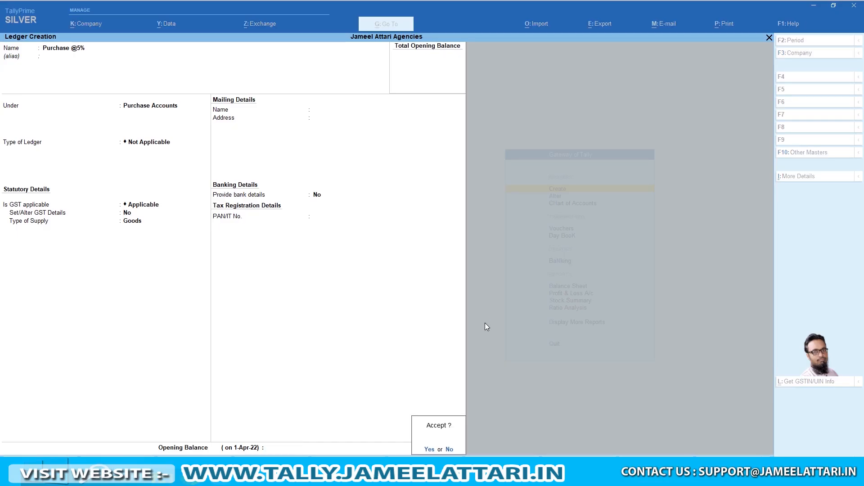
key(Return)
key(Escape)
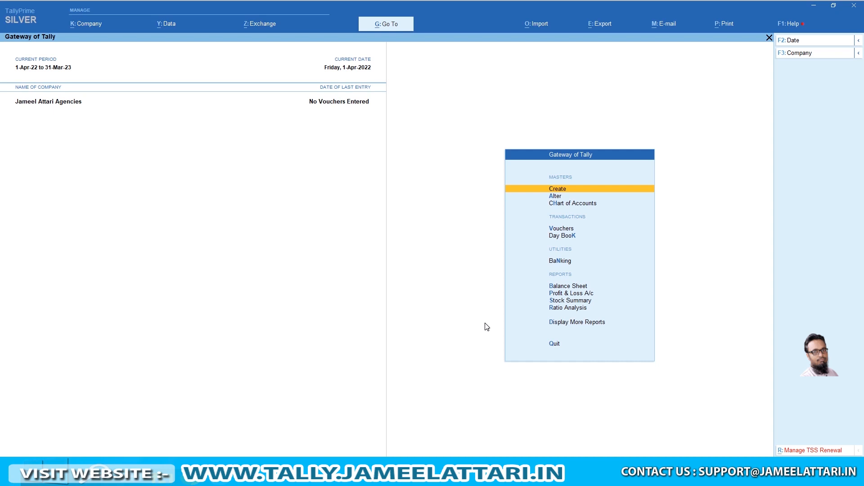
key(Return)
Create the Input IGST @5% ledger under Duties & Taxes as GST Integrated Tax, rounding Not Applicable
key(Down)
key(Return)
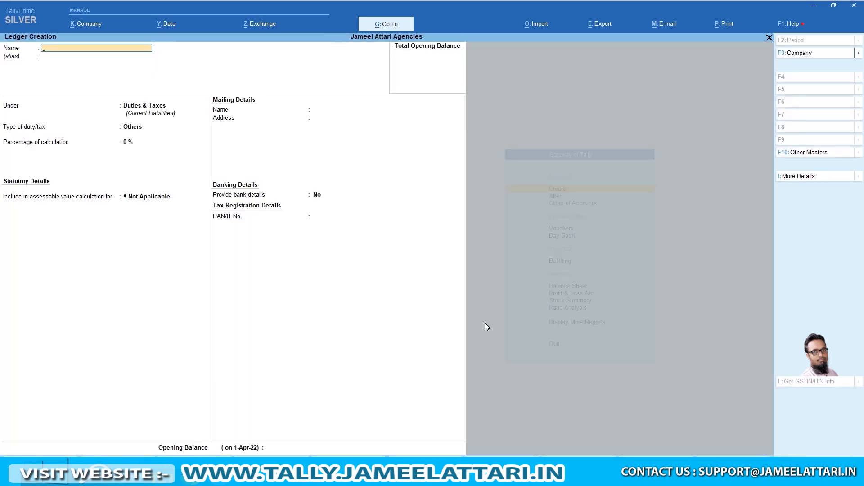
text(Input IGST)
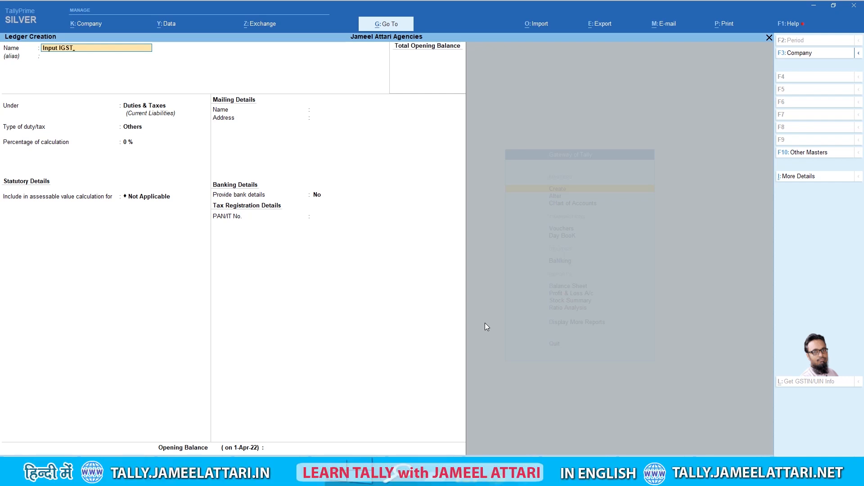
text( @45)
text(%)
key(Return)
key(Return)
key(Return)
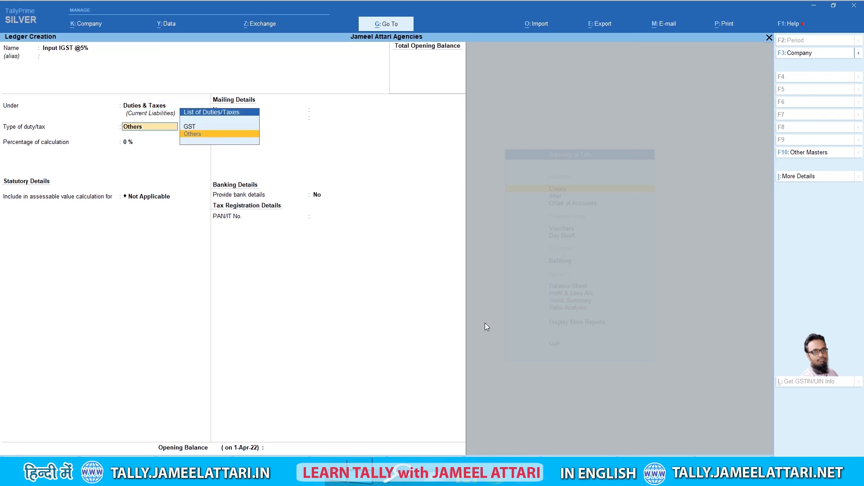
key(Up)
key(Return)
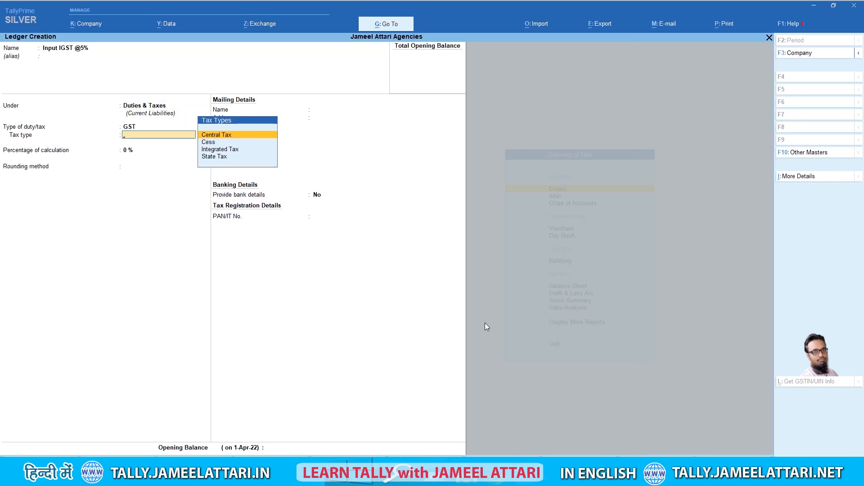
key(Down)
key(Down)
key(Return)
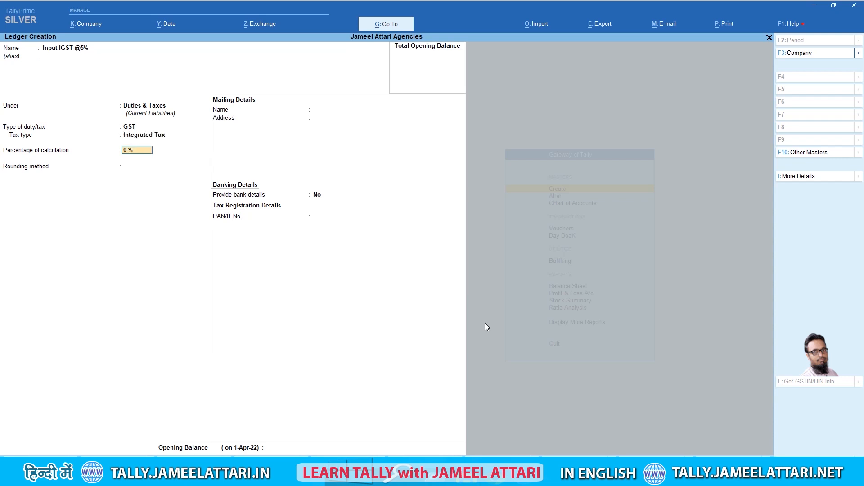
key(Return)
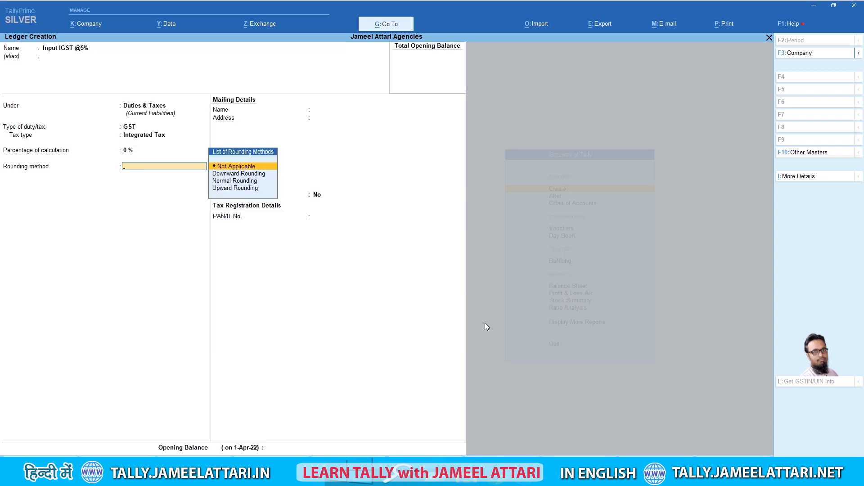
key(Return)
key(Return)
key(Return)
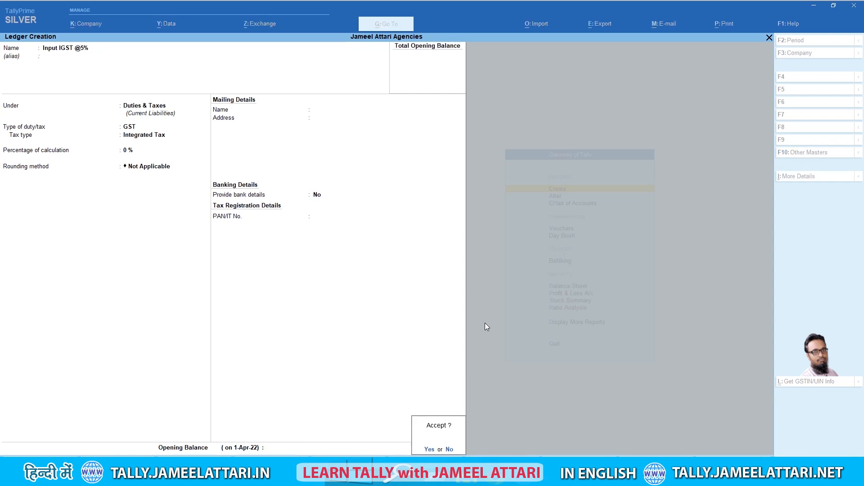
key(Return)
text(Input SGS)
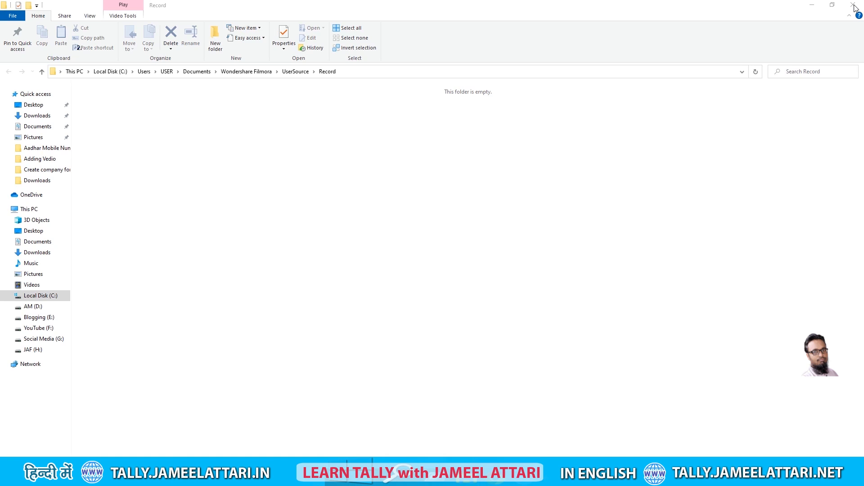
Close the empty File Explorer Record folder window
click(853, 8)
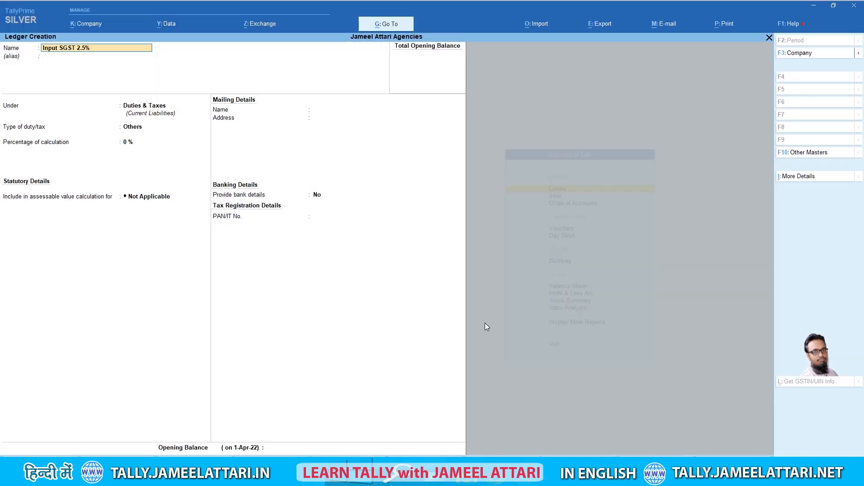
Save the Input SGST 2.5% ledger under Duties & Taxes as a GST State Tax ledger
key(Return)
key(Return)
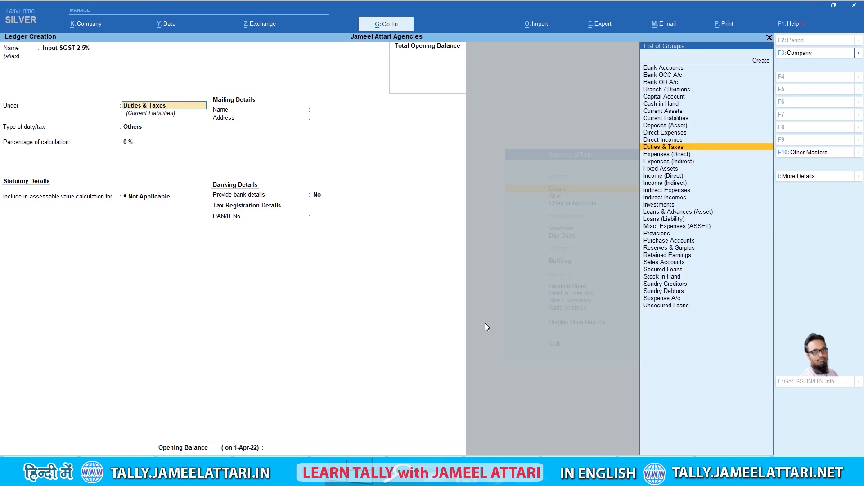
key(Return)
key(Up)
key(Return)
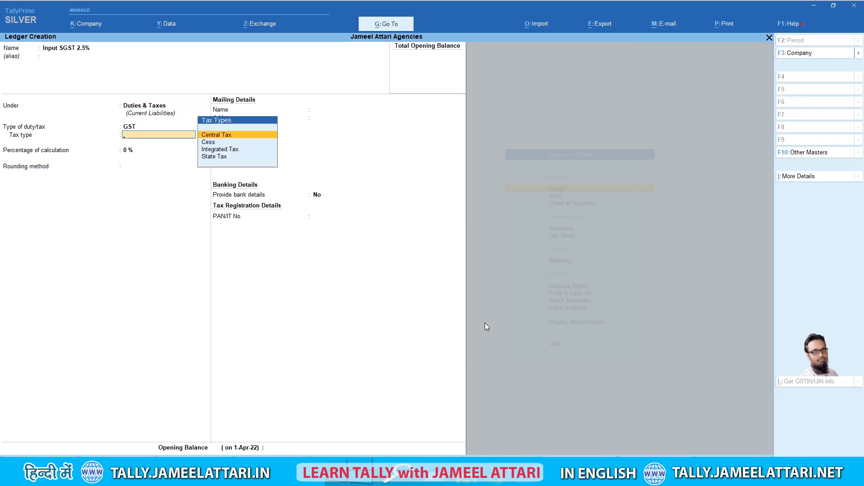
key(Down)
key(Down)
key(Down)
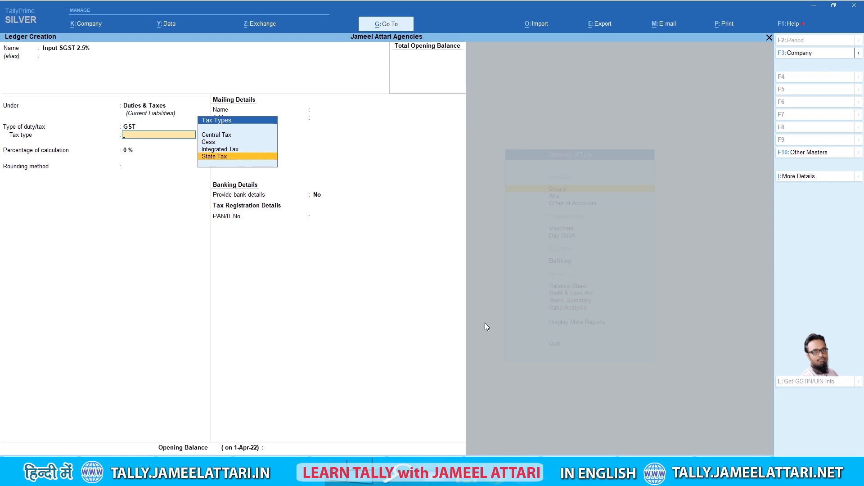
key(Return)
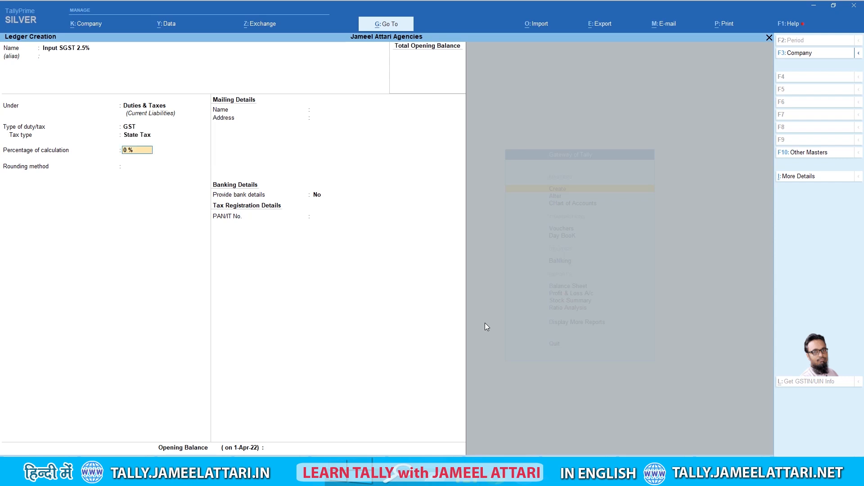
key(Return)
key(Return)
key(Return)
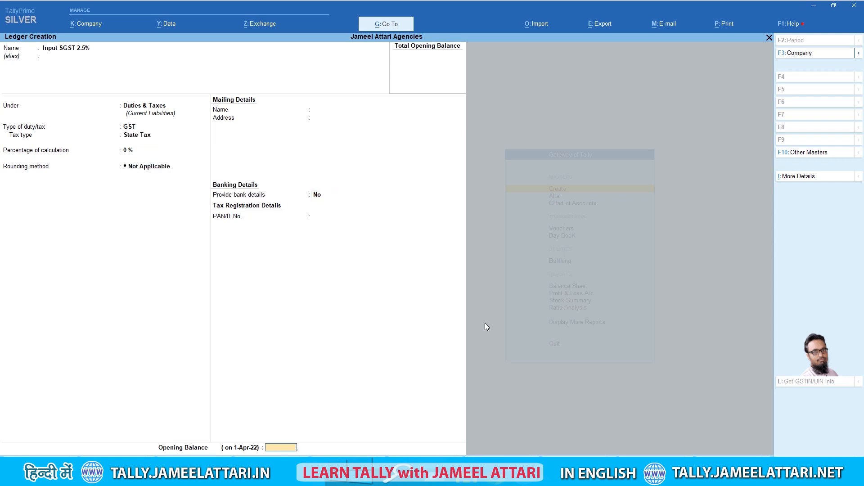
key(Return)
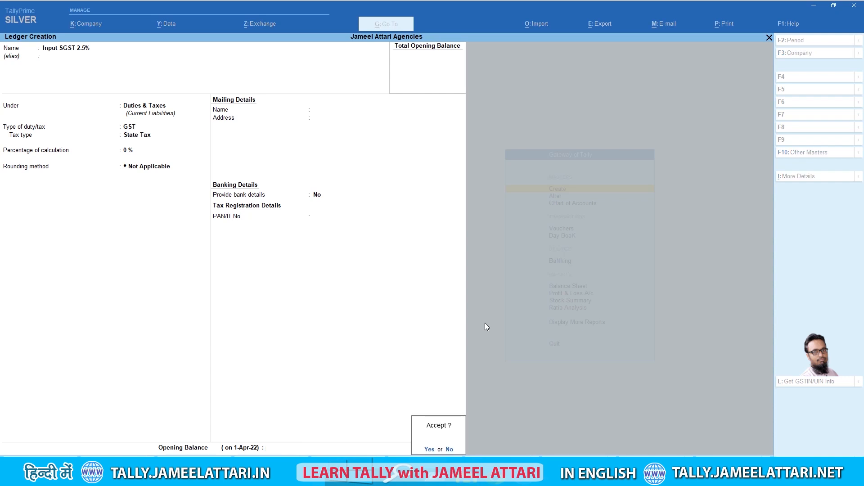
key(Return)
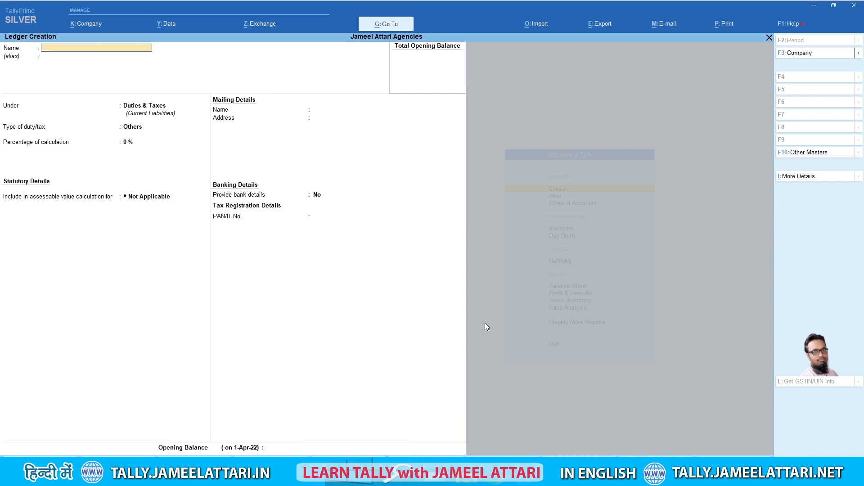
text(Inpu)
Set up Input CGST 2.5% under Duties & Taxes as a GST Central Tax ledger
key(Return)
key(Return)
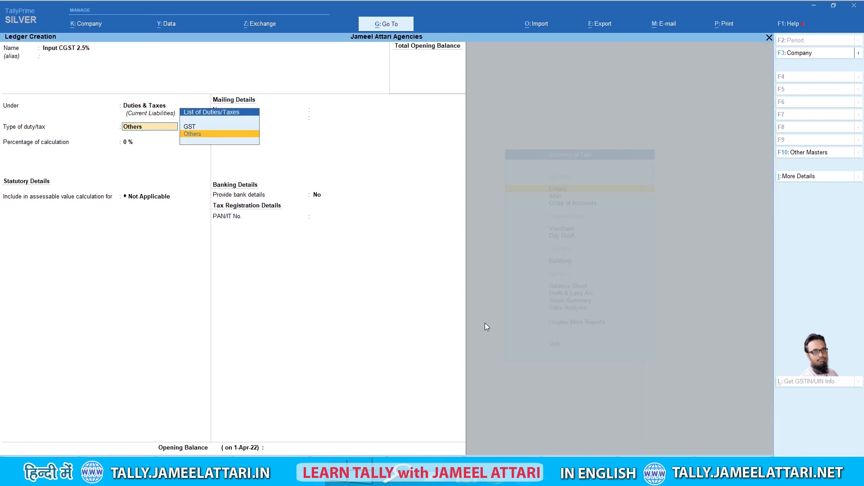
key(Up)
key(Return)
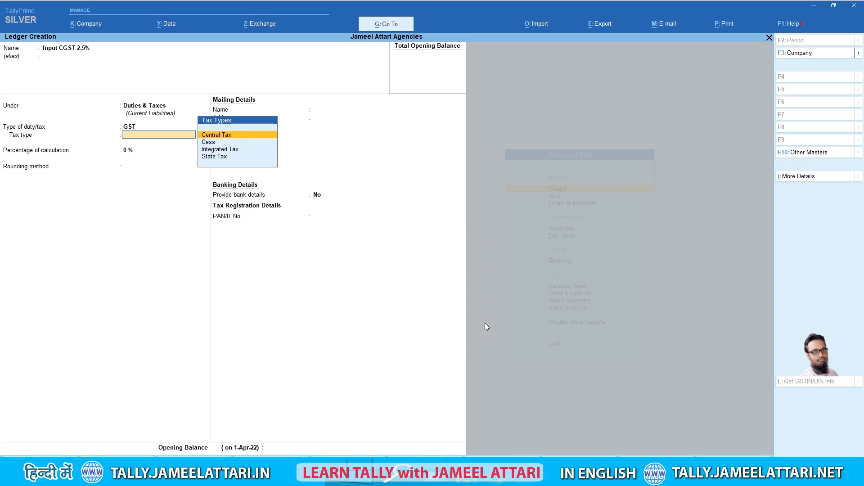
key(Return)
key(Return)
key(Return)
key(Return)
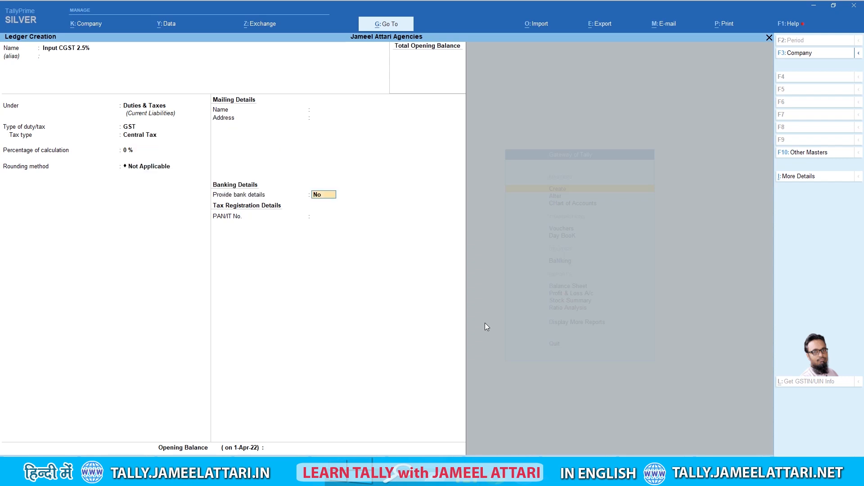
key(Return)
key(Return)
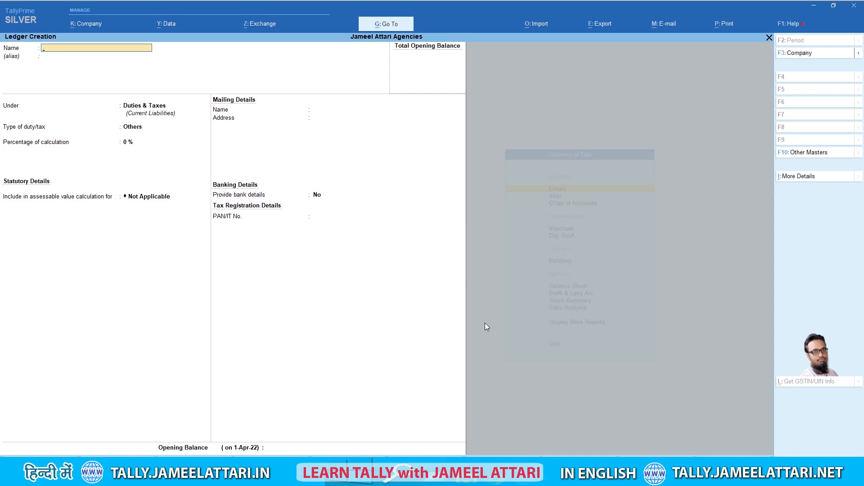
key(Escape)
key(Return)
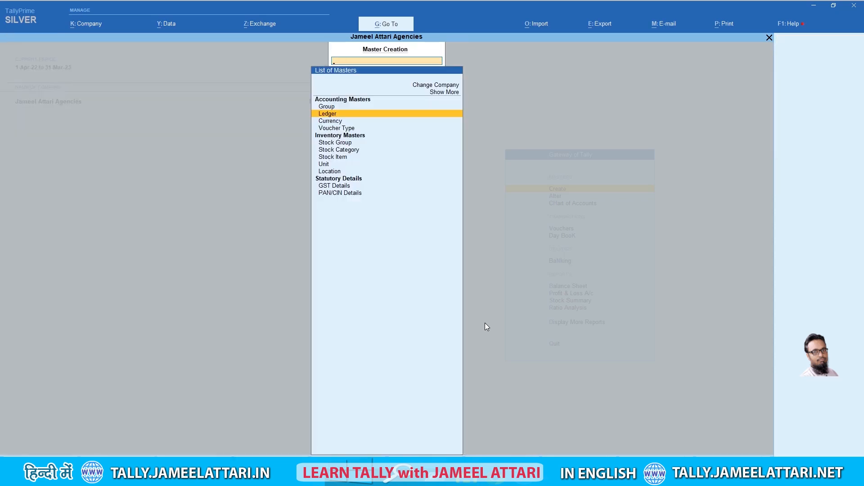
key(Escape)
key(Down)
key(Return)
key(Down)
key(Return)
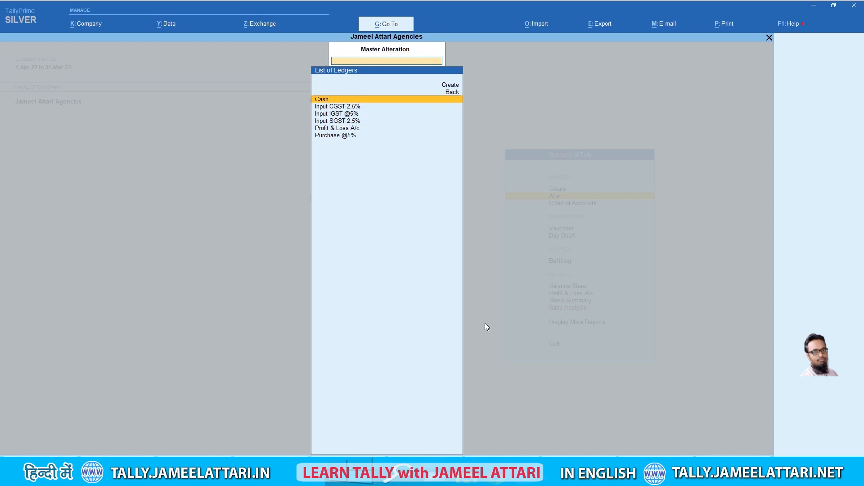
key(Down)
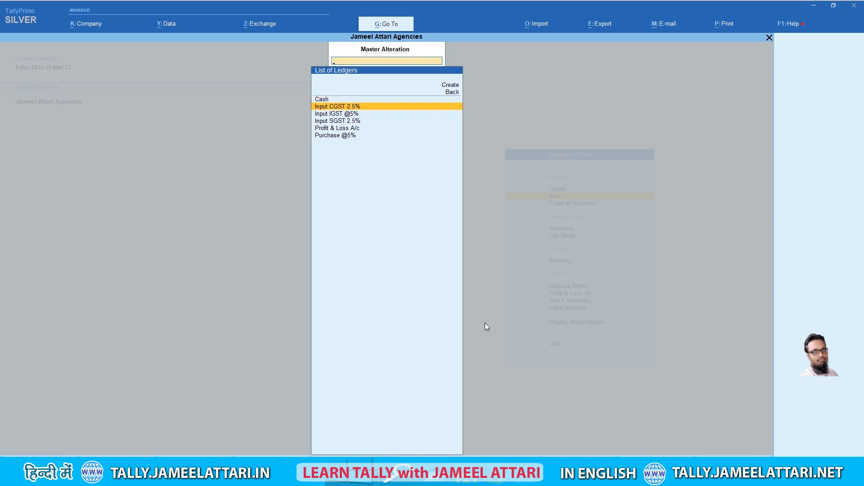
key(Down)
key(Down)
key(Down)
key(Down)
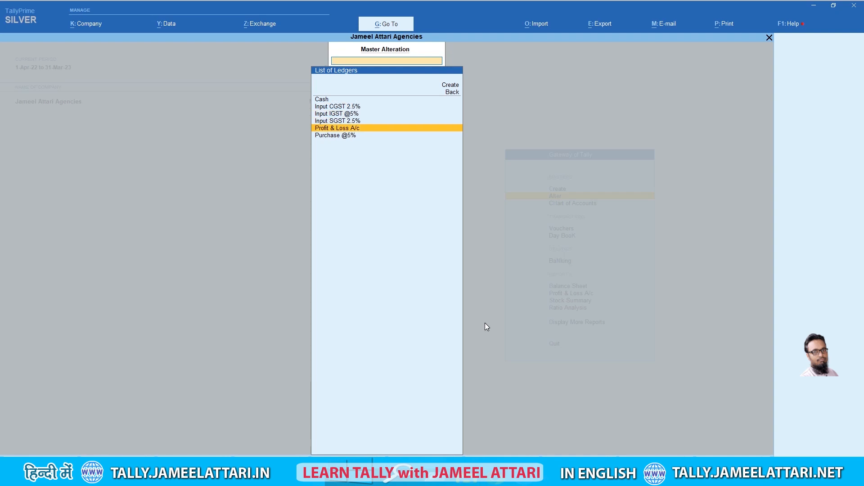
key(Escape)
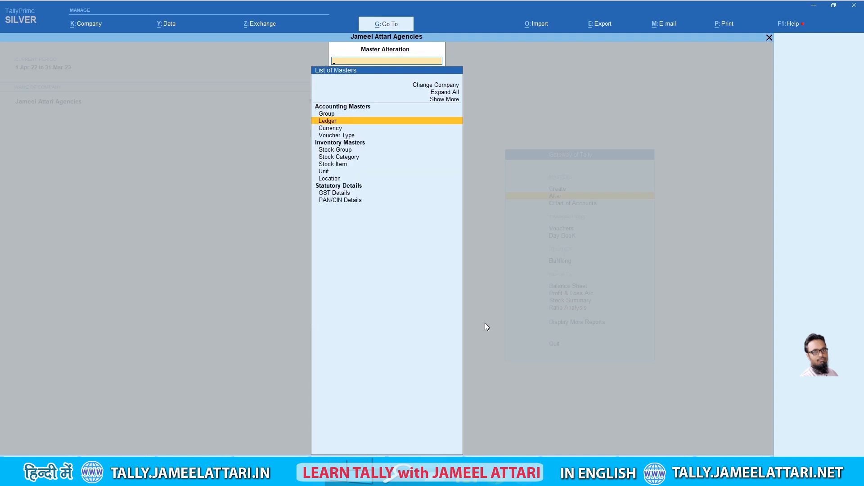
key(Escape)
key(Up)
key(Return)
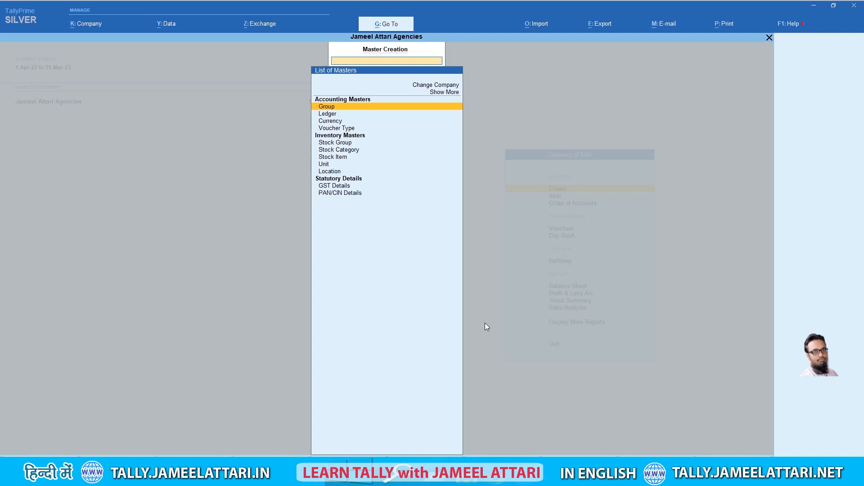
key(Down)
key(Return)
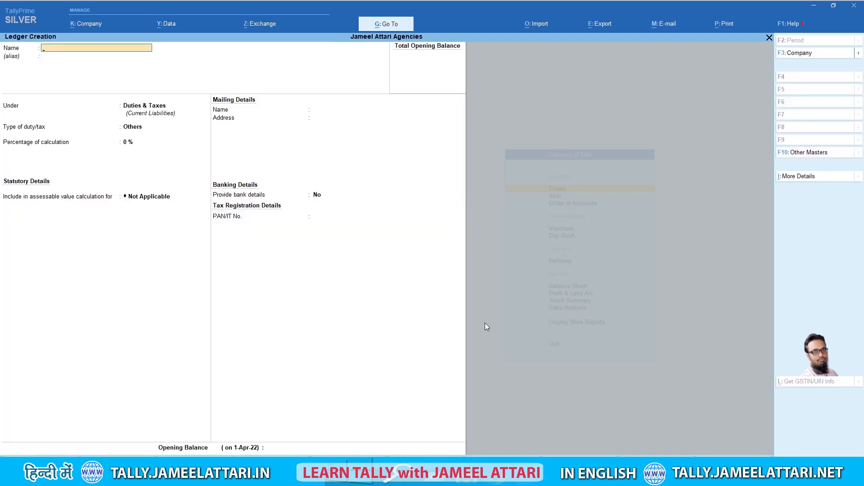
Save ledger Sales @5% under Sales Accounts, GST applicable, type of supply Goods, no opening balance
text(Sales @5%)
key(Return)
text(S)
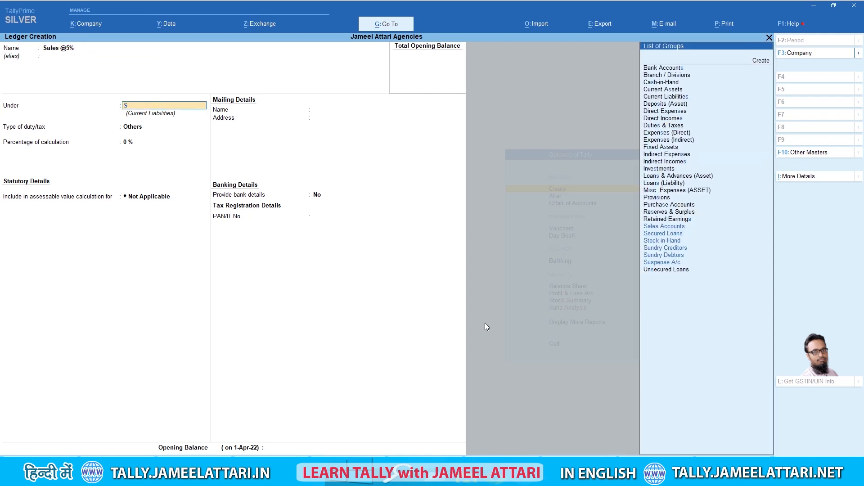
text(a)
key(Return)
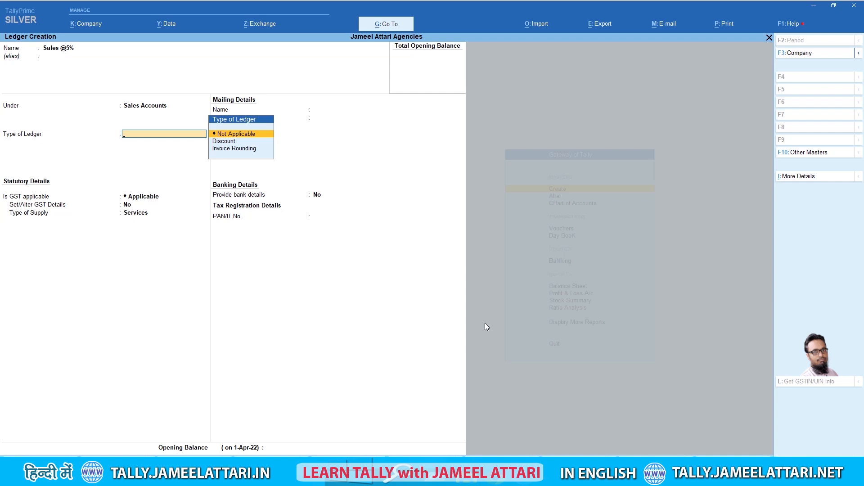
key(Return)
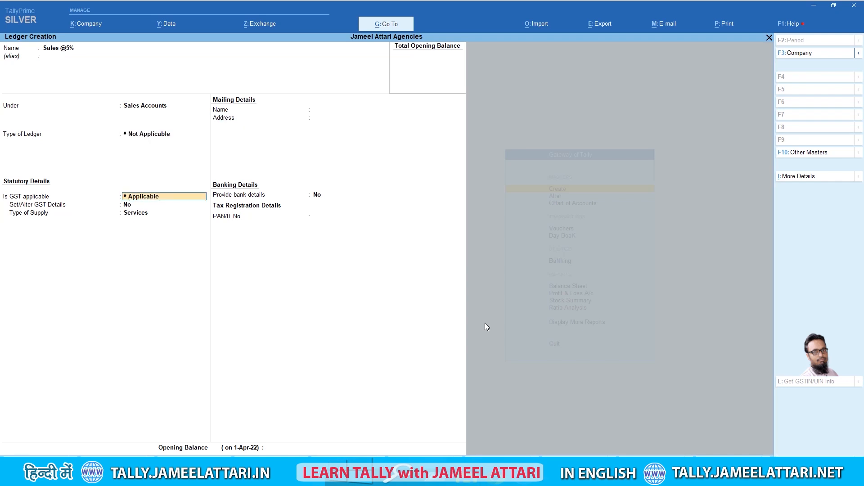
key(Return)
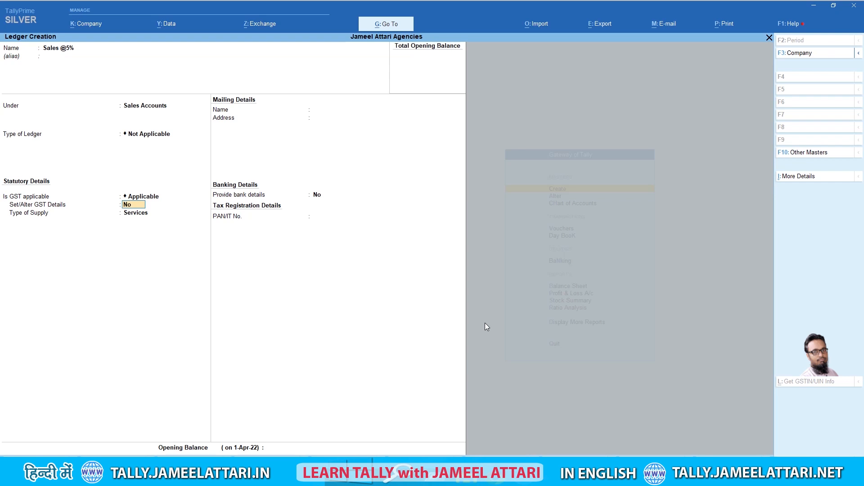
key(Return)
key(Up)
key(Return)
key(Return)
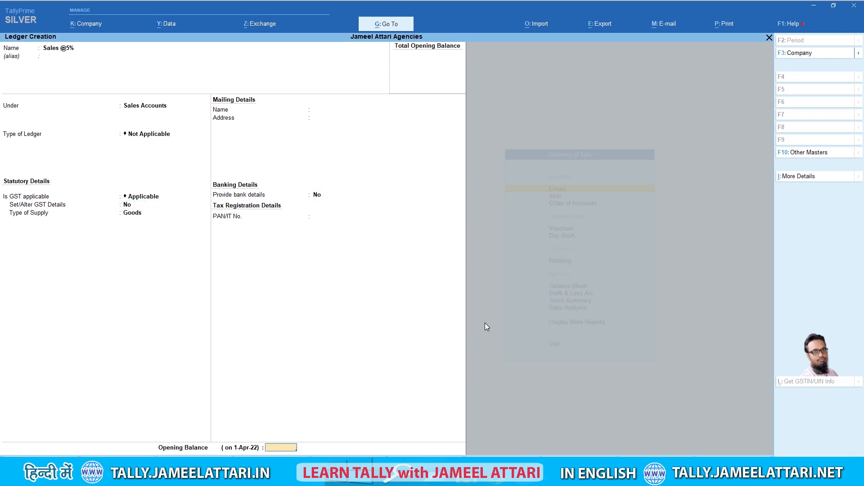
key(Return)
key(Return)
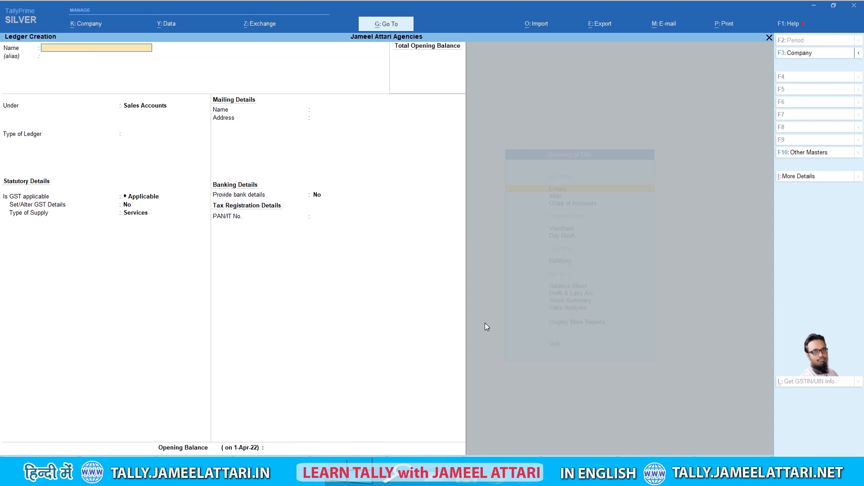
Create Output IGST @5% under Duties & Taxes as a GST Integrated Tax ledger
text(Output IGST @5%)
key(Return)
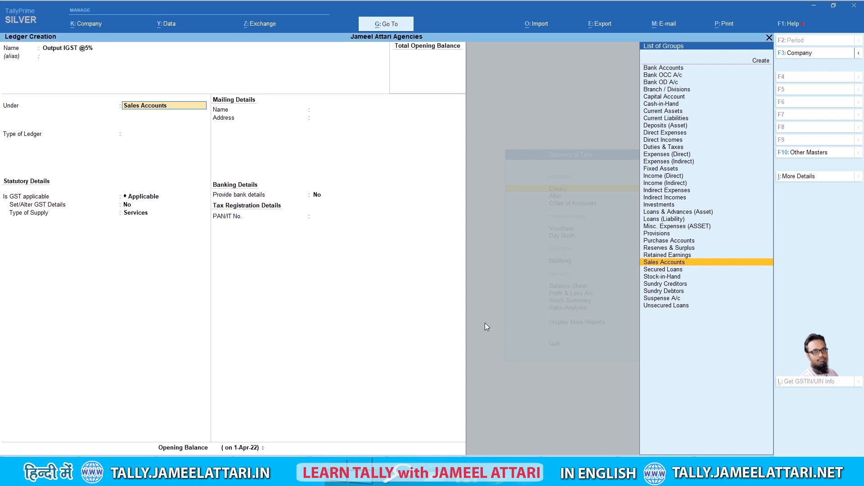
text(Du)
key(Return)
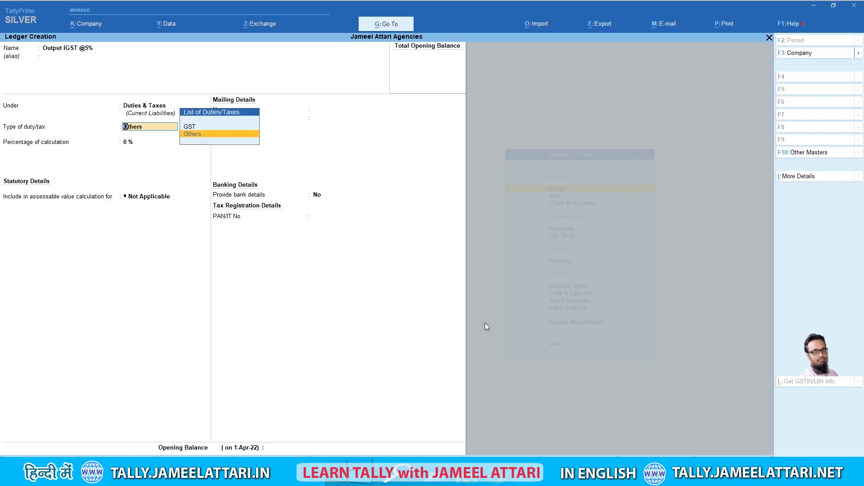
key(Return)
key(Down)
key(Down)
key(Return)
key(Return)
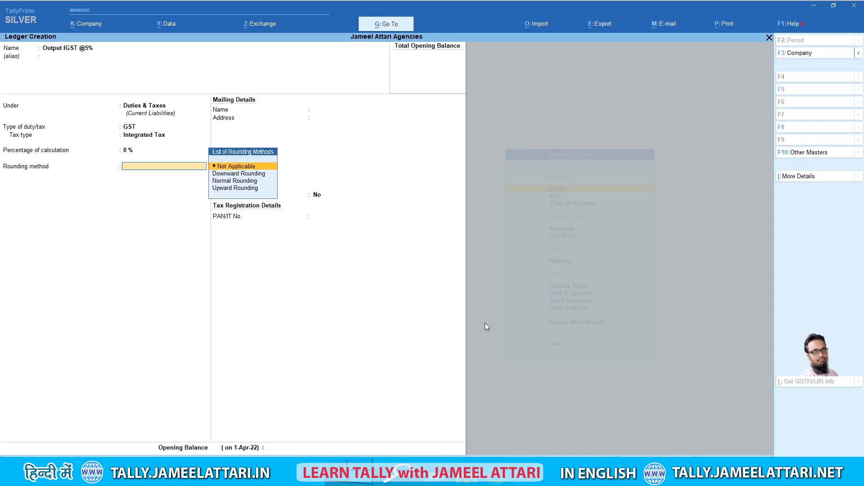
key(Return)
key(Return)
key(Return)
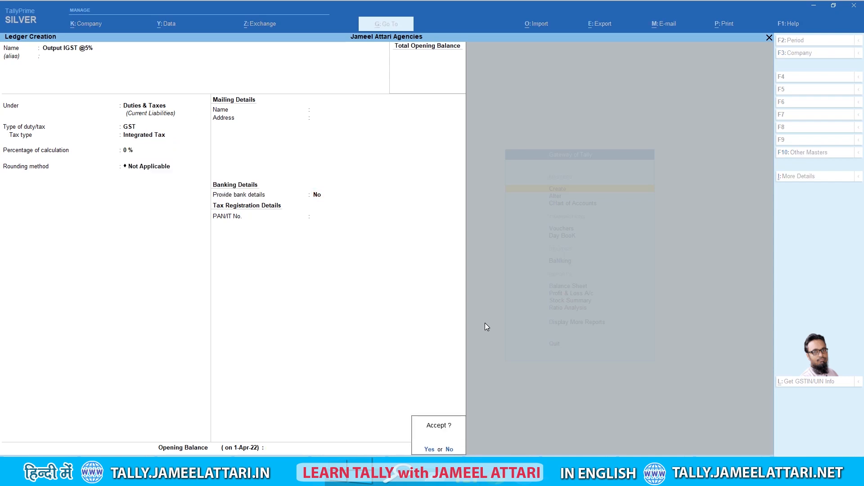
Save it and create Output CGST @5% under Duties & Taxes as a GST Central Tax ledger
key(Return)
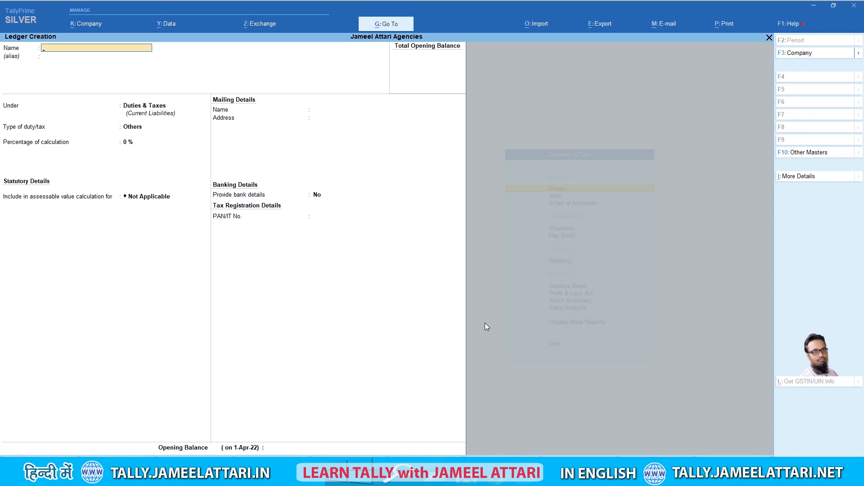
text(Output CGST @5%)
key(Return)
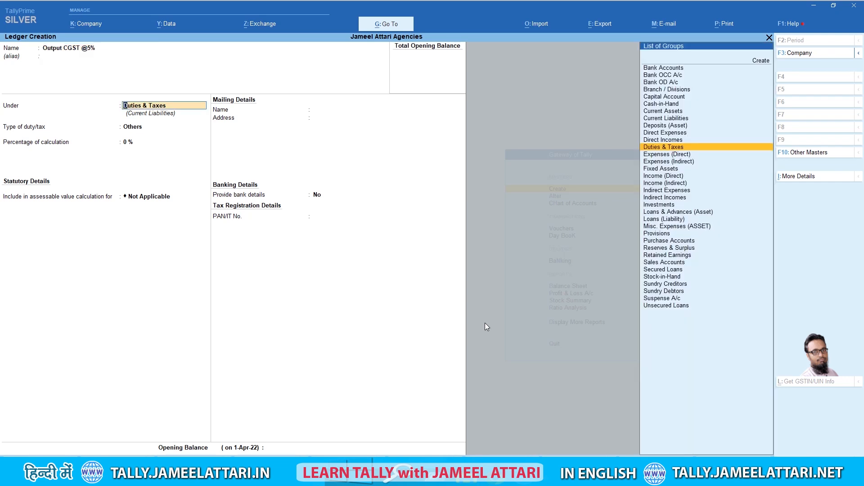
key(Return)
text(g)
key(Return)
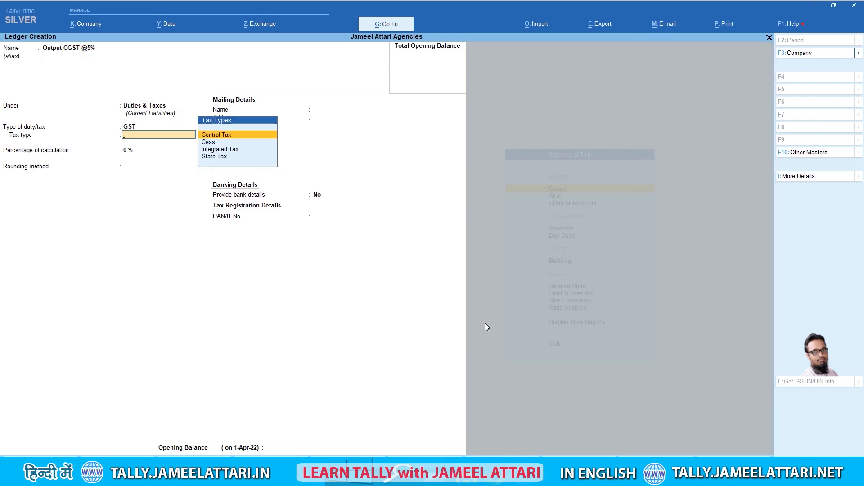
key(Return)
key(Return)
key(Return)
key(Return)
key(Return)
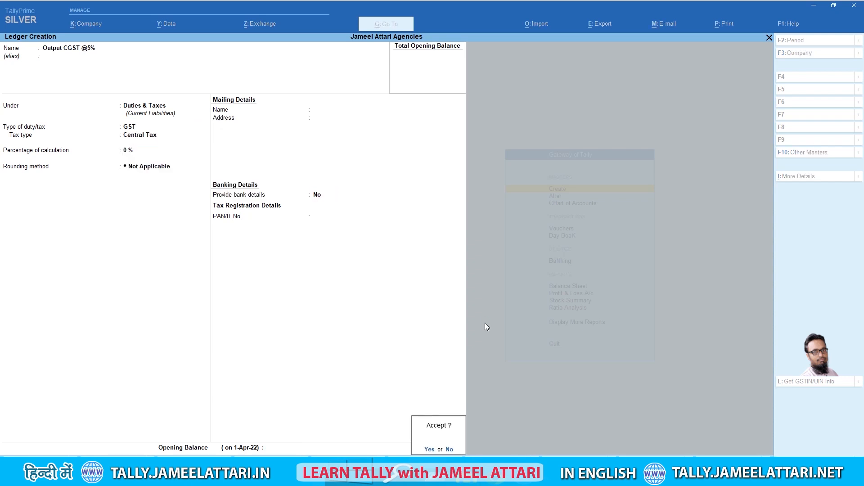
key(Return)
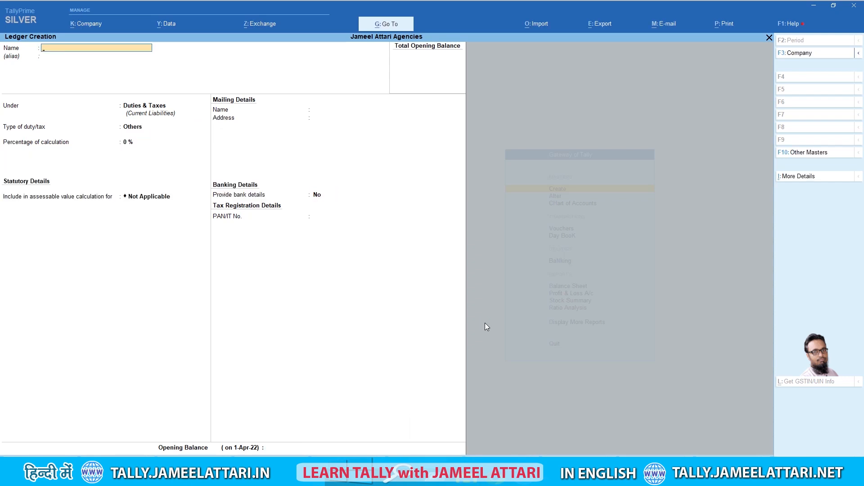
Create Output SGST @2.5% as a GST State Tax ledger, then quit ledger creation
text(Ou)
text(tput  SGS)
text(@2.5%)
key(Return)
key(Return)
key(Return)
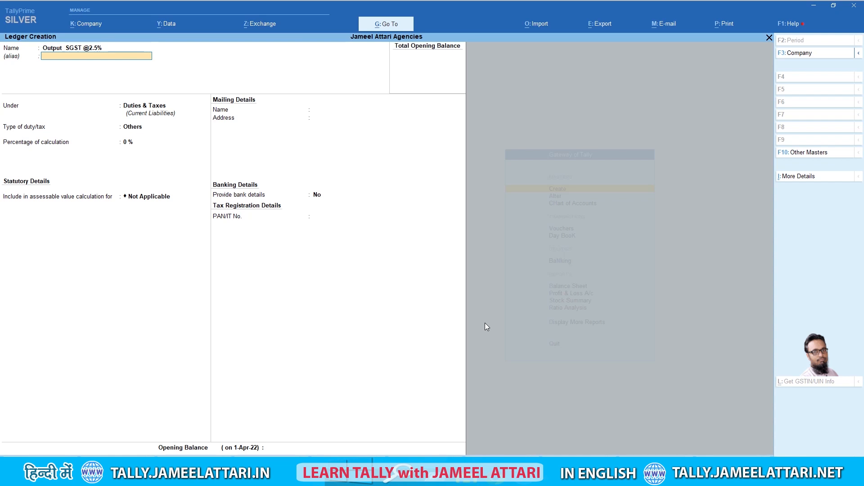
key(Up)
key(Return)
key(Down)
key(Down)
key(Down)
key(Return)
key(Return)
key(Return)
key(Return)
key(Return)
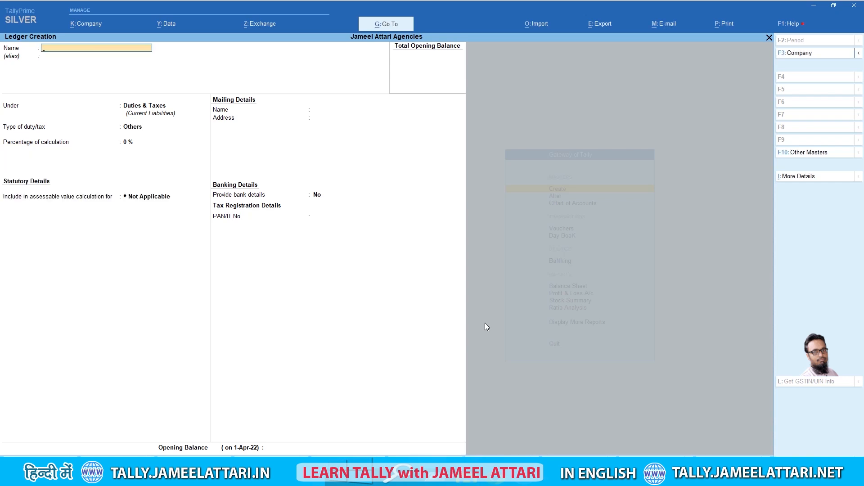
key(Escape)
key(Return)
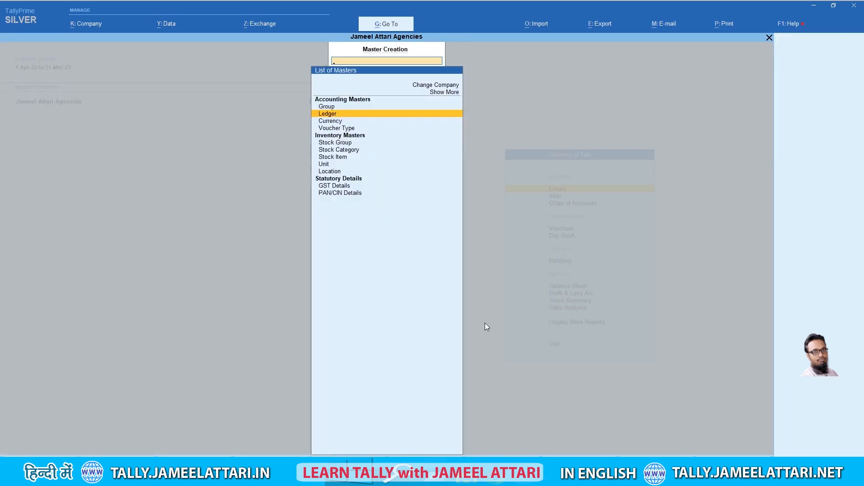
Open the ledger alteration list and locate Output CGST @5%
key(Escape)
key(Down)
key(Return)
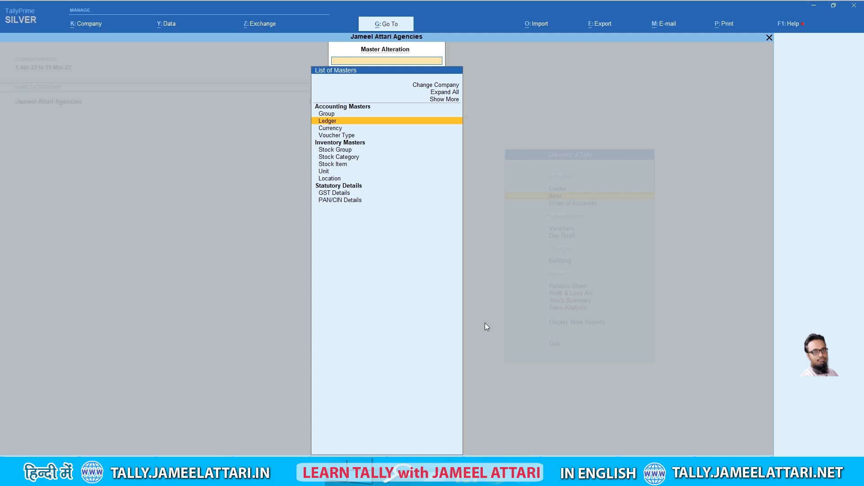
key(Return)
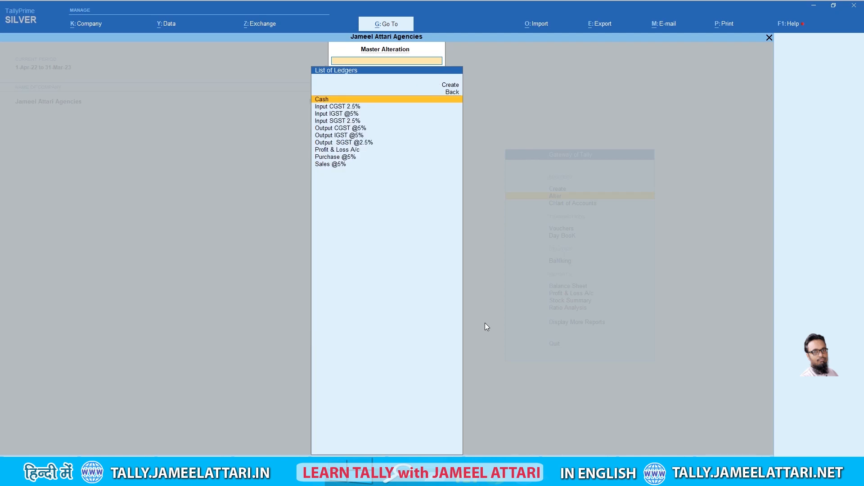
key(Down)
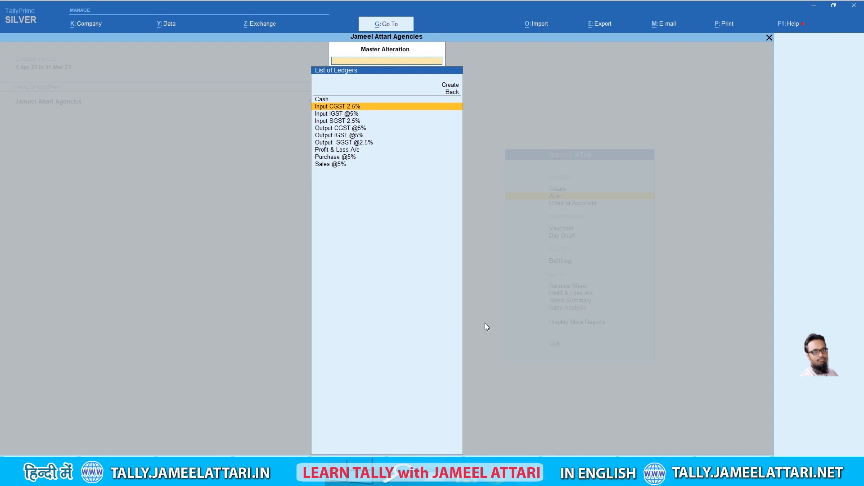
key(Down)
key(Down)
key(Down)
key(Down)
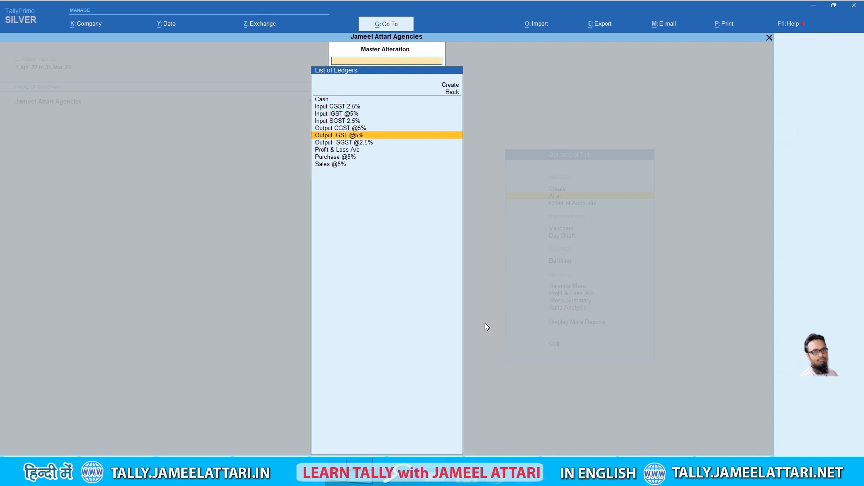
key(Down)
key(Down)
key(Down)
key(Down)
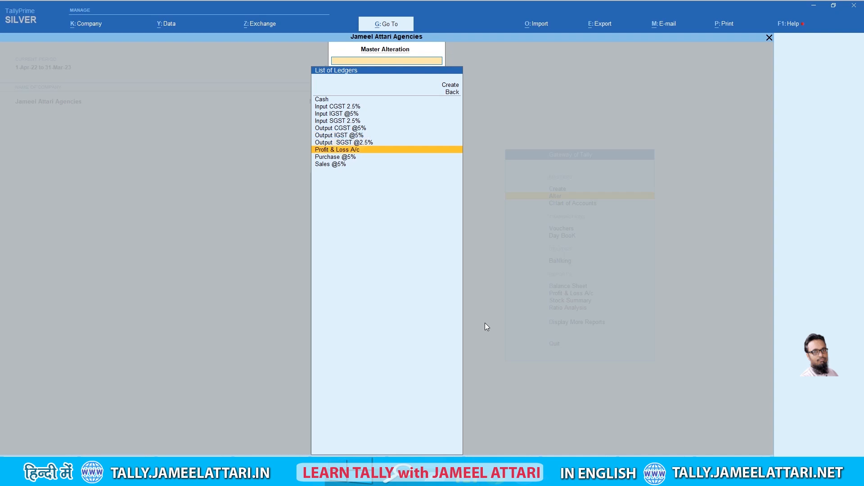
key(Up)
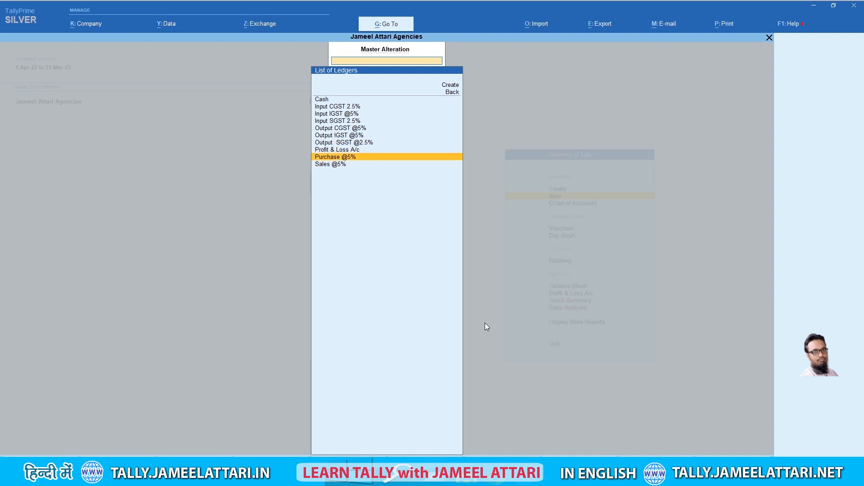
key(Up)
key(Up)
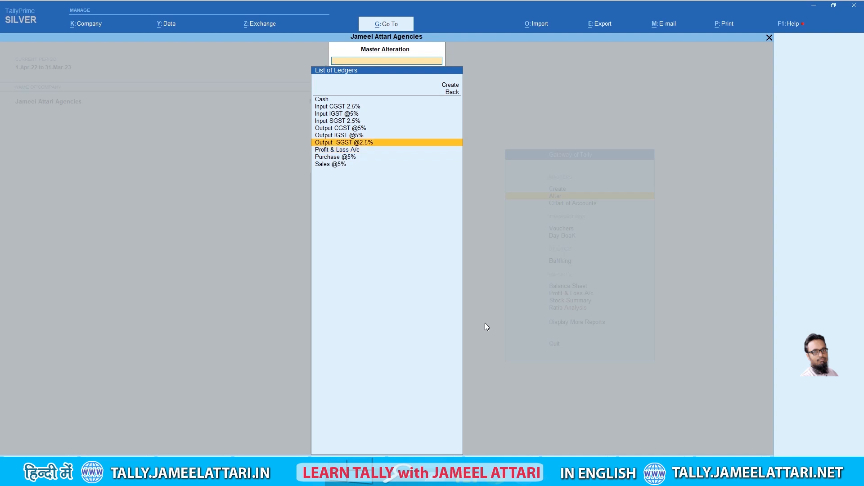
key(Up)
key(Up)
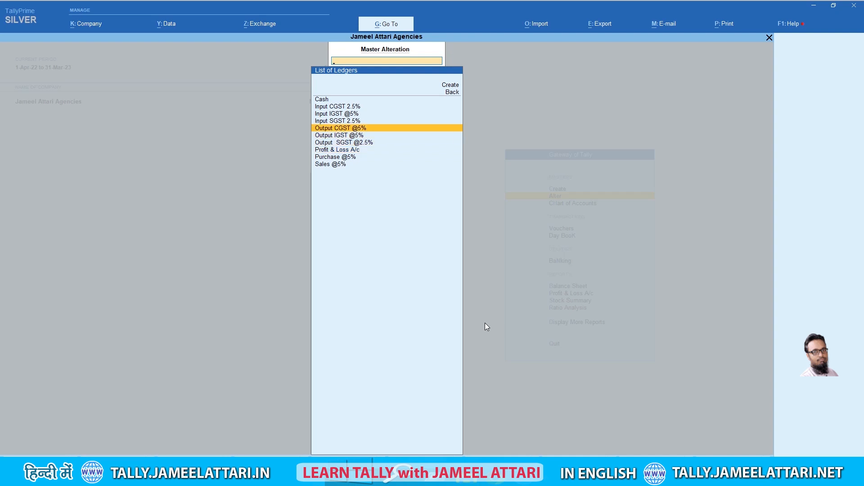
Rename Output CGST @5% to Output CGST @2.5% and return to the Gateway of Tally
key(Return)
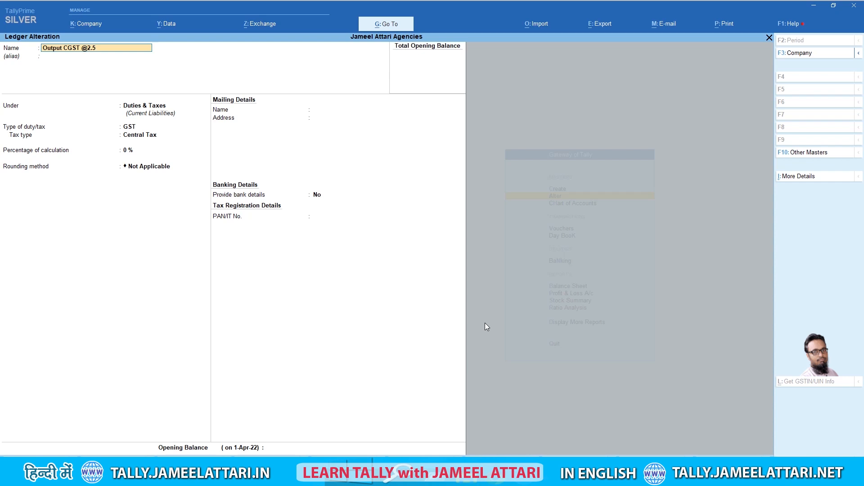
text(%)
key(Return)
key(Return)
key(Return)
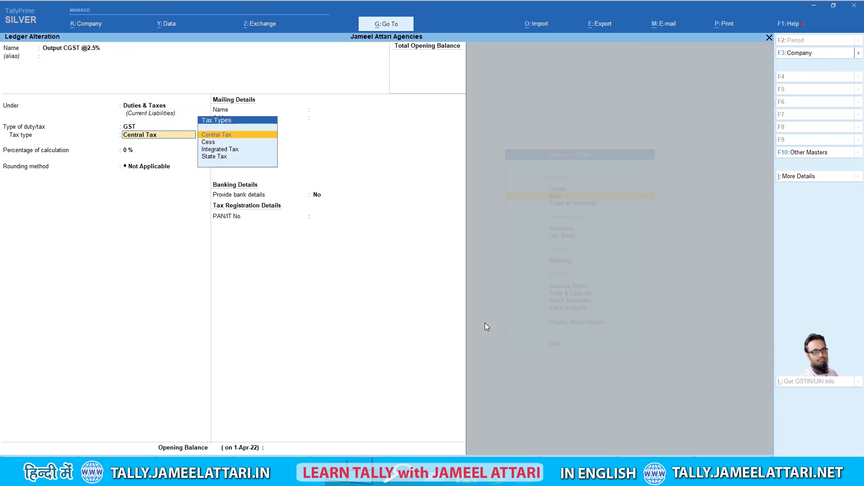
key(Return)
key(Return)
key(Return)
key(Return)
key(Return)
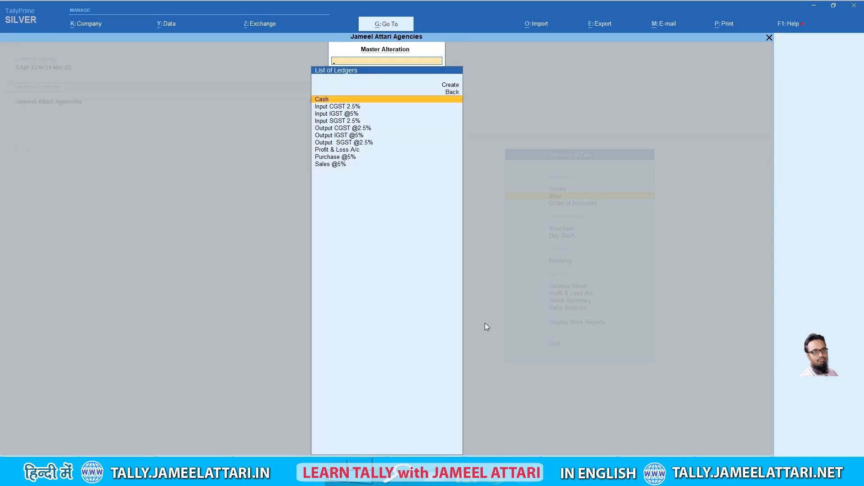
key(Escape)
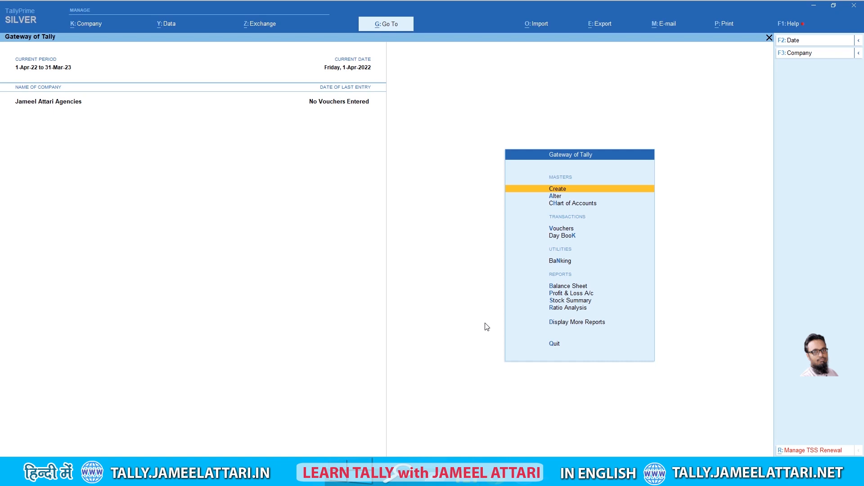
Start a new ledger named Electricity Bill under Indirect Expenses
key(Return)
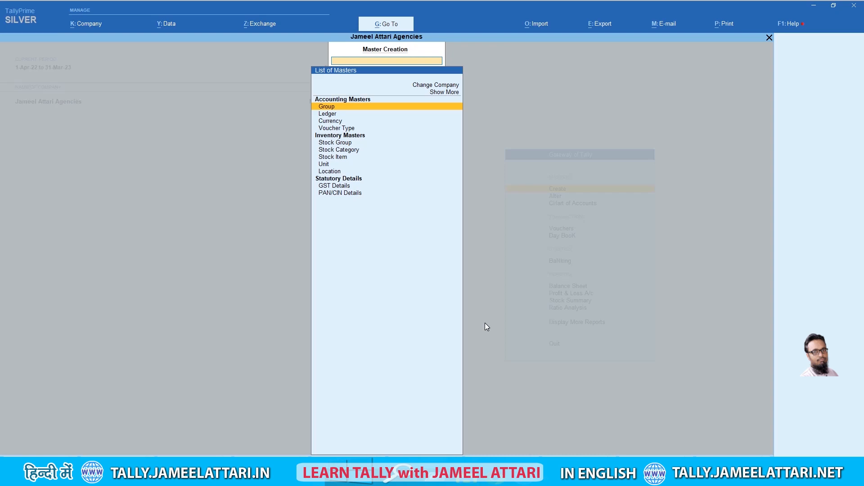
key(Down)
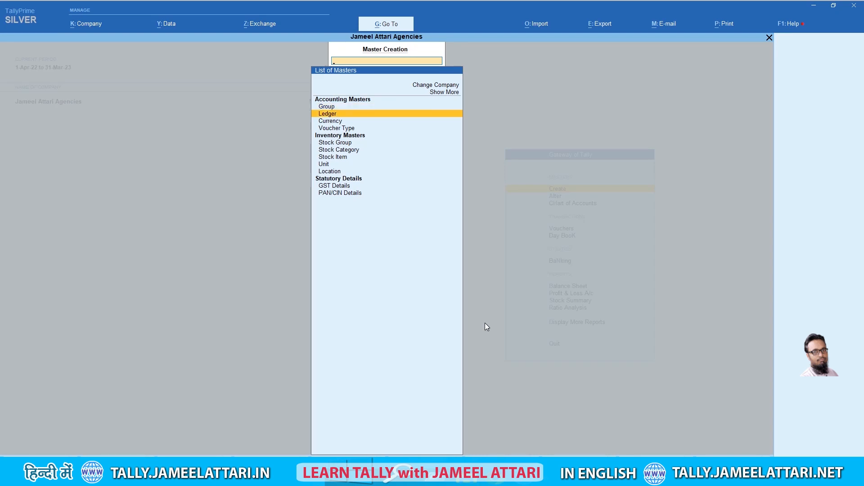
key(Return)
text(Elect)
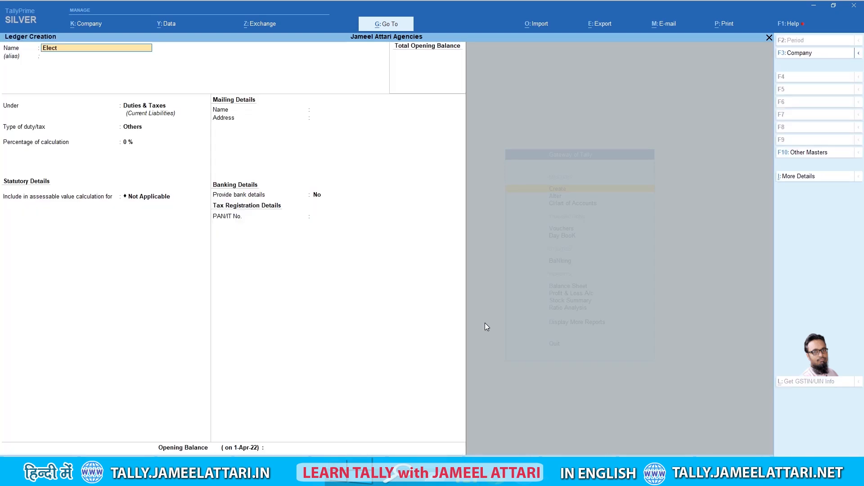
text(ricity Bill)
key(Return)
key(Return)
text(Indi)
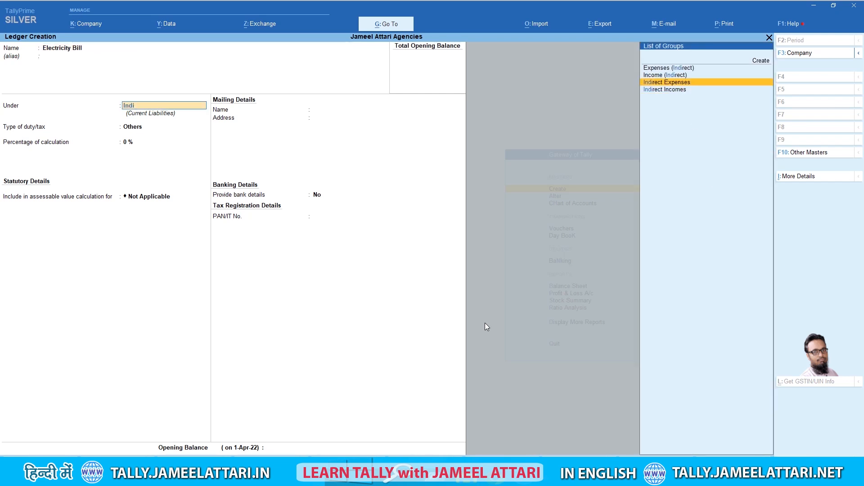
key(Return)
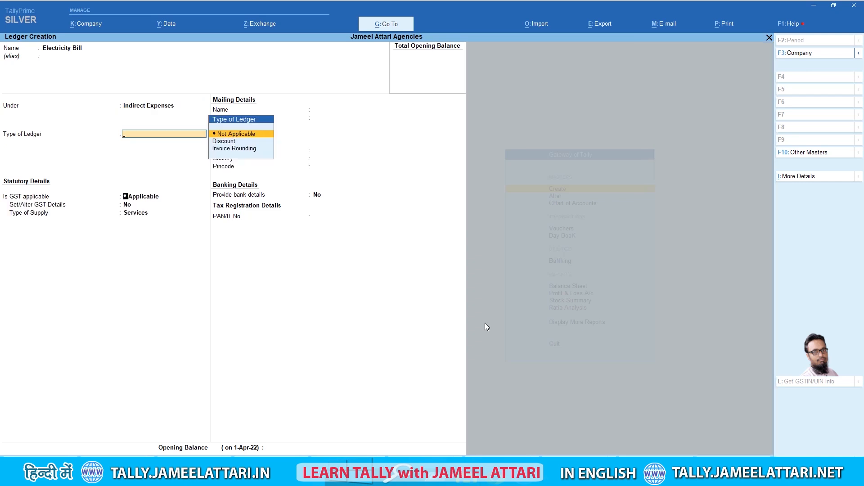
Set GST applicability to Not Applicable and save the Electricity Bill ledger
key(Return)
key(Return)
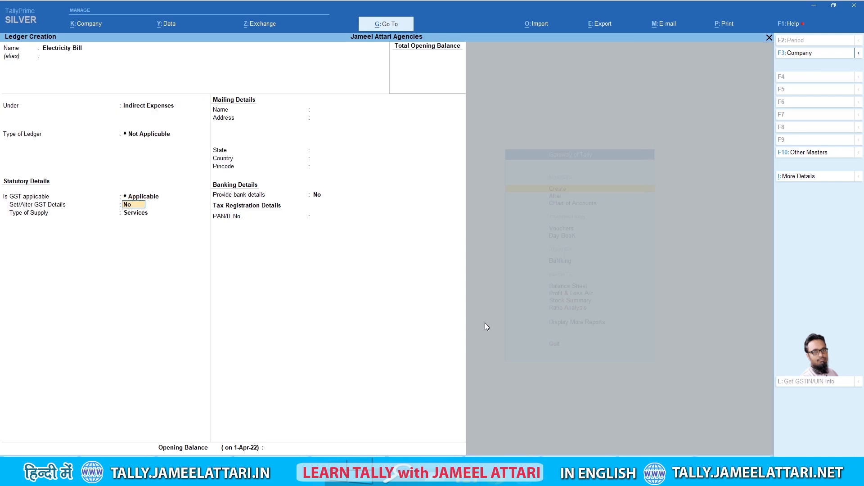
key(Return)
key(Up)
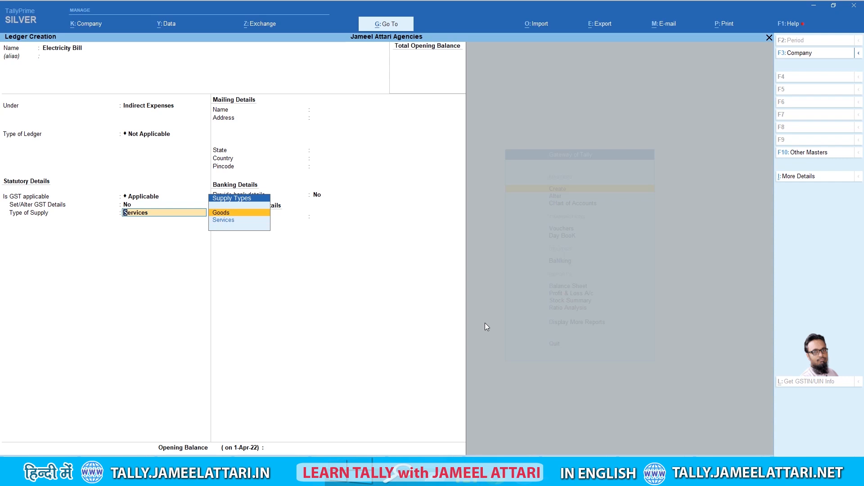
key(BackSpace)
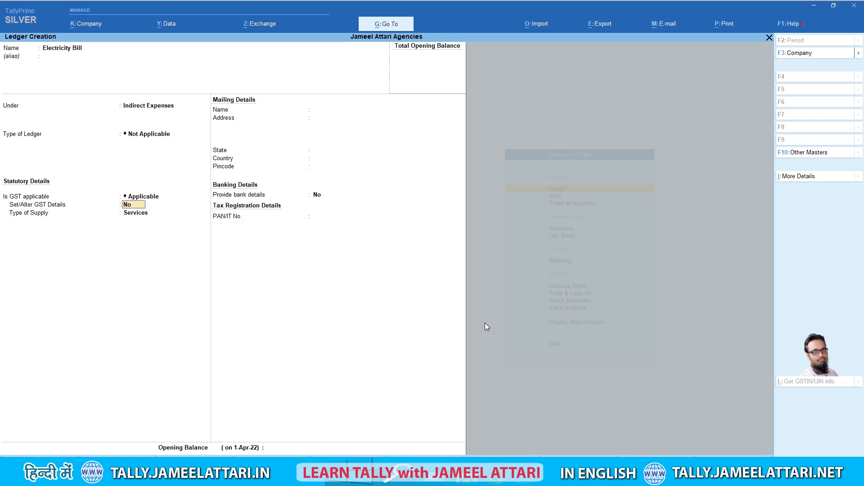
key(BackSpace)
key(Down)
key(Return)
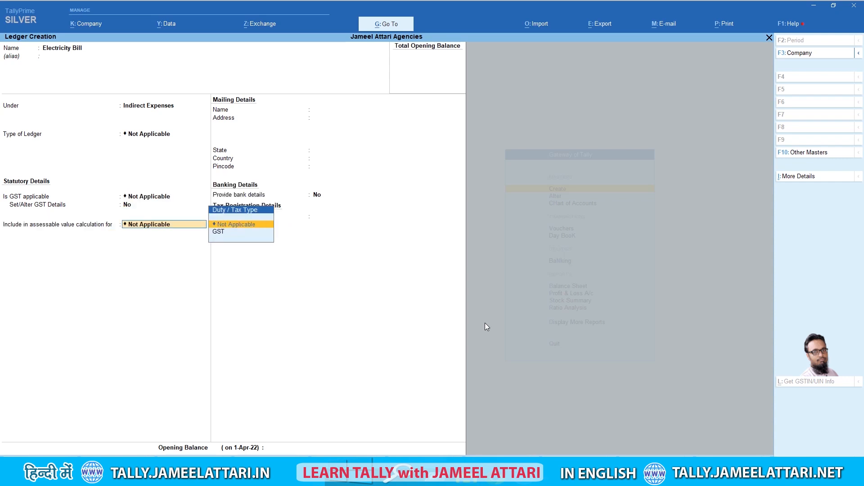
key(Return)
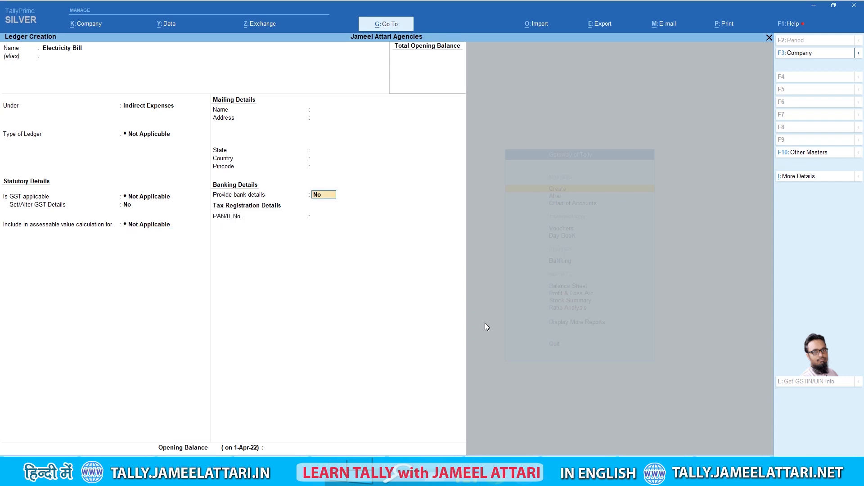
key(Return)
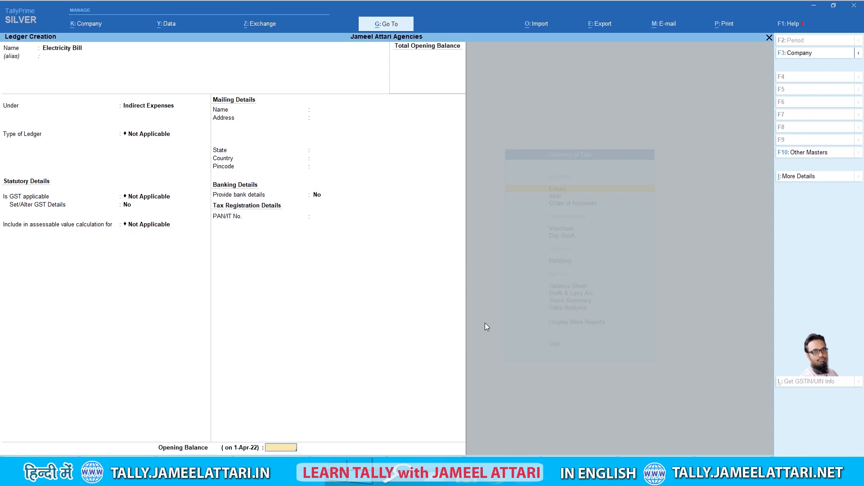
key(Return)
key(Return)
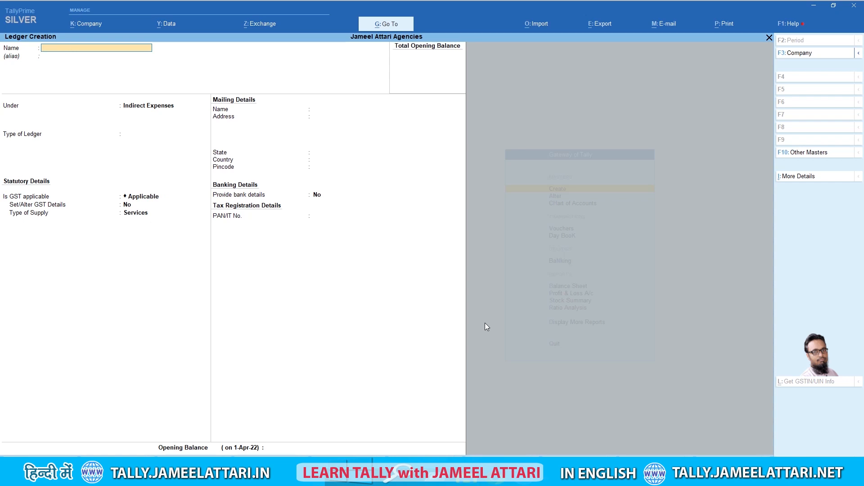
Create the Salary ledger with GST marked Not Applicable
text(Salary)
key(Return)
key(Return)
key(Return)
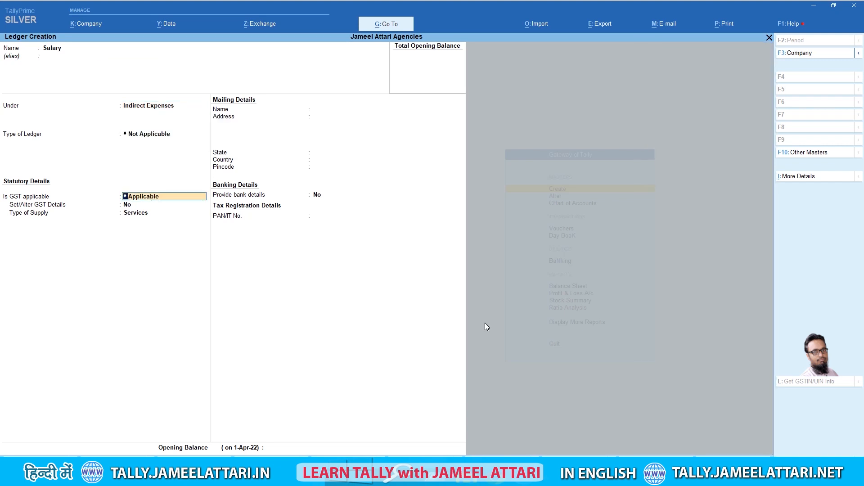
key(BackSpace)
key(Return)
key(Down)
key(Return)
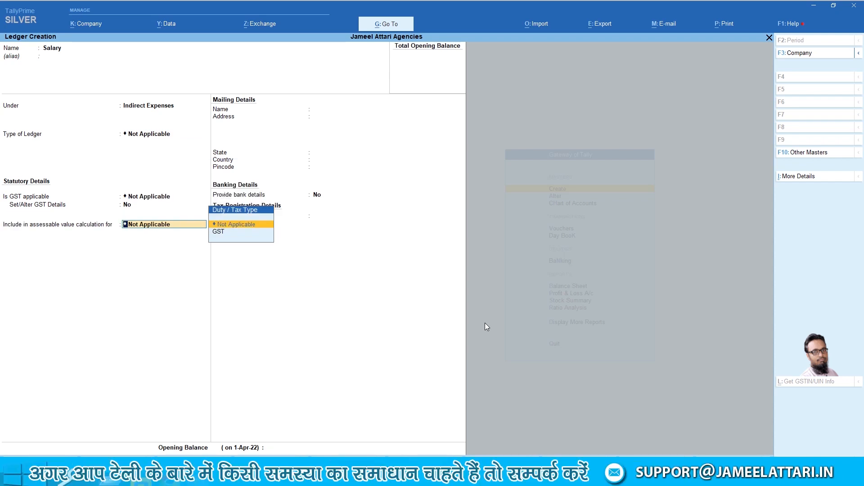
key(Return)
key(Return)
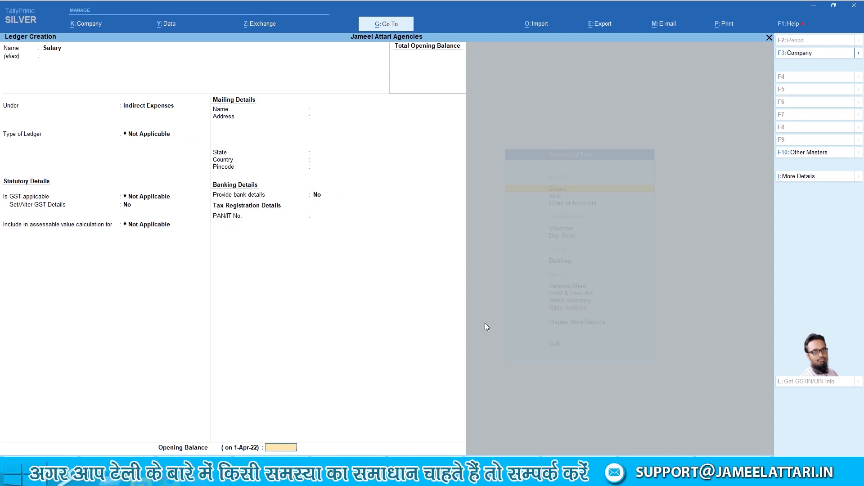
key(Return)
key(Return)
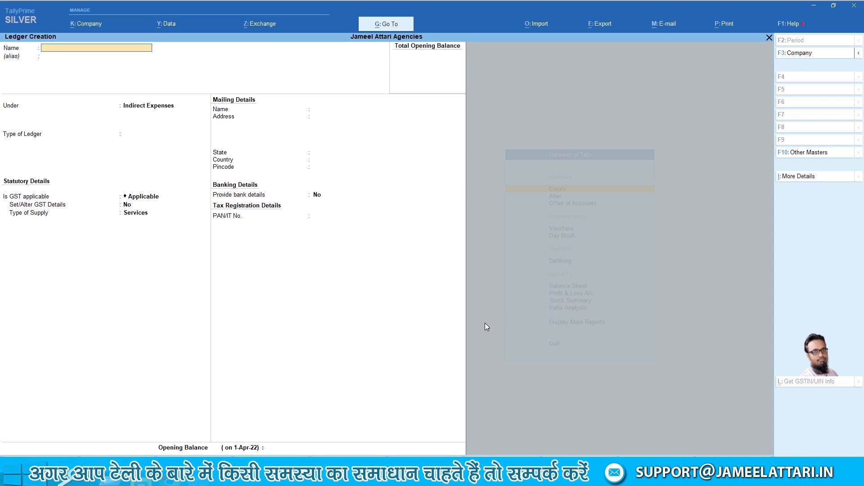
Create the Tea Expenses ledger with GST Not Applicable
text(Tea Expenses)
key(Return)
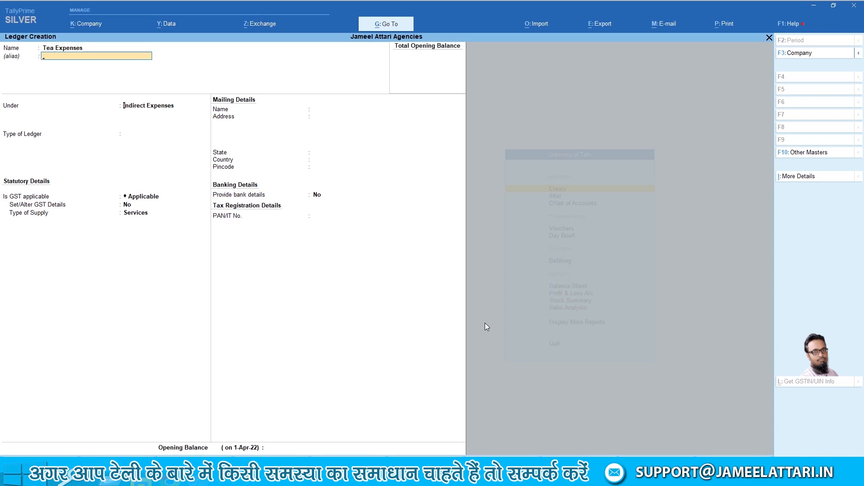
key(Return)
key(Return)
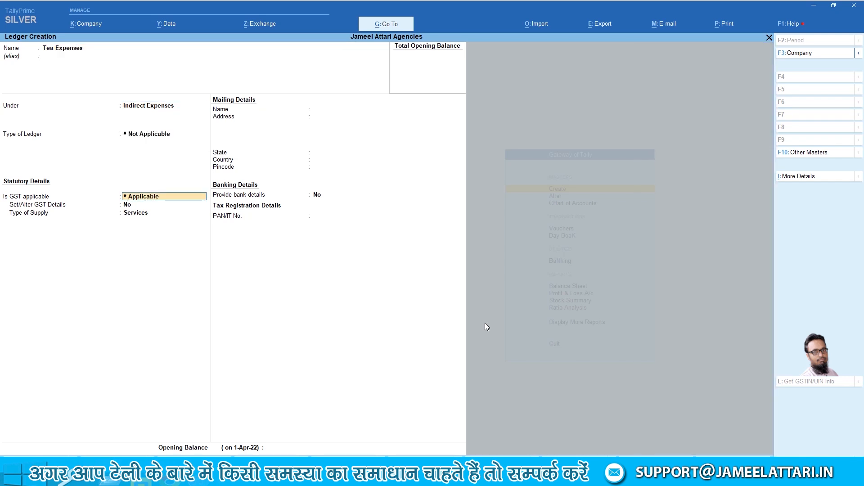
key(BackSpace)
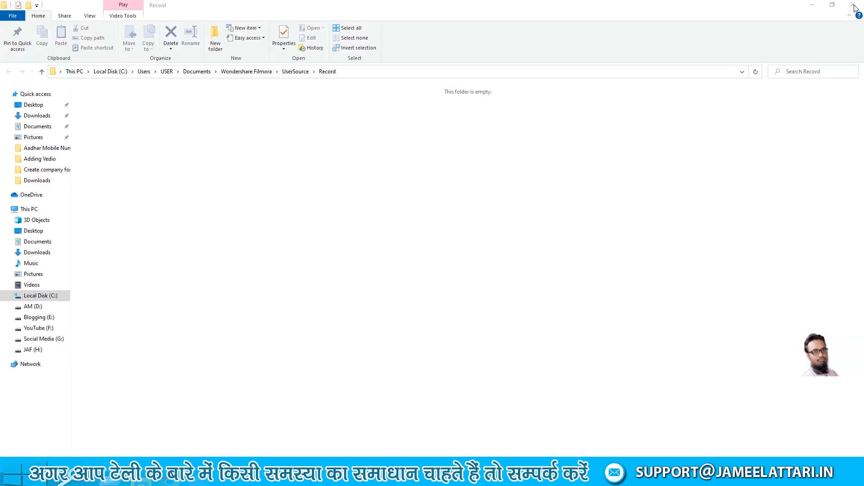
key(Down)
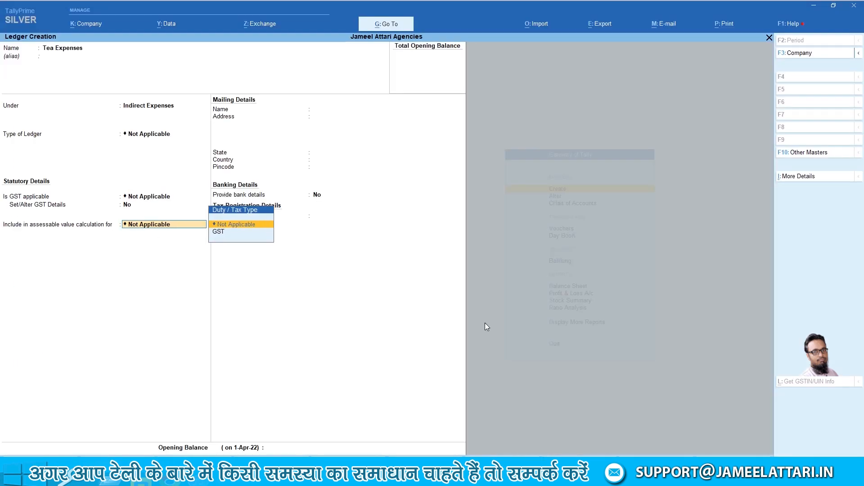
key(Return)
key(Return)
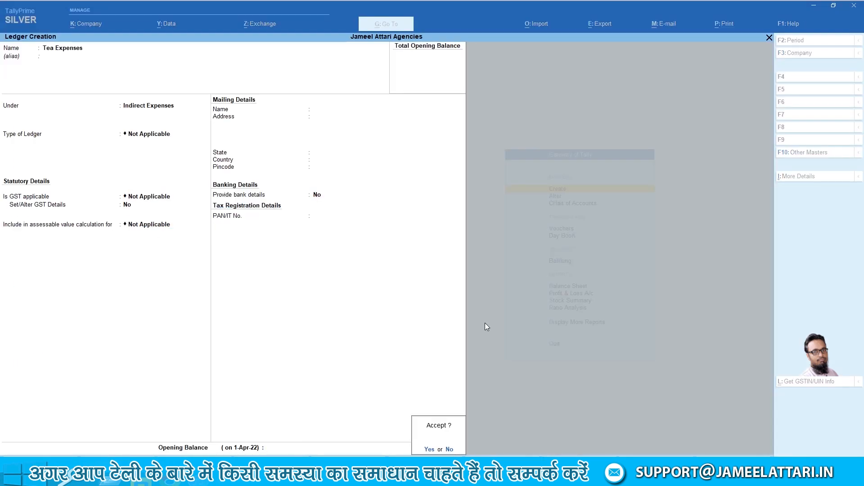
Save Tea Expenses and create a Water Bill ledger with GST Not Applicable
key(Return)
text(WA)
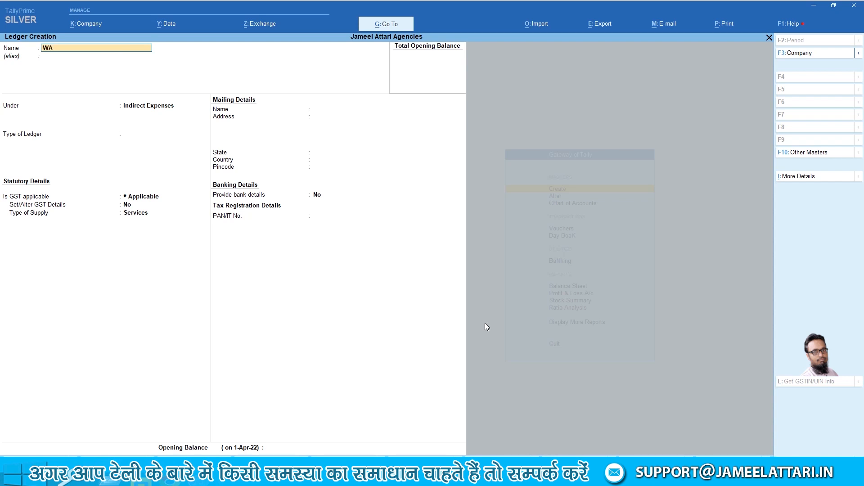
text(ter Bi)
key(Return)
key(Return)
key(Return)
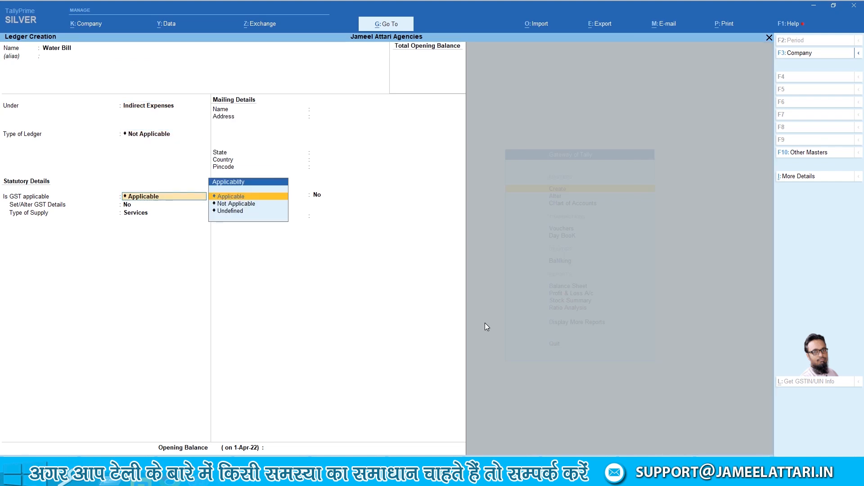
key(Down)
key(Return)
key(Return)
key(Return)
key(Return)
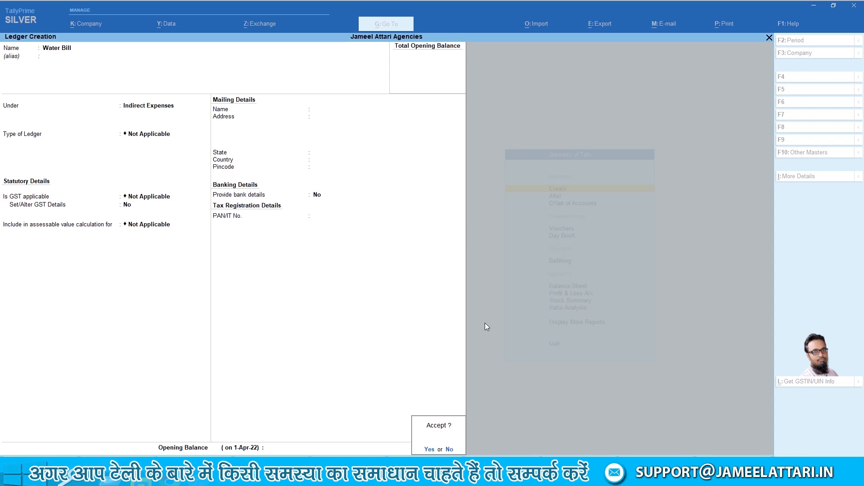
key(Return)
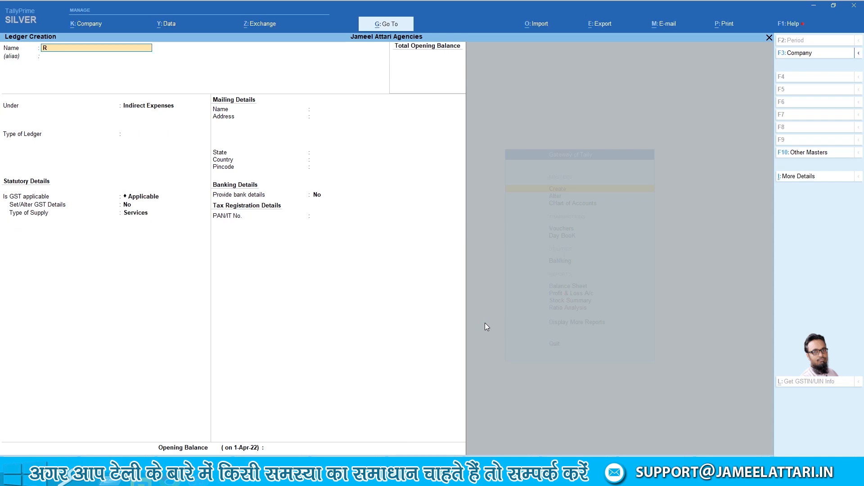
Create the Rent ledger under Indirect Expenses with GST Not Applicable
key(Return)
key(Return)
key(Return)
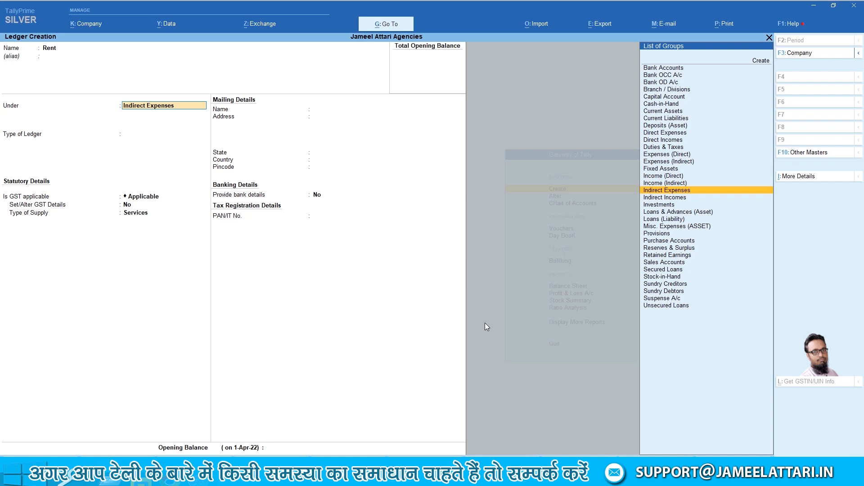
key(BackSpace)
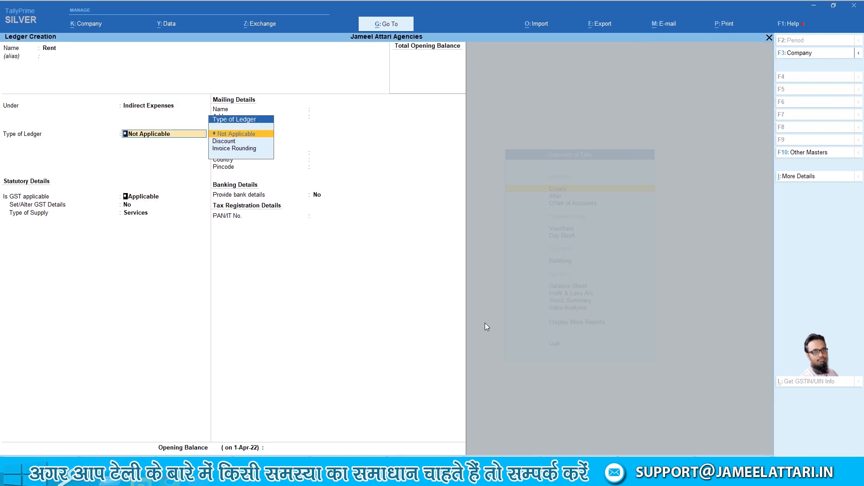
key(Return)
key(Down)
key(Return)
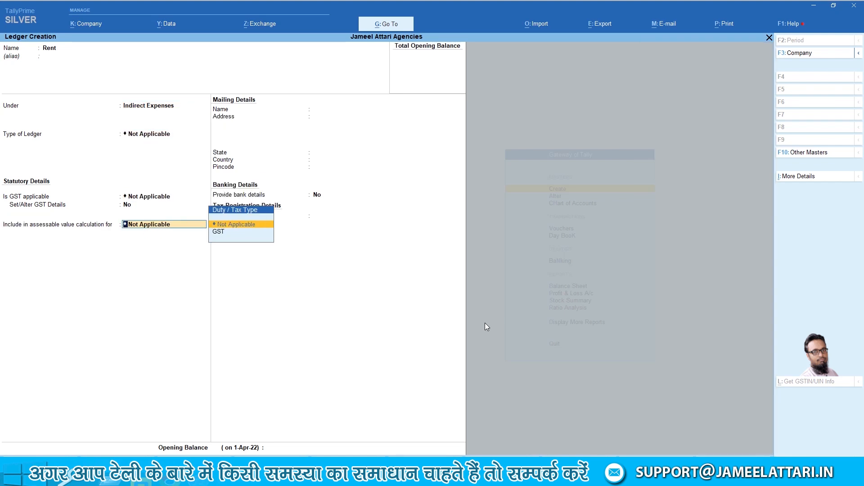
key(Return)
key(Return)
key(Return)
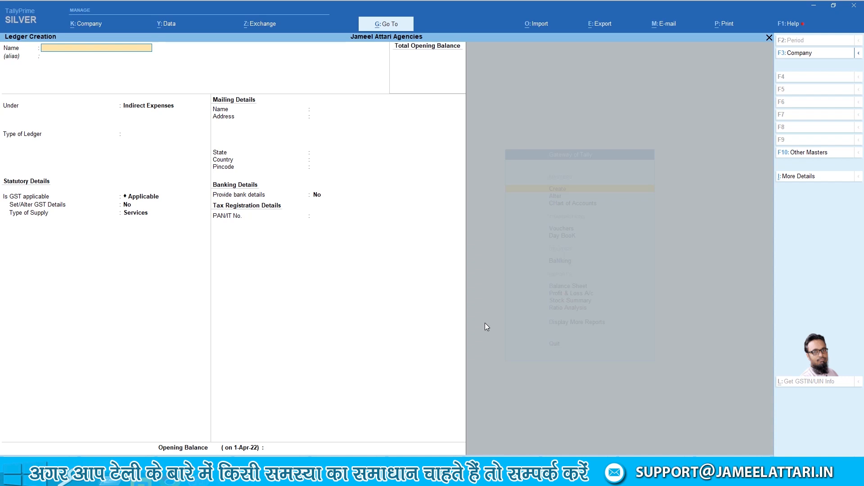
Create and save the Misc Expenses ledger with GST Not Applicable
text(Misc Expenses)
key(Return)
key(Return)
key(Return)
key(BackSpace)
key(Return)
key(Down)
key(Return)
key(Return)
key(Return)
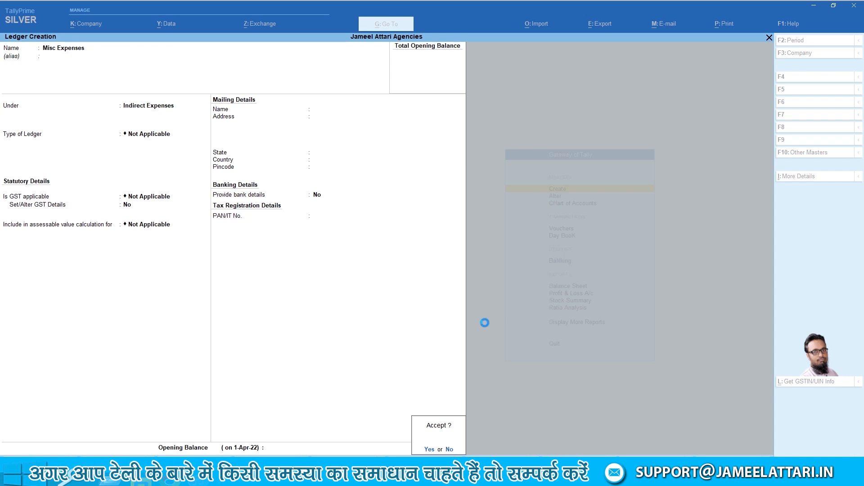
key(Return)
Enter a Travel Expenses ledger with ledger type and GST both Not Applicable
text(Tra)
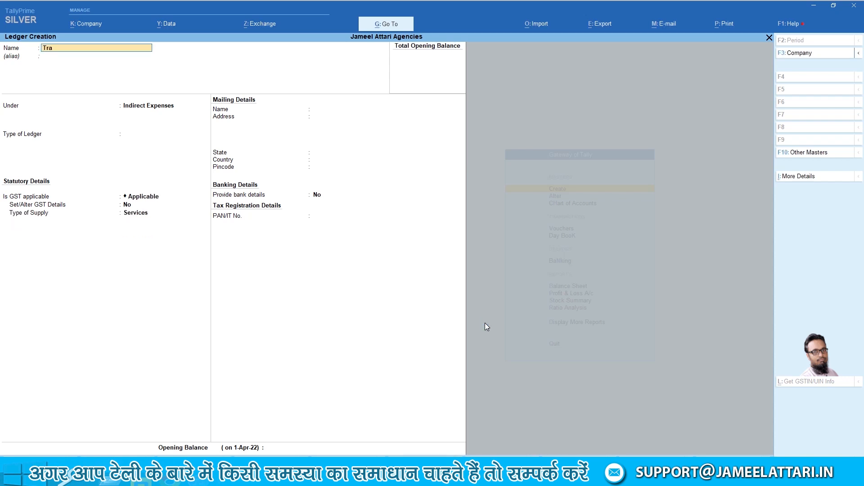
text(vel Expenses)
key(Return)
key(Return)
key(Down)
key(Return)
key(Return)
key(Return)
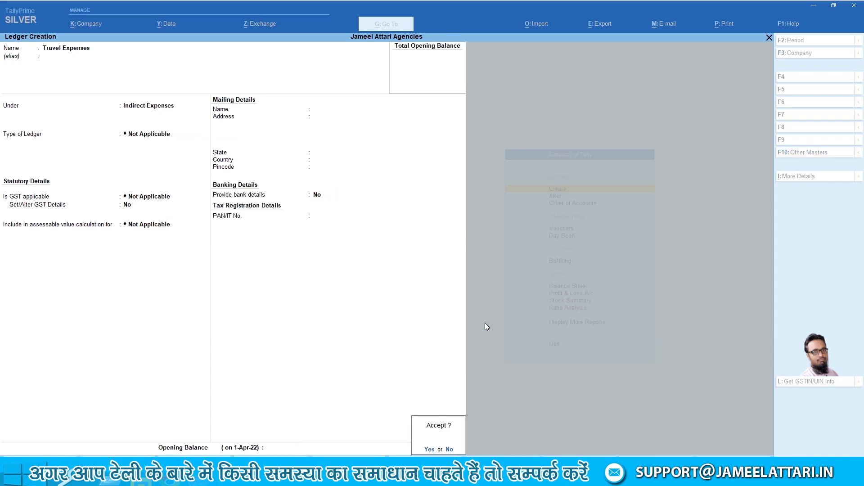
key(Return)
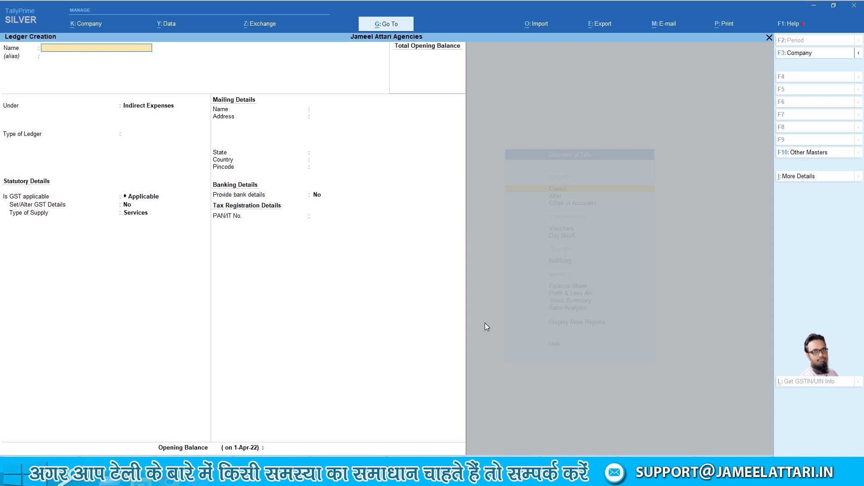
Create the Internet Expenses ledger with GST Not Applicable
text(Internet Exp)
text(enses)
key(Return)
key(Return)
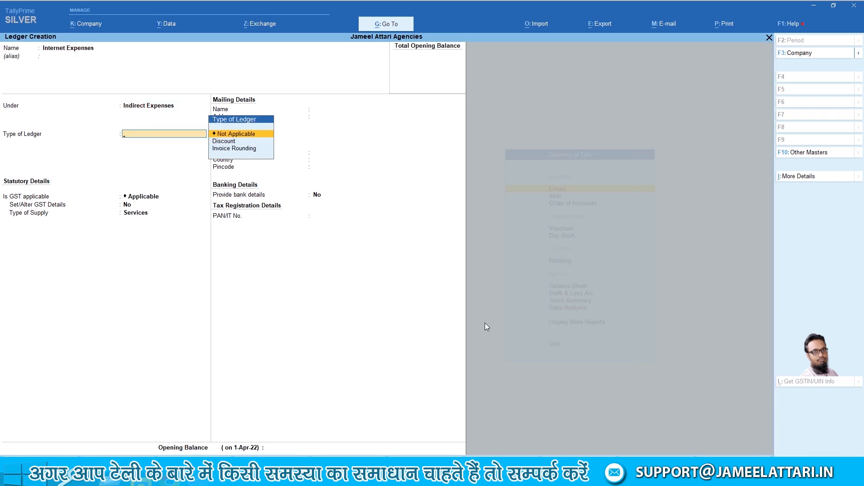
key(Return)
key(Down)
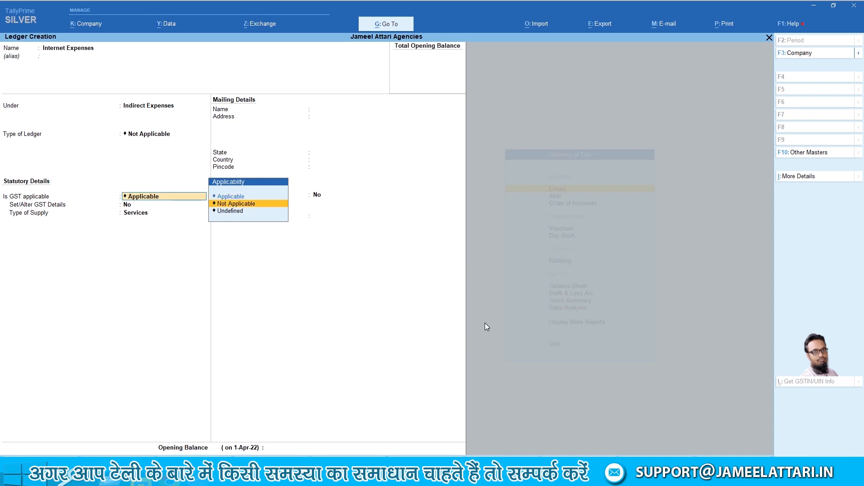
key(Return)
key(Return)
key(Return)
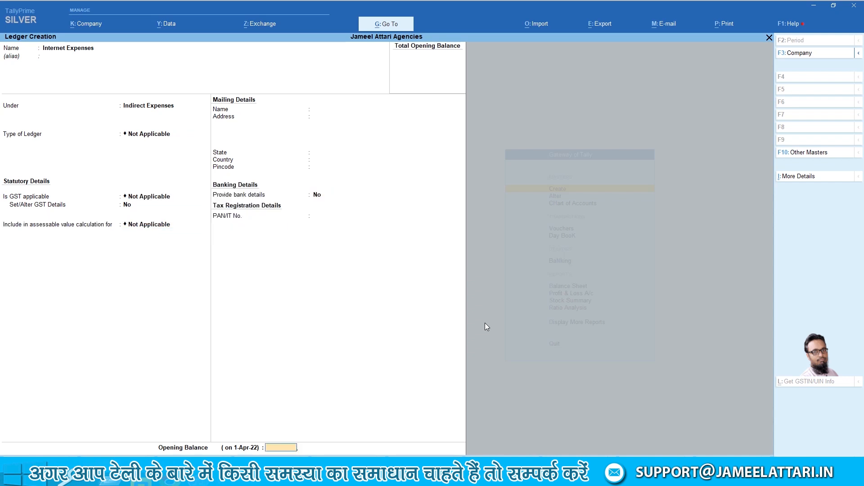
key(Return)
key(Return)
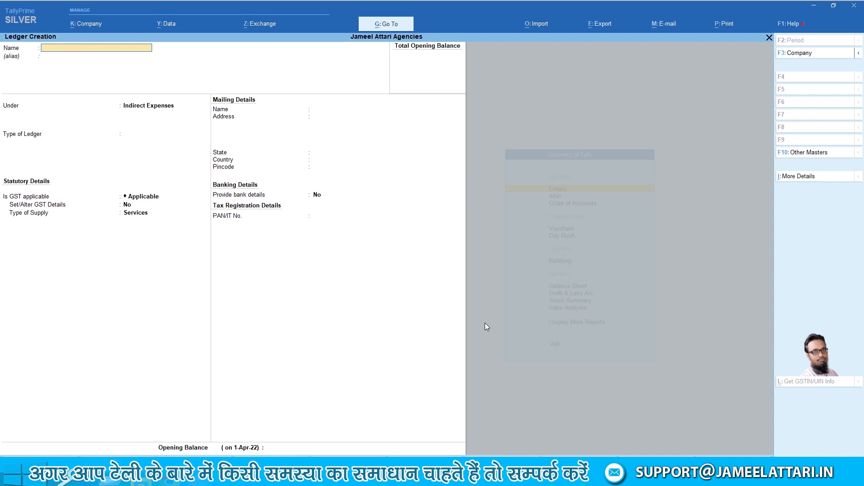
Create the Stationary Account ledger with GST Not Applicable
text(Stationary Account)
key(Return)
key(Return)
key(Return)
key(Down)
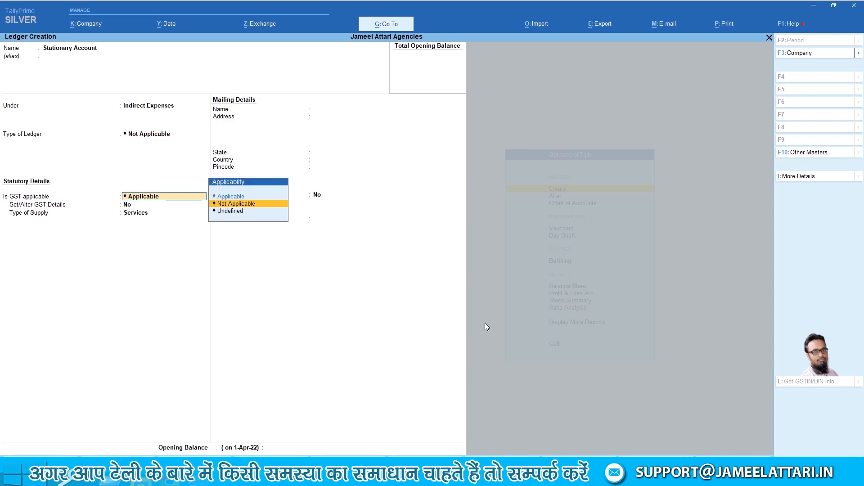
key(Return)
key(Return)
key(Return)
key(Return)
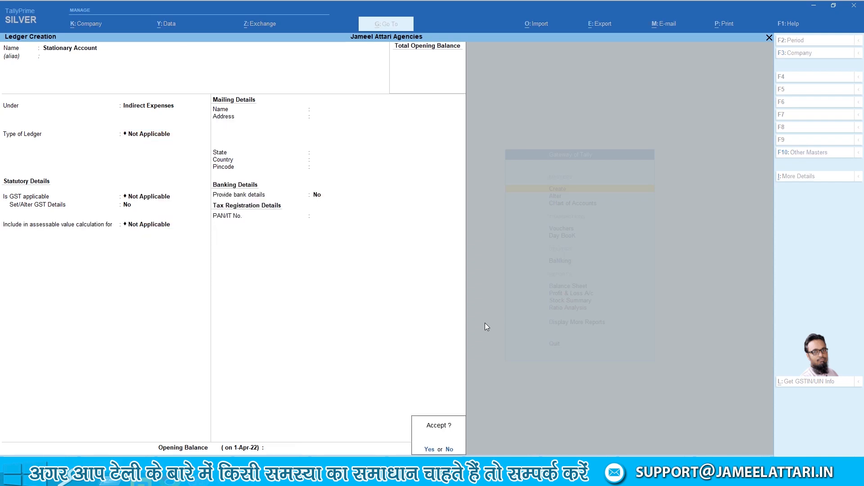
key(Return)
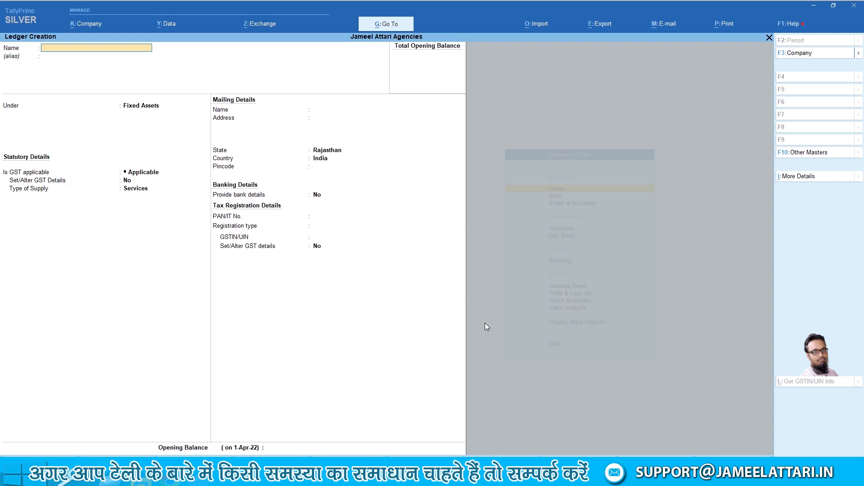
Create Repairing Expenses under Indirect Expenses with GST Not Applicable
text(Rep;a)
text(ain)
text(ng)
key(BackSpace)
key(BackSpace)
key(BackSpace)
key(BackSpace)
key(BackSpace)
key(BackSpace)
key(BackSpace)
key(BackSpace)
key(BackSpace)
text(Repairing Expenses)
key(Return)
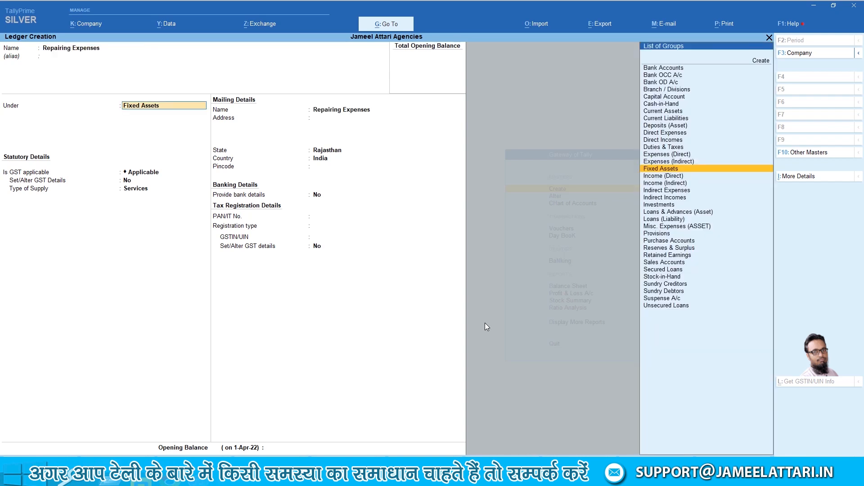
text(In)
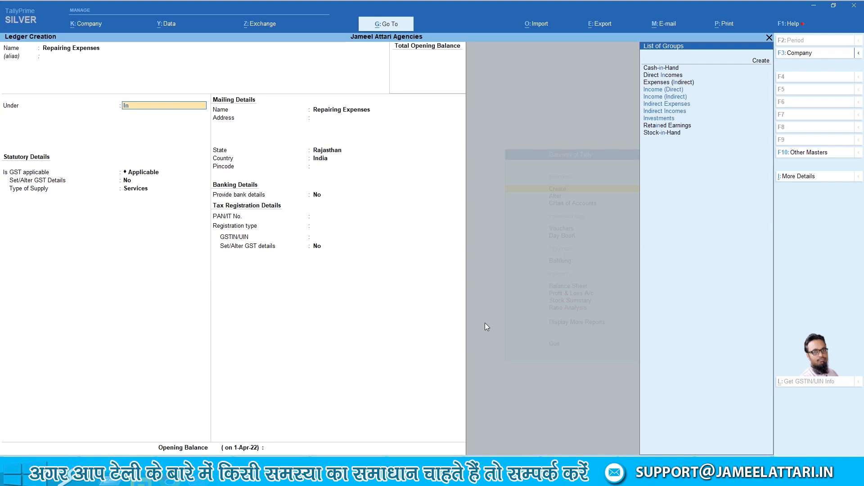
text(di)
key(Return)
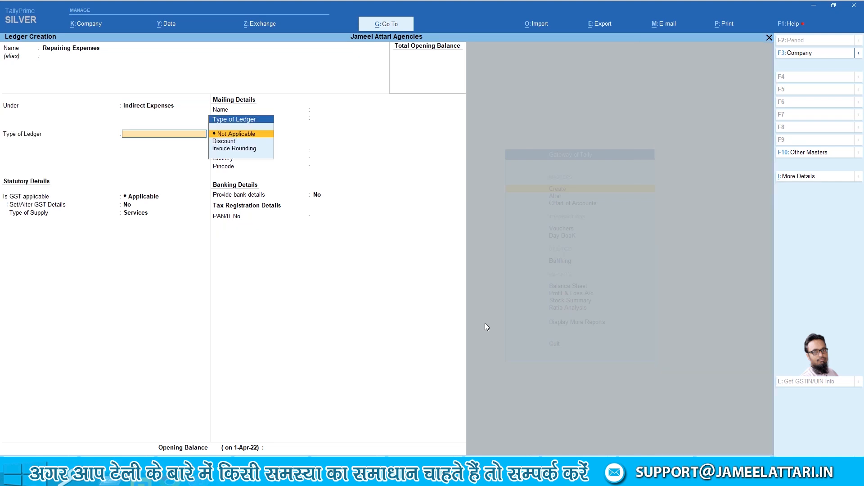
key(Return)
key(Down)
key(Return)
key(Return)
key(Return)
key(Return)
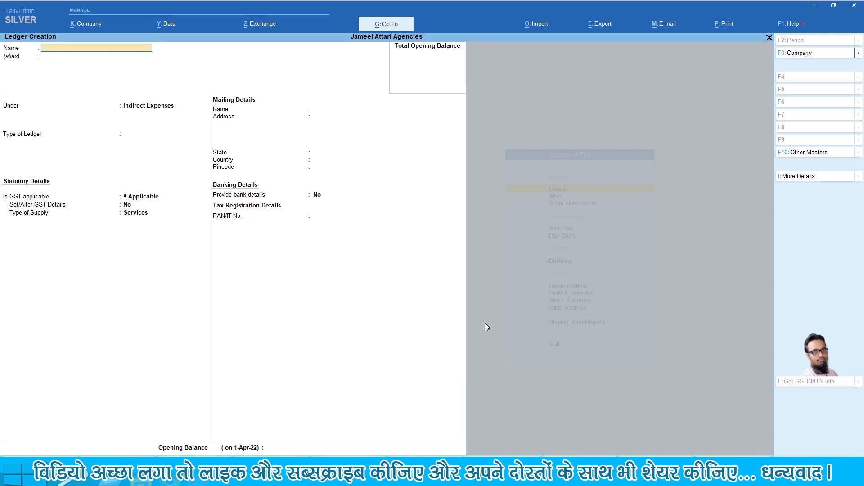
Create the ICICI Bank ledger under Bank Accounts, dismissing the GSTIN warning
text(Ba)
text(Bank)
key(Return)
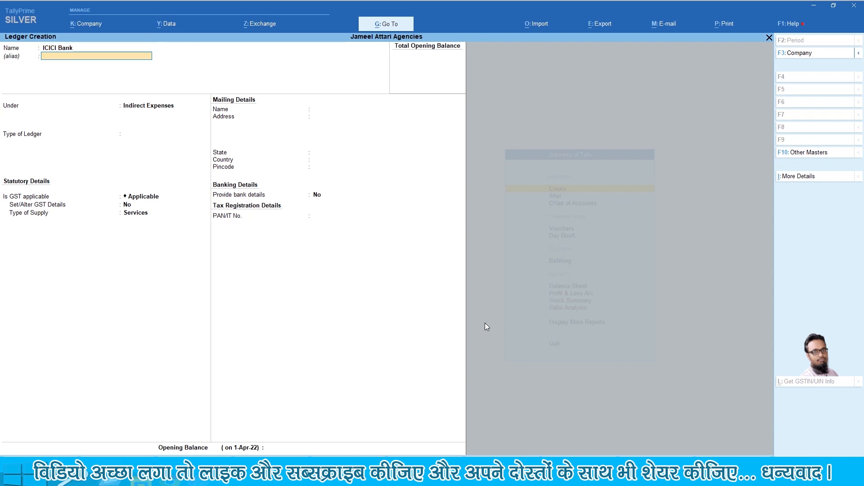
key(Return)
text(Bank)
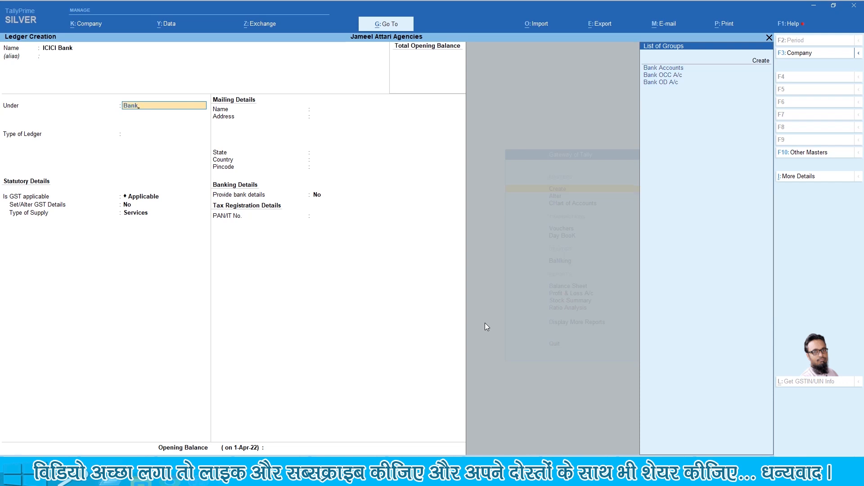
key(Return)
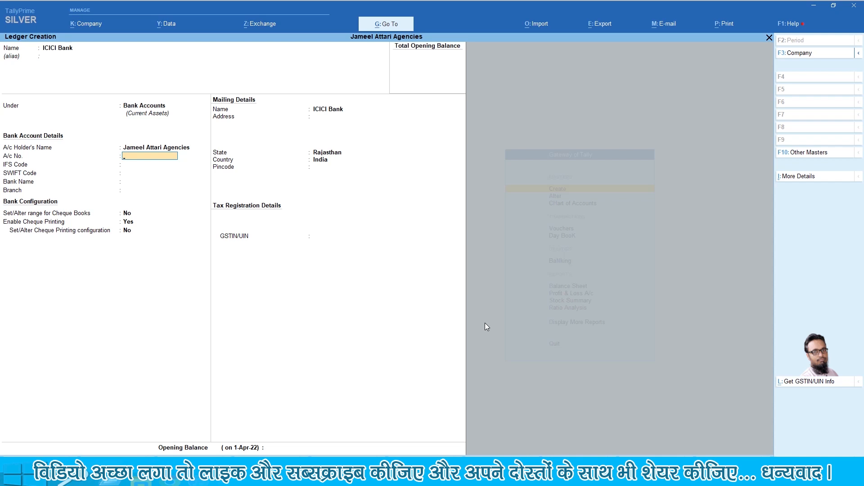
key(Return)
key(Return)
key(Return)
key(Return)
key(Return)
key(Return)
key(Return)
key(Return)
key(Return)
key(Return)
key(Return)
key(Return)
key(Return)
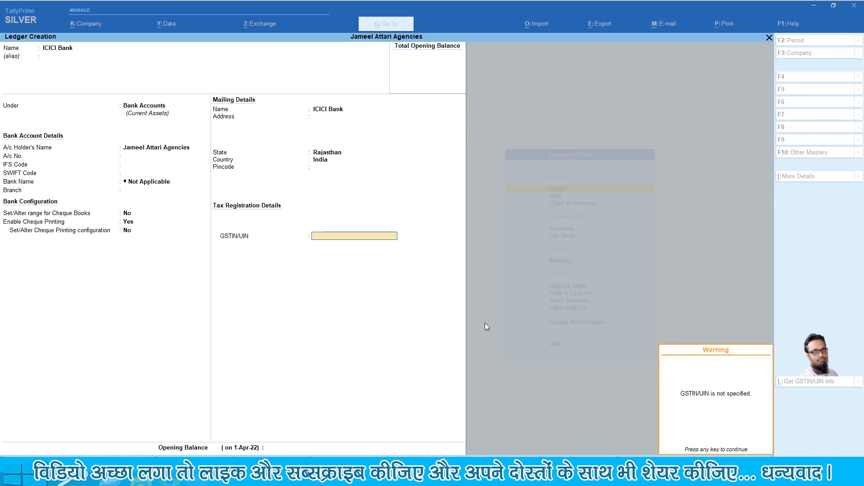
key(Return)
key(Return)
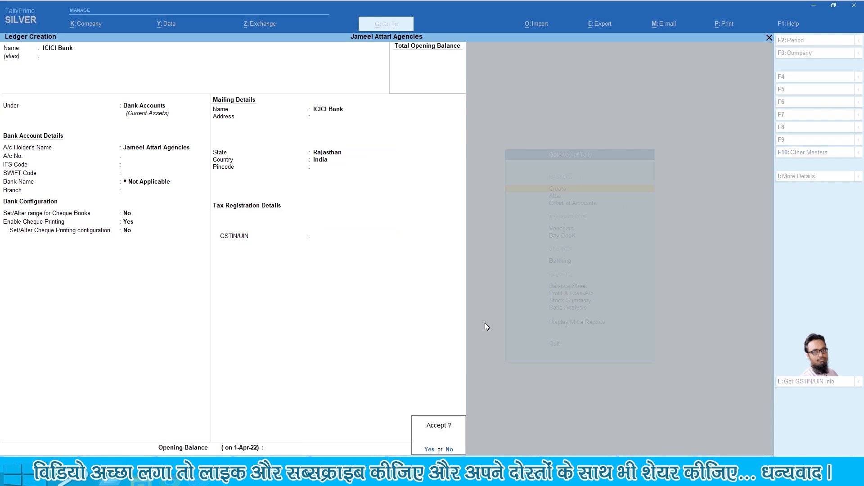
key(Return)
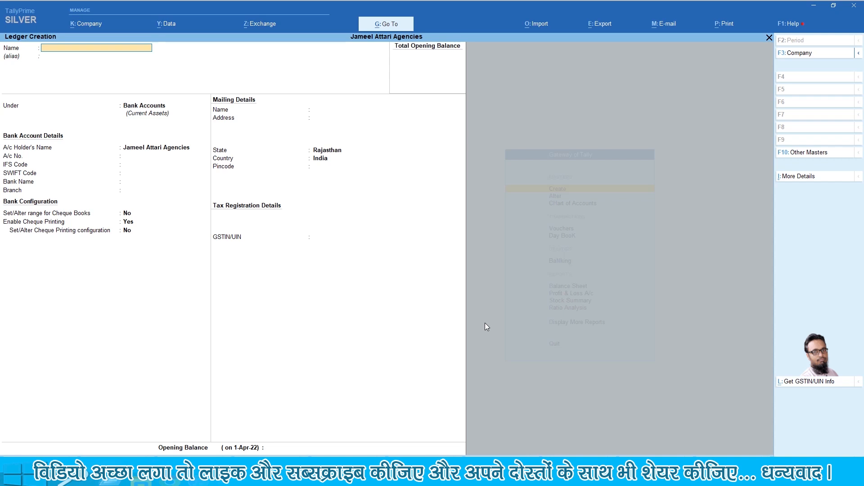
Enter Bank Charges under Indirect Expenses with GST Not Applicable
text(ank Charges)
key(Return)
key(Return)
key(Return)
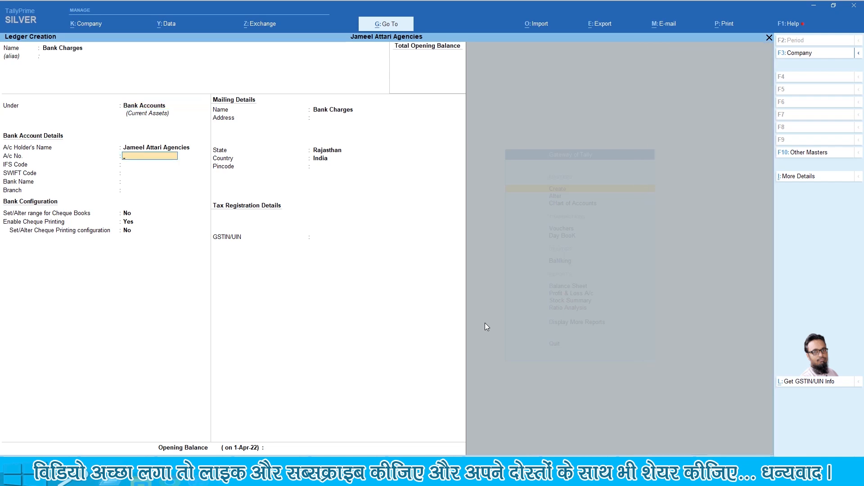
key(BackSpace)
key(BackSpace)
key(BackSpace)
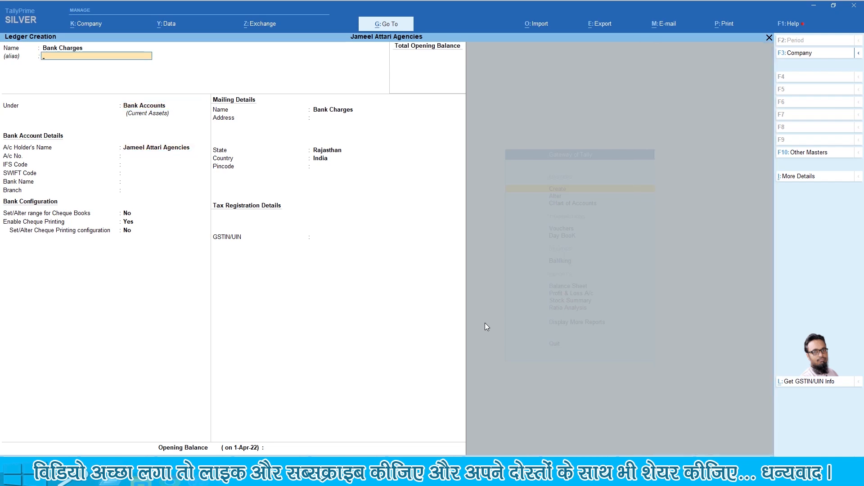
key(Return)
text(Indi)
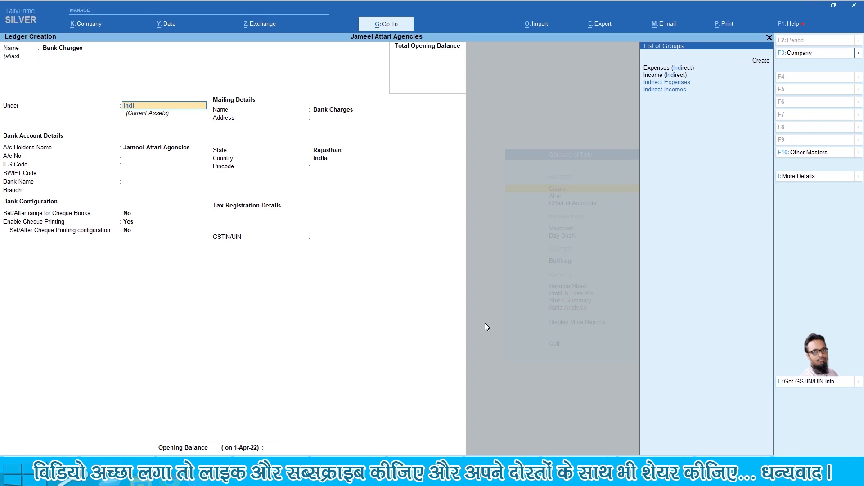
key(Return)
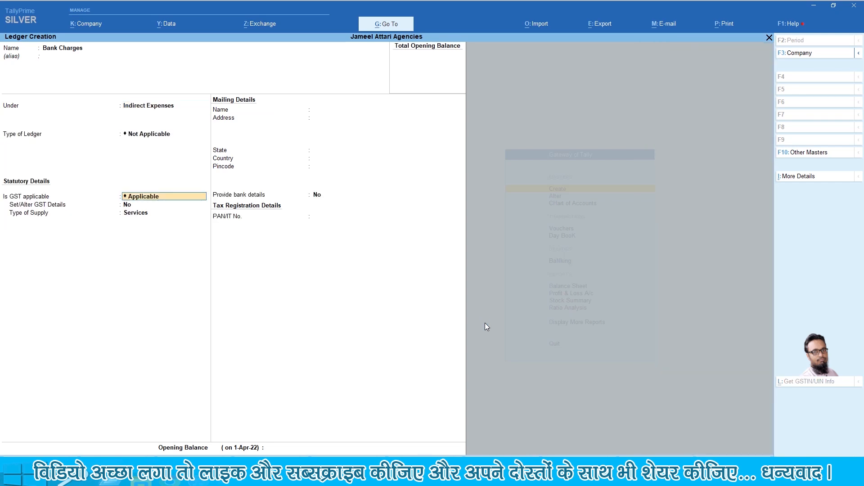
key(Down)
key(Return)
key(Return)
key(Return)
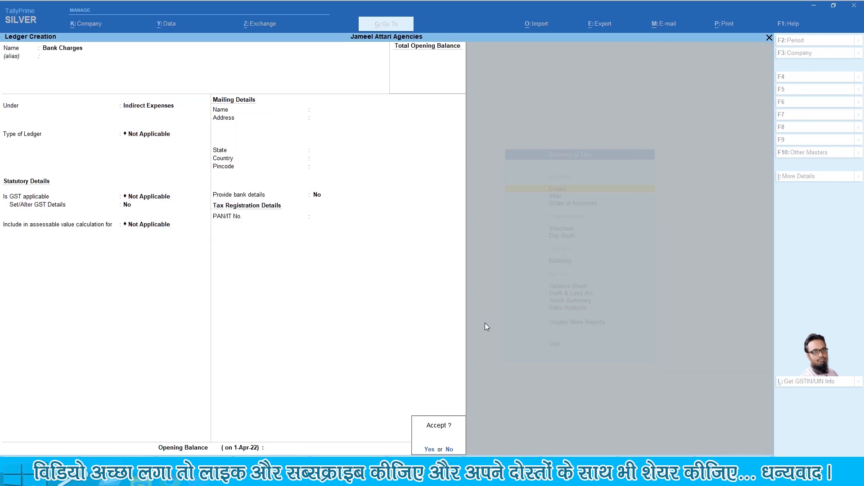
key(Return)
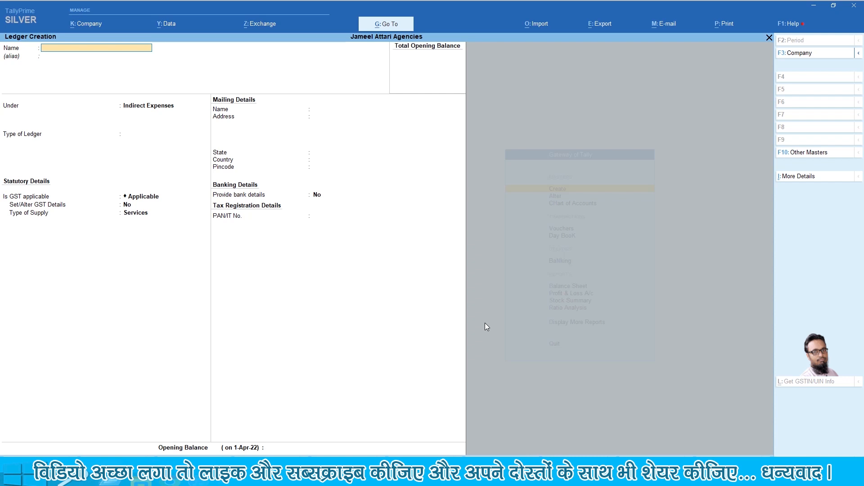
Complete the Fuel Charges ledger with the default group and GST marked Not Applicable
text(el Charges)
key(Return)
key(Return)
key(Return)
key(BackSpace)
key(Return)
key(Down)
Create Income From Scrap under Indirect Incomes, with ledger type and GST both Not Applicable
key(Return)
key(Return)
key(Return)
key(Return)
key(Return)
text(come From Scrap)
key(Return)
text(Ind)
key(Down)
key(Down)
key(Return)
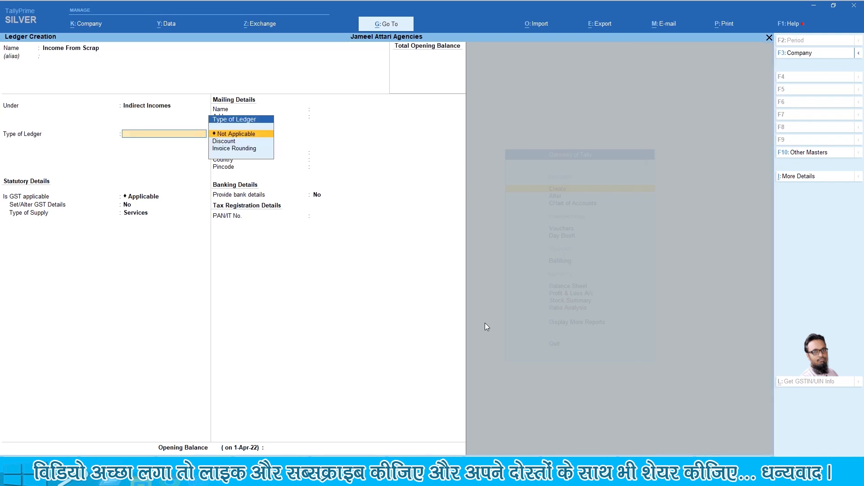
key(Return)
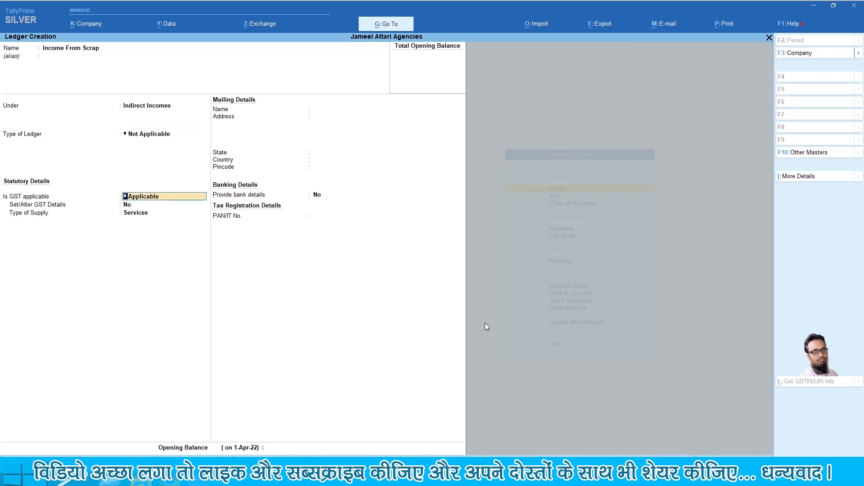
key(BackSpace)
key(Return)
key(Down)
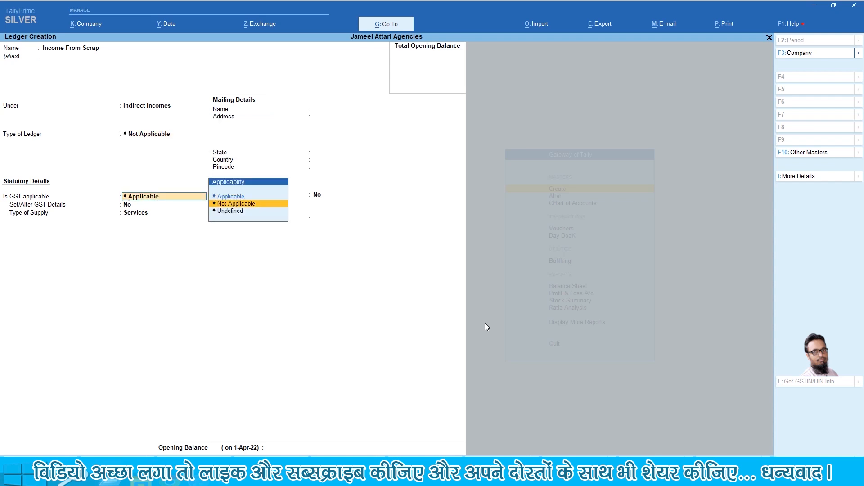
key(Return)
key(Return)
key(Return)
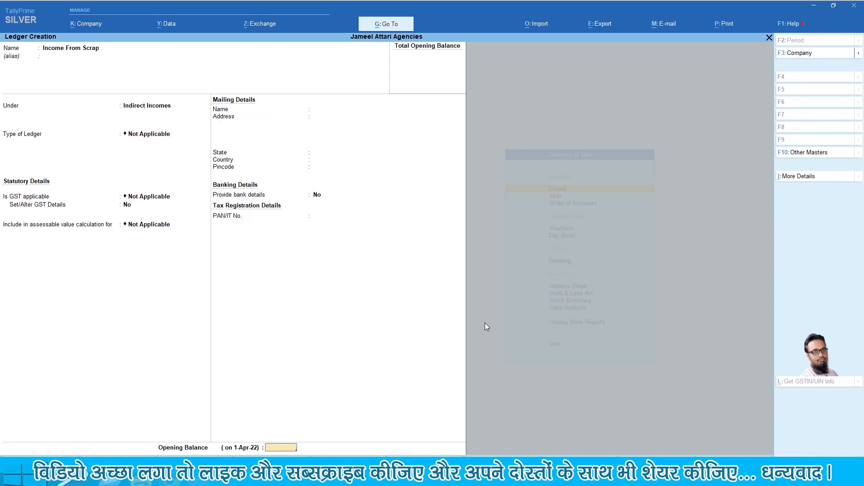
key(Return)
key(Return)
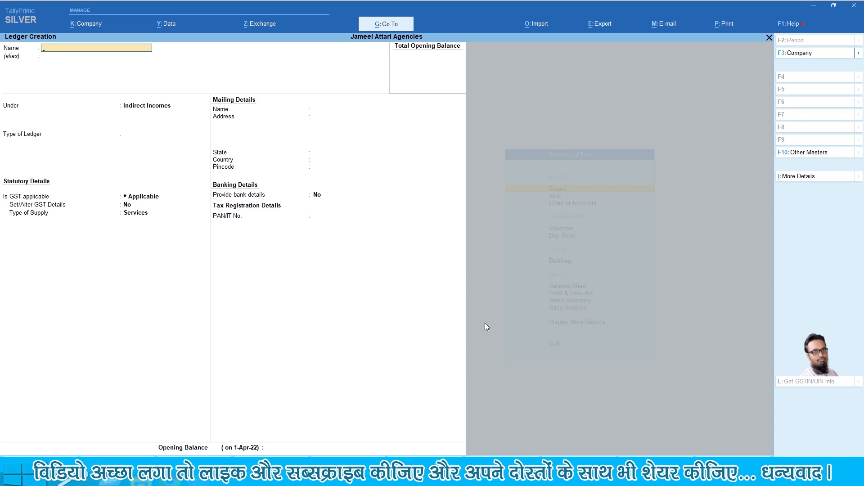
Enter Talha Enterprises under Sundry Creditors, bill-by-bill, state Delhi, Regular GST registration
text(Talha Enterprises)
key(Return)
key(Return)
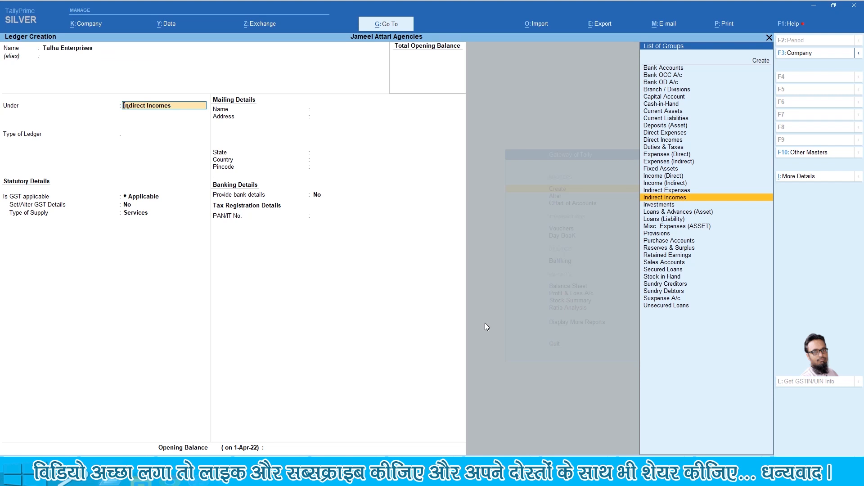
text(Sun)
key(Return)
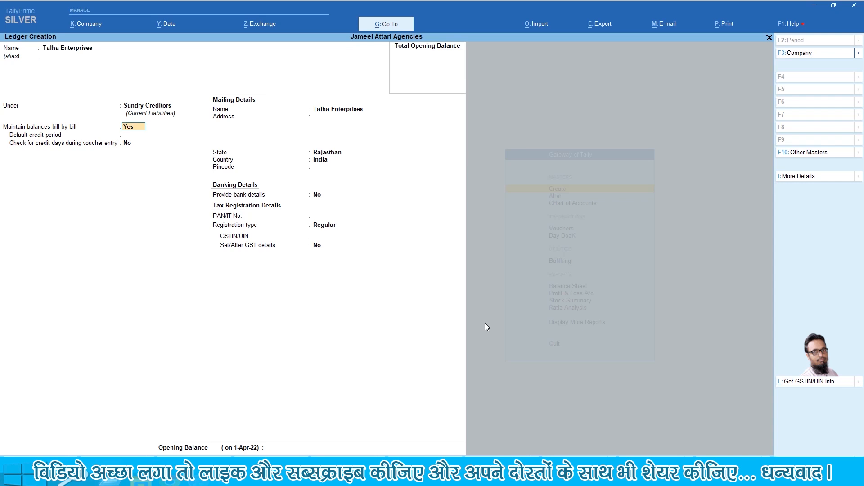
key(Return)
key(Return)
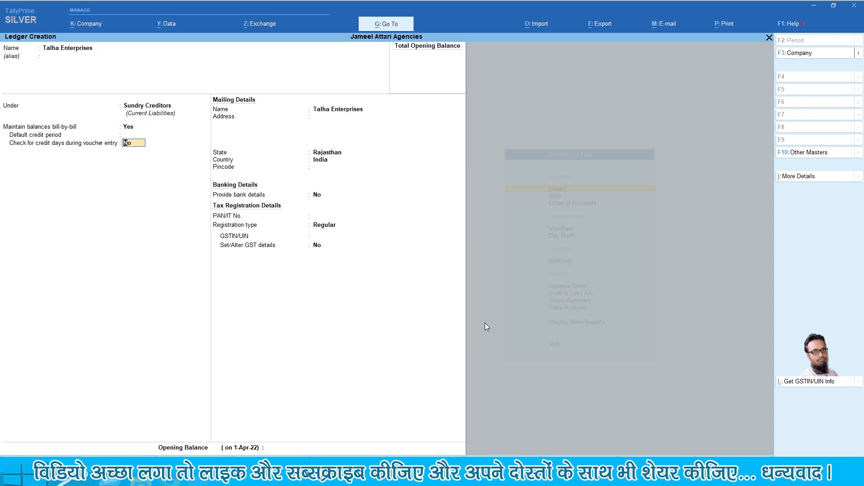
key(Return)
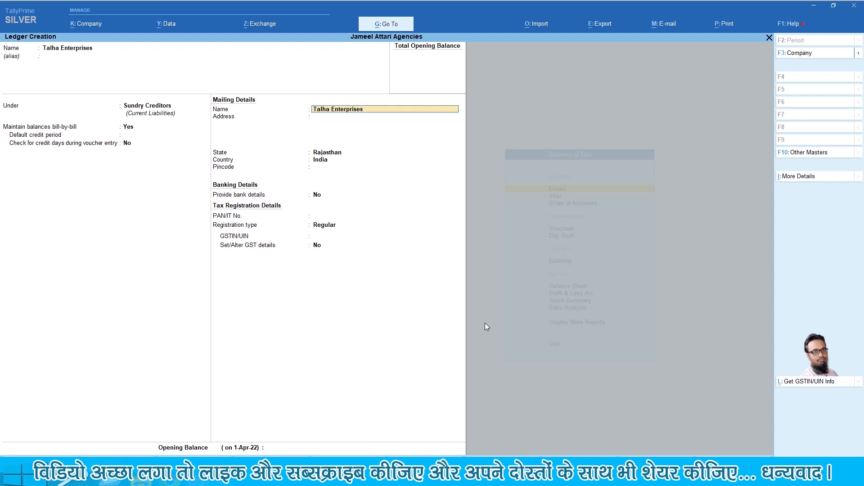
key(Return)
key(Return)
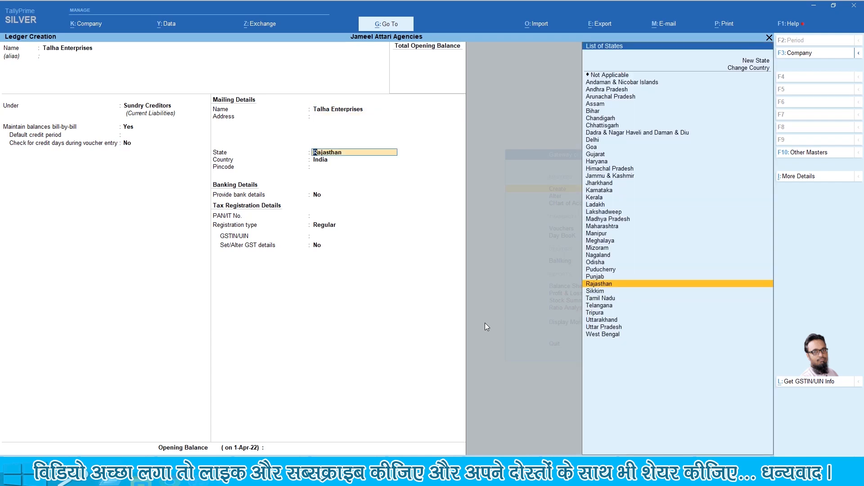
text(Delhi)
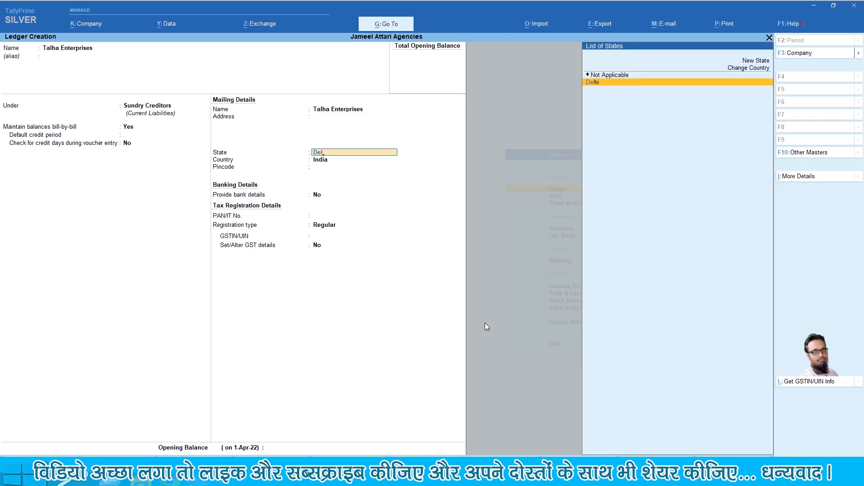
key(Return)
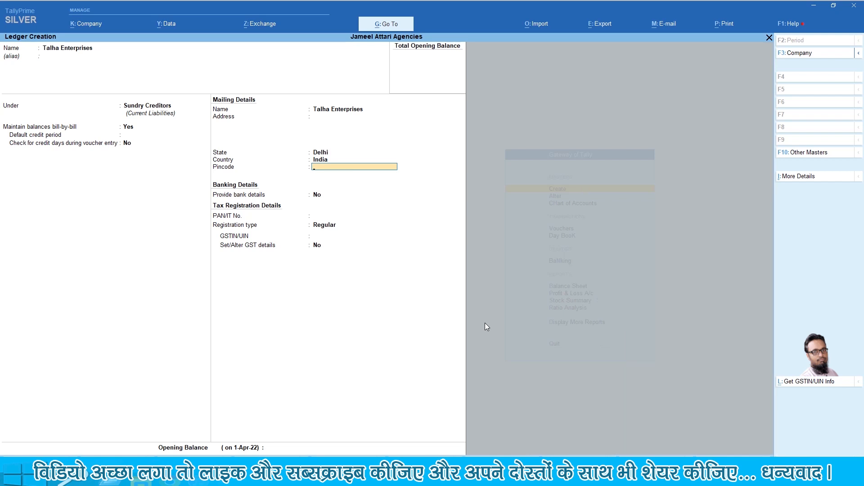
key(Return)
key(Return)
key(Return)
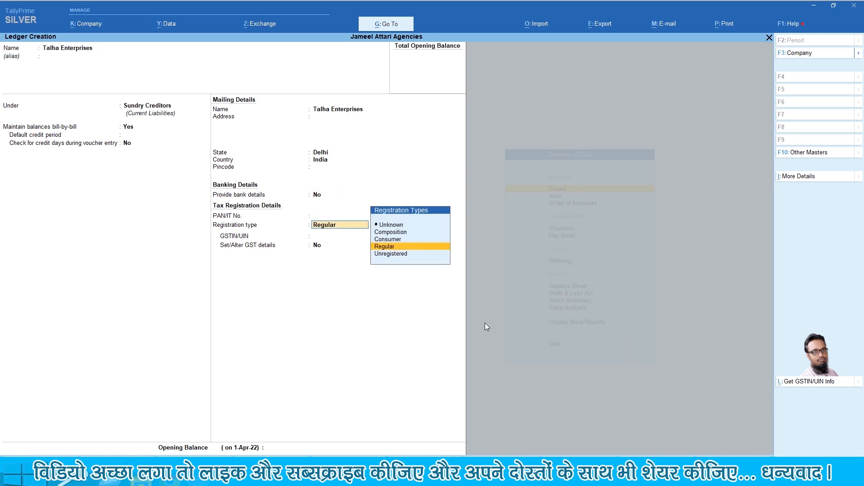
key(Return)
key(Return)
key(Return)
key(Return)
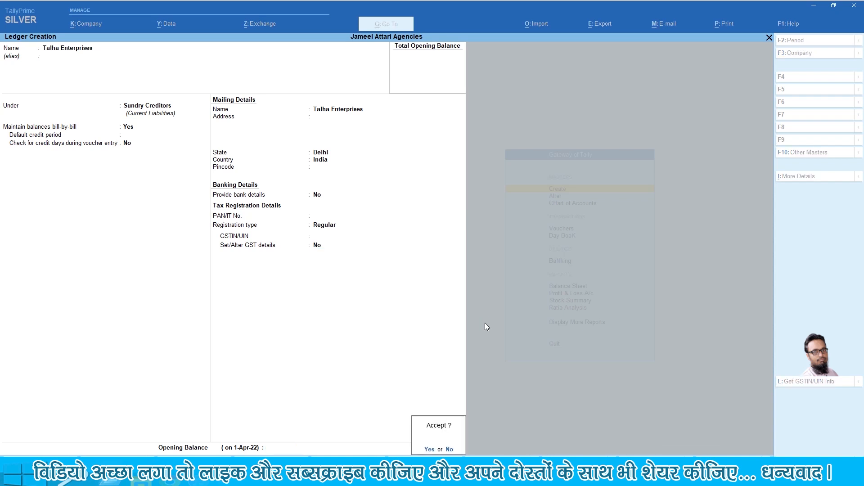
Save Talha Enterprises, then create Hassan Enterprises under Sundry Creditors in Maharashtra with Regular registration
key(Return)
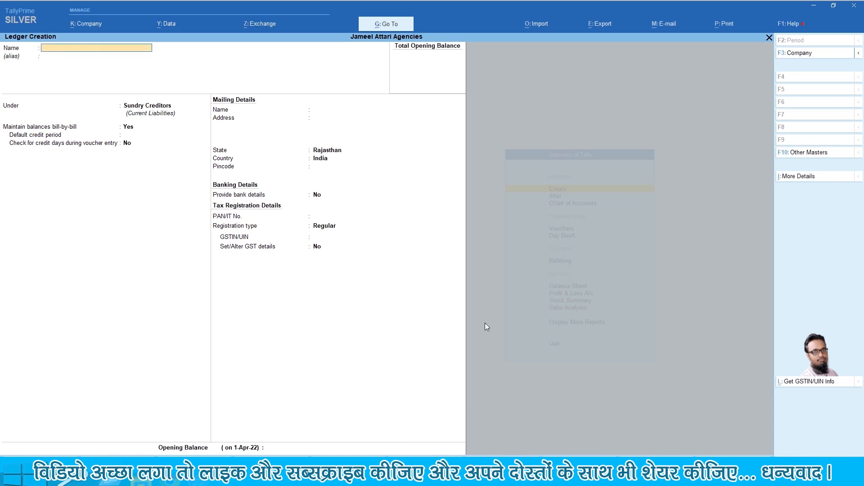
text(Hassan Enterprises)
key(Return)
key(Return)
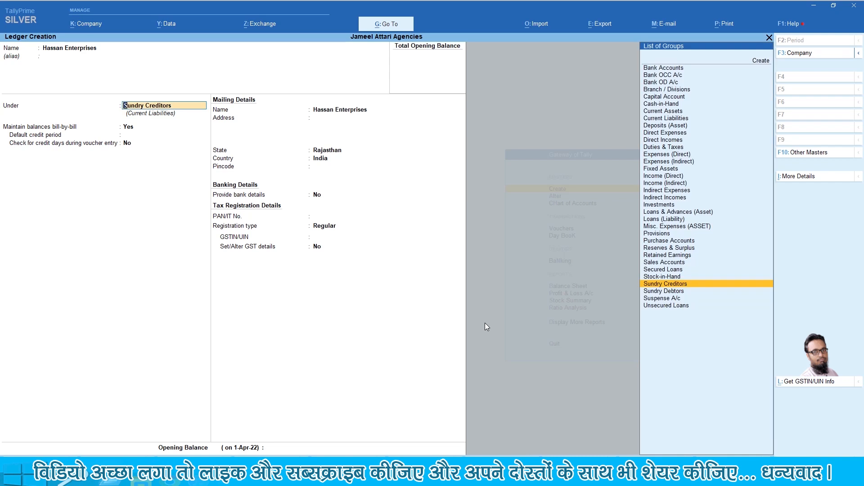
key(Return)
key(Return)
key(Return)
key(Return)
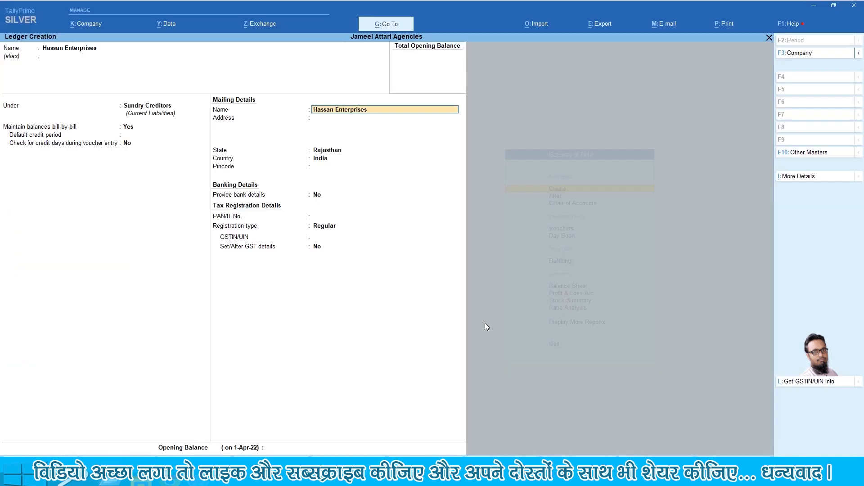
key(Return)
key(Return)
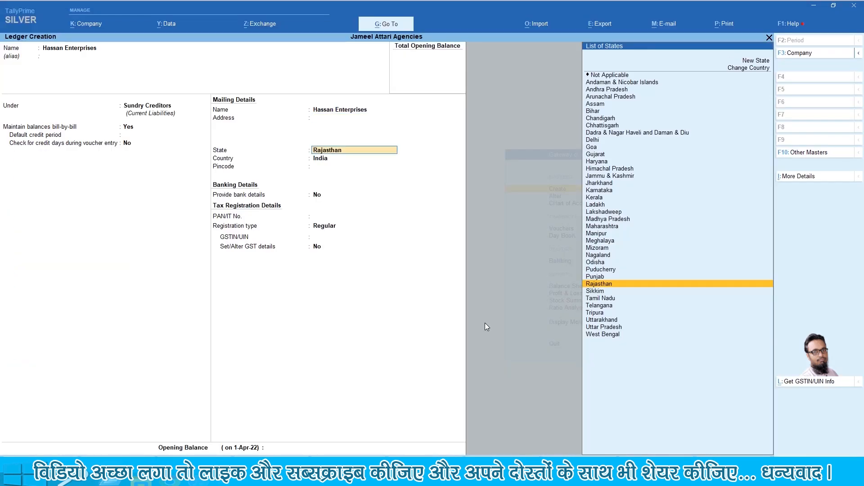
text(Ma)
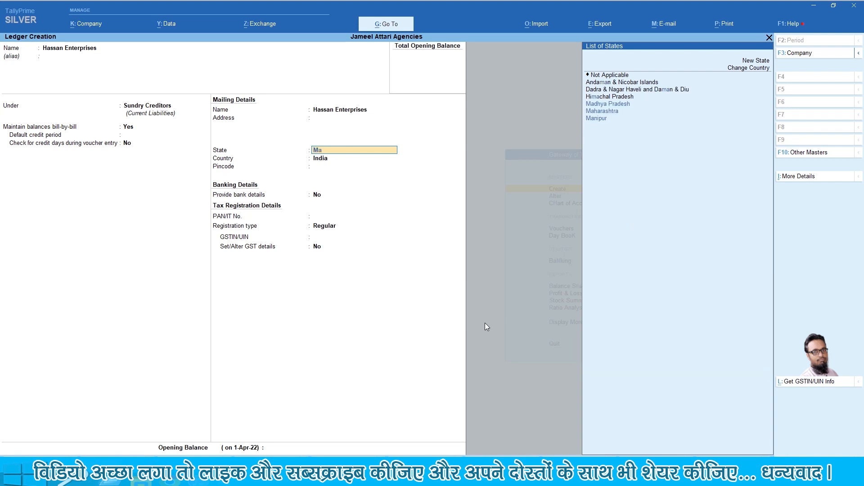
text(h)
key(Return)
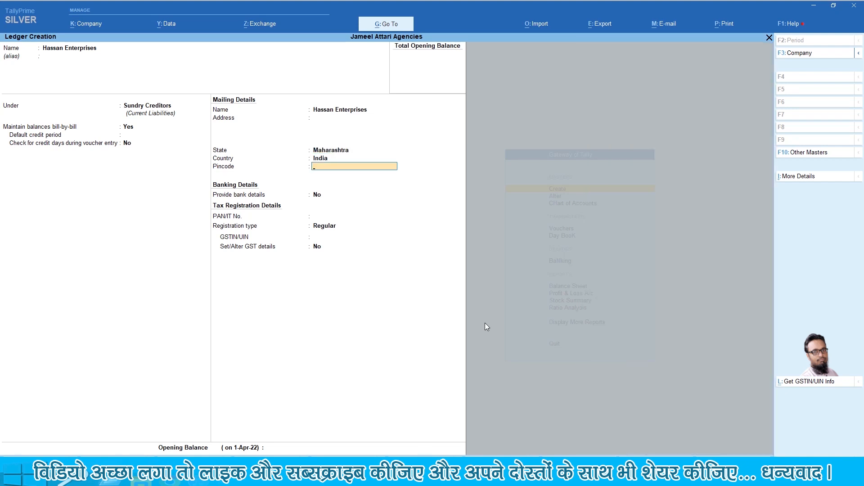
key(Return)
key(Return)
key(Return)
key(Return)
key(Return)
key(Return)
key(Return)
key(Return)
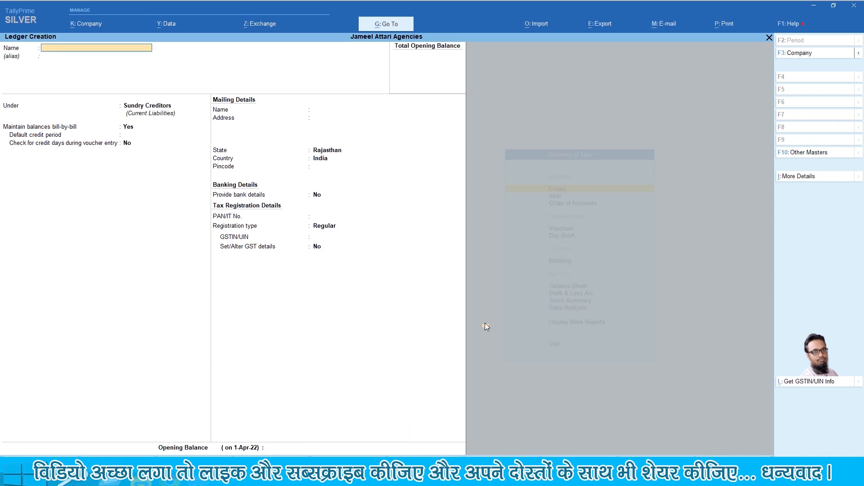
Create SJA Traders under Sundry Creditors in Rajasthan, Regular registration, GST details No, and save
text(SJA Traders)
key(Return)
key(Return)
key(Return)
key(Return)
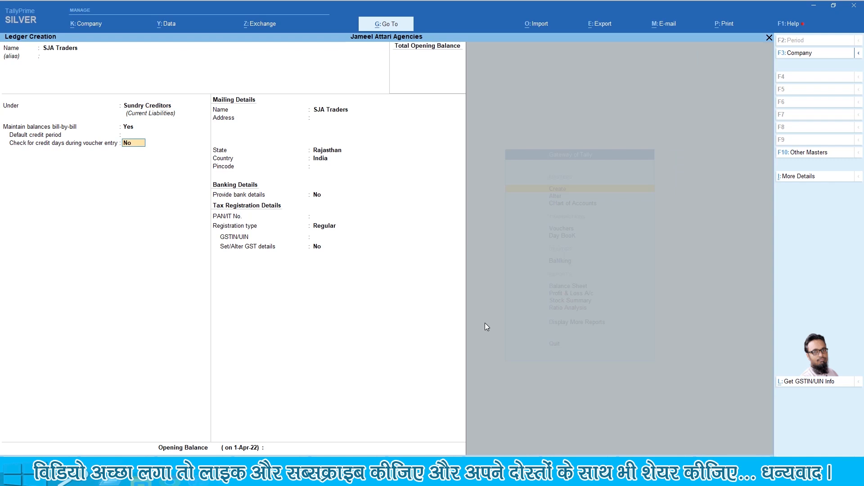
key(Return)
key(Return)
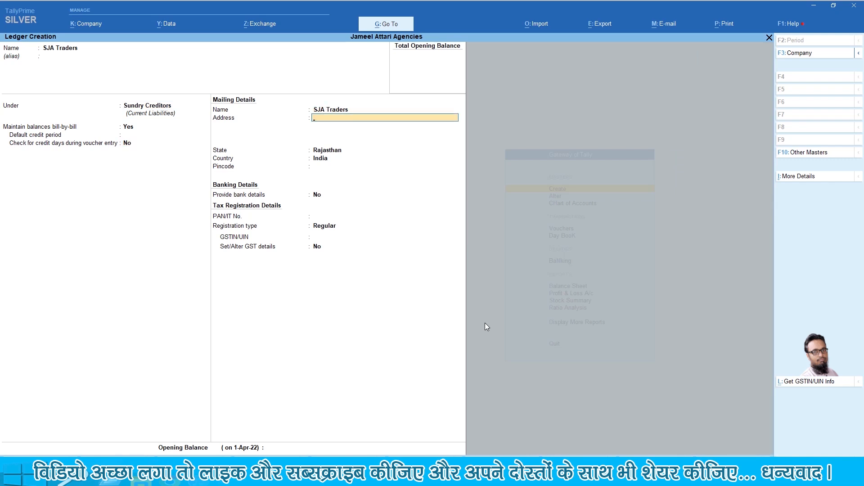
key(Return)
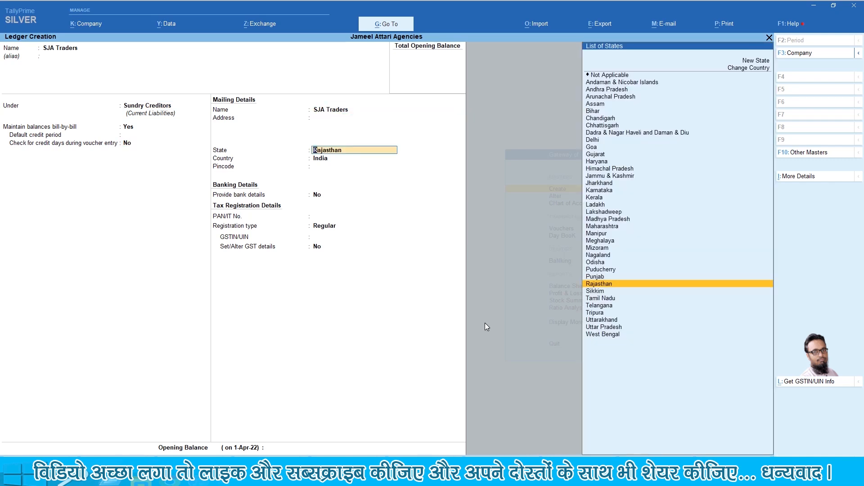
key(Return)
key(Return)
key(Return)
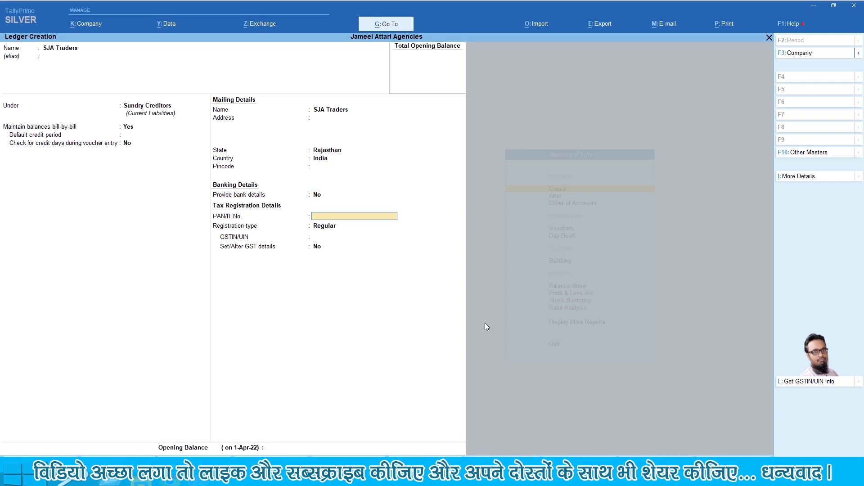
key(Return)
key(Return)
key(Return)
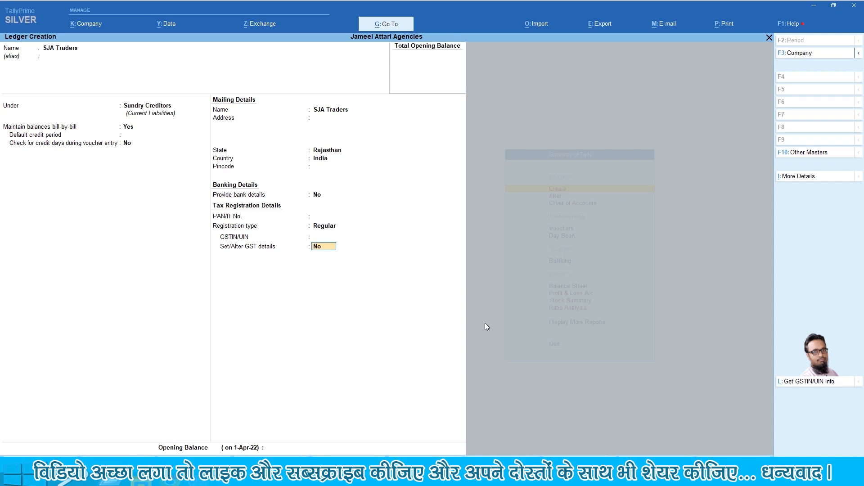
key(space)
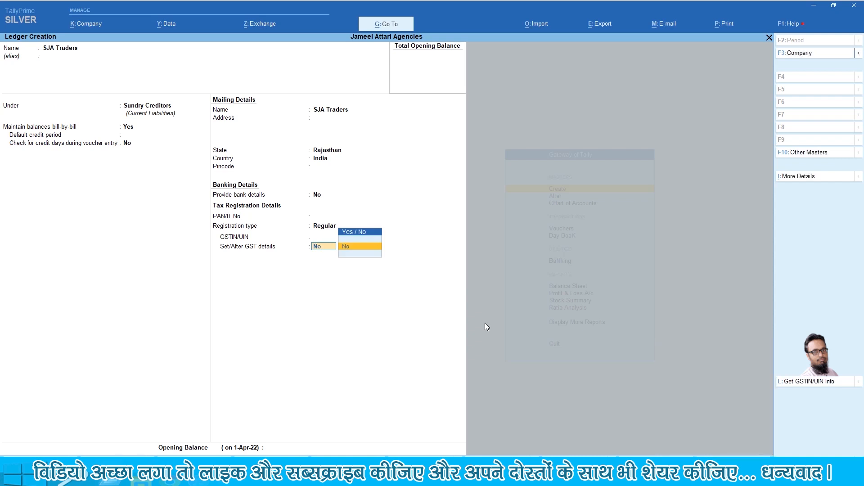
key(Return)
key(Return)
key(y)
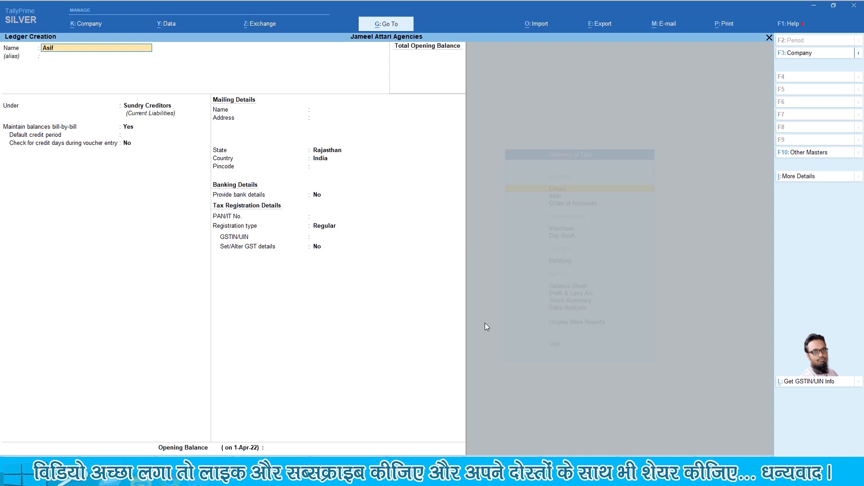
Enter Asif Enterprises under Sundry Debtors, keeping Rajasthan, Regular registration and an empty opening balance
text(Enterprises)
key(Return)
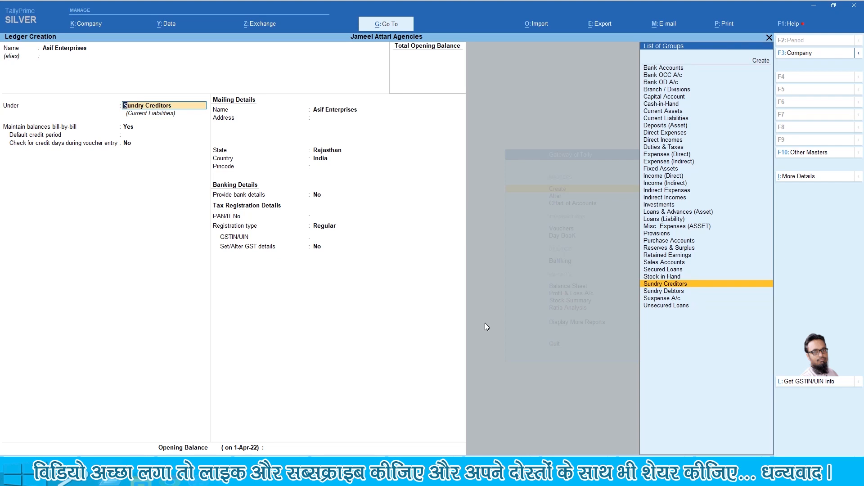
text(Su)
key(Down)
key(Down)
key(Return)
key(Return)
key(Return)
key(Return)
key(Return)
key(Return)
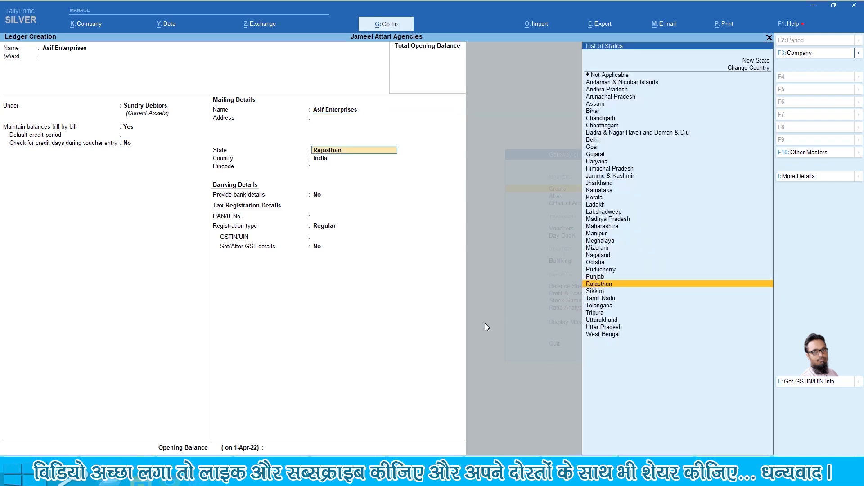
key(Return)
key(Return)
key(Return)
key(Return)
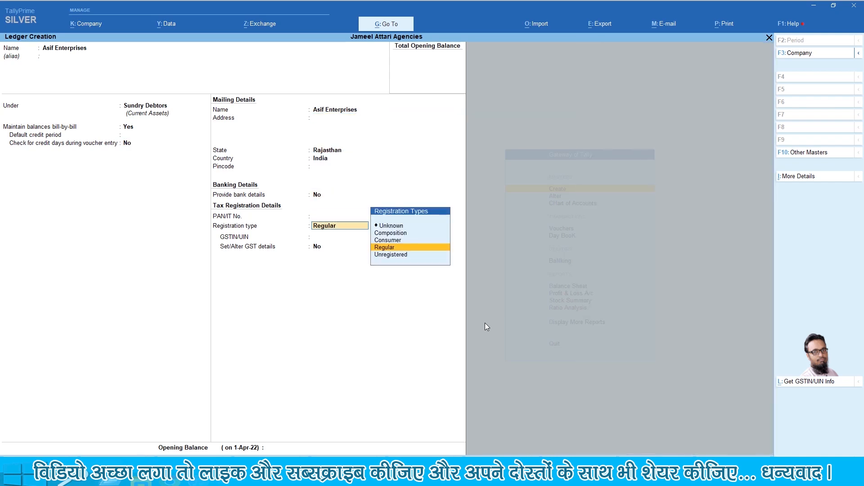
key(Return)
key(Return)
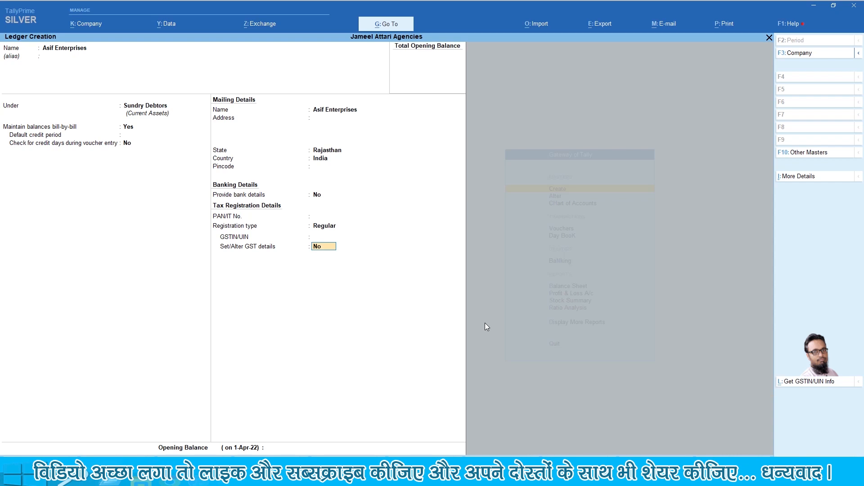
key(Return)
key(Return)
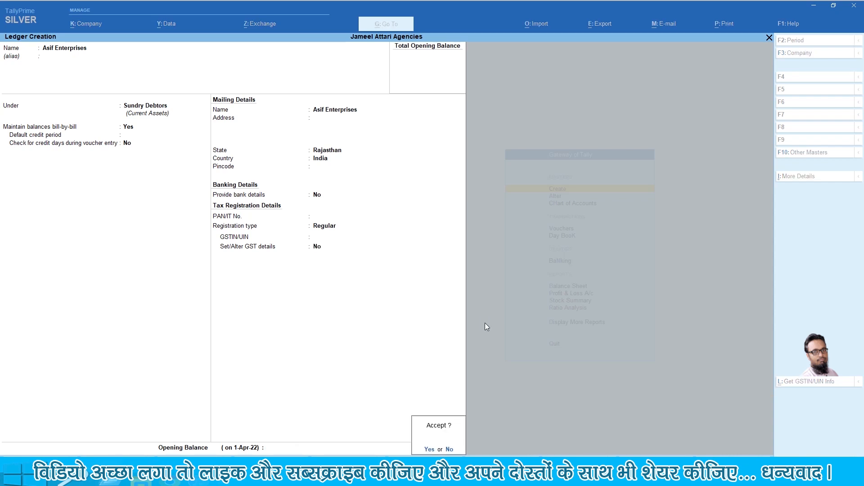
key(Return)
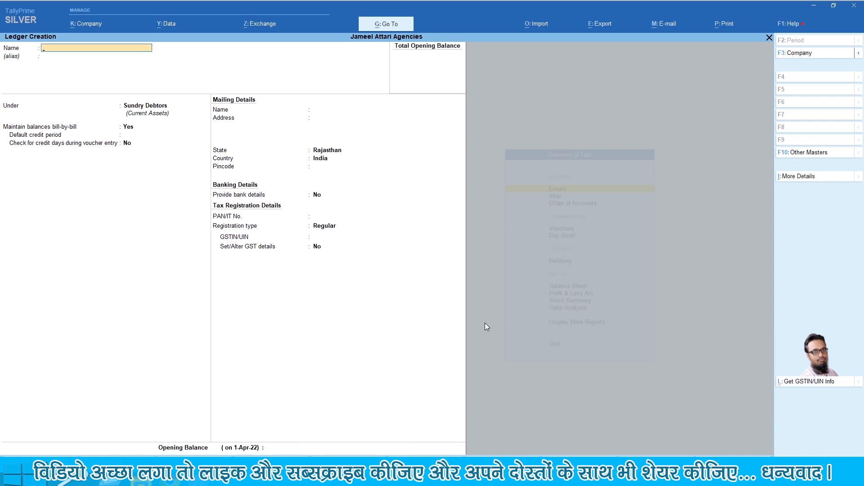
Create and save the Suresh Gaur & Sons ledger under Sundry Debtors
text(Suresh Gaur & Sons)
key(Return)
key(Return)
key(Return)
key(Return)
key(Return)
key(Return)
key(Return)
key(Return)
key(Return)
key(Return)
key(Return)
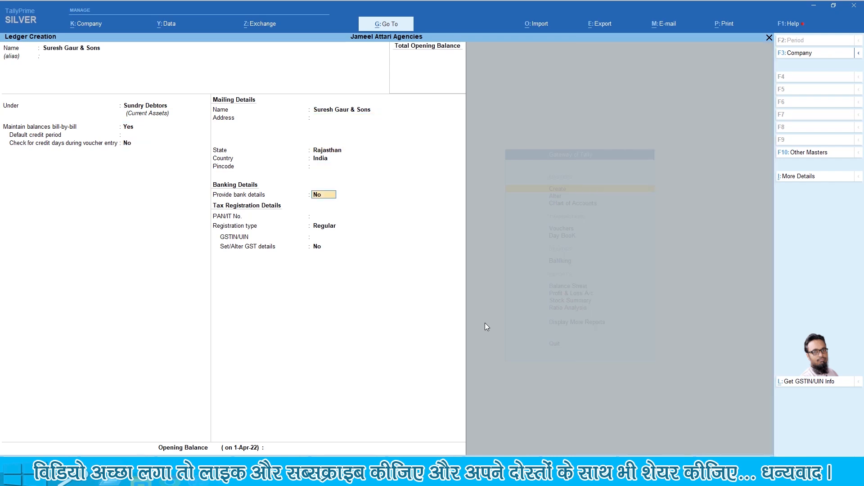
key(Return)
key(Return)
key(Return)
key(ctrl+a)
Create the Kiran Enterprises ledger under Sundry Debtors, skipping the tax registration fields
text(Ki)
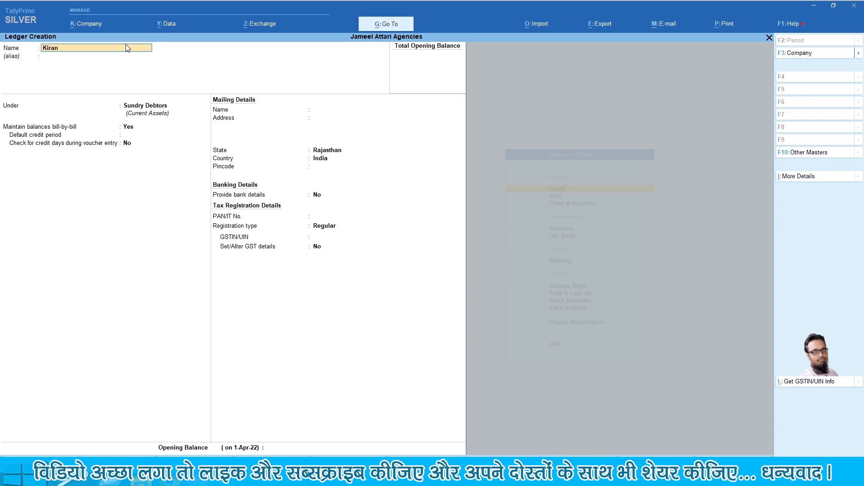
text(ran Enterprises)
key(Return)
key(Return)
key(Return)
key(Return)
key(Return)
key(Return)
key(Return)
key(Return)
key(Return)
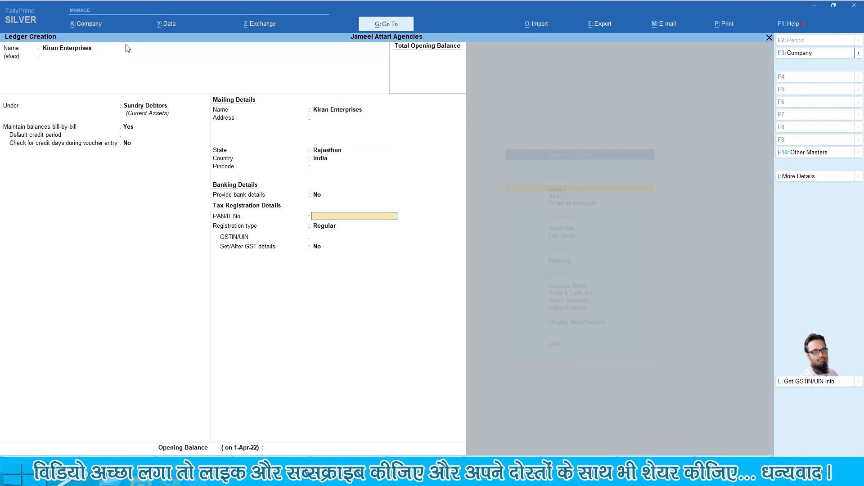
key(Return)
key(Return)
key(Return)
key(Return)
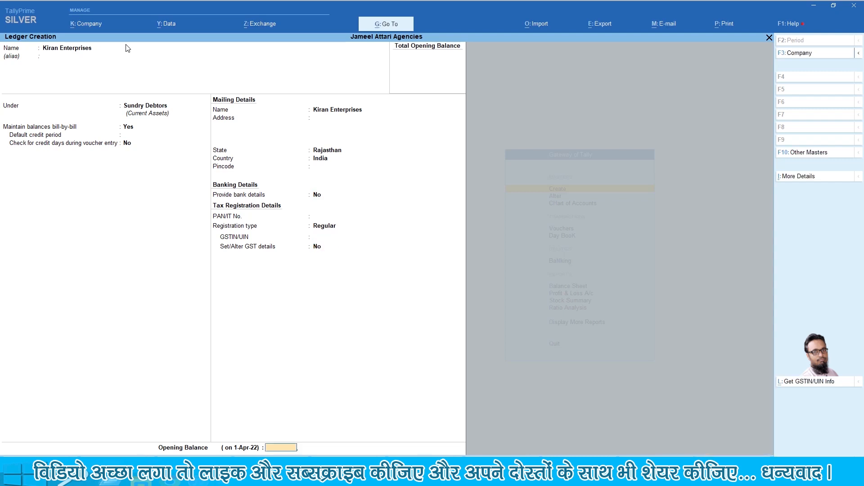
key(Return)
key(Return)
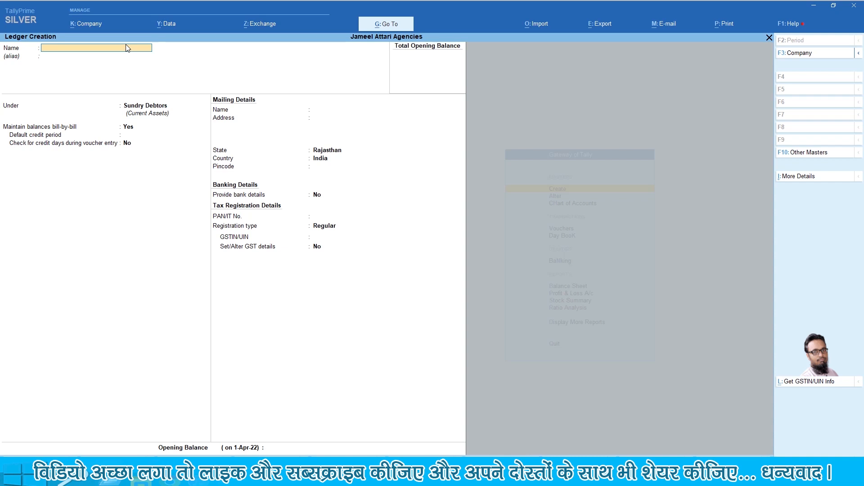
Quit ledger creation and open the Alter list of masters from the Gateway
key(Escape)
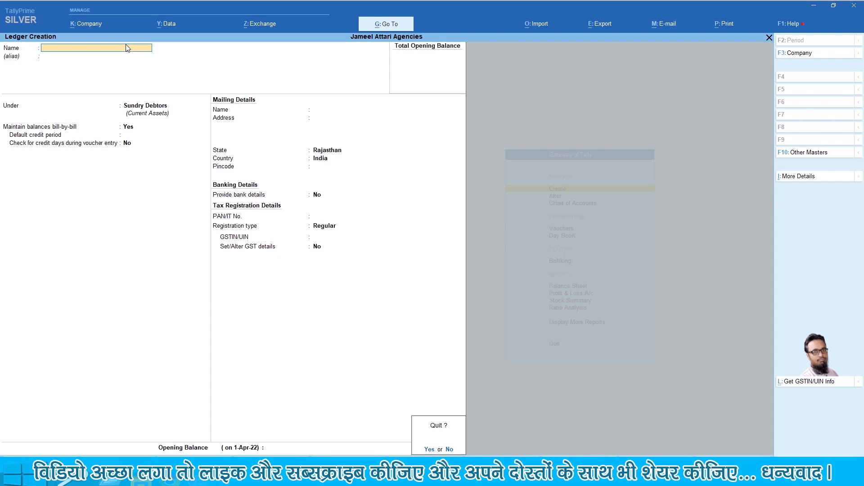
key(Return)
key(Escape)
key(Down)
key(Return)
Browse the List of Ledgers, checking Kiran Enterprises, Input CGST 2.5%, Input IGST @5%, Misc Expenses and Salary
key(Down)
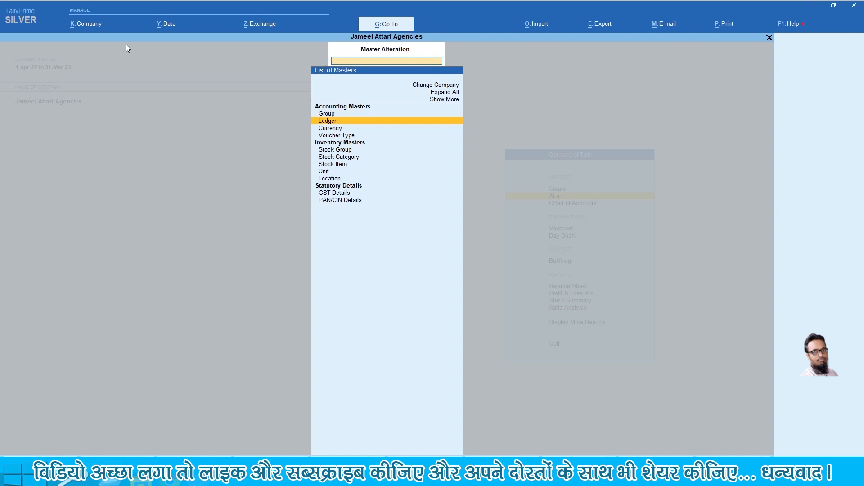
key(Return)
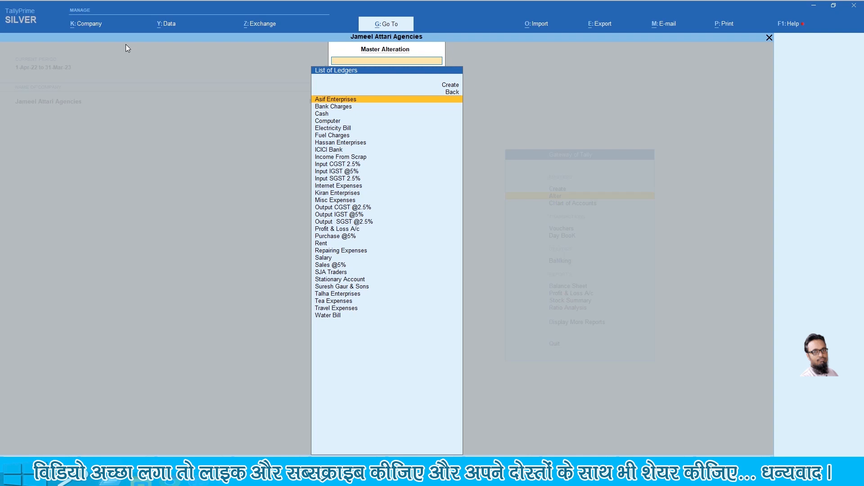
key(Down)
key(Down)
key(Down)
key(Down)
key(Down)
key(Down)
key(Down)
key(Down)
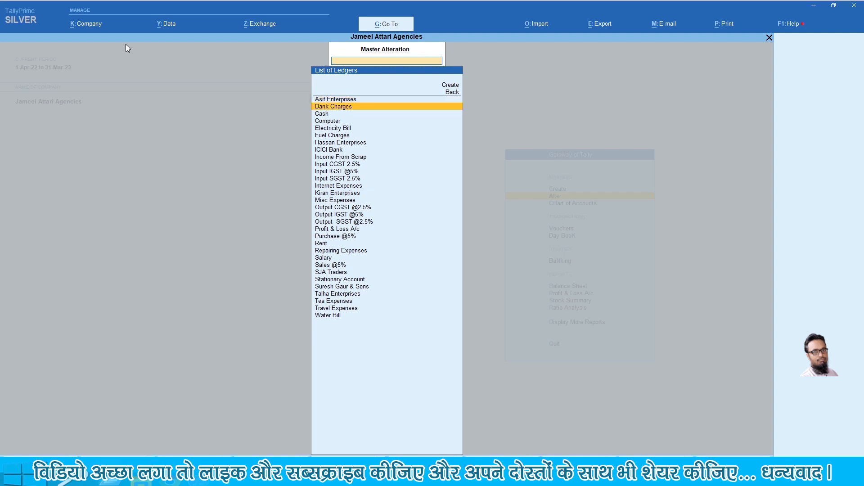
key(Down)
key(Down)
key(Down)
key(Down)
key(Down)
key(Down)
key(Down)
key(Down)
key(Down)
key(Down)
key(Down)
key(Down)
key(Down)
key(Down)
key(Down)
key(Down)
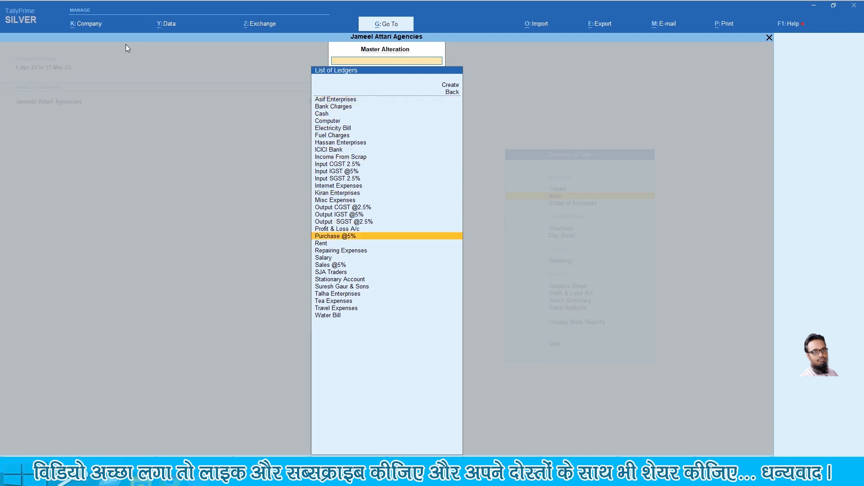
key(Up)
key(Up)
key(Up)
key(Up)
key(Up)
key(Up)
key(Up)
key(Up)
key(Up)
key(Up)
key(Up)
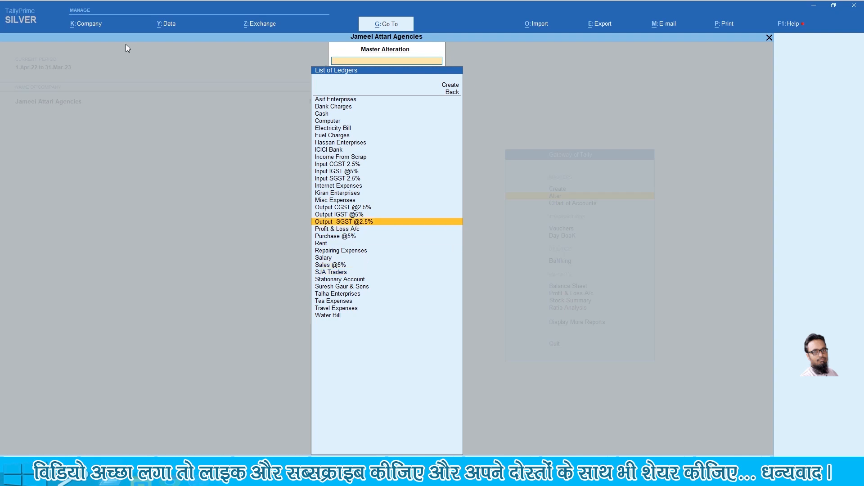
key(Up)
key(Up)
key(Up)
key(Up)
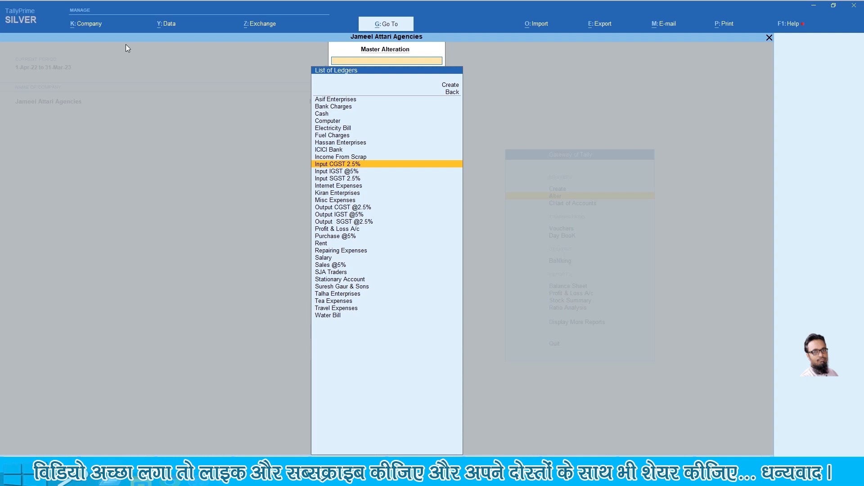
key(Down)
key(Down)
key(Down)
key(Down)
key(Down)
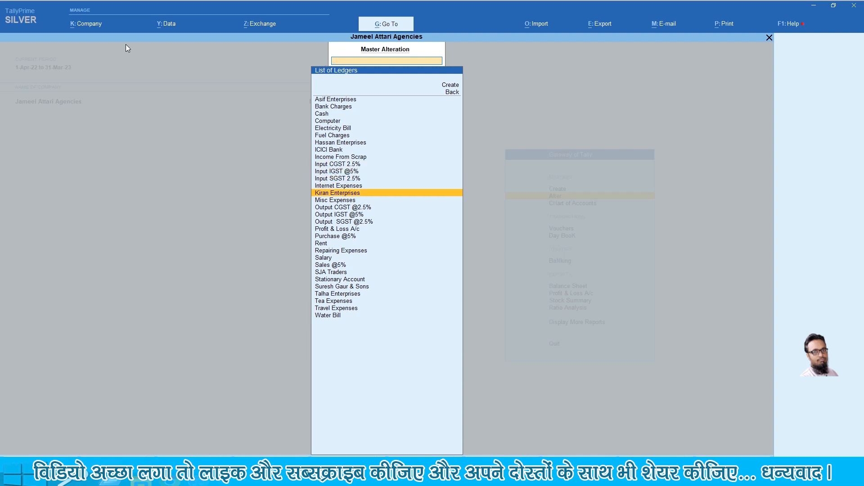
key(Down)
key(Down)
key(Down)
key(Down)
key(Down)
key(Down)
key(Down)
key(Down)
key(Up)
key(Up)
key(Up)
key(Up)
key(Up)
key(Up)
key(Up)
key(Up)
key(Up)
key(Up)
key(Down)
key(Down)
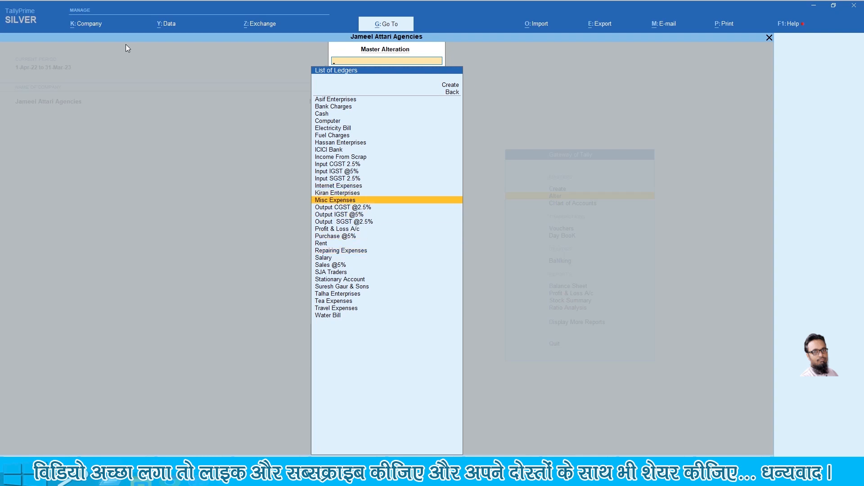
key(Escape)
key(Escape)
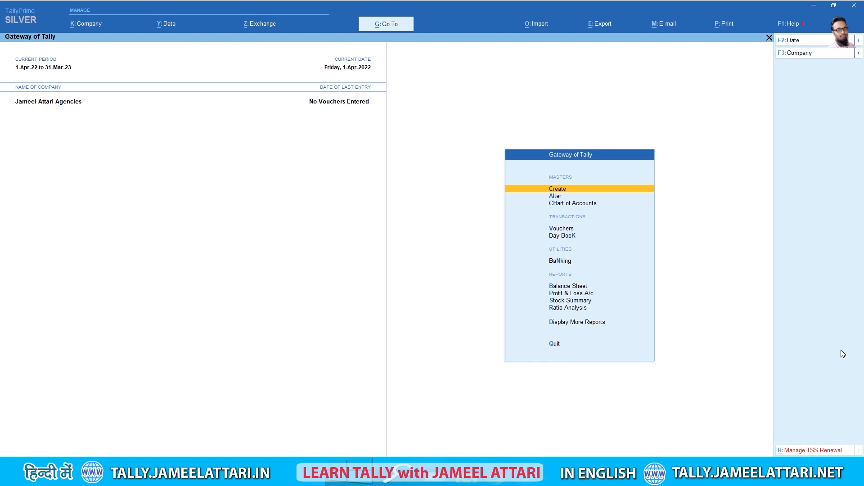
From the Gateway's Create list, start a new Unit creation form
key(Return)
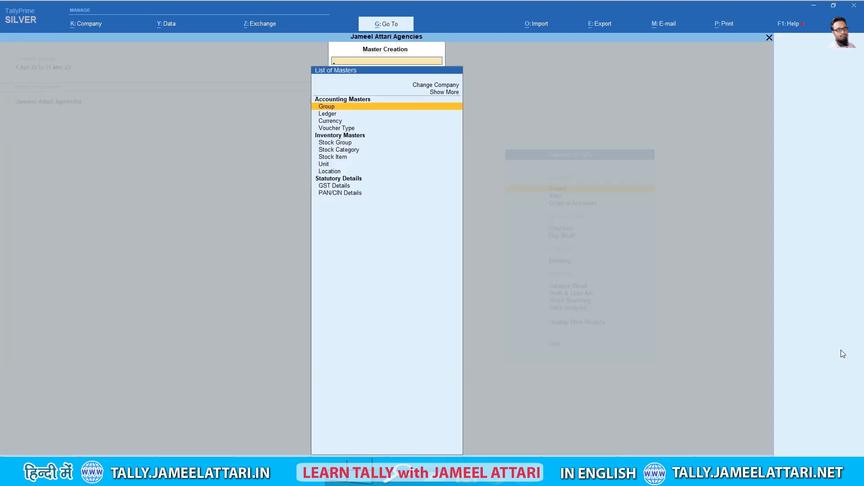
key(Down)
key(Down)
key(Down)
key(Down)
key(Down)
key(Down)
key(Down)
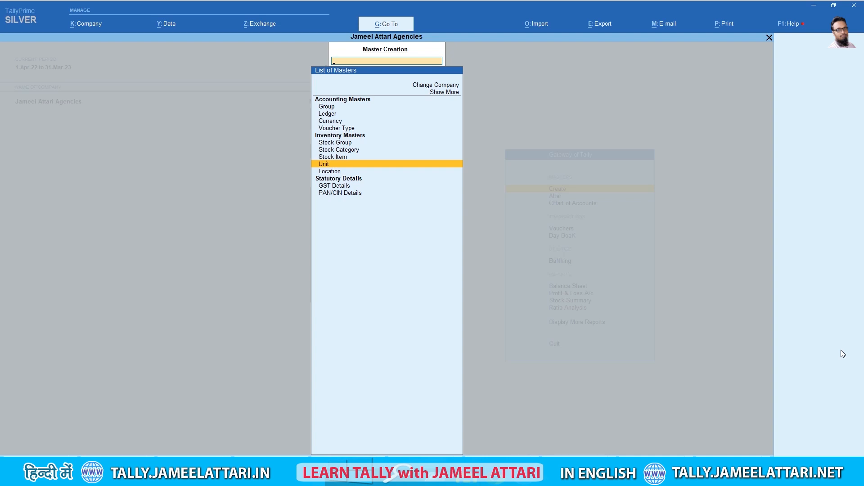
key(Return)
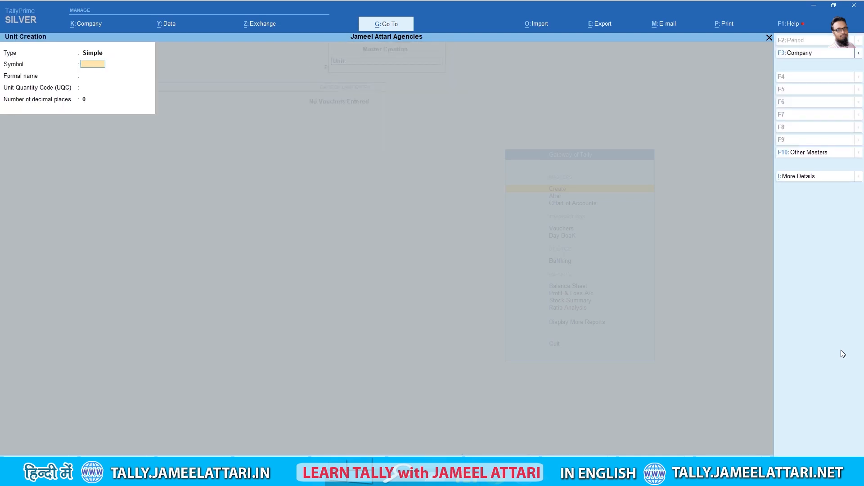
Create unit Box, formal name Boxes, UQC BOX-BOX, 0 decimal places, and save it
text(Box)
key(Return)
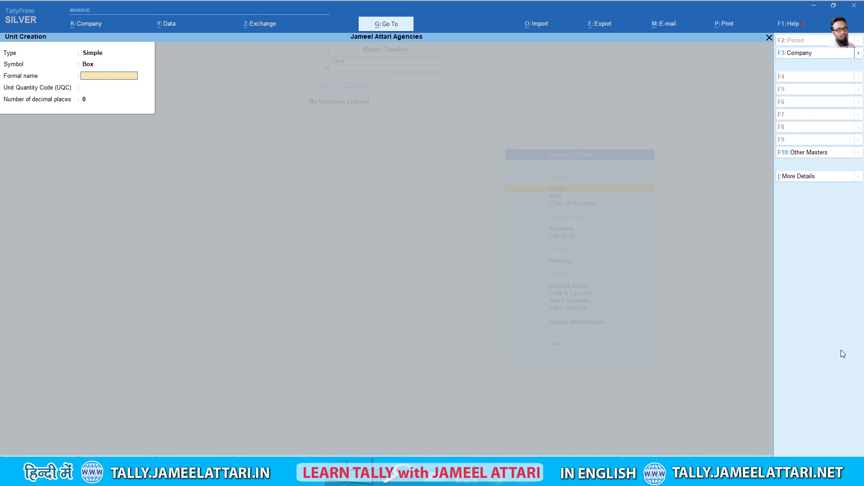
text(Boxes)
key(Return)
text(b)
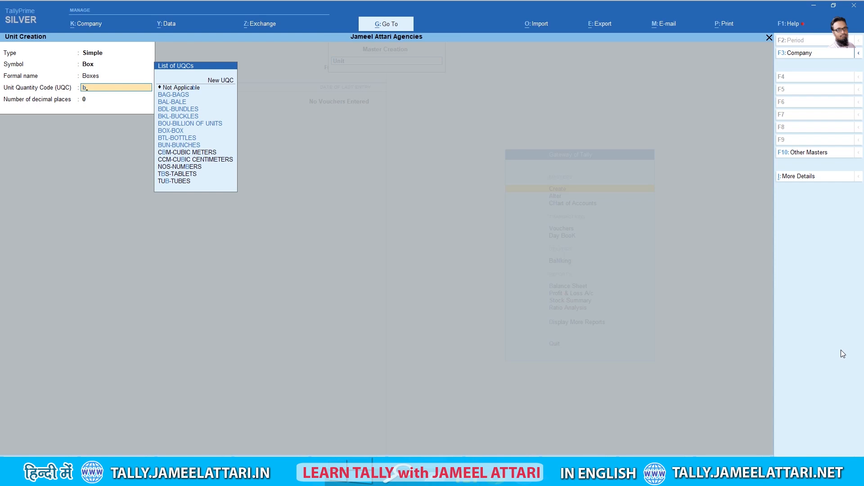
key(Down)
key(Down)
key(Down)
key(Down)
key(Down)
key(Down)
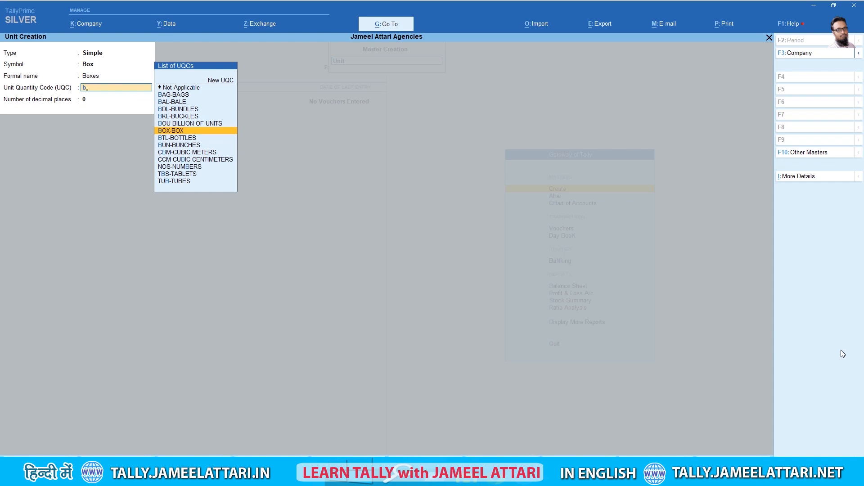
key(Return)
key(Return)
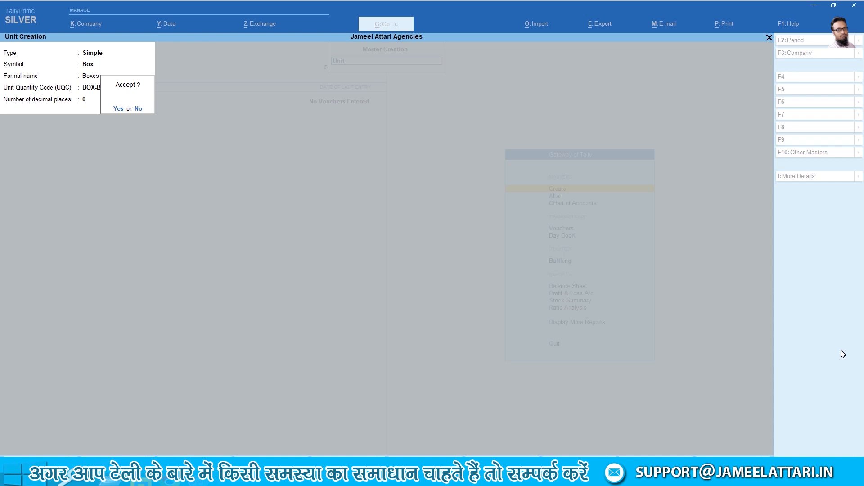
key(y)
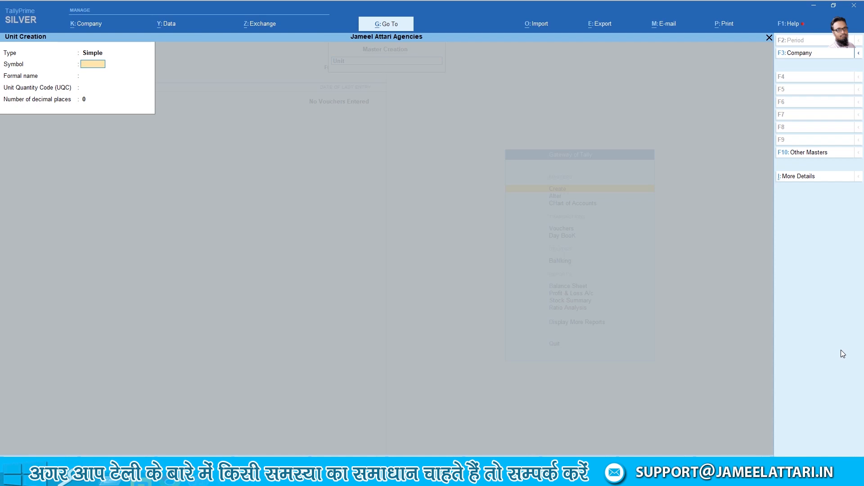
Quit unit creation and start a new Stock Item Creation form
key(Escape)
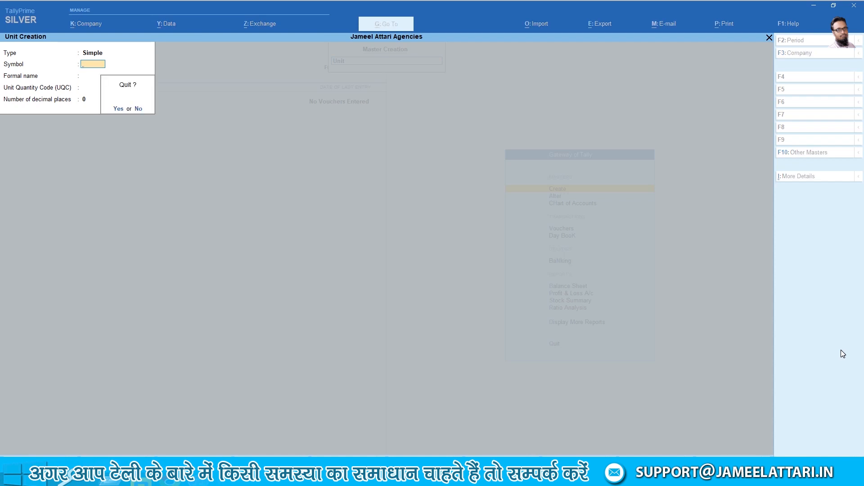
key(y)
key(Escape)
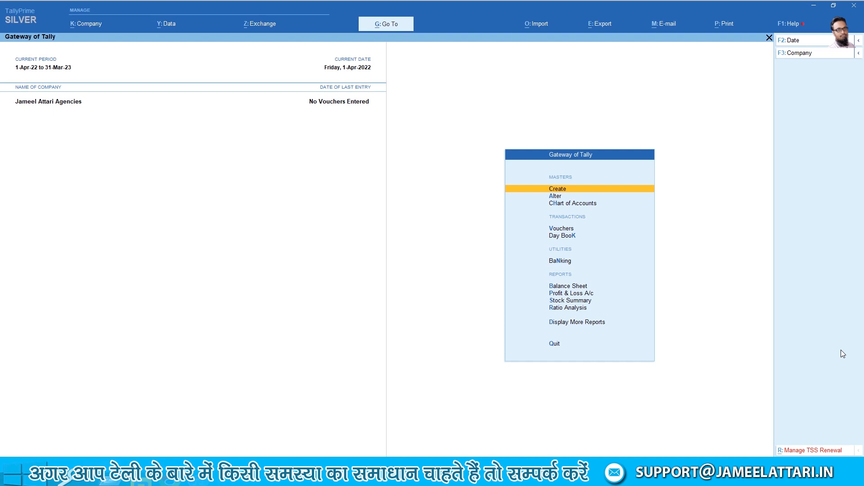
key(Return)
key(Down)
key(Down)
key(Down)
key(Down)
key(Down)
key(Down)
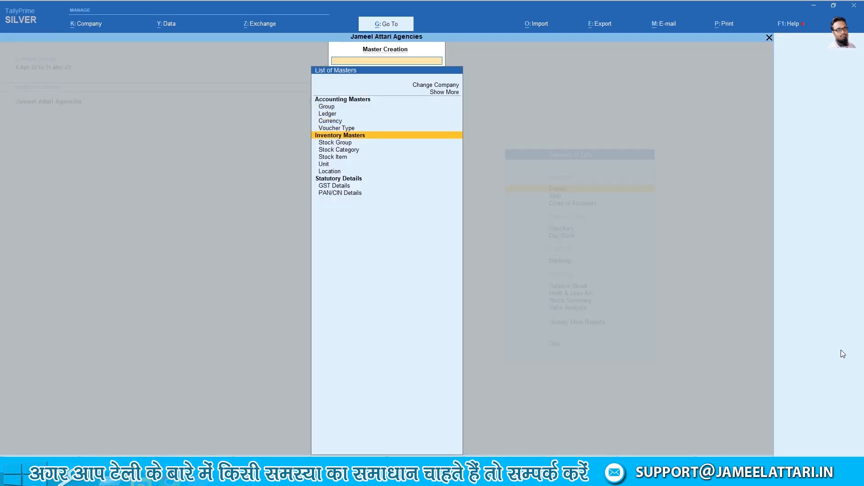
key(Return)
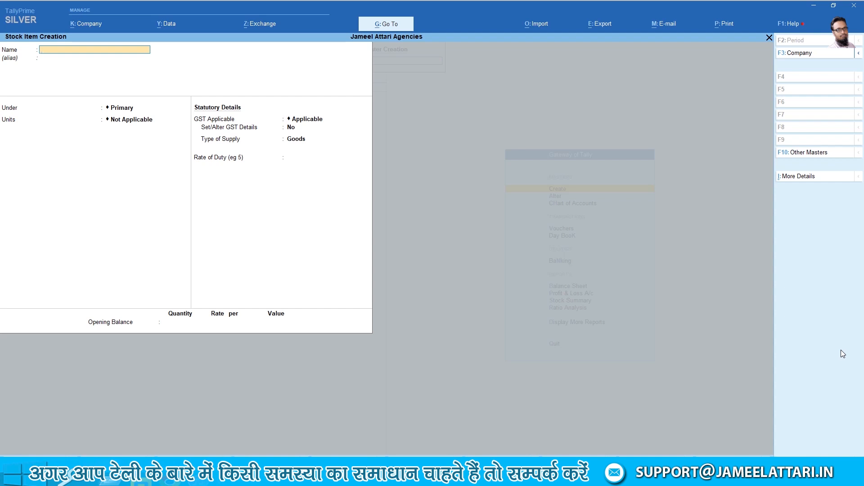
Name the stock item Socks and move on to its Under group
text(Sock)
key(Return)
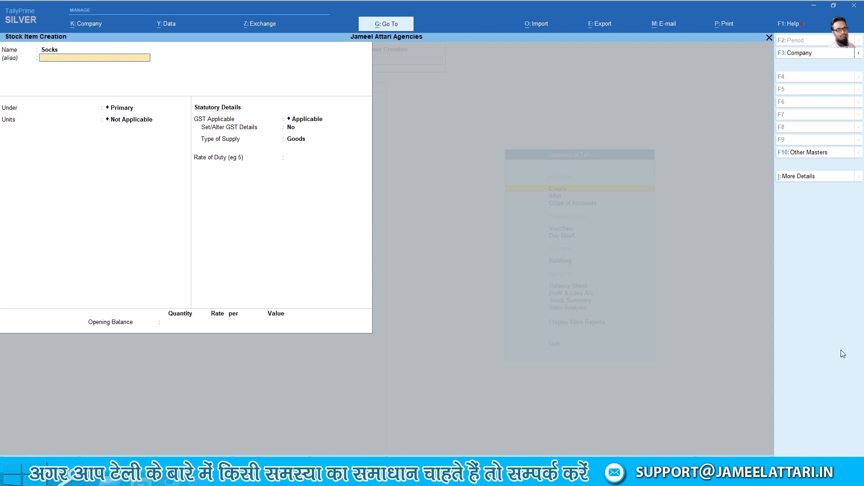
key(Return)
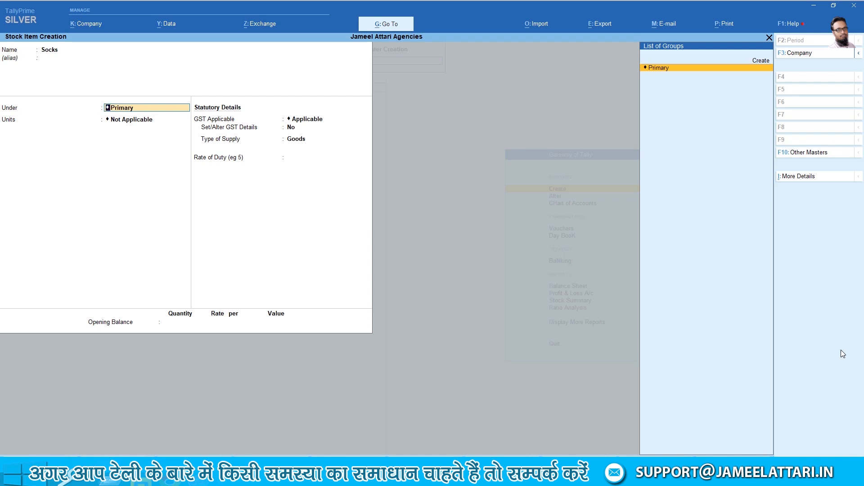
Discard the accidentally started Stock Group Creation form without saving
key(ctrl)
key(alt+c)
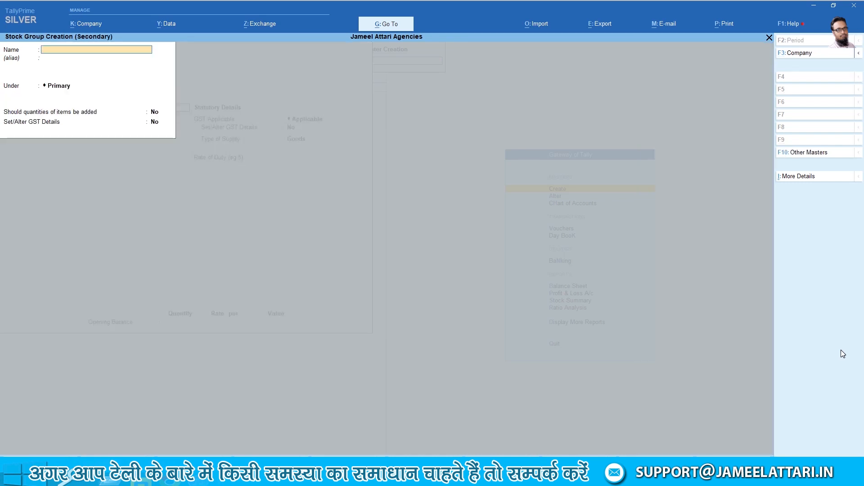
key(Escape)
key(y)
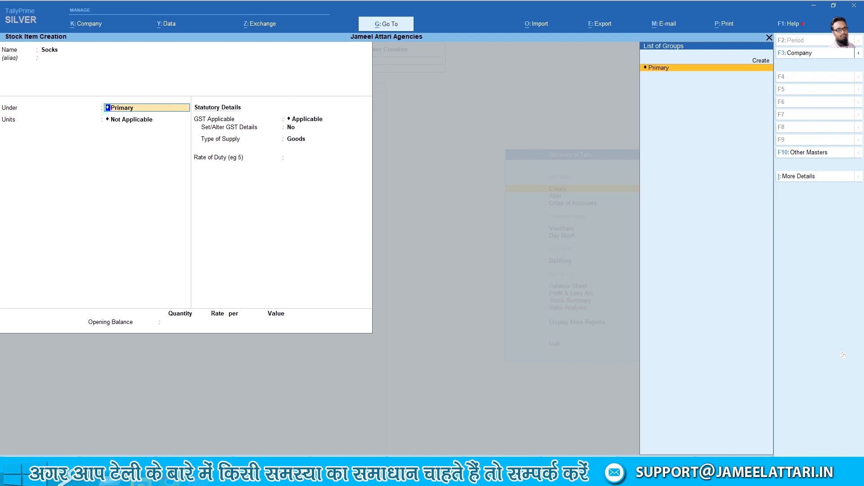
Keep Socks under Primary and set its unit of measure to Box
key(Return)
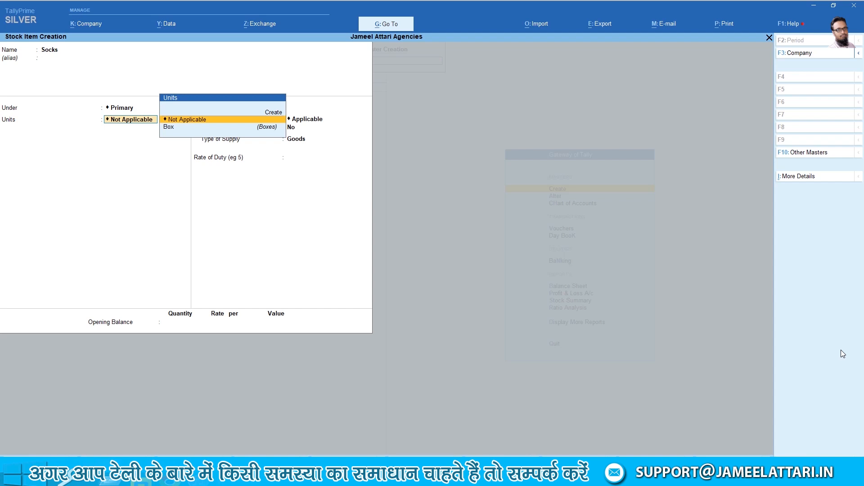
key(Down)
key(Return)
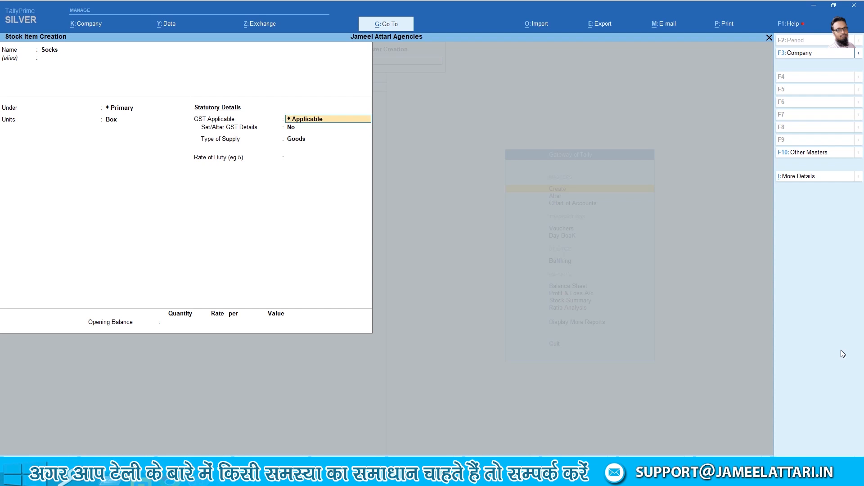
Enter GST details for Socks: on value, Taxable, 5% integrated tax
key(Return)
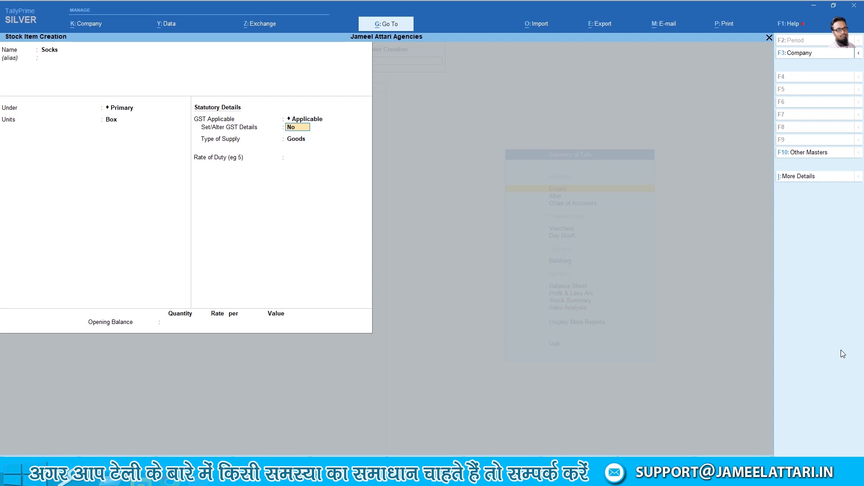
key(y)
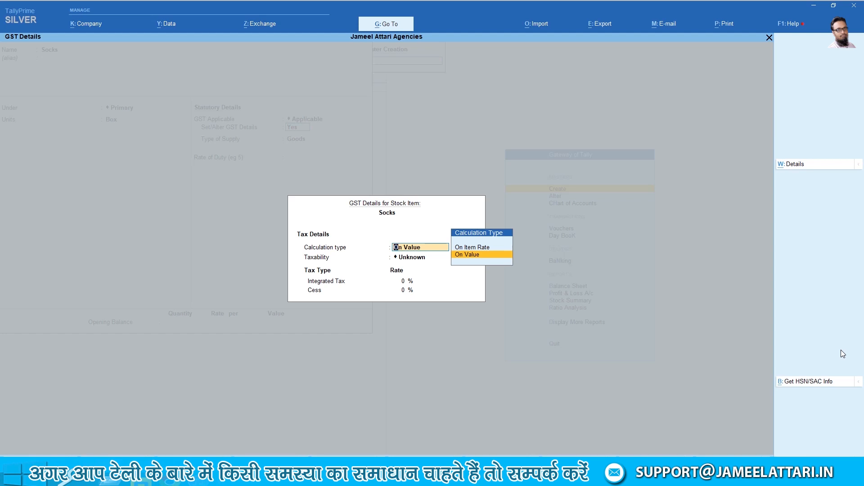
key(Return)
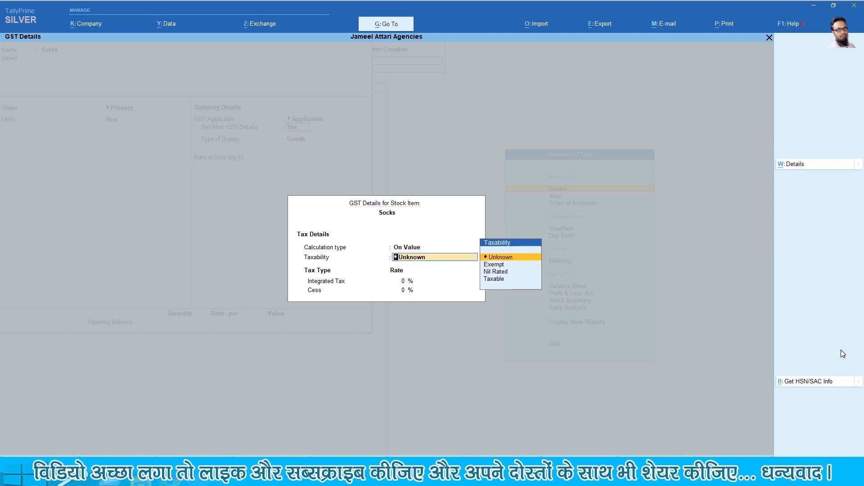
key(Down)
key(Down)
key(Down)
key(Return)
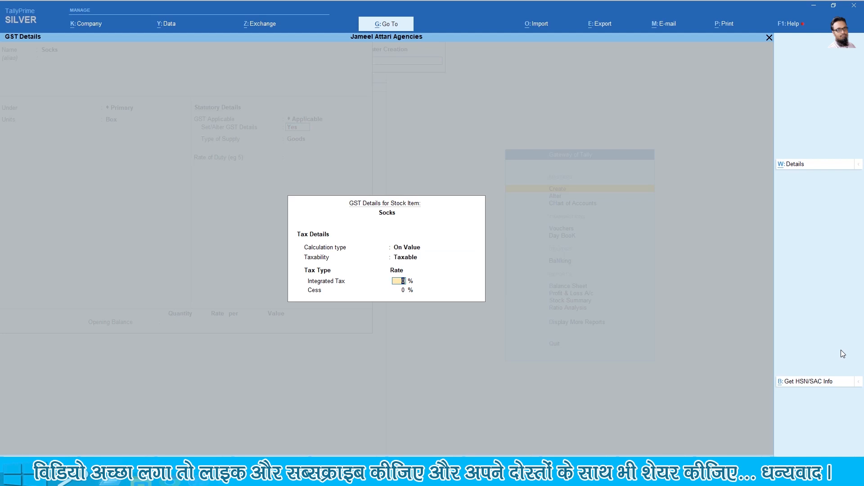
text(5)
key(Return)
key(Return)
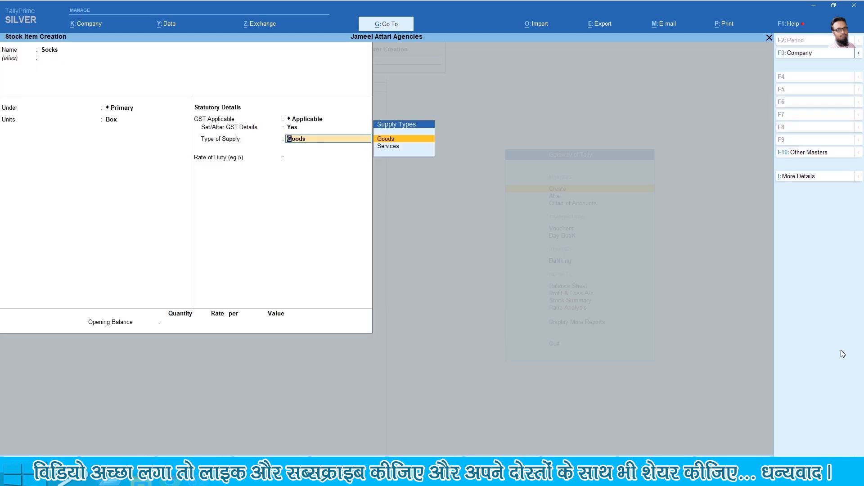
Keep Goods as supply type and rate of duty 0, then save Socks
key(Return)
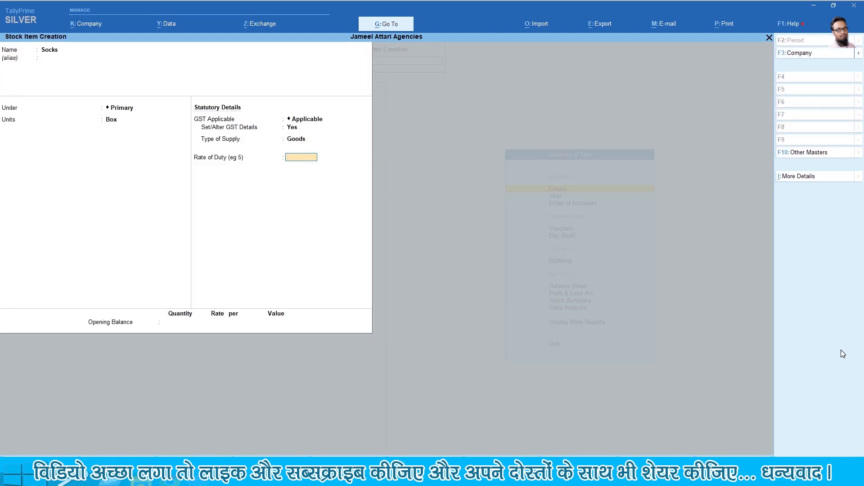
key(Return)
key(Return)
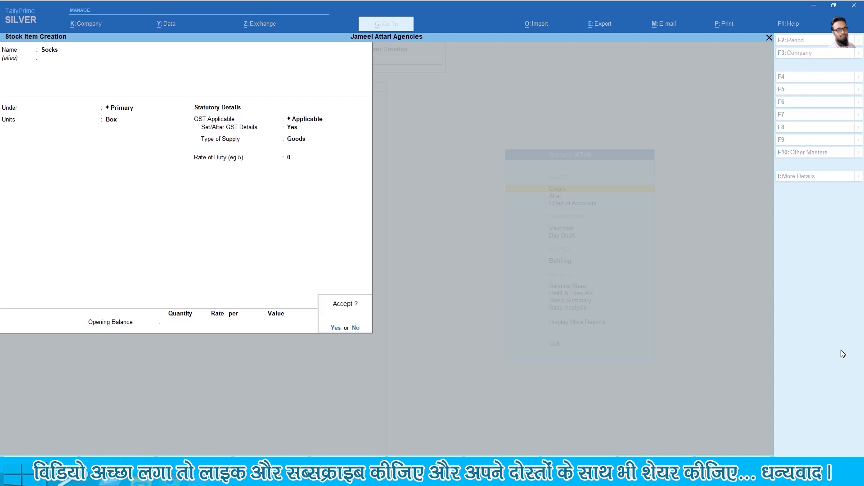
key(Return)
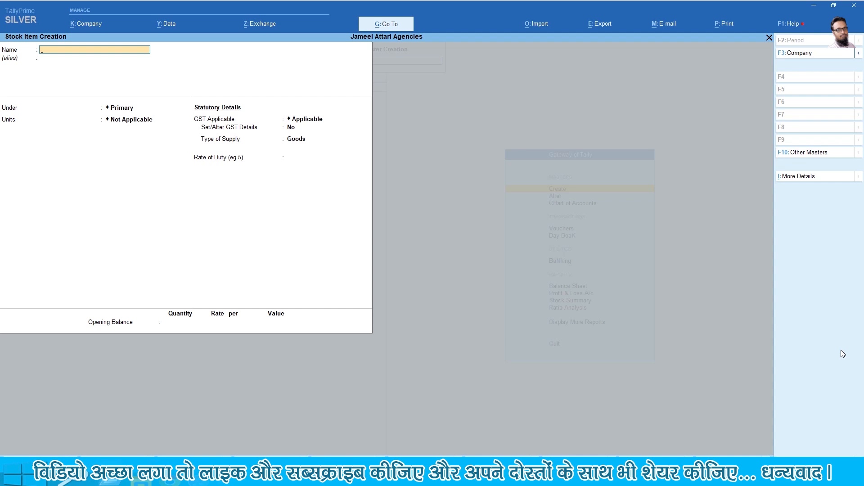
Name the new stock item Night Shirt under Primary with unit Box
text(Night Shirt)
key(Return)
key(Return)
key(Return)
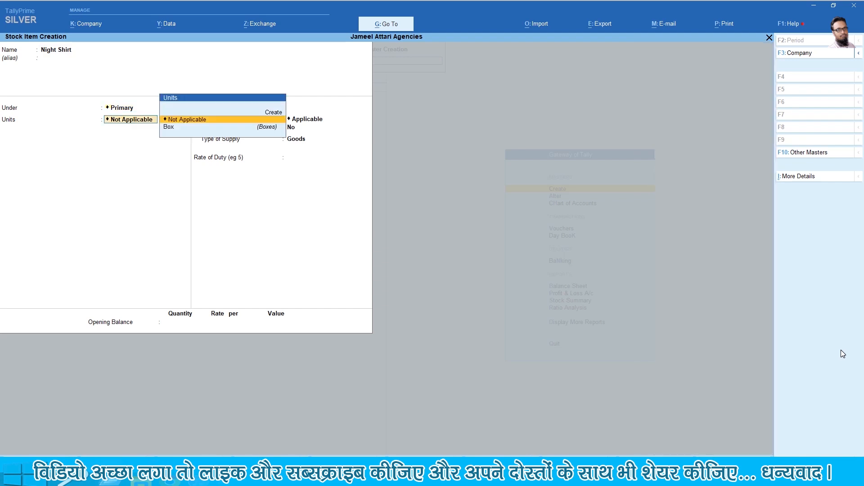
key(Down)
key(Return)
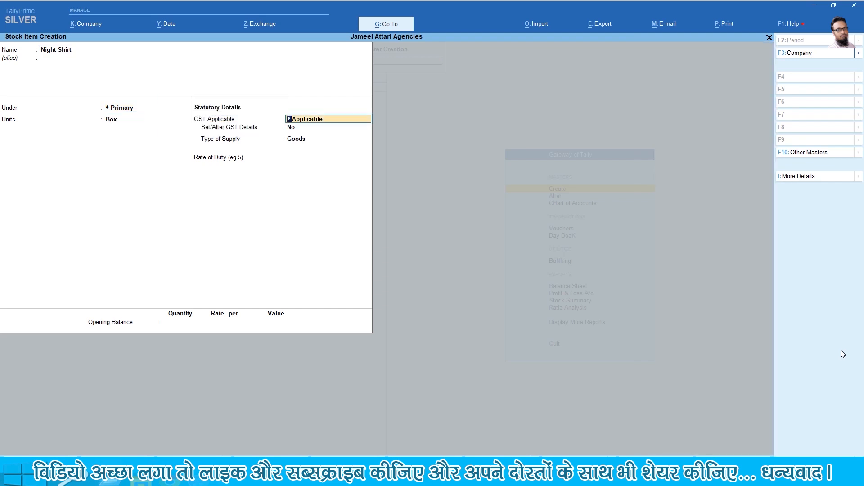
key(Return)
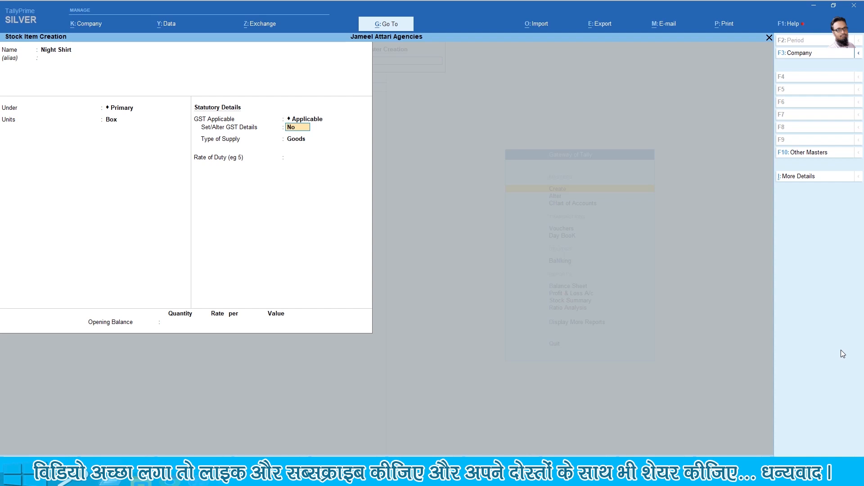
Give Night Shirt taxable on-value GST at 5% integrated tax as Goods, and save it
key(y)
key(Return)
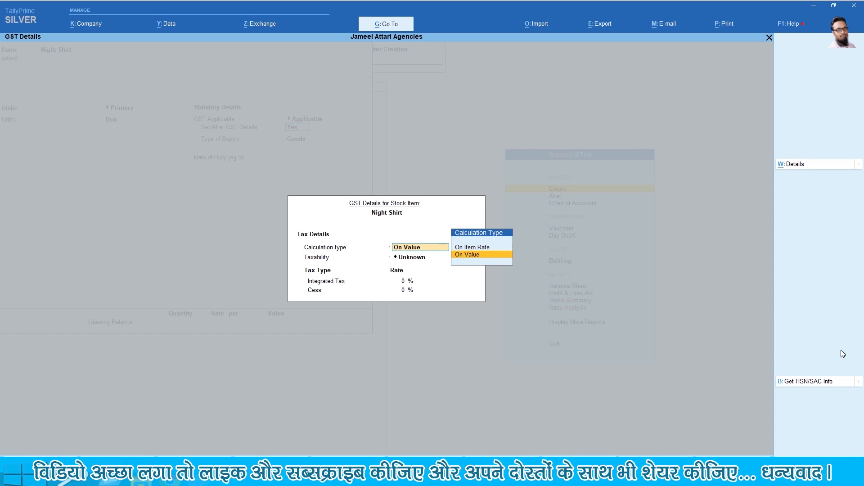
key(Return)
key(Down)
key(Down)
key(Down)
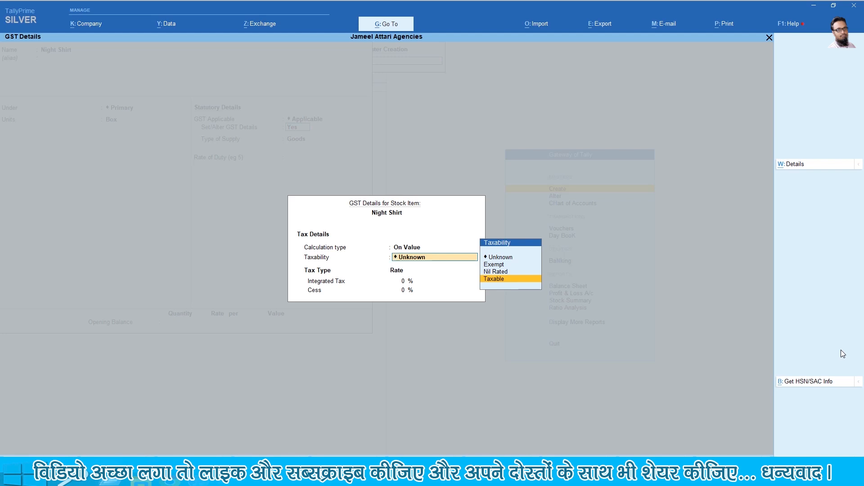
key(Return)
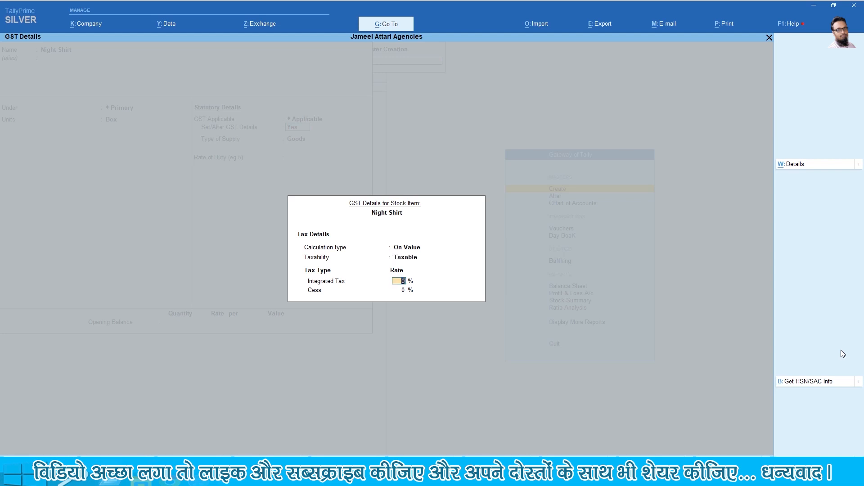
text(5)
key(Return)
key(Return)
key(Return)
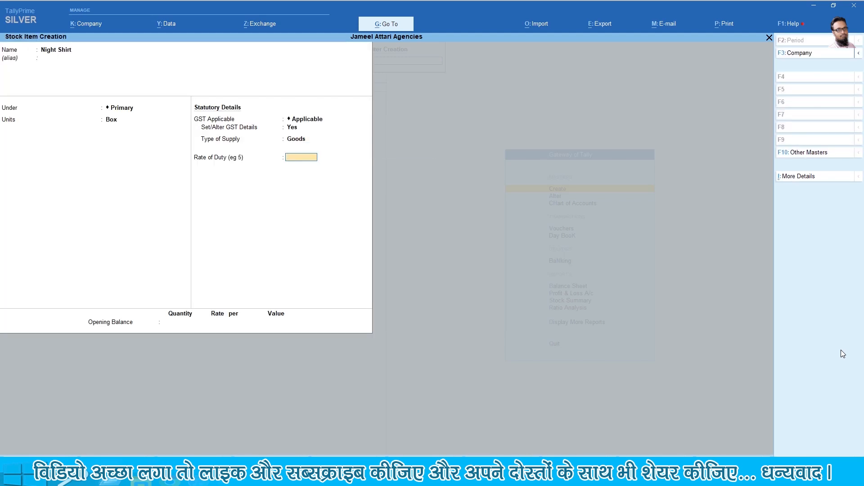
key(Return)
key(Return)
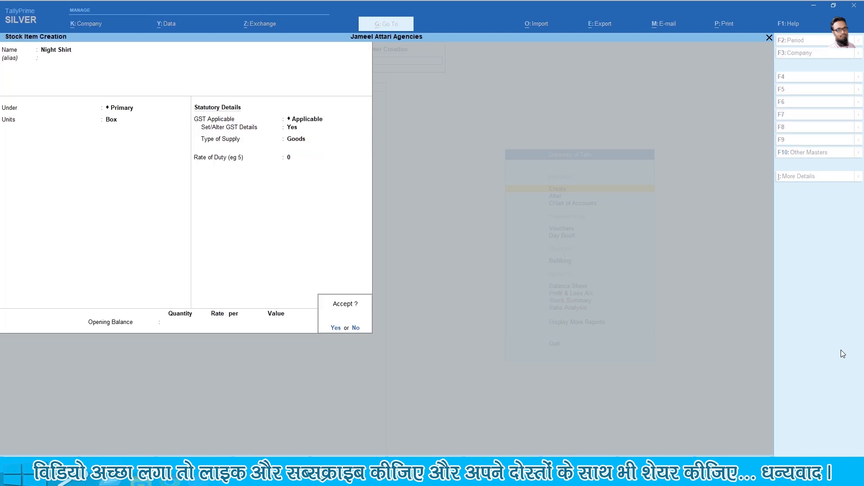
key(Return)
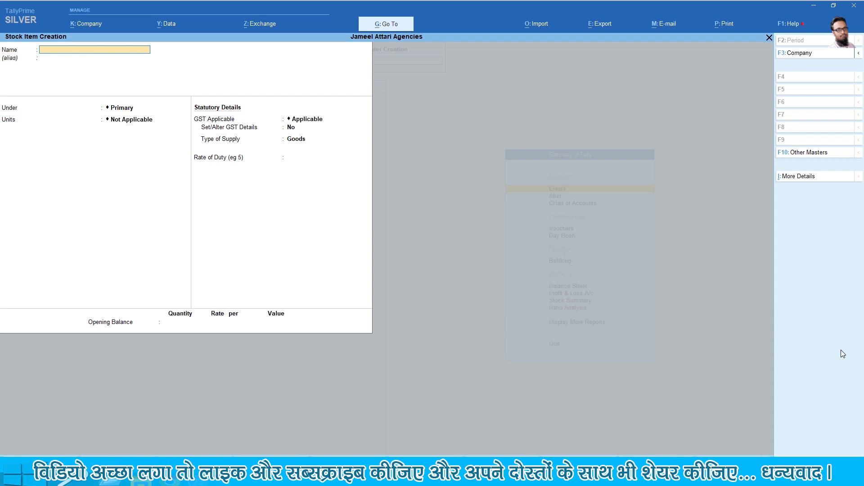
Name the new stock item Pyjamas under Primary with unit Box
text(Pyjama)
key(Return)
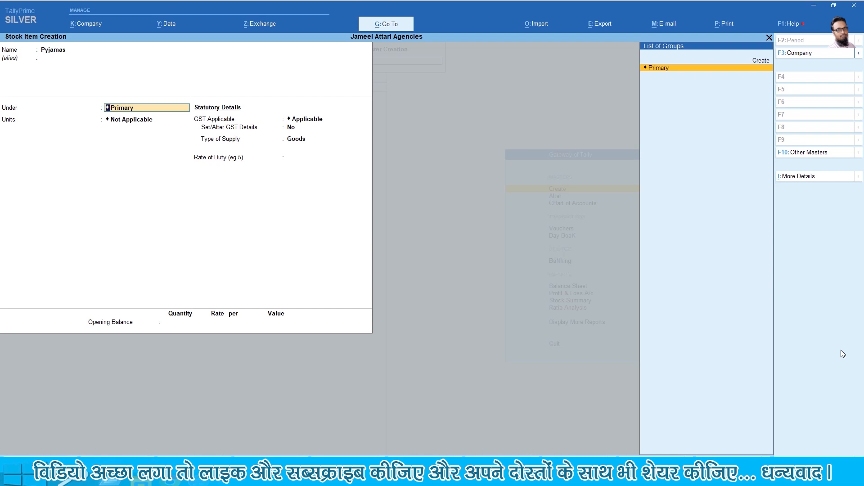
key(Return)
key(Down)
key(Return)
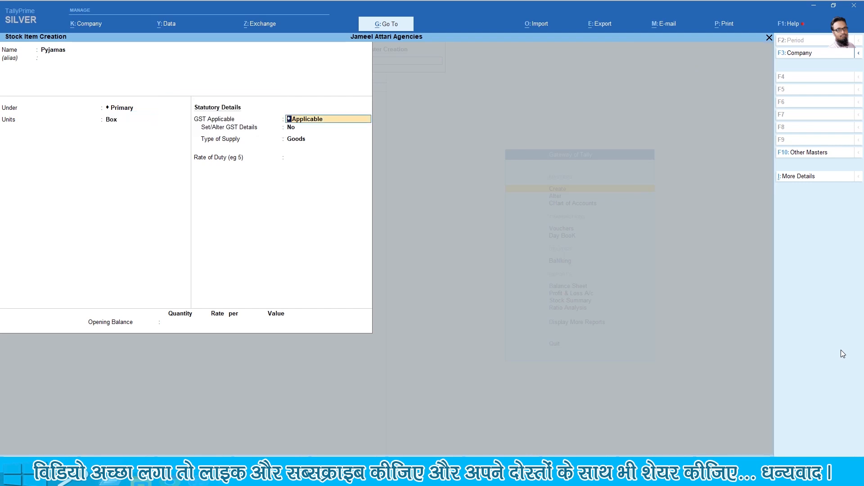
Set Pyjamas GST details to taxable on value, accept Goods supply, and save
key(Return)
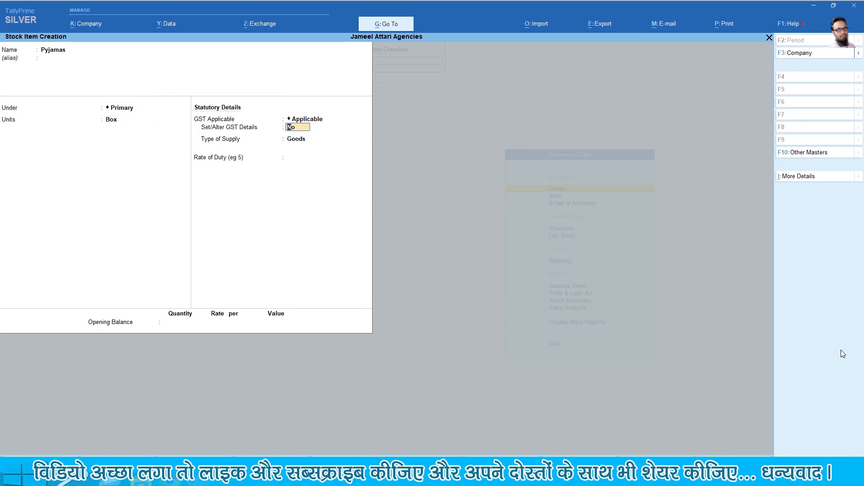
key(y)
key(Return)
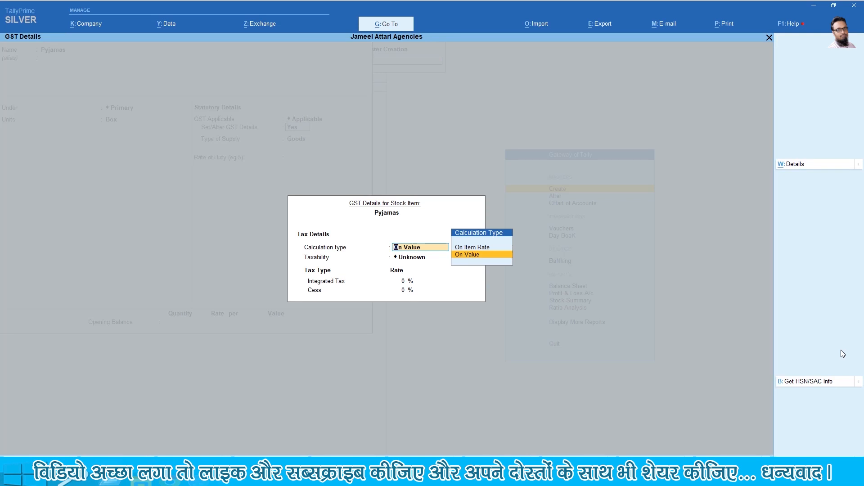
key(Return)
key(Down)
key(Down)
key(Down)
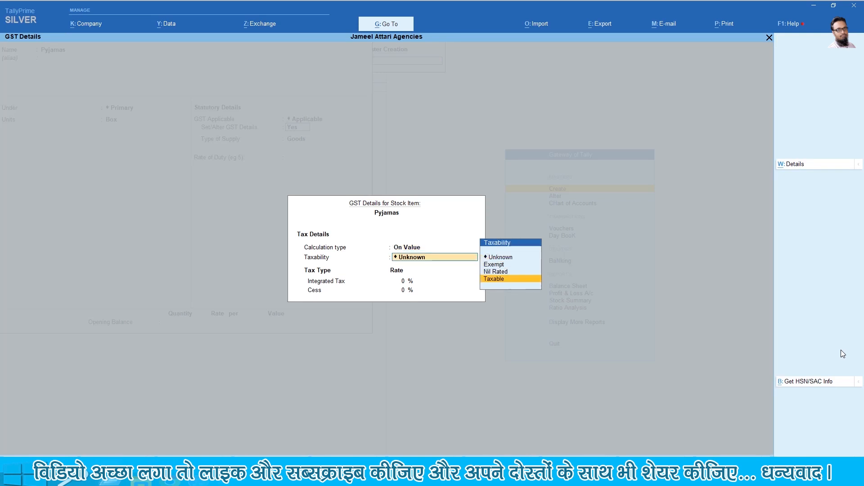
key(Return)
key(Return)
key(Return)
key(Return)
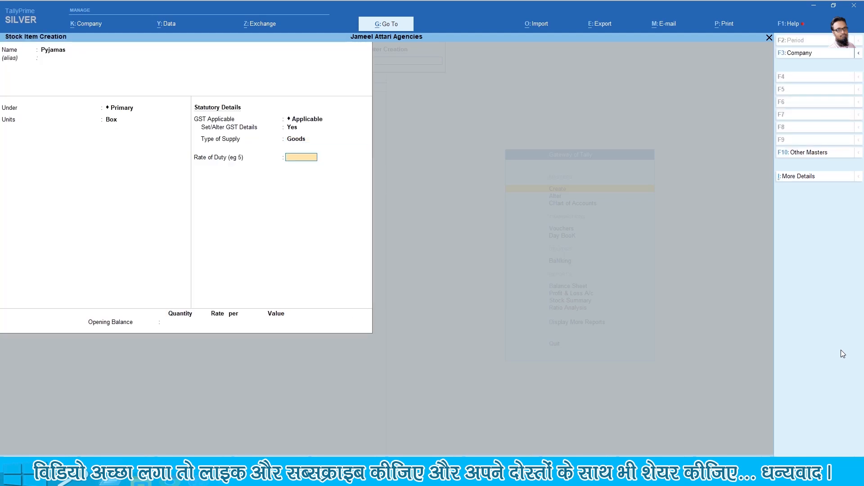
key(Return)
key(Return)
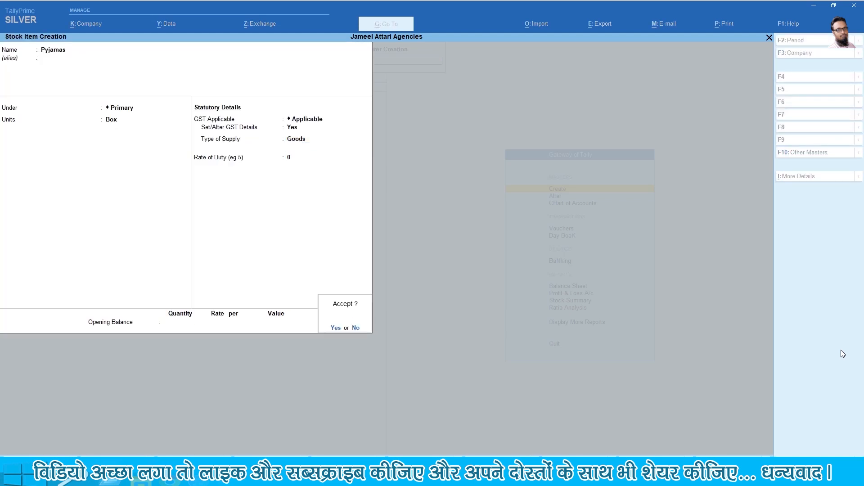
key(Return)
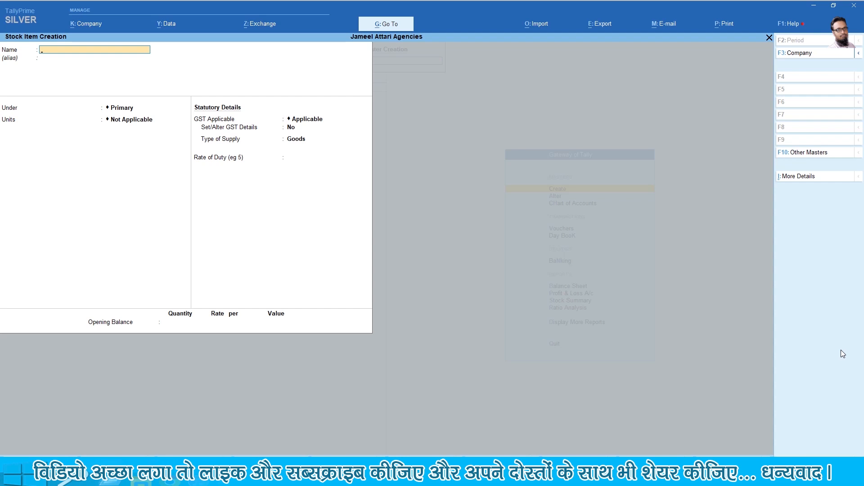
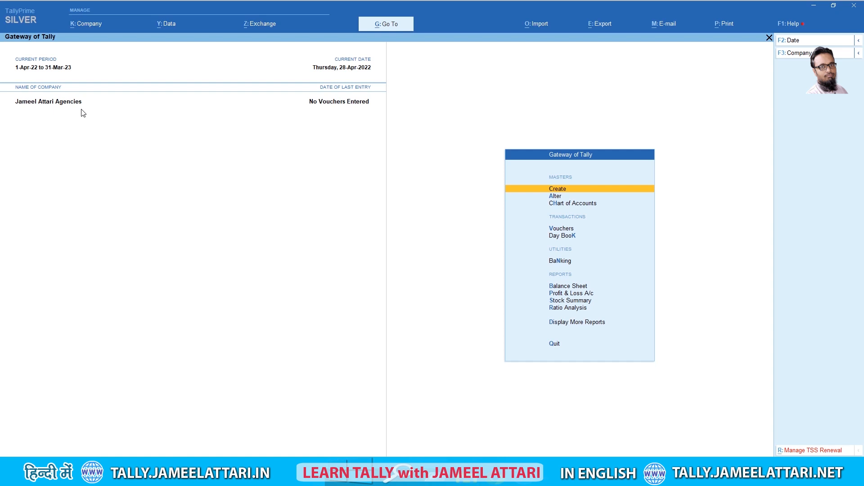
Open Receipt voucher No. 1, date it 1-Apr-22, and choose Cash as the account
key(Down)
key(Down)
key(Down)
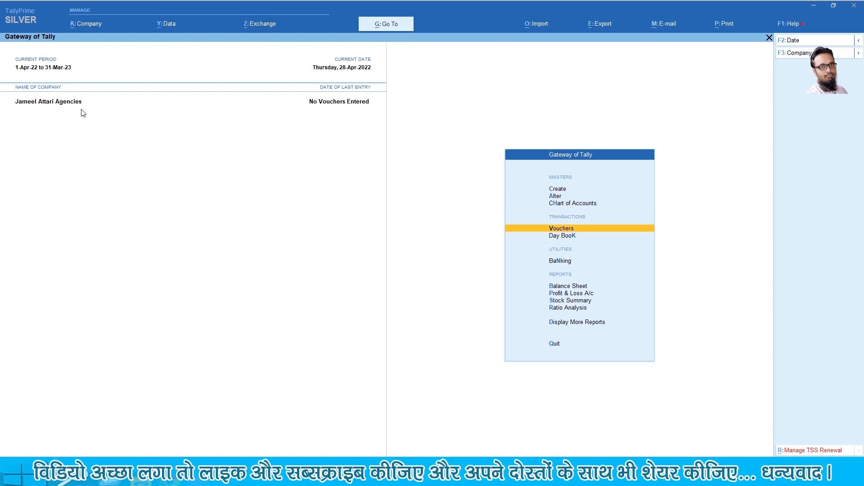
key(Return)
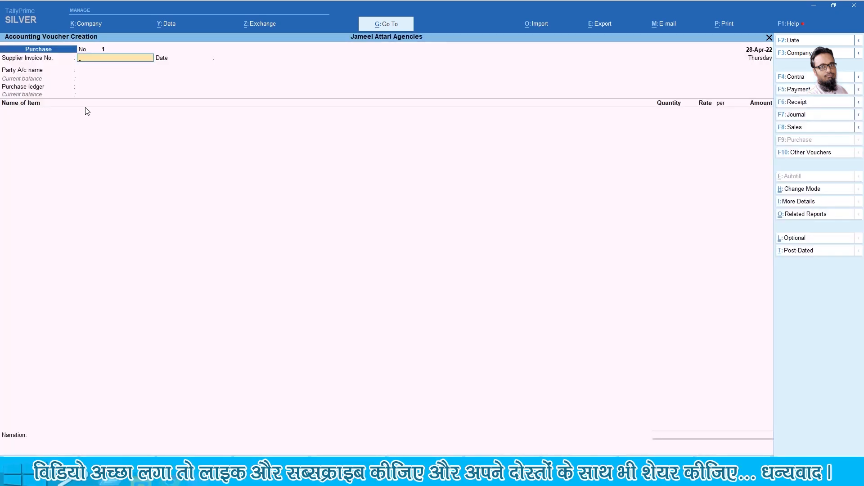
click(815, 103)
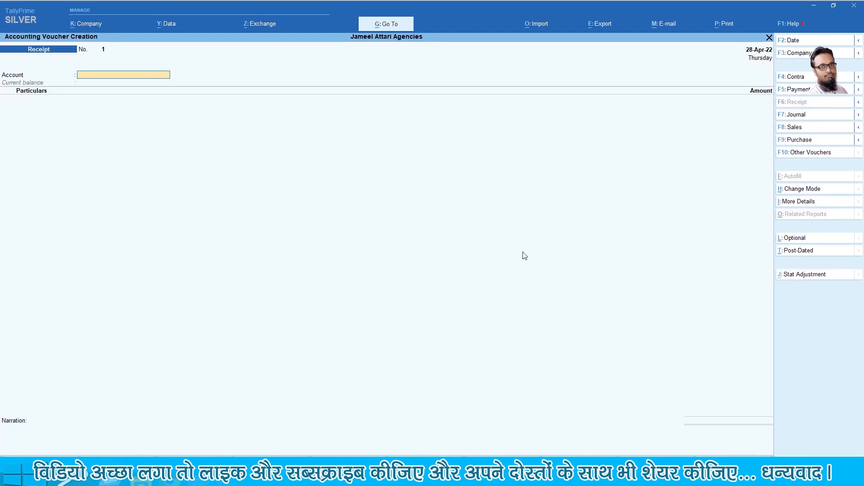
key(F2)
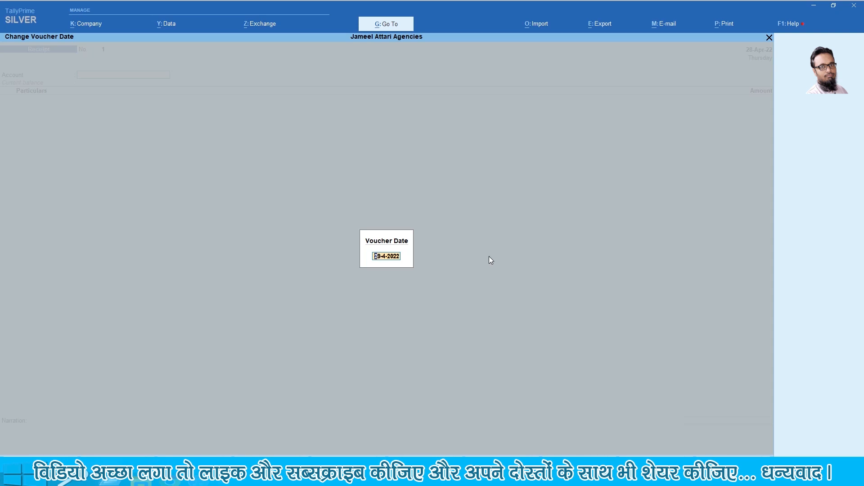
text(01)
key(Return)
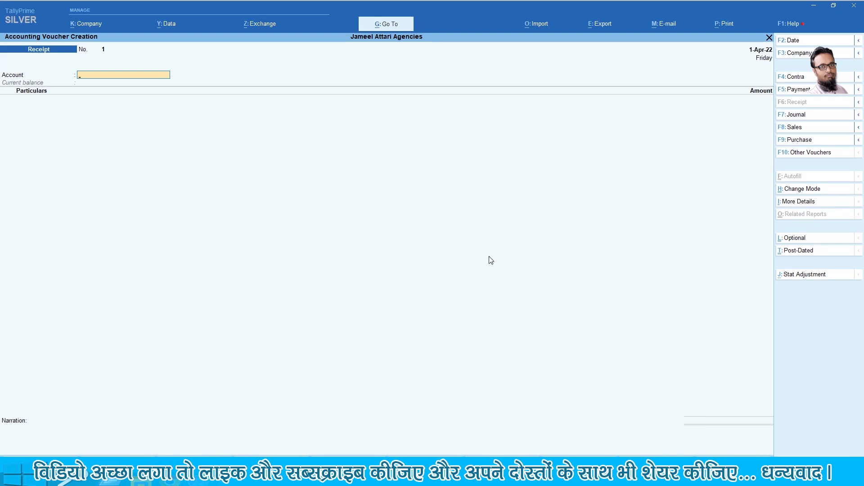
text(Ca)
key(Return)
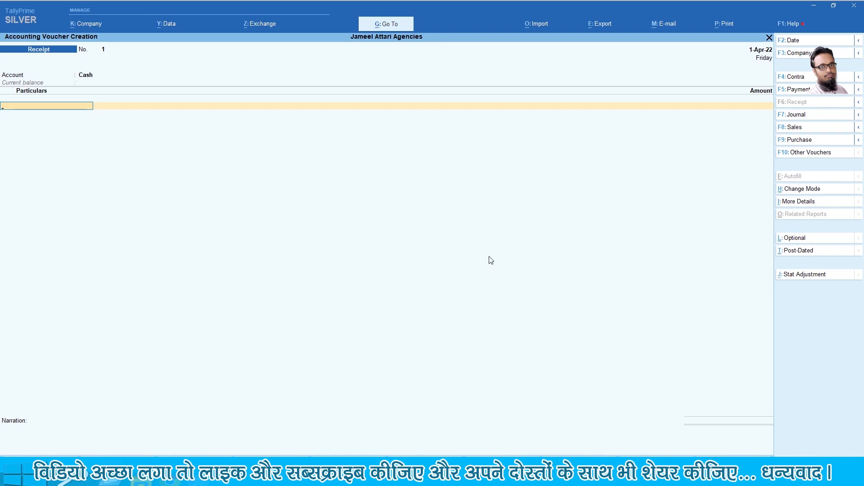
Enter Capital for 10,00,000 with narration 'Business Started' and save the receipt
key(alt)
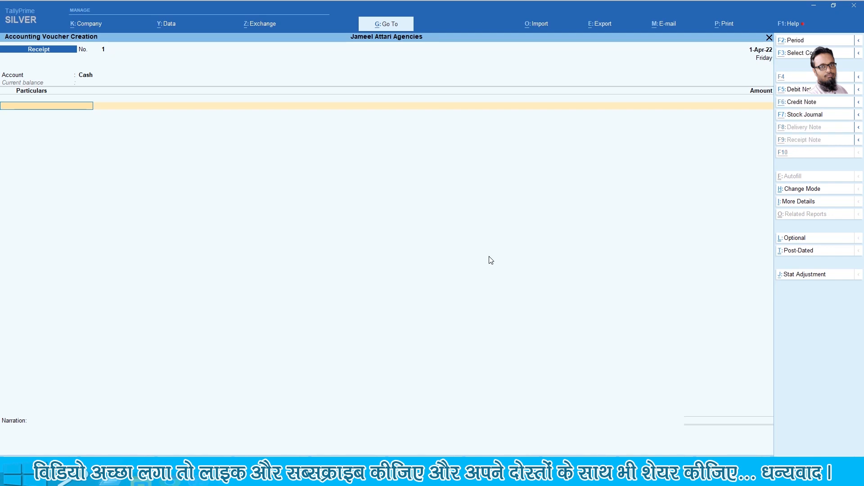
key(alt+c)
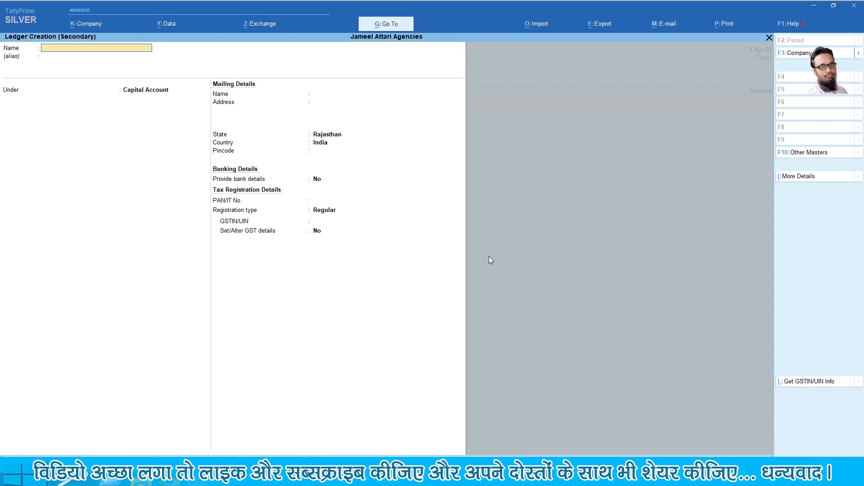
key(Escape)
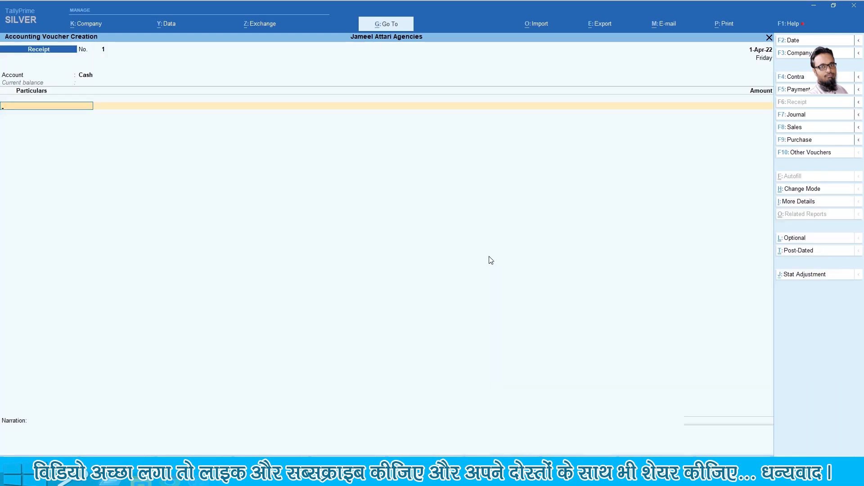
text(Cap)
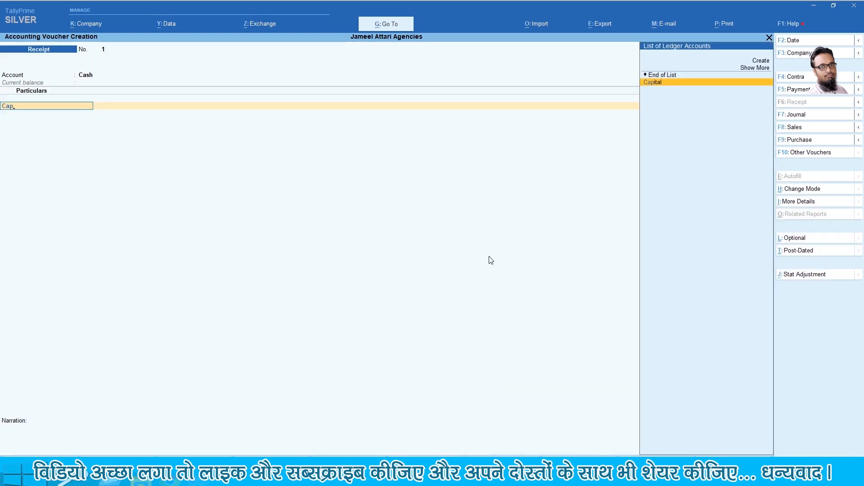
key(Return)
text(1000000)
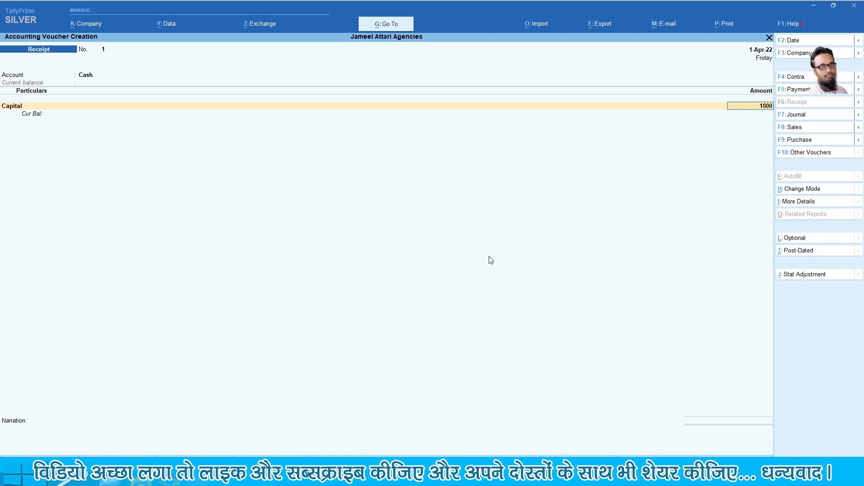
key(Return)
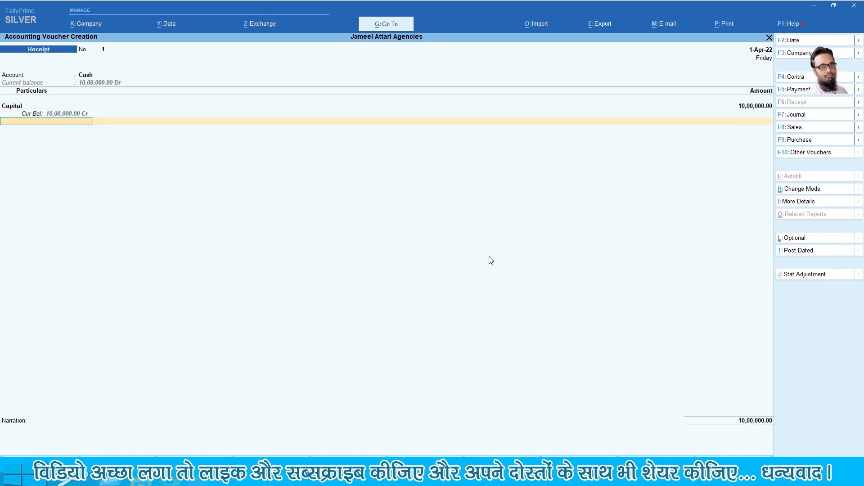
key(Return)
text(Busines)
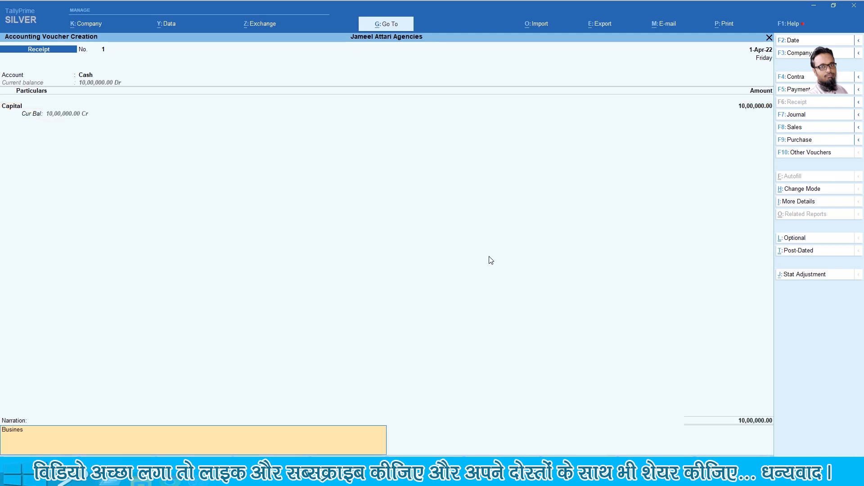
text(s Started)
key(Return)
key(Return)
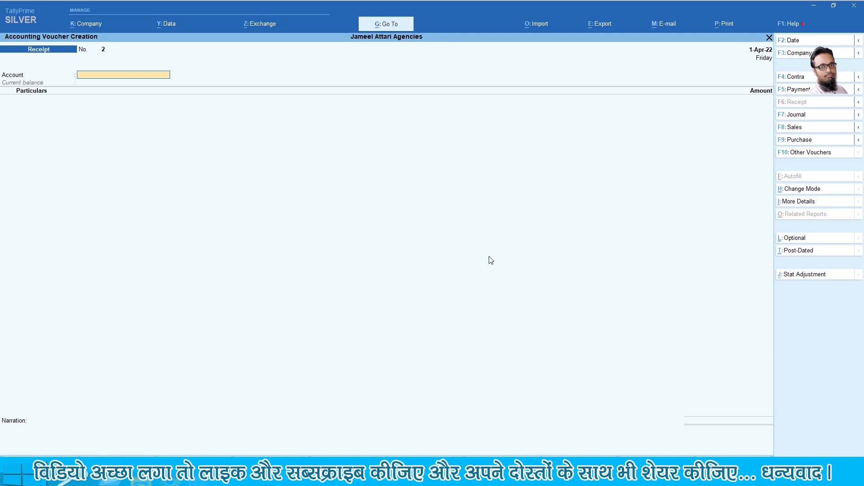
Set ICICI Bank as the account and enter Capital for 7,00,000
text(B)
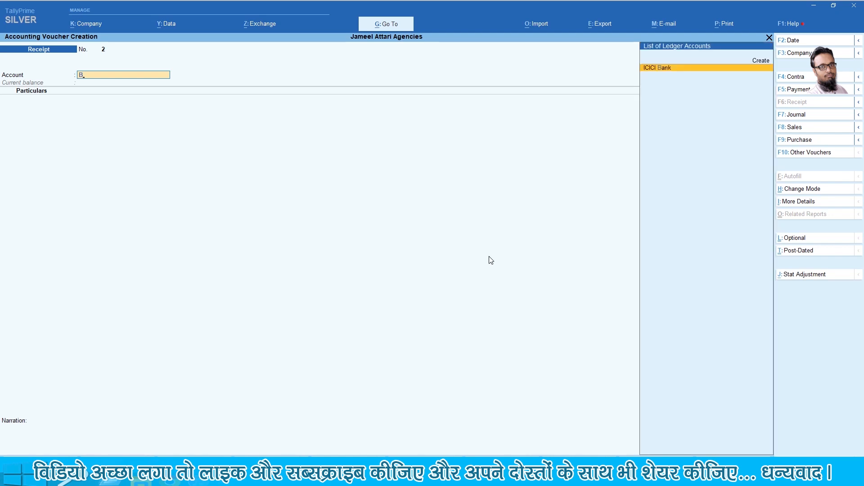
key(Return)
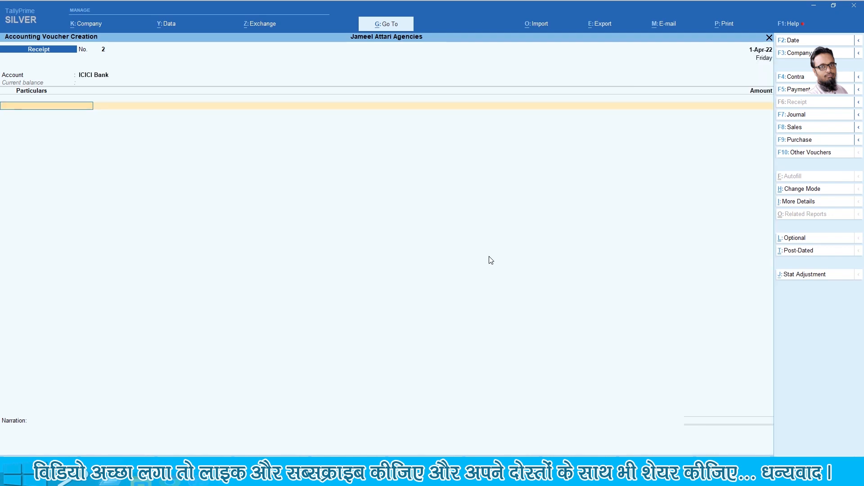
text(Cap)
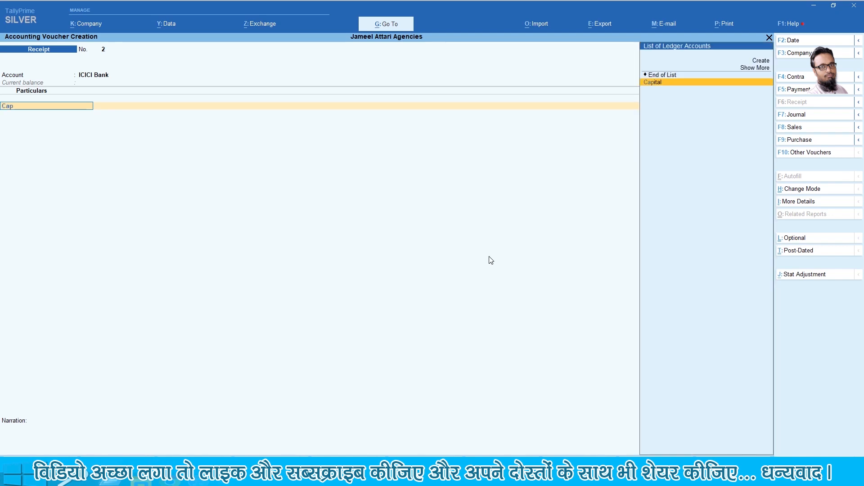
key(Return)
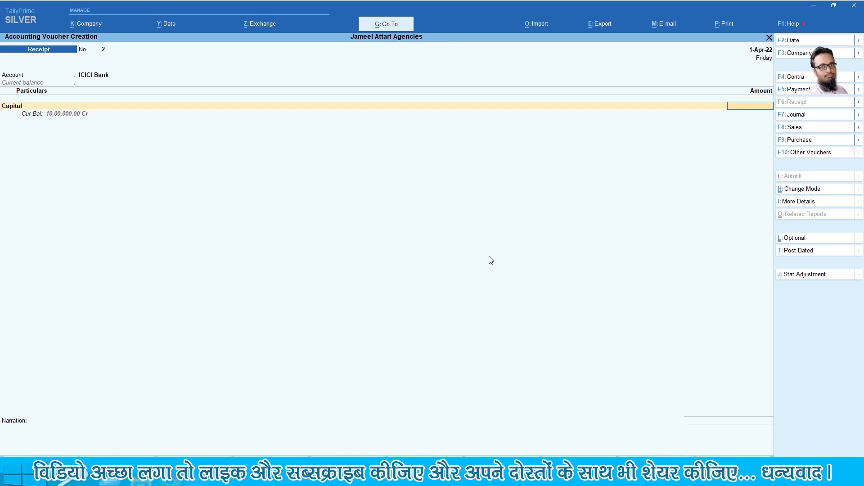
text(00000)
key(Return)
Keep Cheque/DD in the bank allocation and begin the 'Business Started' narration
key(Return)
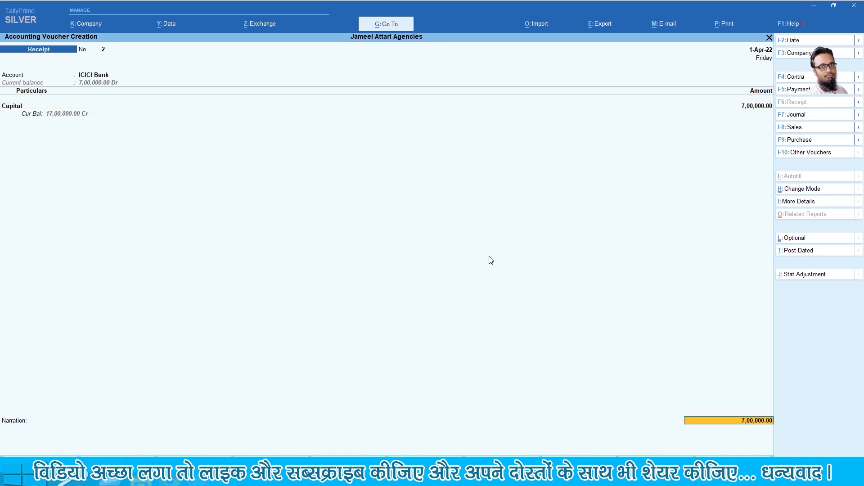
key(Return)
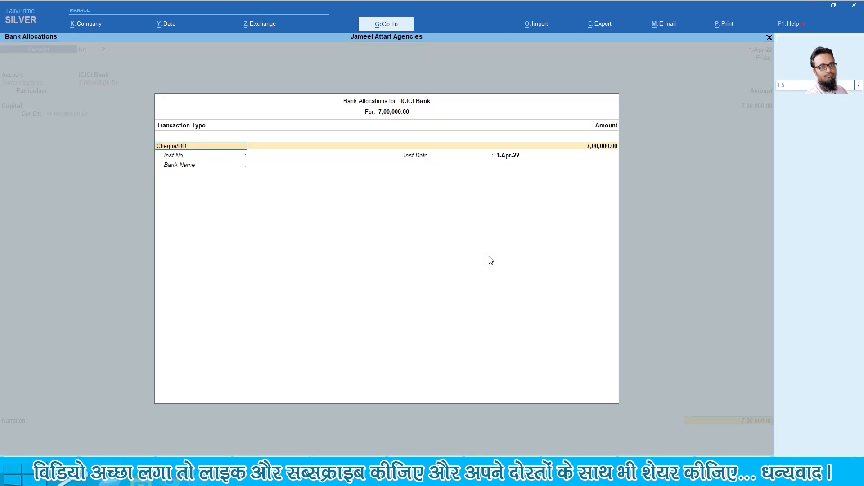
key(Return)
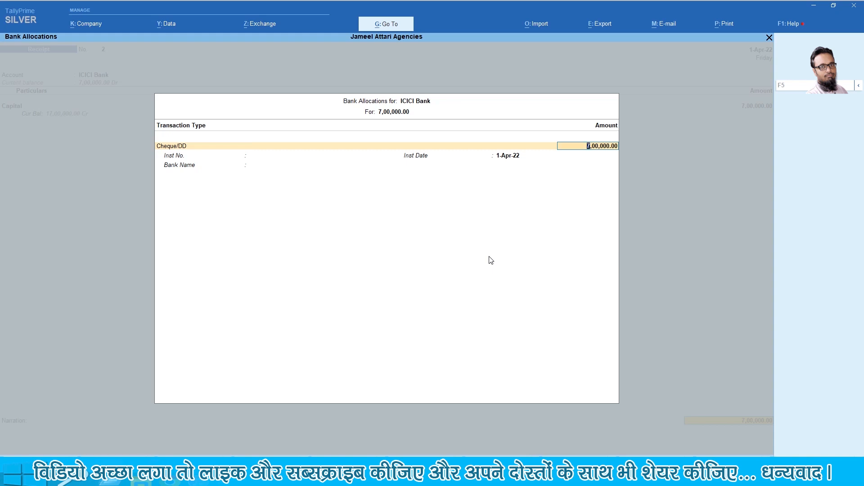
key(Return)
key(Return)
key(Return)
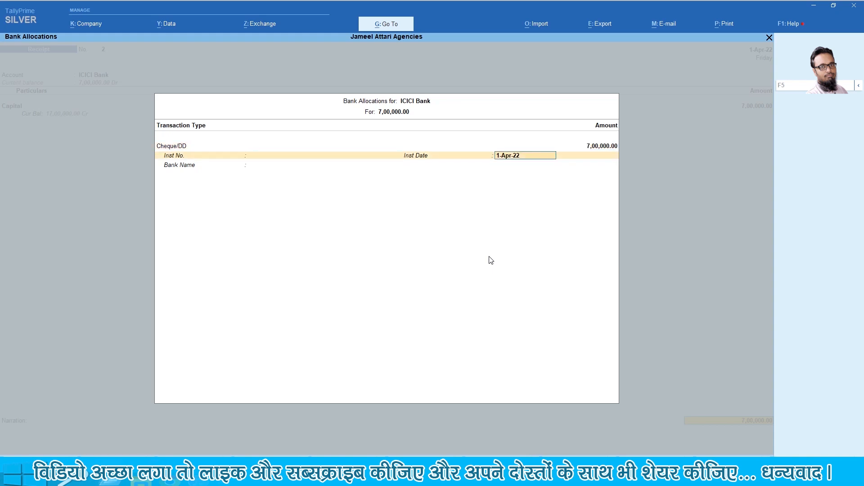
key(Return)
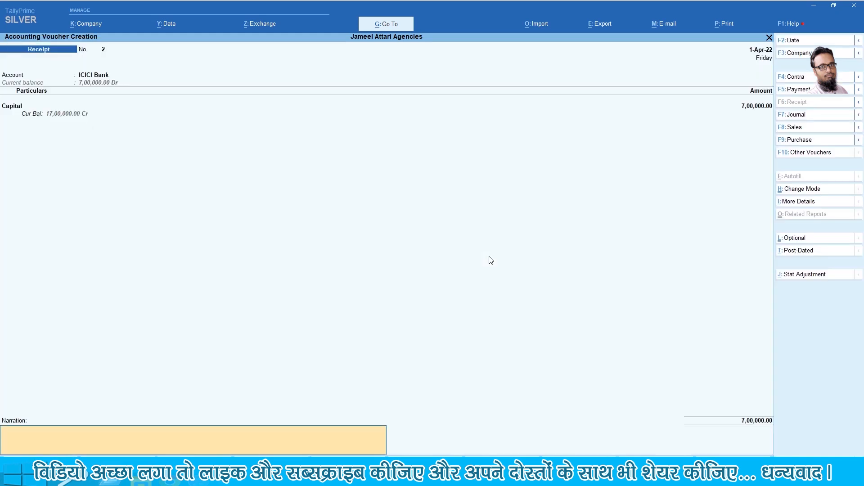
text(Business Started)
key(Return)
key(Return)
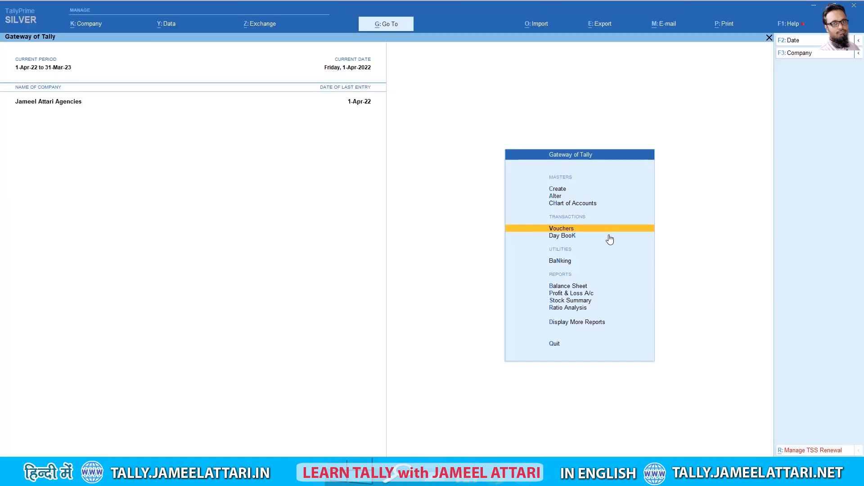
Open voucher entry and switch from Receipt to a Payment voucher
key(Return)
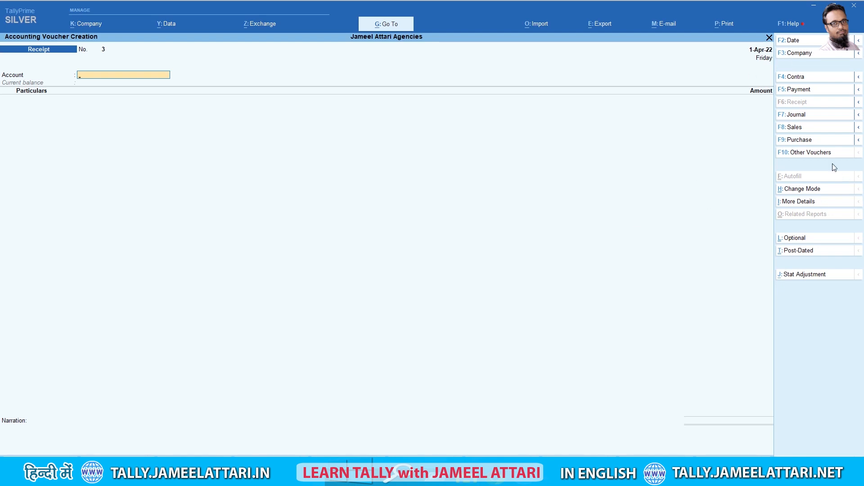
click(808, 91)
Date the payment 5-Apr-22, pay from Cash, and enter Hassan Enterprises for 50,000
key(F2)
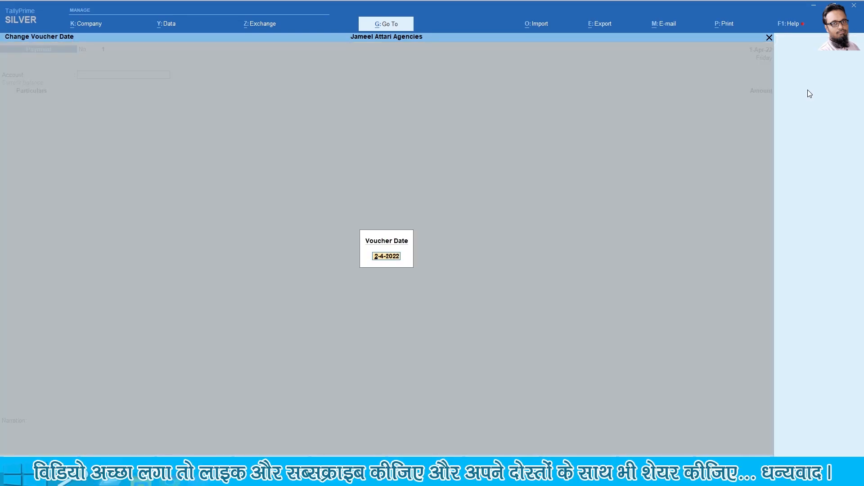
text(5)
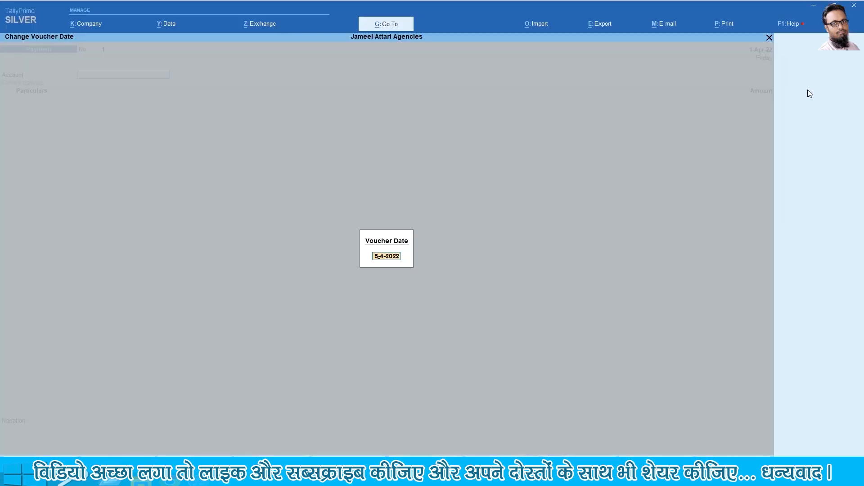
key(Return)
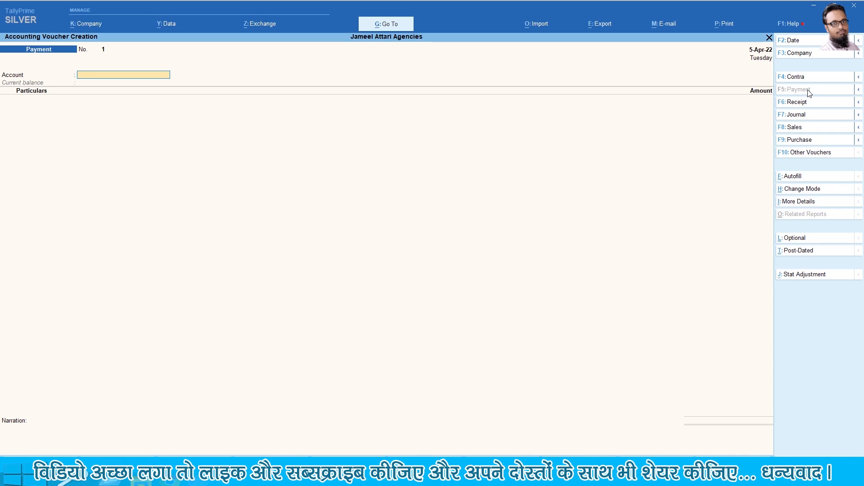
text(cash)
key(Return)
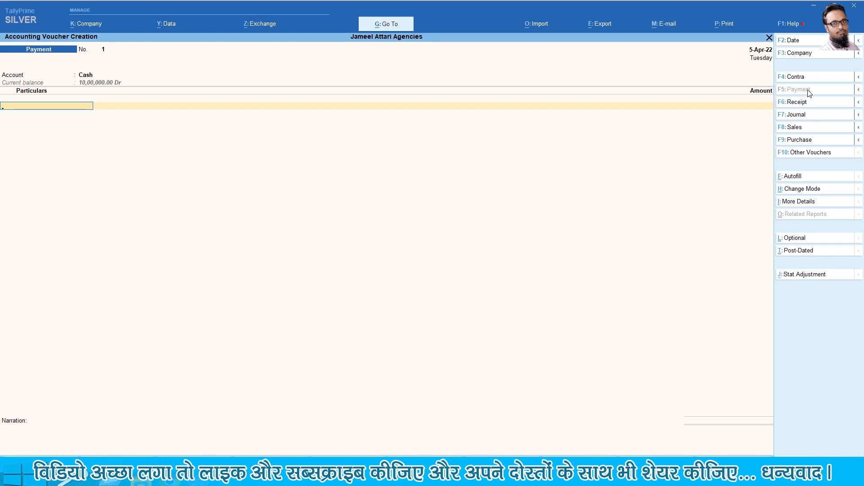
text(H)
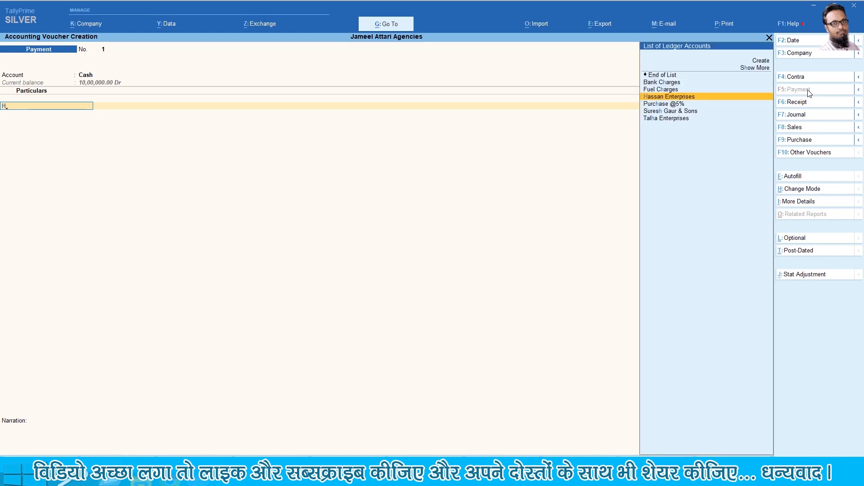
key(Return)
text(50000)
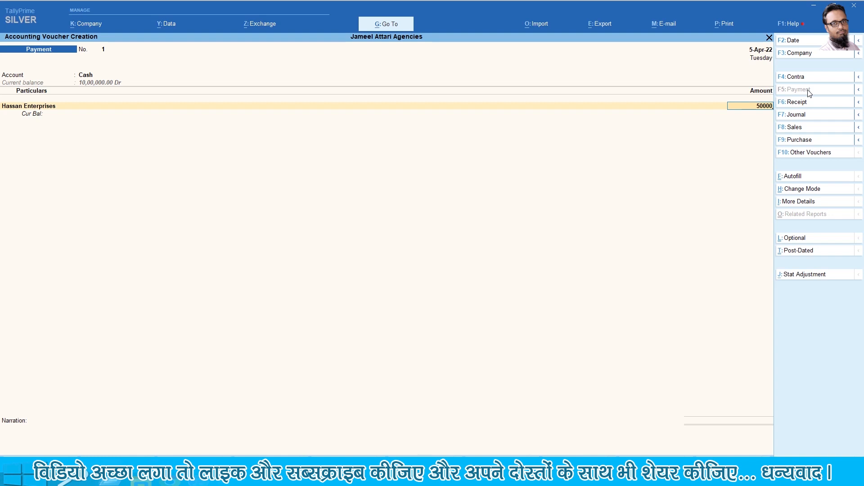
key(Return)
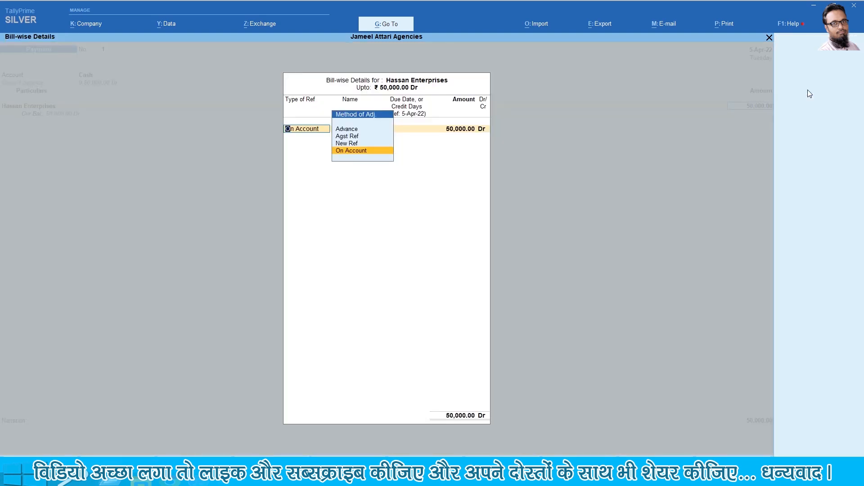
Allocate it as Advance reference 1, narrate 'Advance Paid', and save the voucher
key(Up)
key(Up)
key(Up)
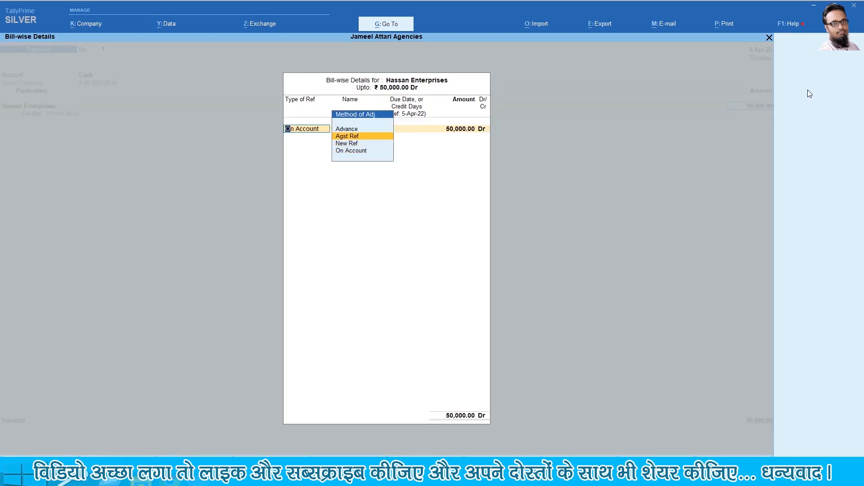
key(Return)
text(1)
key(Return)
key(Return)
key(Return)
key(Return)
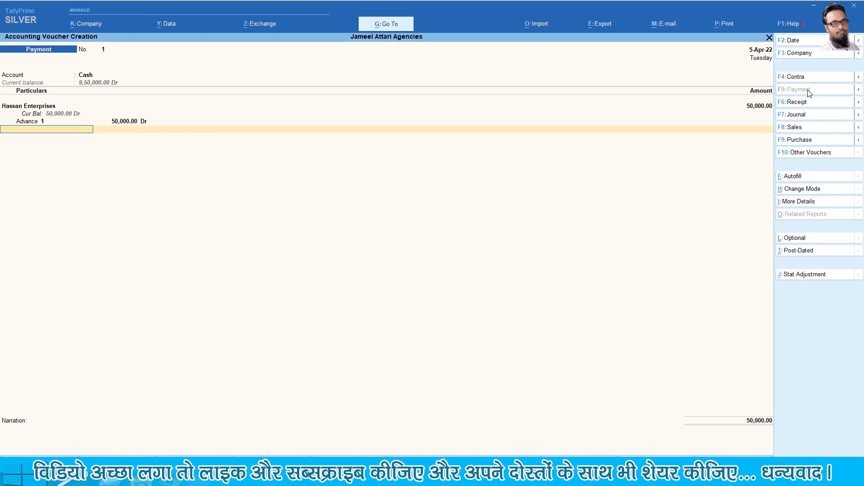
key(Return)
text(Advance Pai)
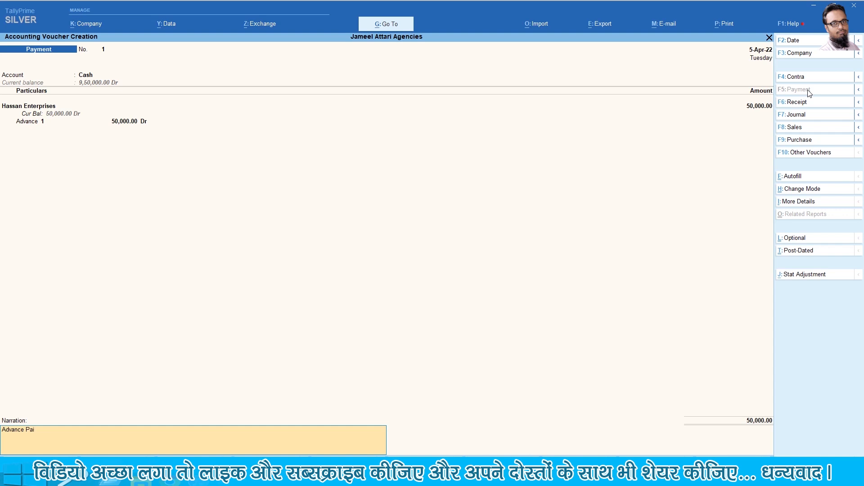
key(Return)
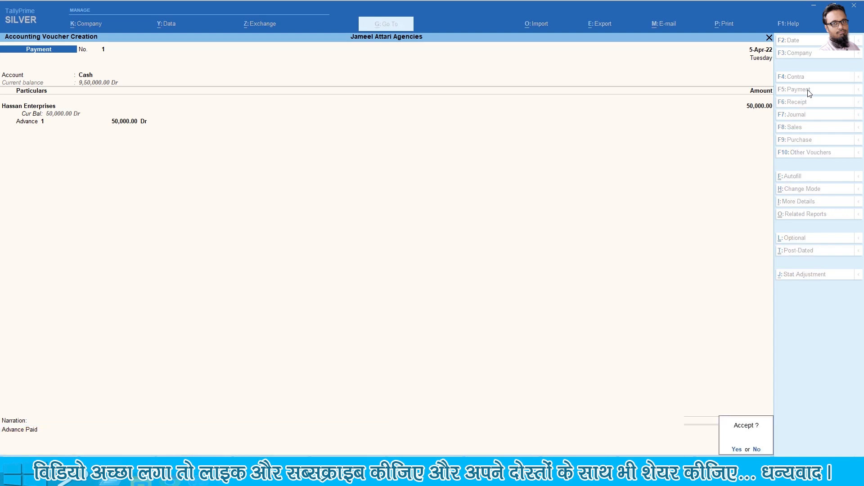
key(Return)
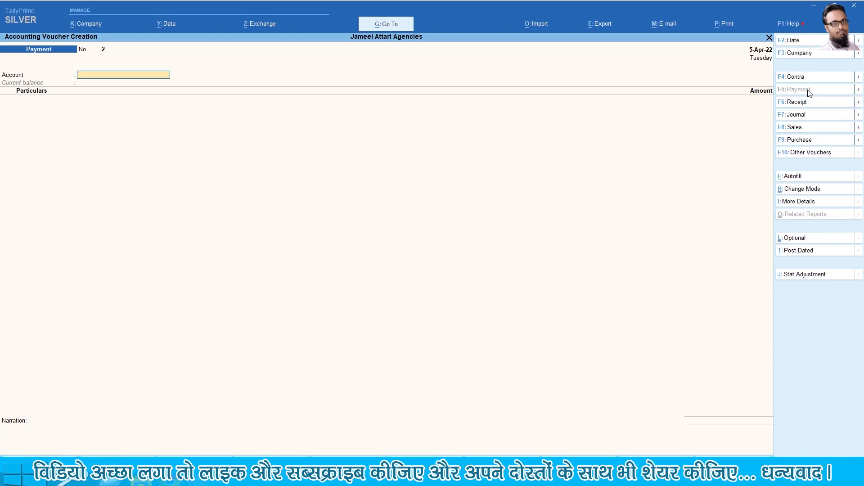
key(alt+Tab)
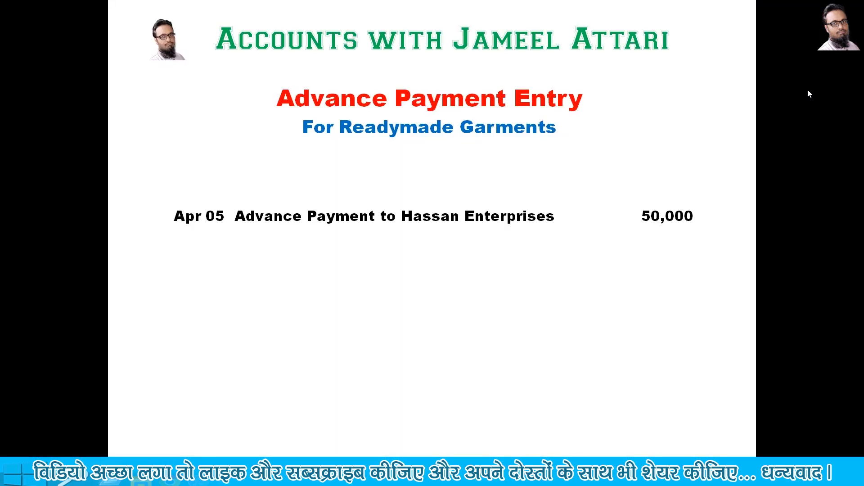
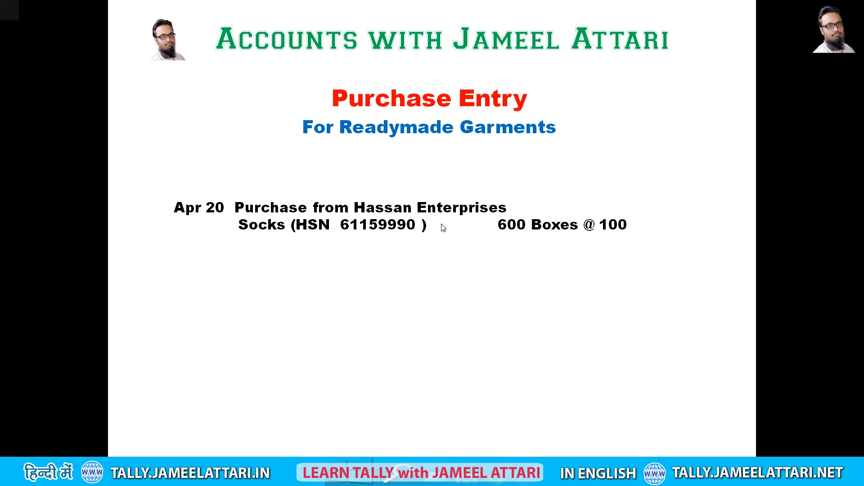
Open a new Purchase voucher and date it 20-Apr-2022
key(alt+Tab)
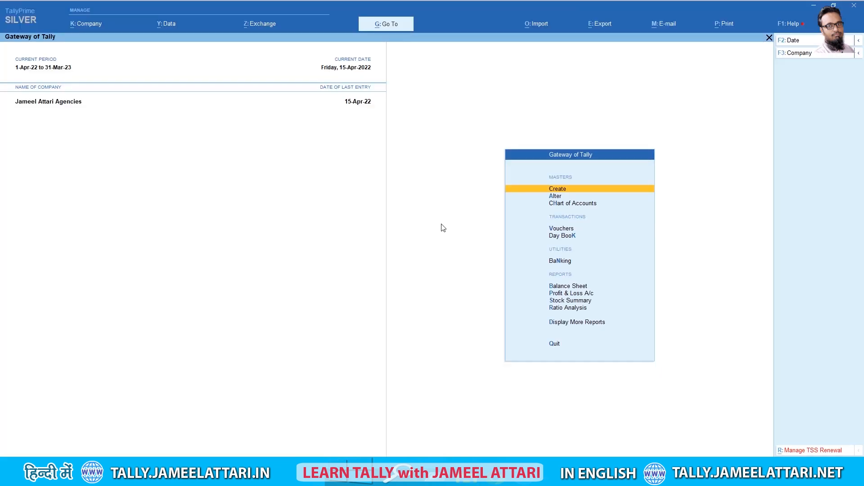
key(Down)
key(Down)
key(Down)
key(Return)
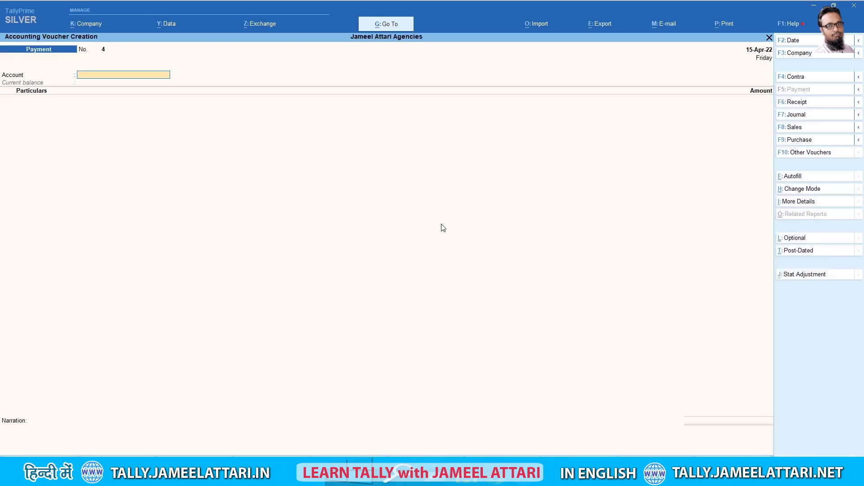
click(807, 141)
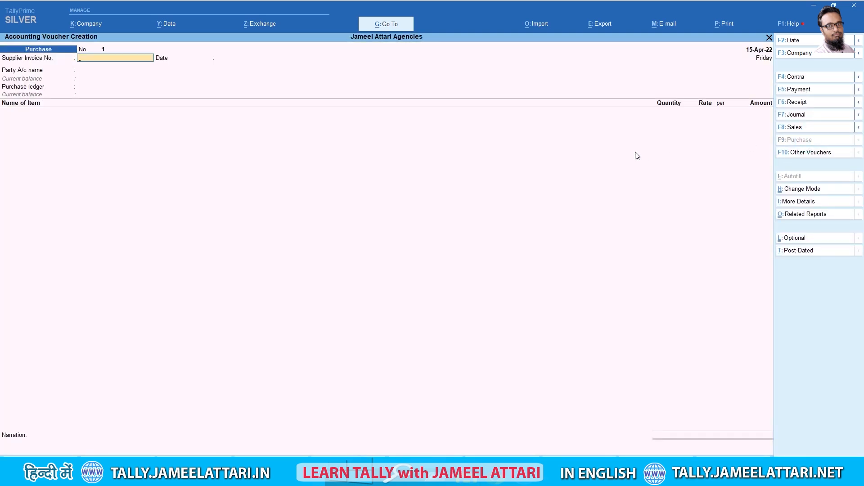
key(F2)
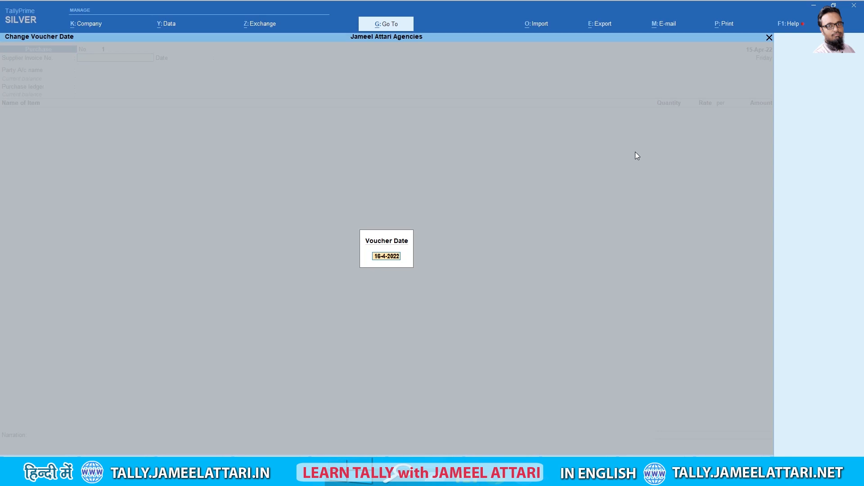
key(Delete)
key(Delete)
text(20)
key(Return)
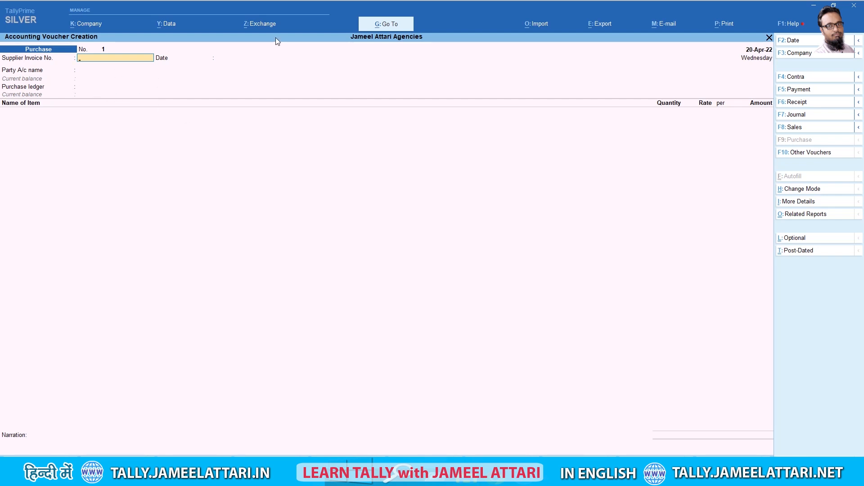
Enter supplier invoice 25, party Hassan Enterprises, and purchase ledger Purchase @5%
text(5)
key(Return)
key(Return)
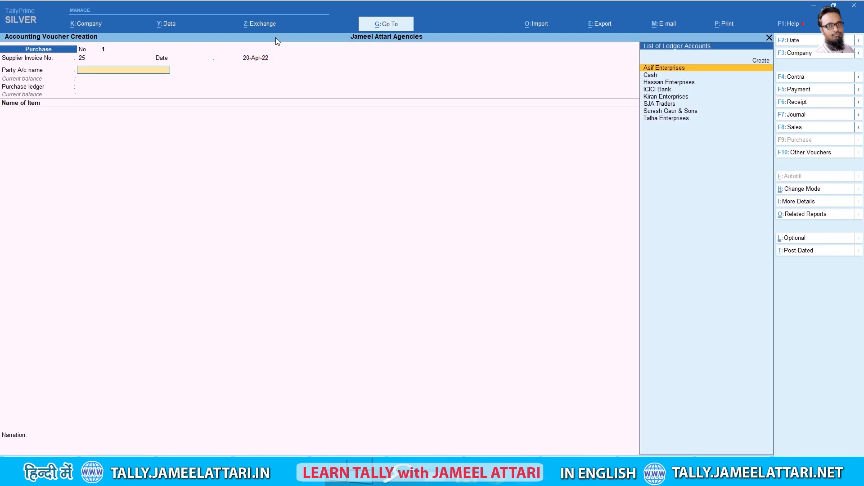
text(H)
key(Return)
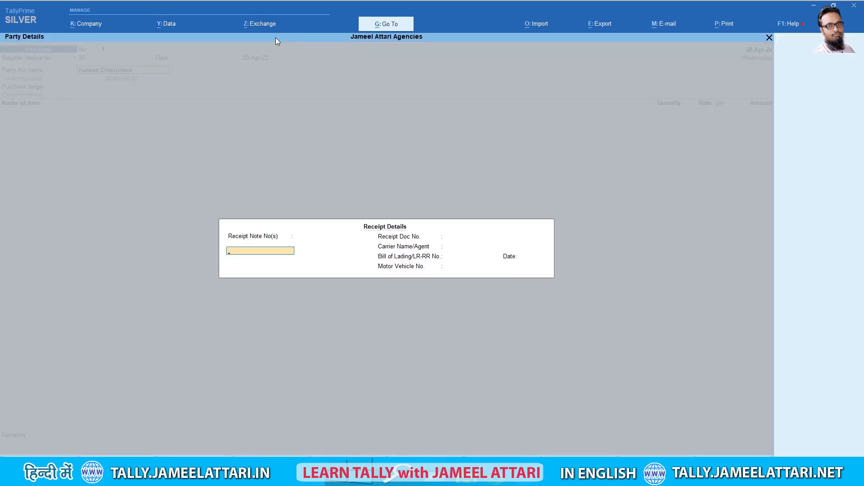
key(Return)
key(Return)
key(Return)
key(Return)
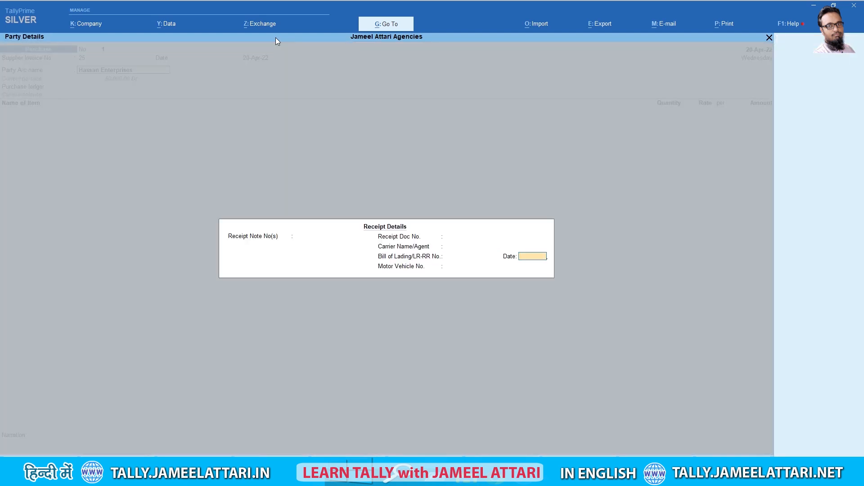
key(Return)
key(Return)
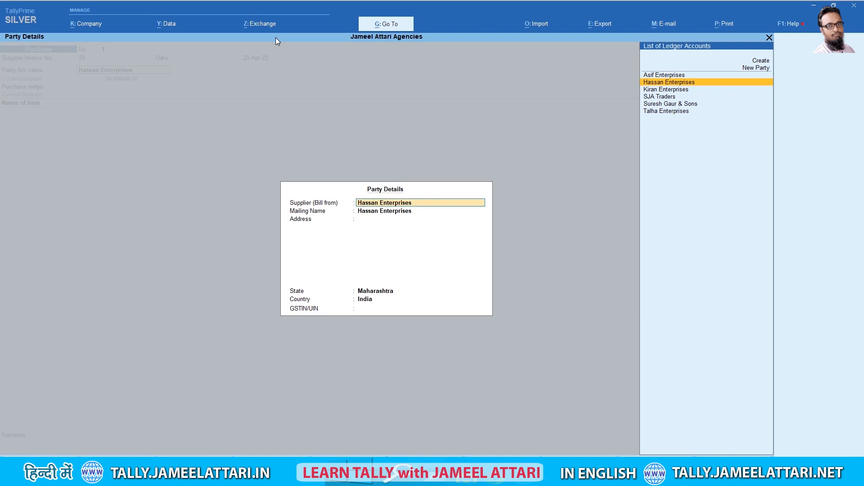
key(Return)
key(Return)
key(Return)
key(Return)
key(Return)
key(Return)
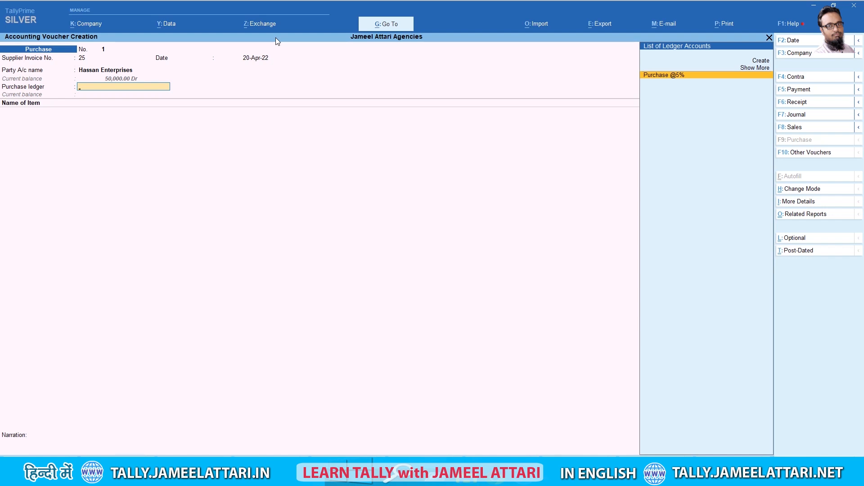
key(Return)
key(alt+Tab)
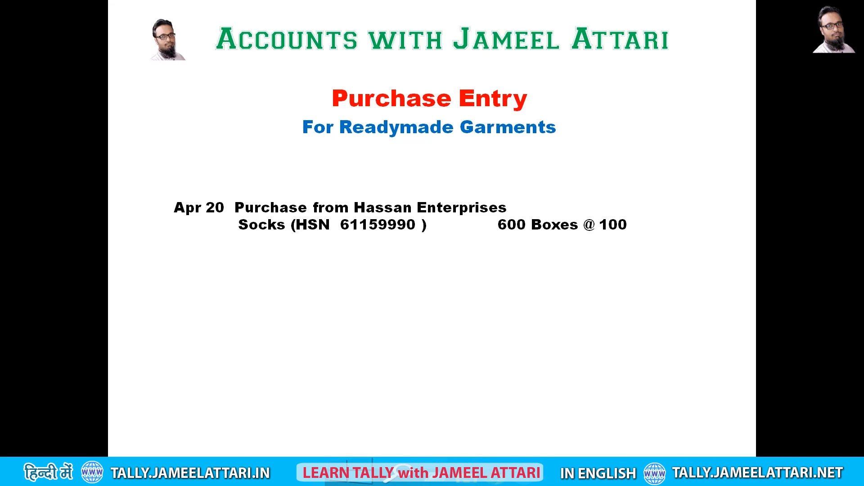
Add Socks, 600 boxes at a rate of 100
key(alt+Tab)
text(So)
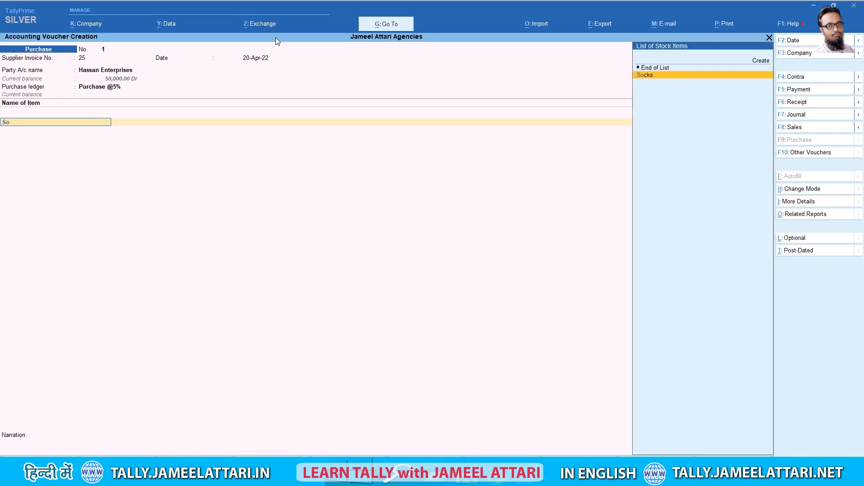
key(Return)
text(600)
key(Return)
text(100)
key(Return)
key(Return)
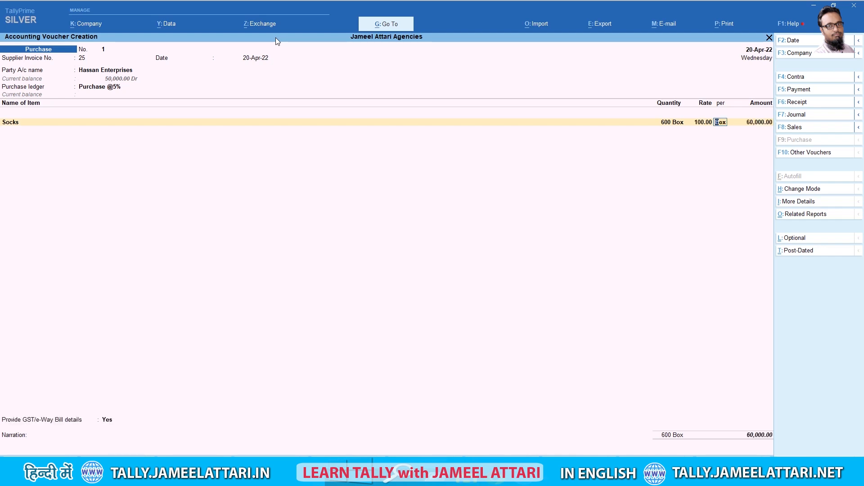
key(Return)
key(Return)
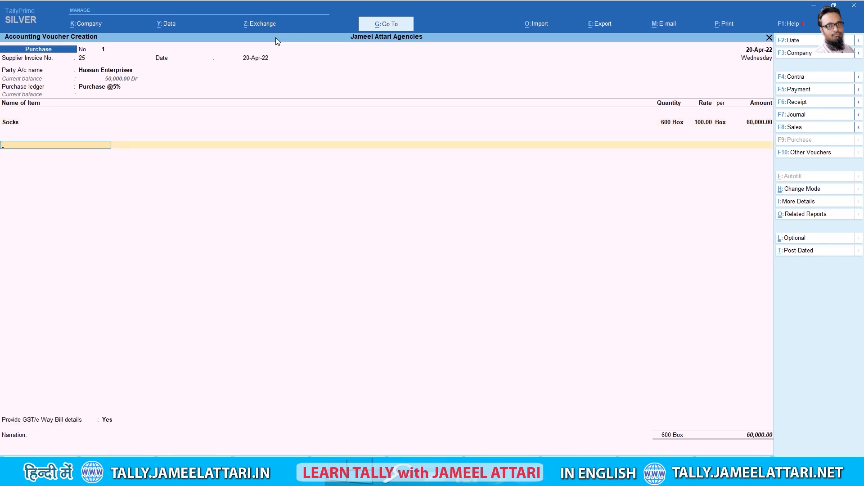
Add Input IGST @5% for 3,000 and answer No to GST/e-Way Bill details
text(Ig)
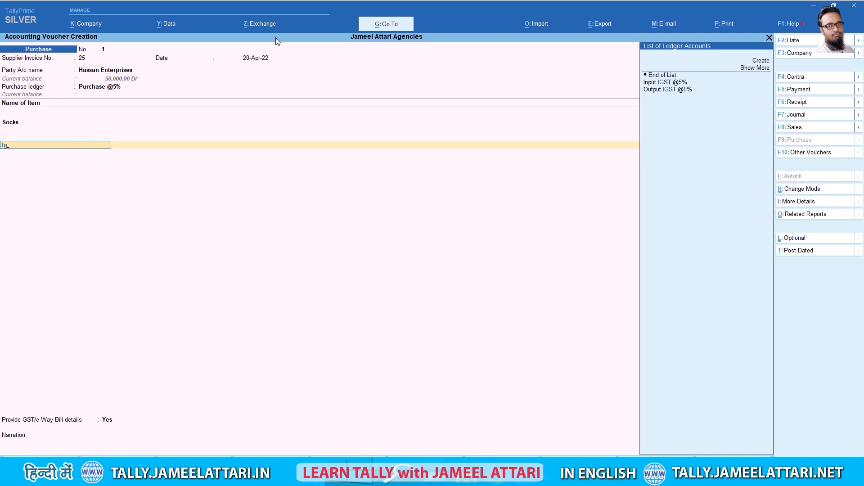
key(Down)
key(Up)
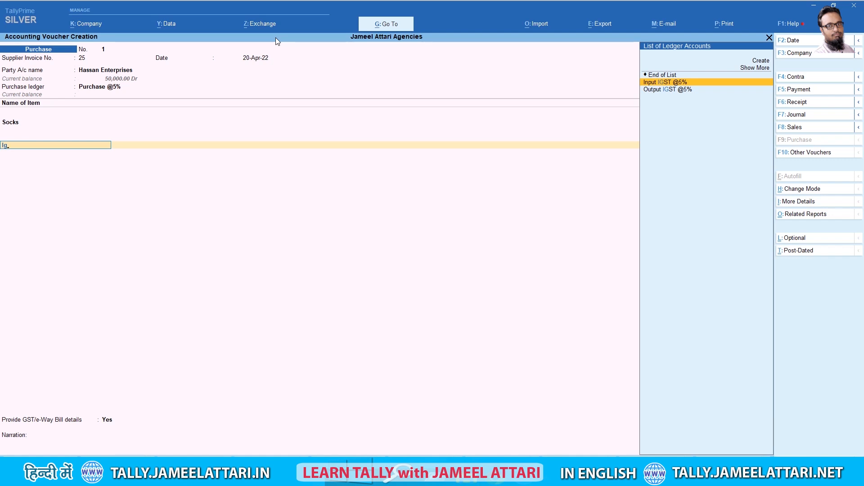
key(Return)
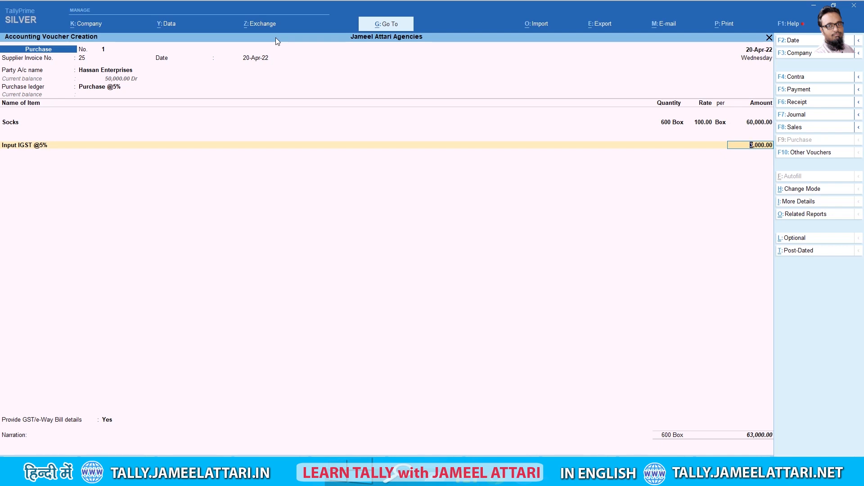
key(Return)
key(Return)
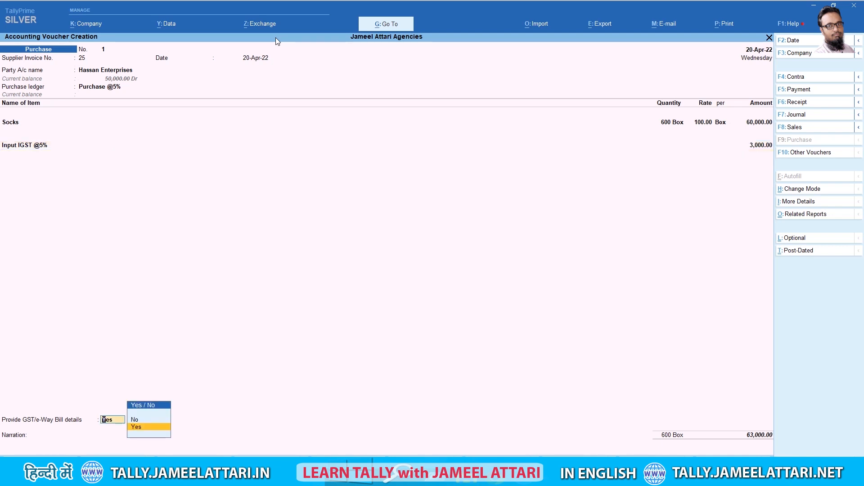
key(Down)
key(Return)
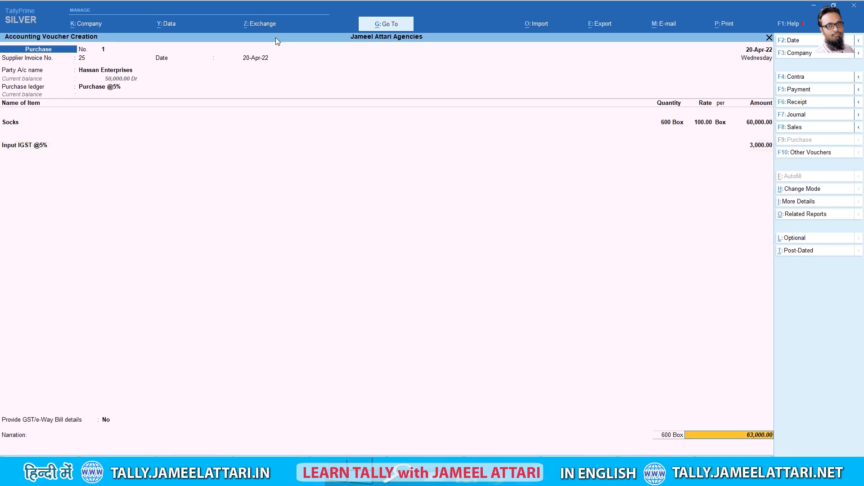
Set the bill-wise reference, narrate 'Goods Purchase', and save the voucher
key(Return)
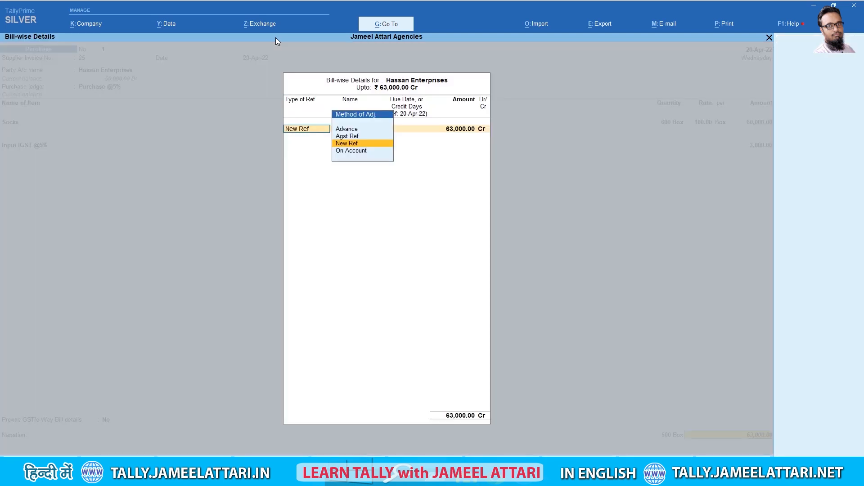
key(Up)
key(Return)
key(Return)
key(Return)
key(Return)
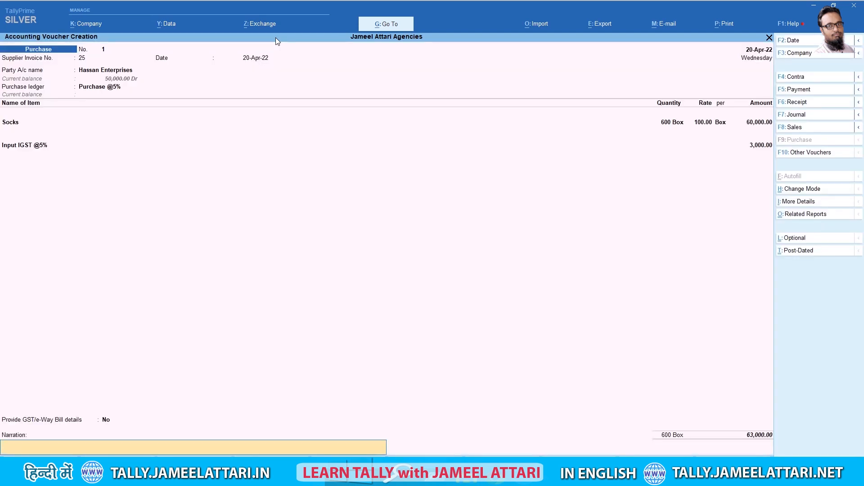
text(Goods Purchas)
key(Return)
key(Return)
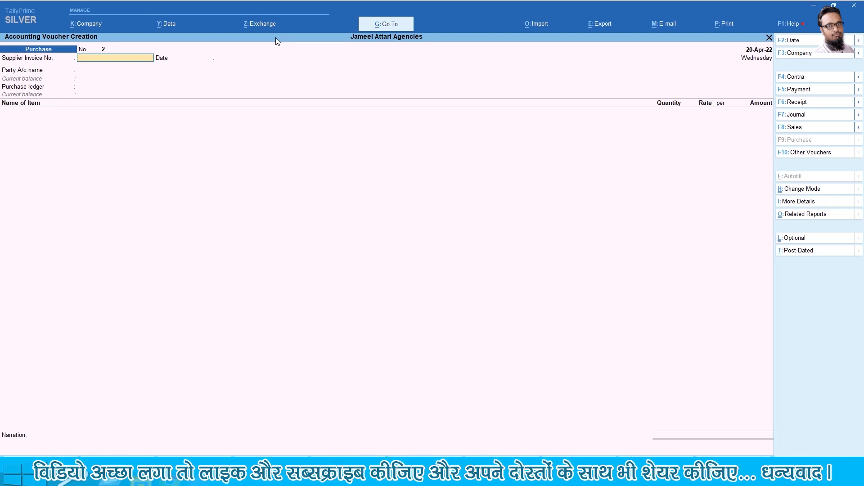
key(F2)
Change the voucher date to 30-Apr-2022
key(Delete)
key(Delete)
text(30-4-2022)
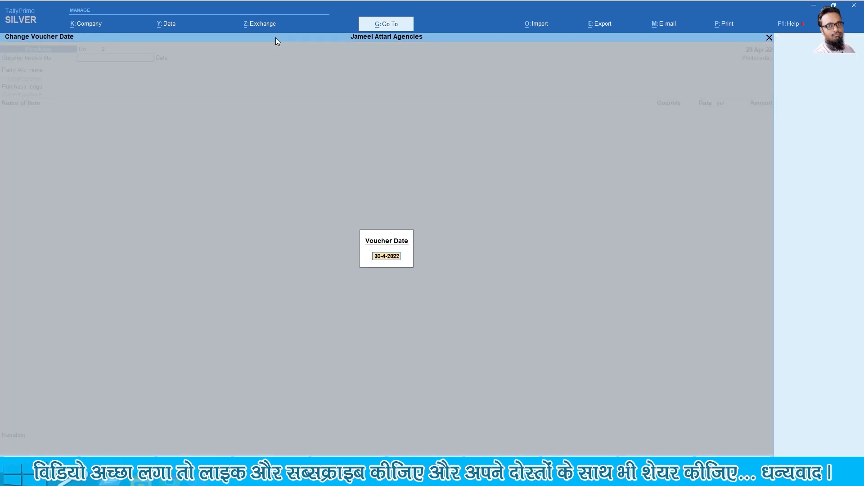
key(Return)
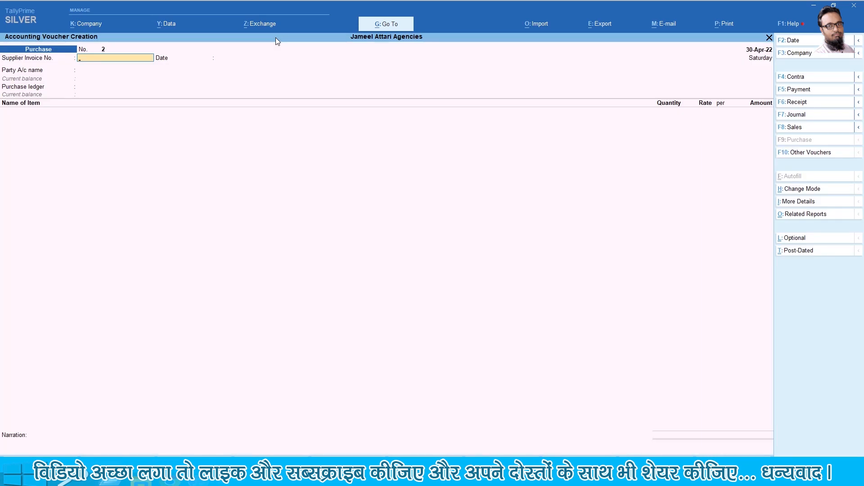
Enter supplier invoice 56, party Talha Enterprises, and ledger Purchase @5%
text(56)
key(Return)
key(Return)
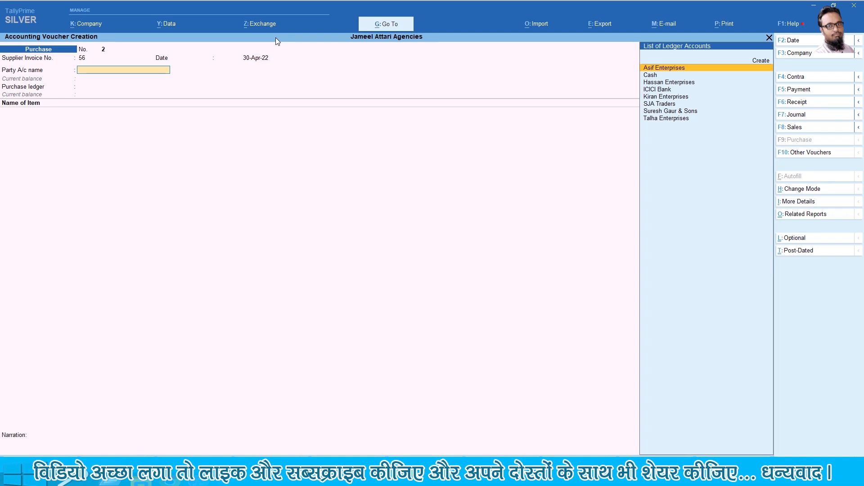
text(tal)
key(Return)
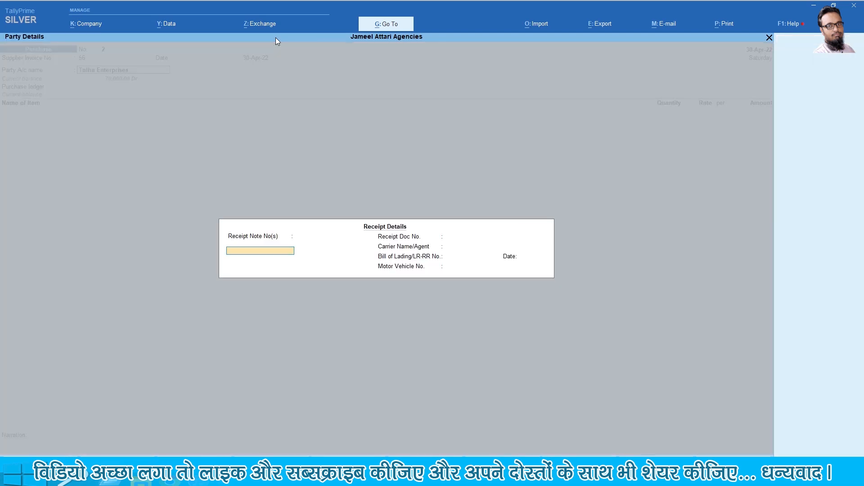
key(Return)
key(Return)
key(Return)
key(Return)
key(Return)
key(Return)
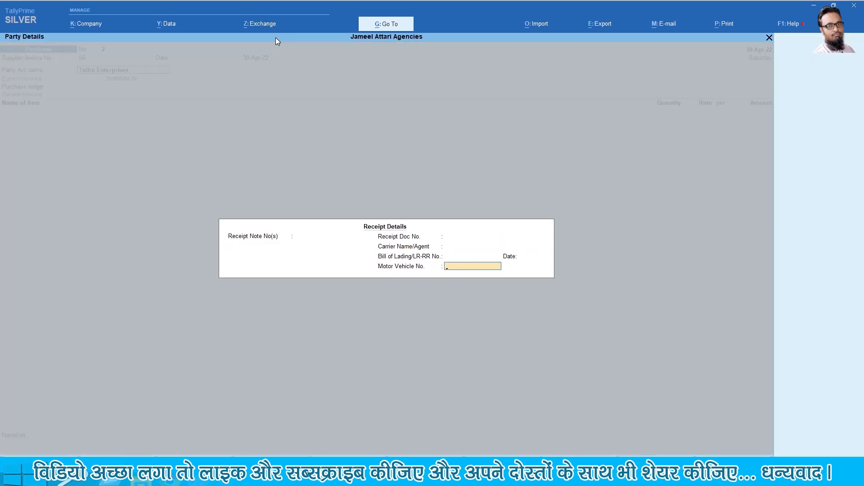
key(Return)
key(Return)
key(Return)
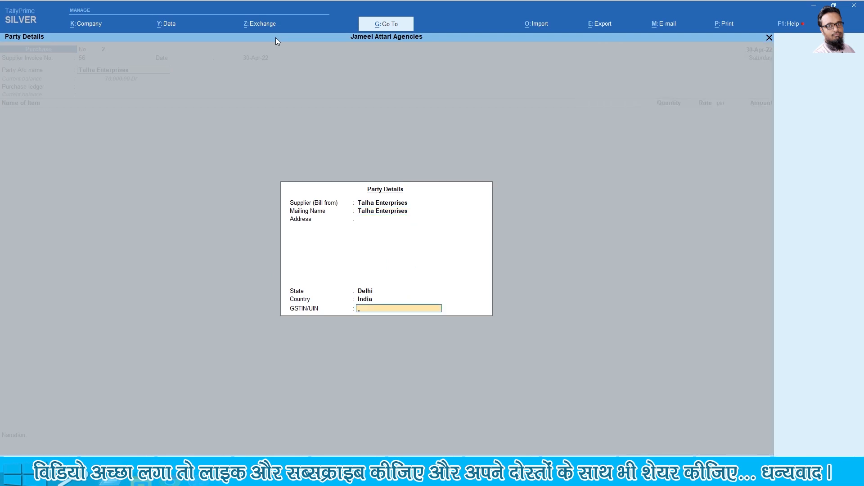
key(Return)
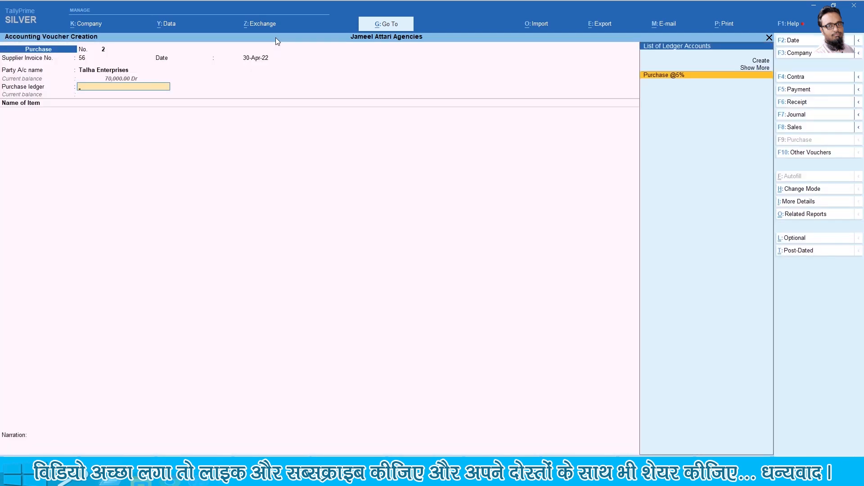
key(Return)
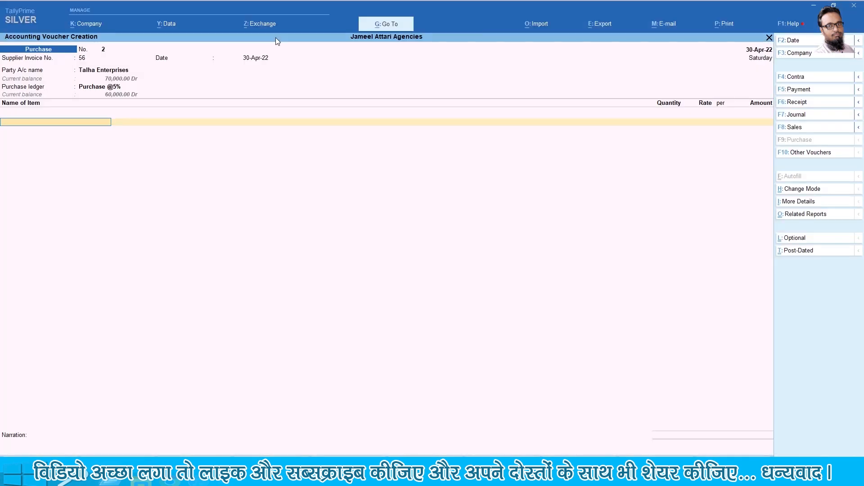
Add Night Shirt, 200 boxes at a rate of 500
text(n)
key(Return)
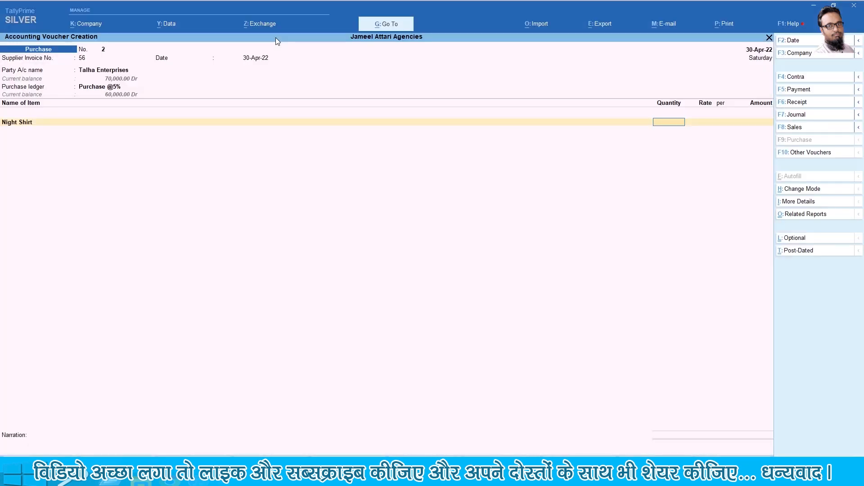
text(200)
key(Return)
text(500)
key(Return)
key(Return)
key(Return)
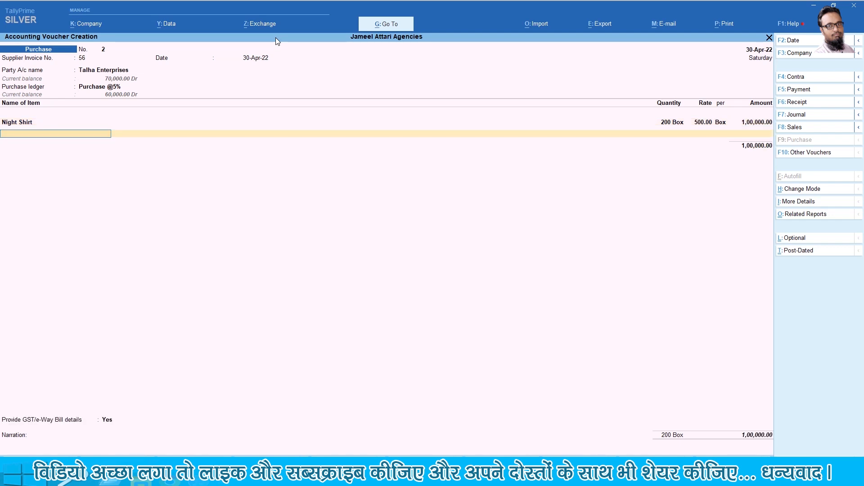
key(Return)
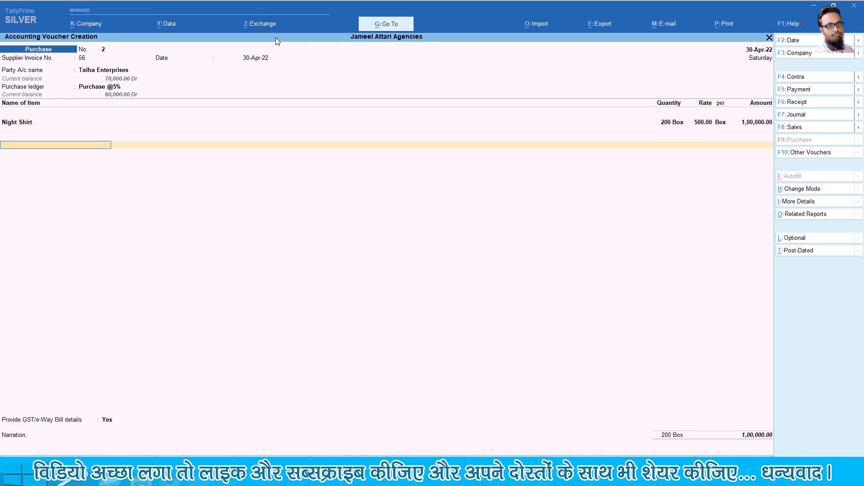
Add Input IGST @5% for 5,000, skip GST details, narrate 'Goods Purchase', and save
text(Input i)
key(Return)
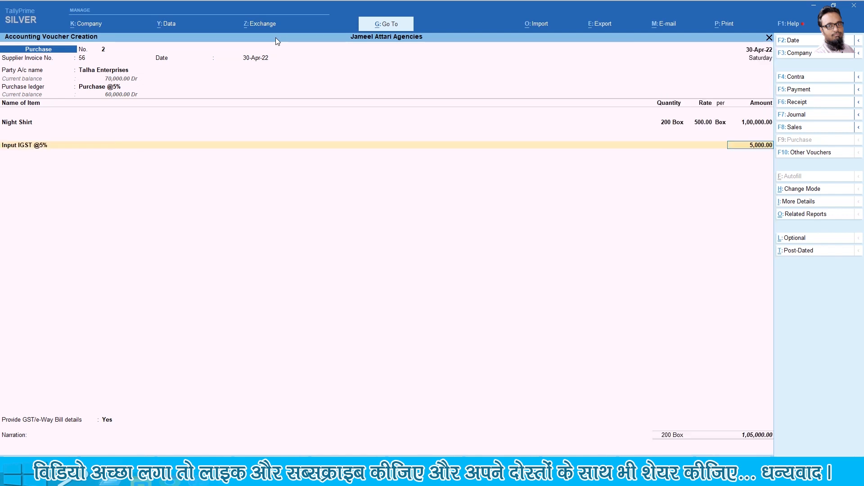
key(Return)
key(Return)
key(Return)
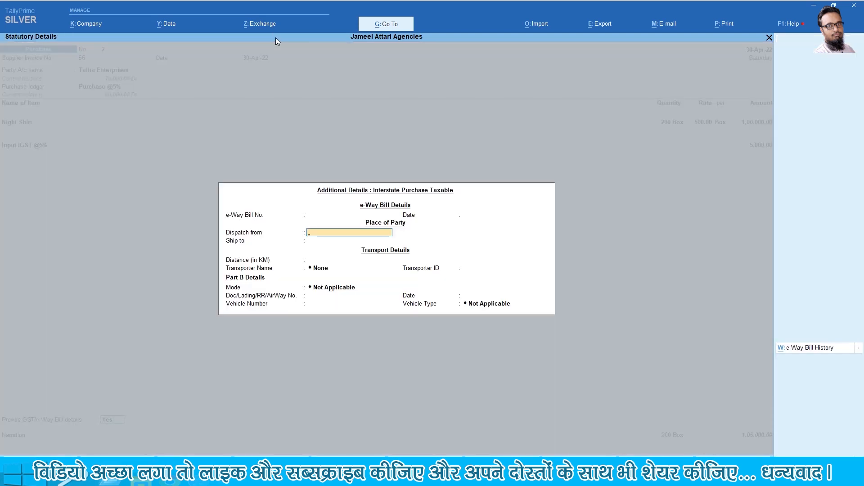
key(Escape)
key(Up)
key(Return)
key(Return)
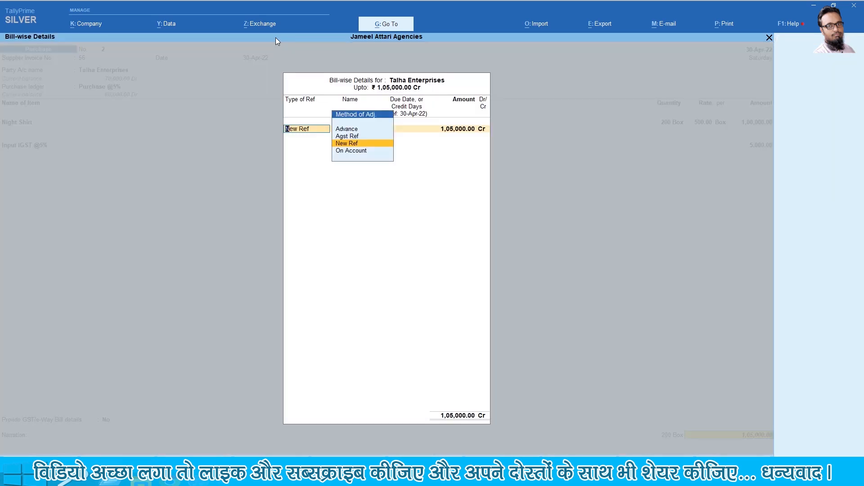
key(Return)
key(Return)
key(Return)
key(Return)
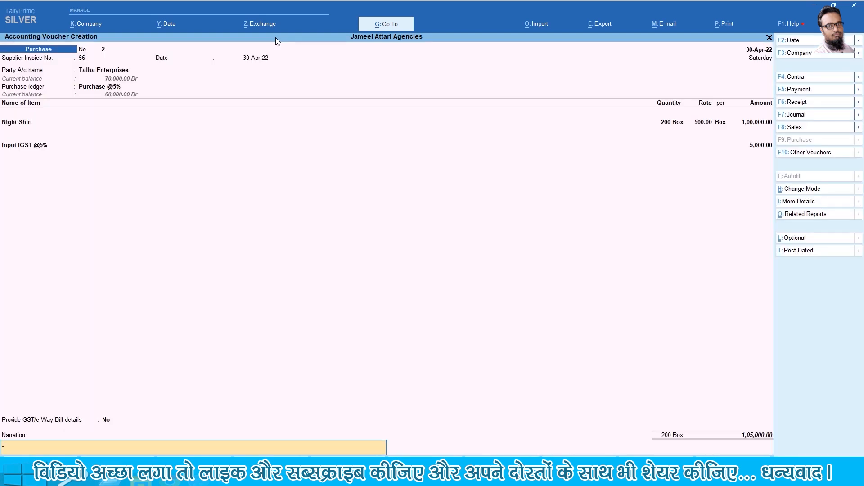
text(Goods Purchased)
key(Return)
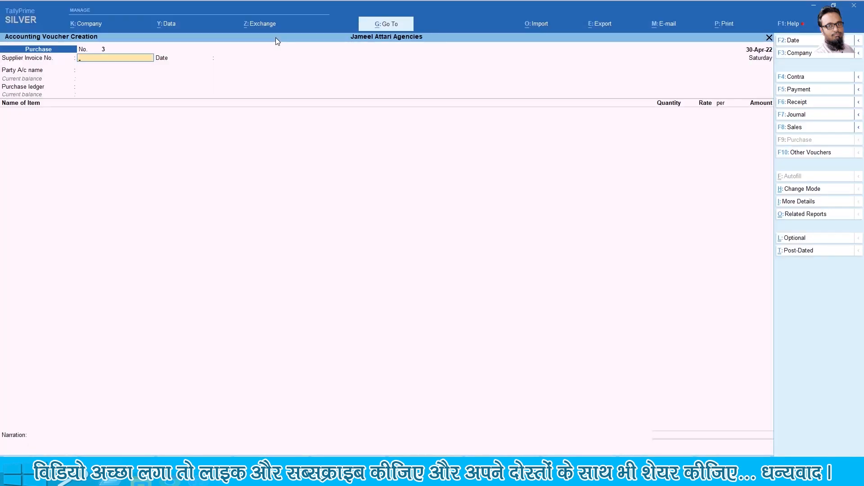
Change the purchase voucher date to 10-May-2022
key(alt+Tab)
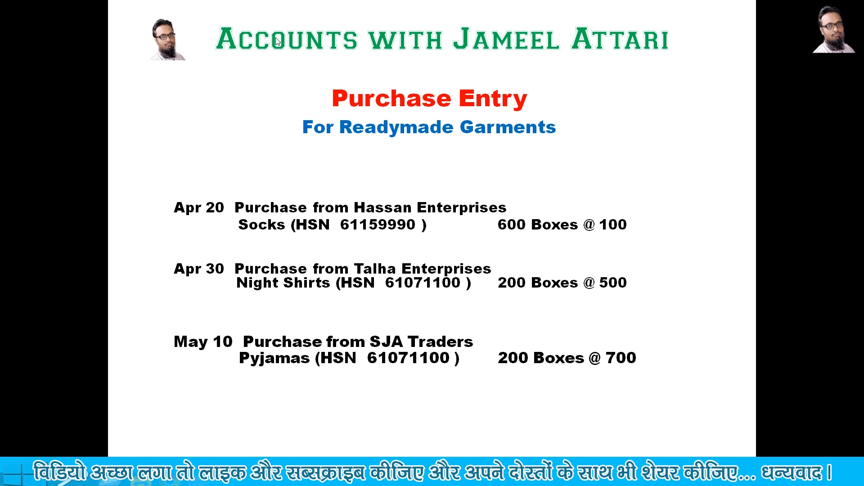
key(alt+Tab)
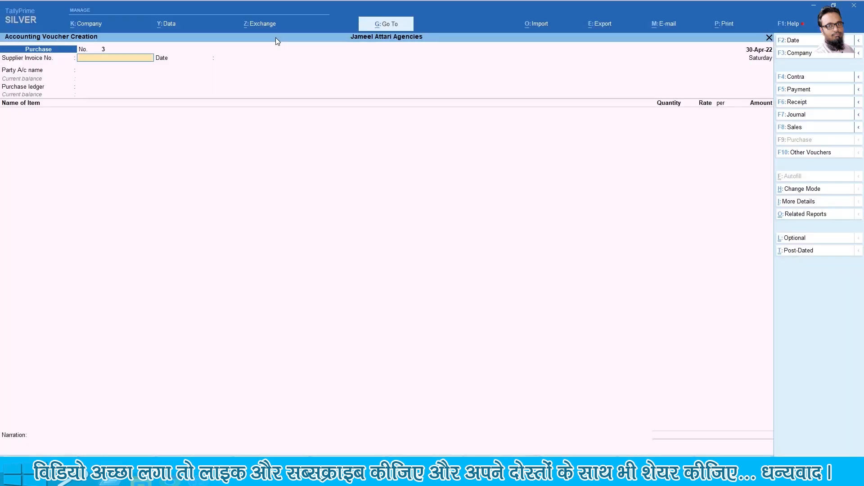
key(F2)
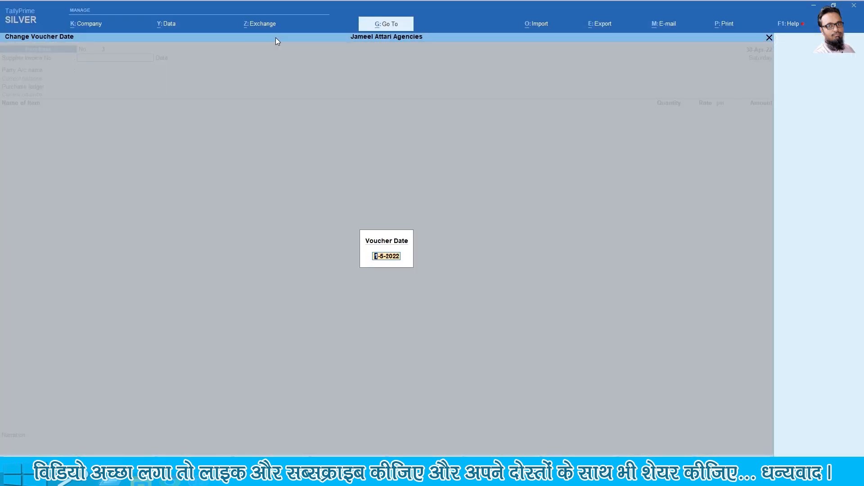
key(Delete)
text(10)
key(Return)
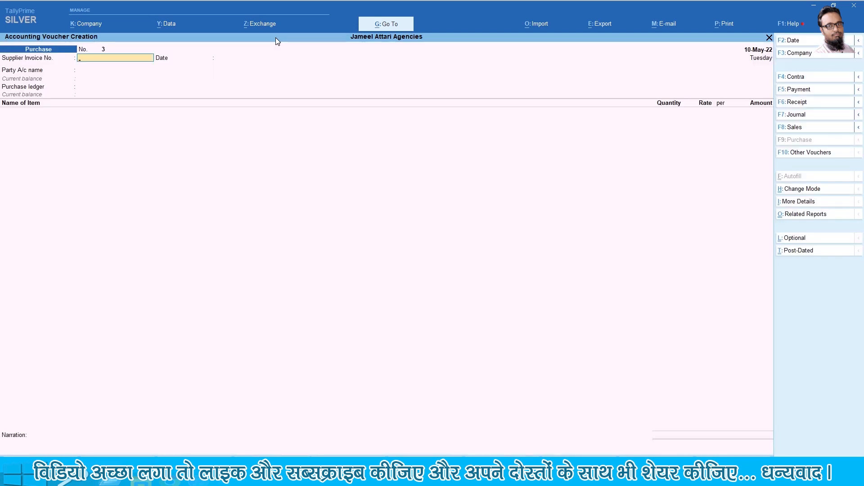
Keep invoice 56 and select SJA Traders, state Rajasthan, as the supplier
key(Return)
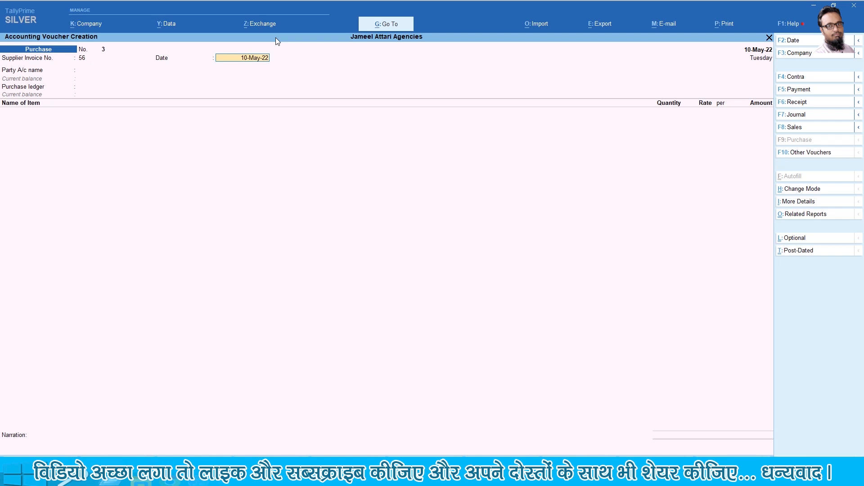
key(Return)
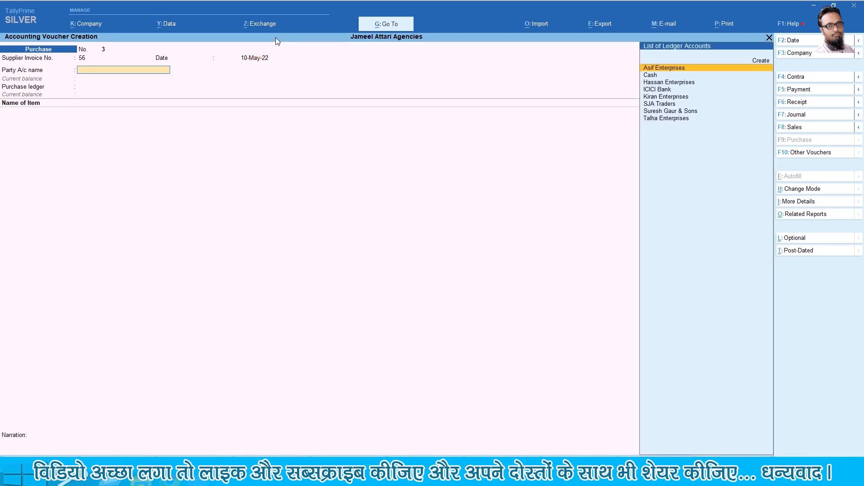
text(Sj)
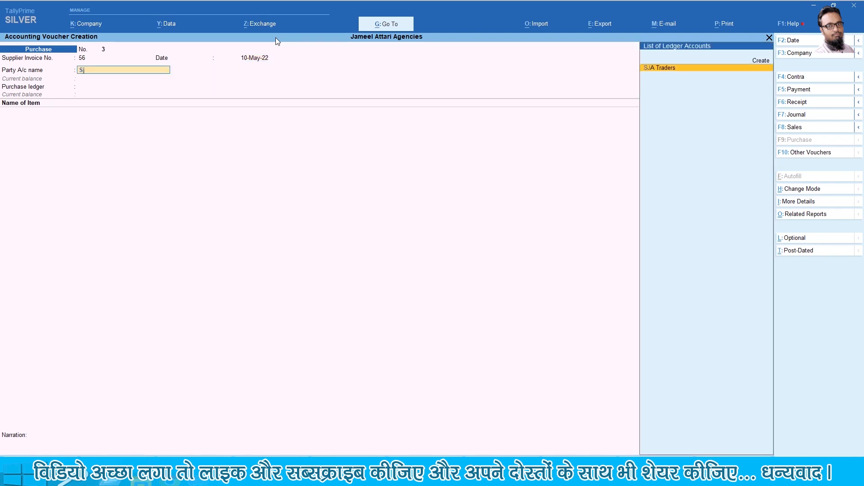
key(Return)
key(Return)
key(Return)
key(Return)
key(Return)
key(Return)
key(Return)
key(Return)
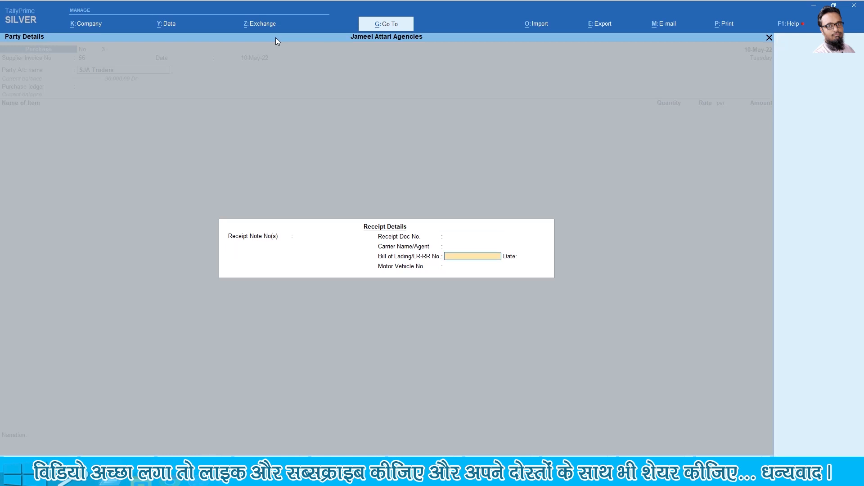
key(Return)
key(Return)
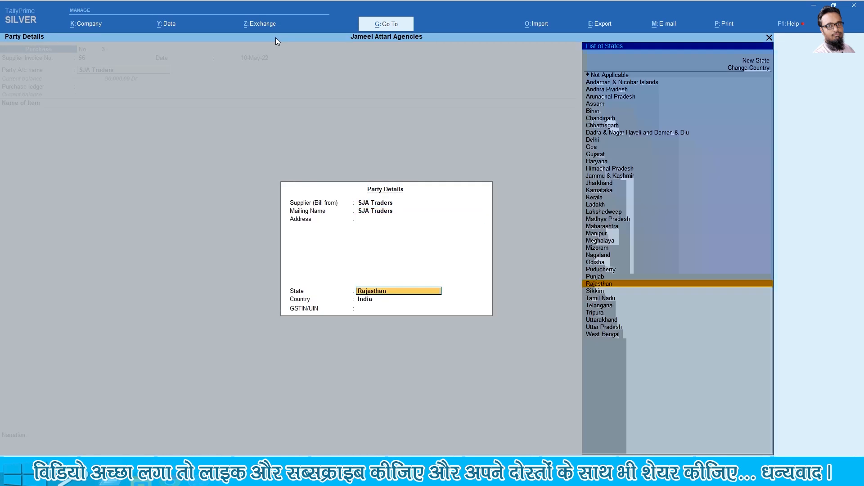
key(Return)
key(Return)
key(Return)
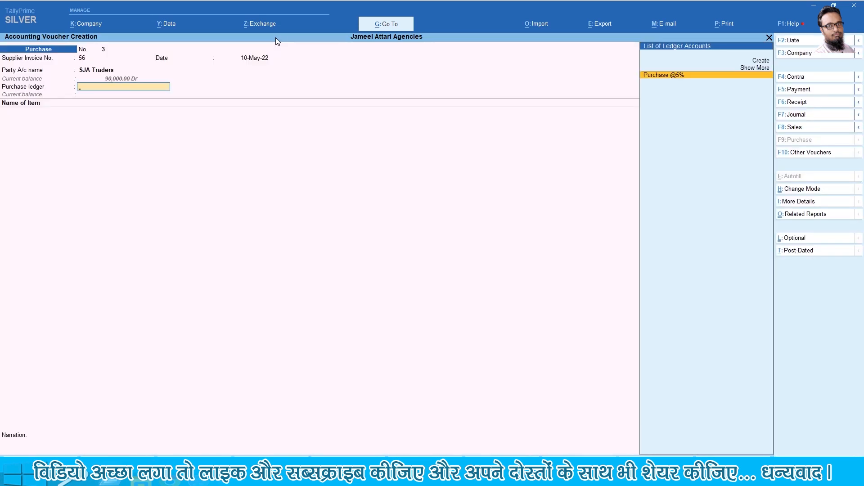
key(Return)
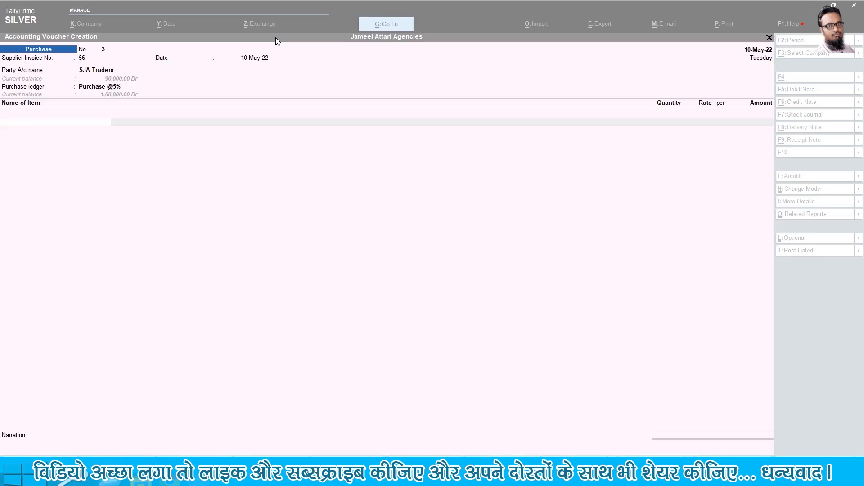
Add Pyjamas, 200 boxes at a rate of 700
text(Py)
key(Return)
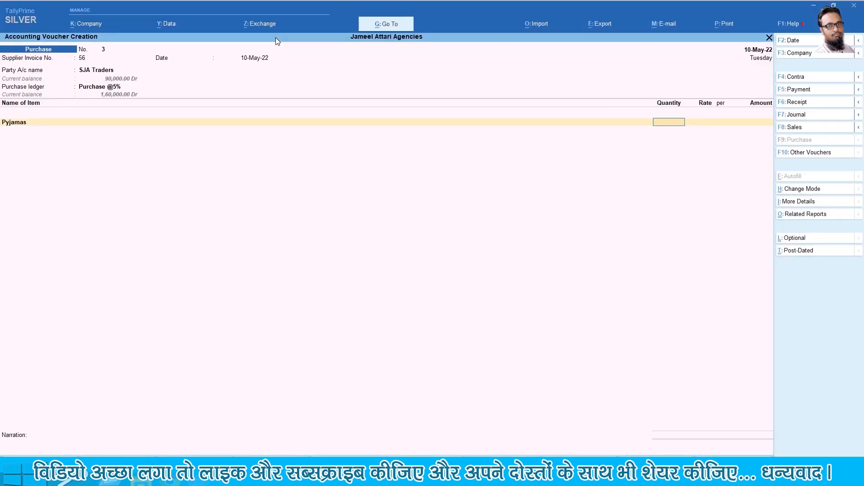
text(200)
key(Return)
text(700)
key(Return)
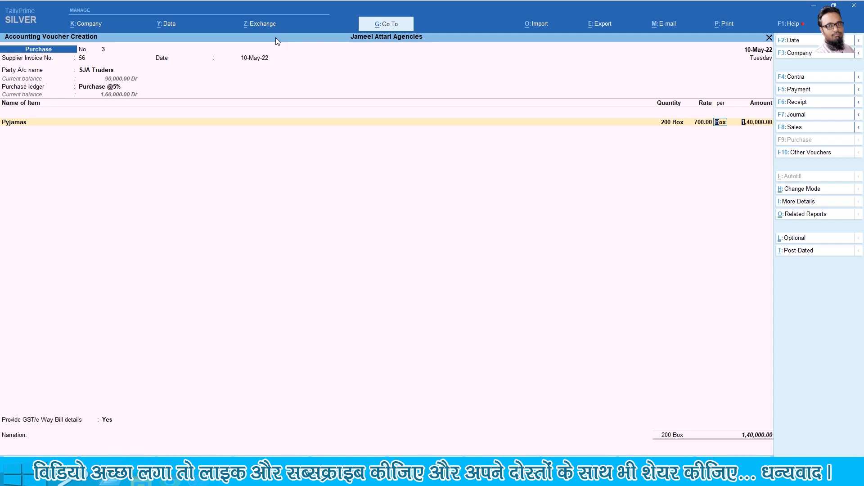
key(Return)
key(Return)
key(Return)
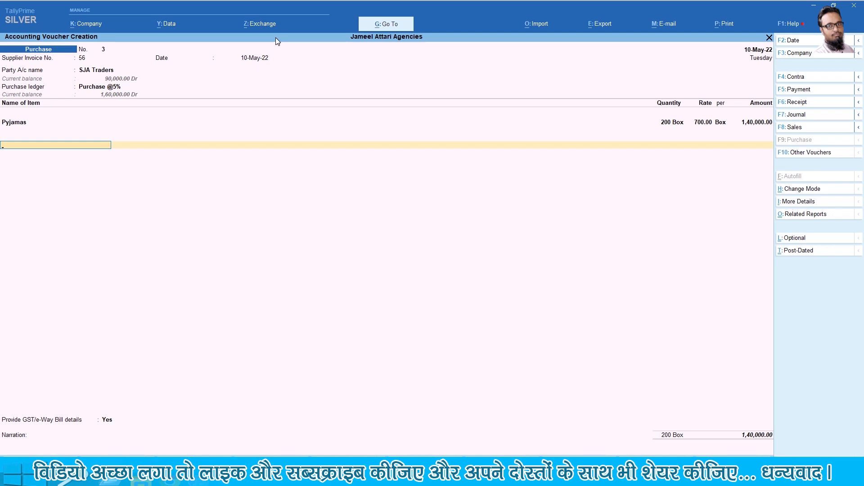
Add Input SGST 2.5% and Input CGST 2.5% at 3,500 each
text(Input)
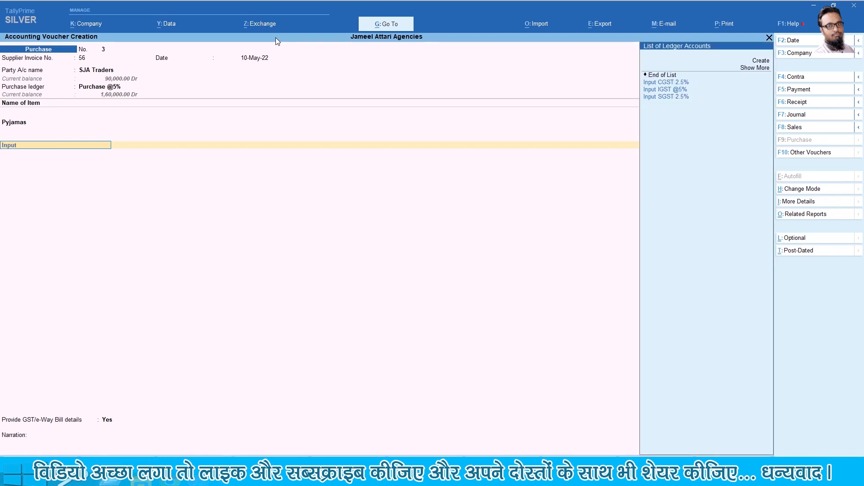
text( S)
key(Return)
key(Return)
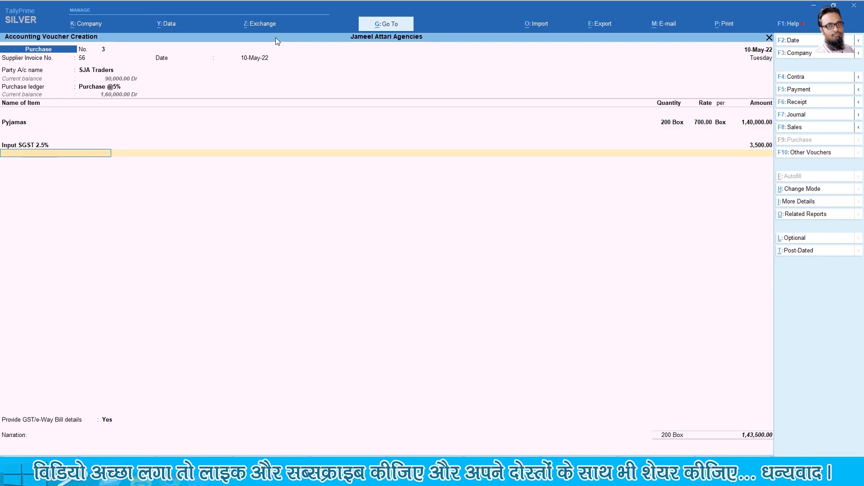
text(Input Ig)
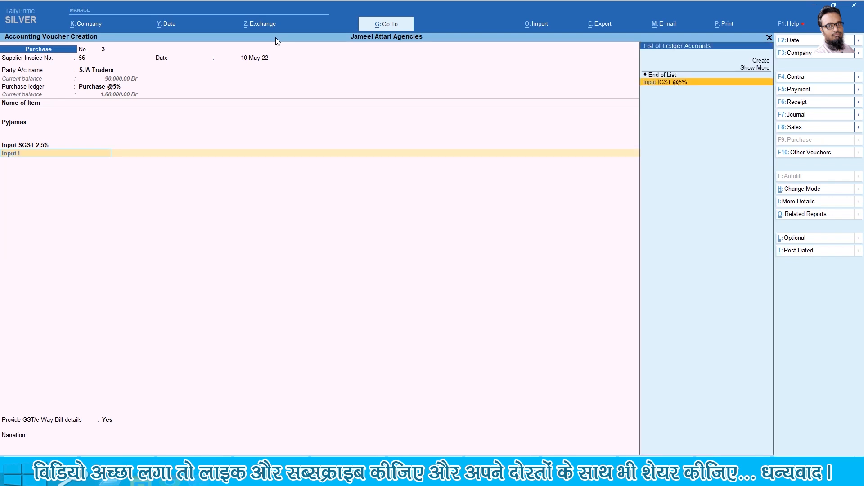
key(BackSpace)
key(BackSpace)
text(c)
key(Return)
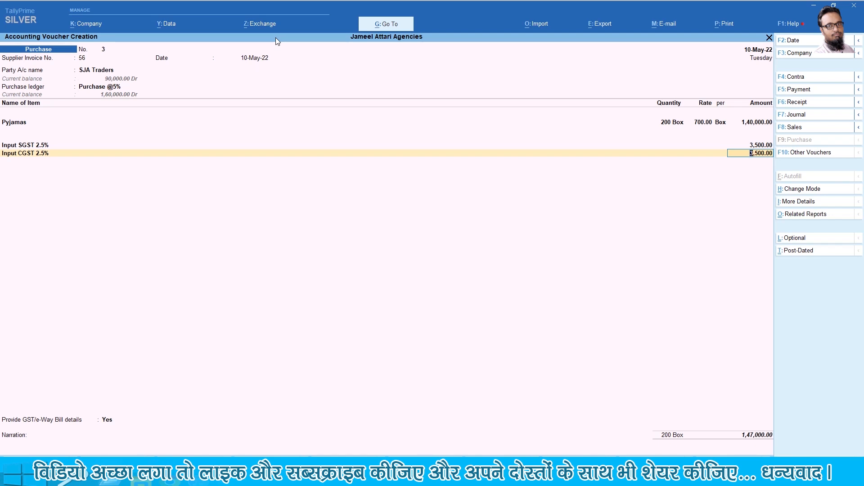
Answer No to GST details and allocate the bill Agst Ref 56
key(Return)
key(Return)
key(Down)
key(Return)
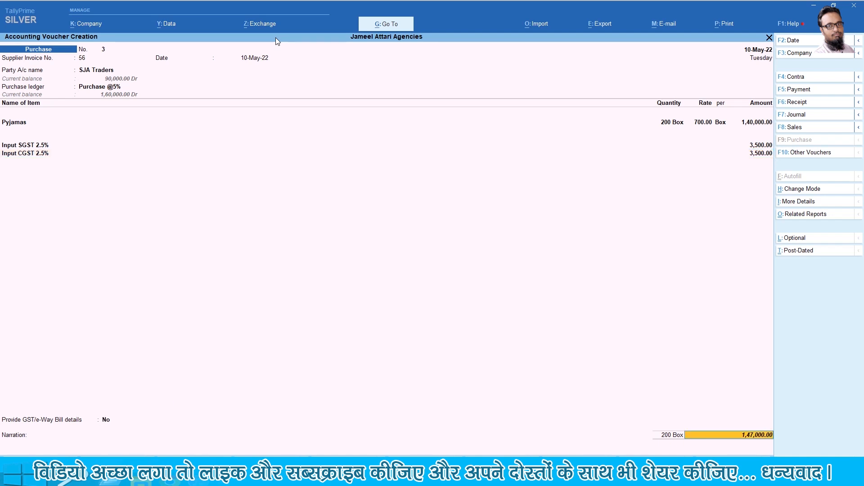
key(Return)
key(Up)
key(Return)
key(Return)
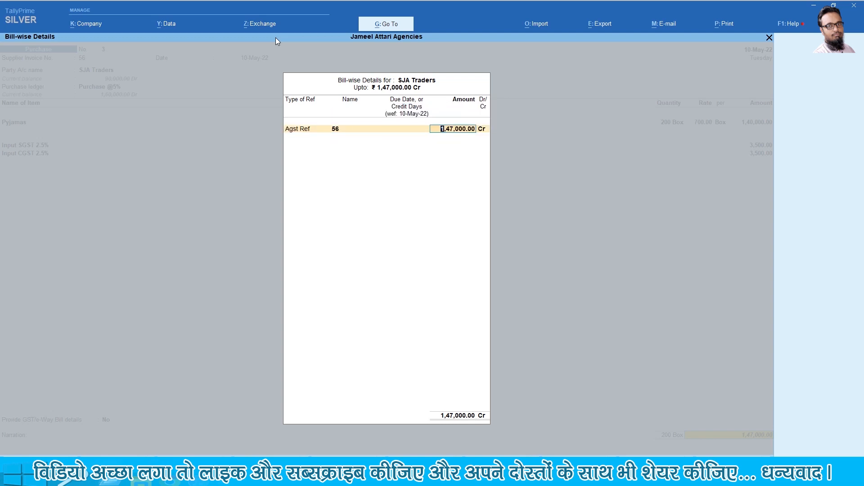
key(Return)
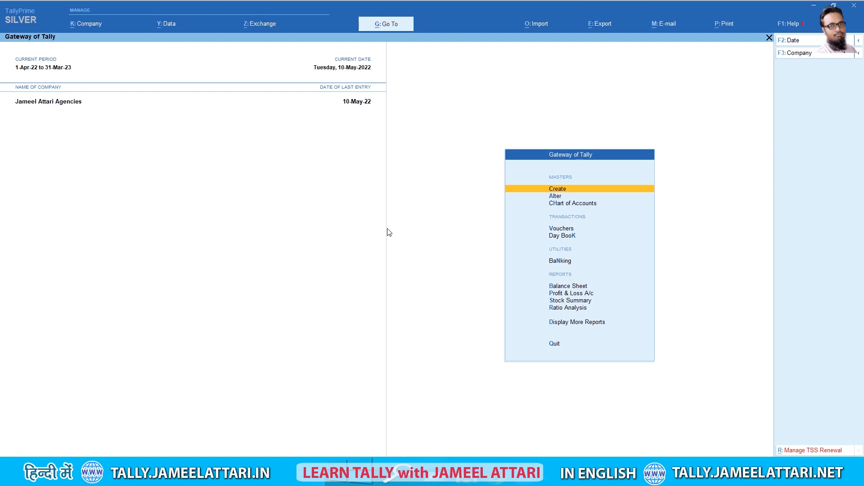
Move to the voucher entry option on the Gateway of Tally menu
key(Down)
key(Down)
key(Down)
Open a Sales voucher and change its date to the 15th
key(Return)
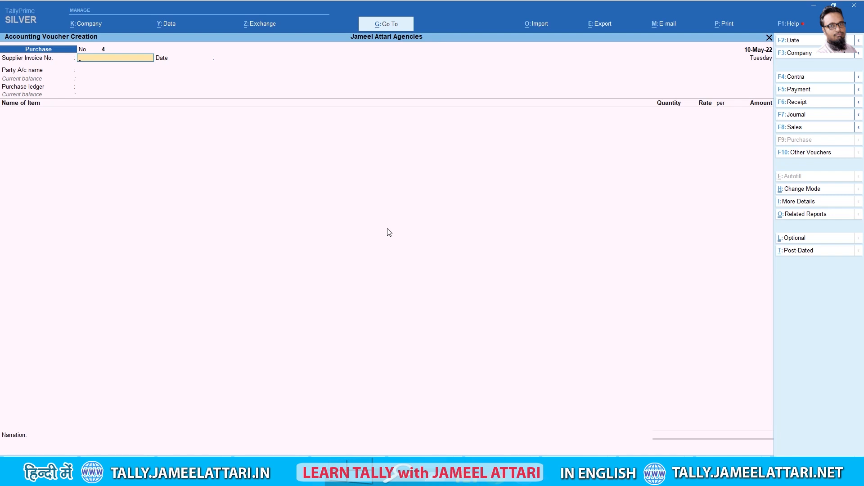
click(800, 127)
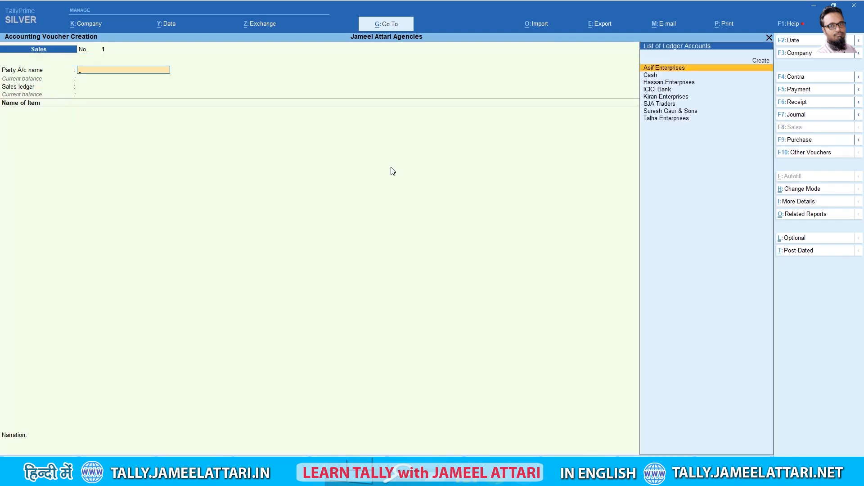
key(alt+Tab)
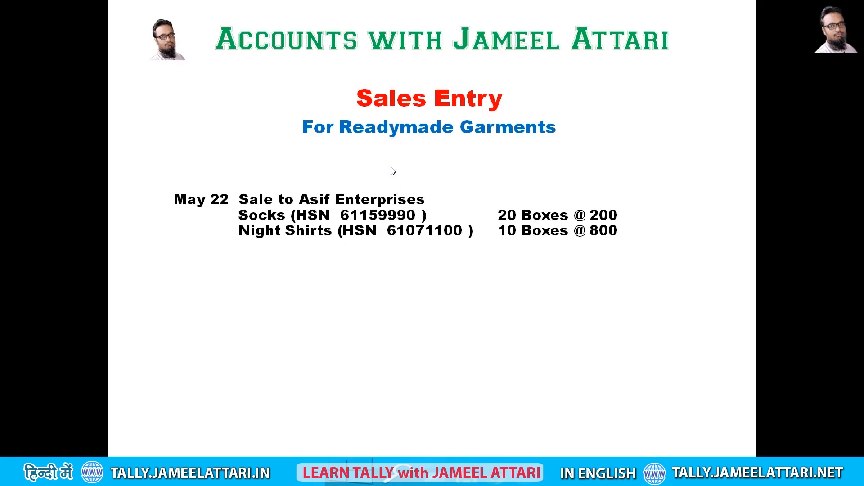
key(alt+Tab)
key(F2)
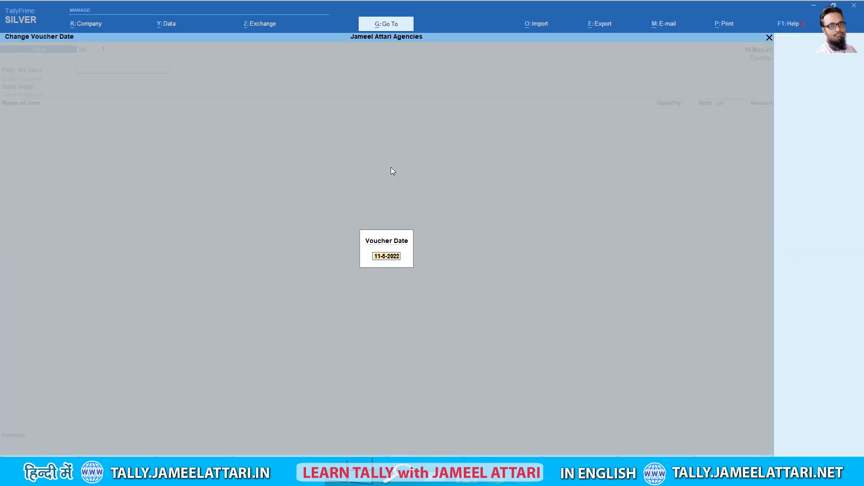
key(Delete)
key(Delete)
text(15)
key(Return)
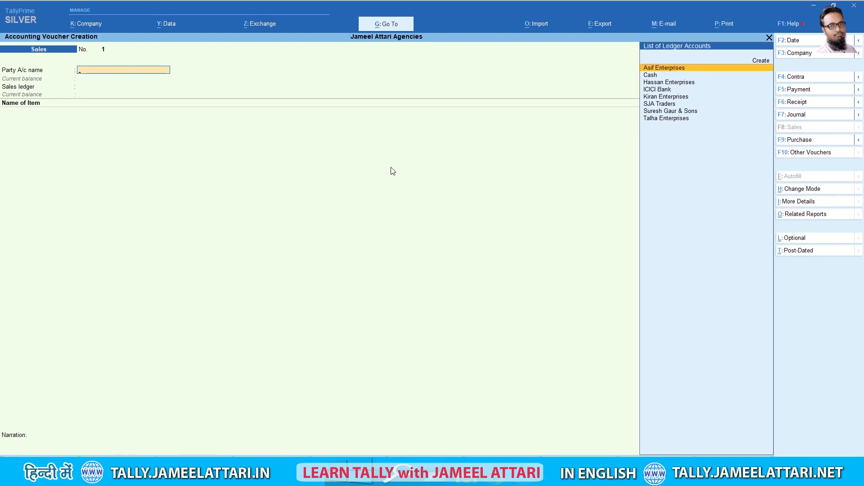
Select Asif Enterprises as party and Sales @5% as the sales ledger
key(Return)
key(Return)
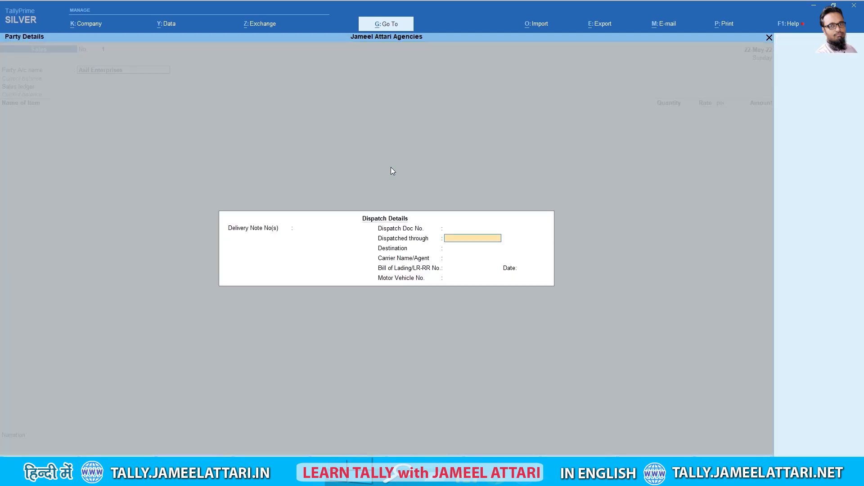
key(Return)
key(Return)
key(Return)
key(Return)
key(Return)
key(Return)
key(Return)
key(Return)
key(Return)
key(Return)
key(Return)
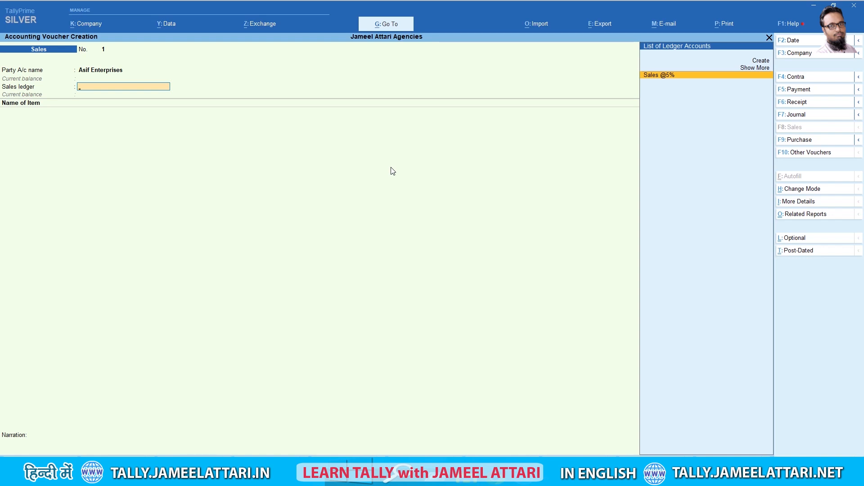
key(Return)
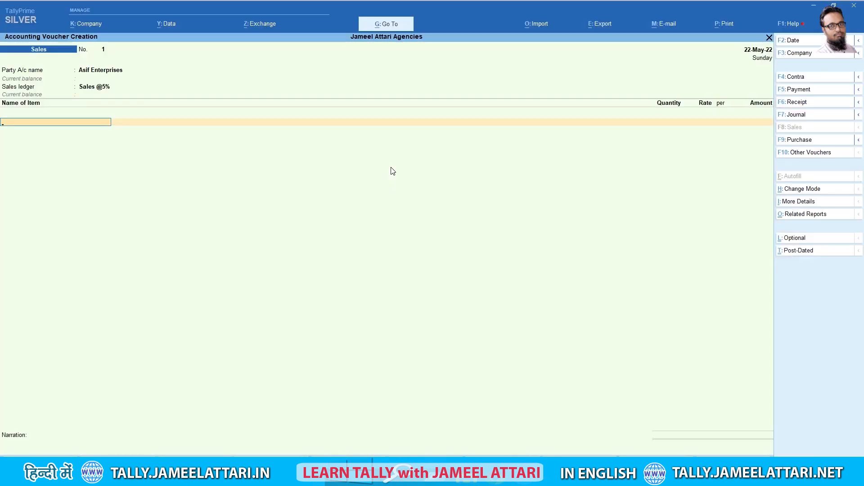
Add Socks 20 boxes at 200 and Night Shirt 10 boxes at 800
text(Sock)
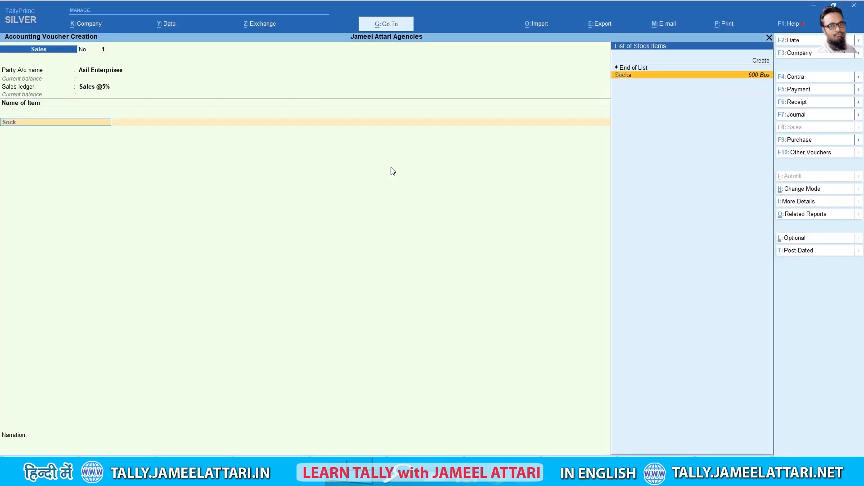
key(Return)
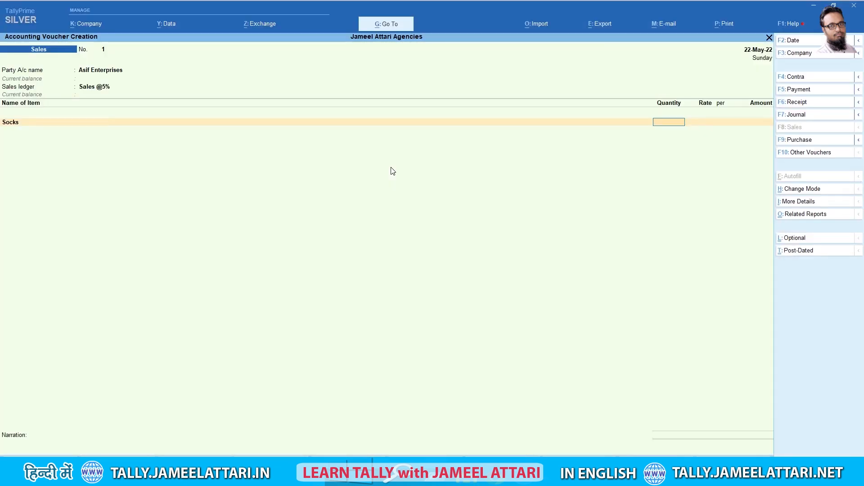
text(20)
key(Return)
text(200)
key(Return)
key(Return)
key(Return)
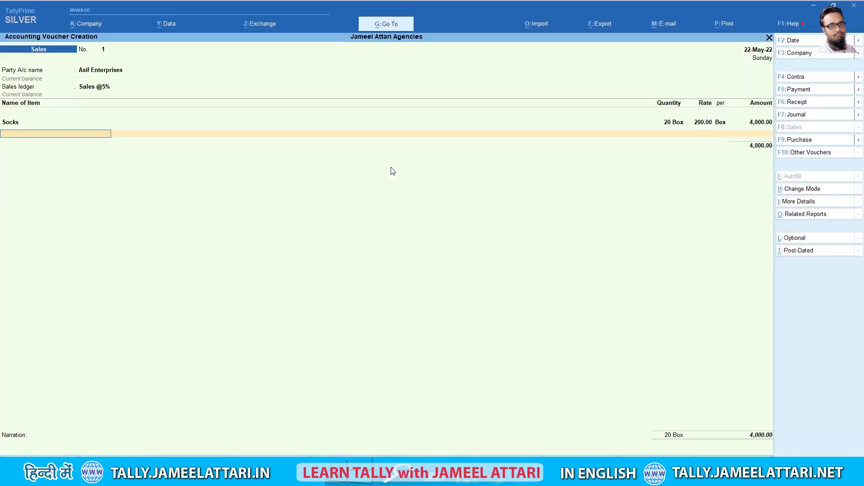
text(n)
key(Return)
text(10)
key(Return)
text(800)
key(Return)
key(Return)
key(Return)
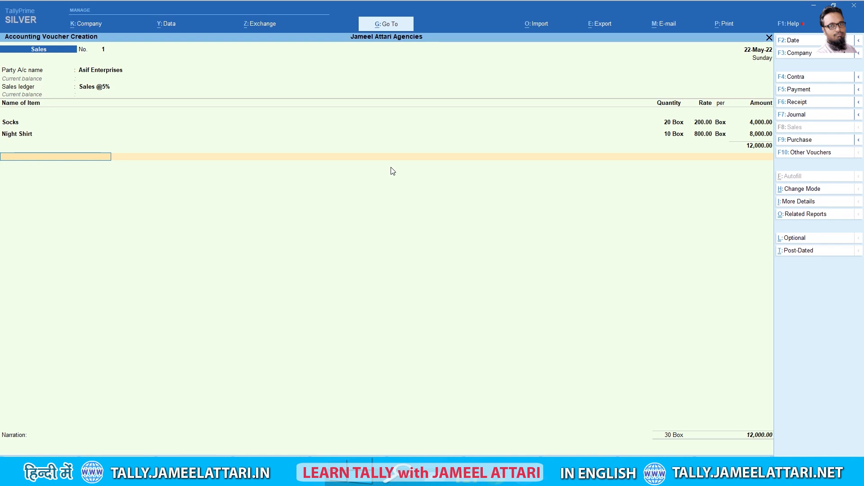
Add Output CGST @2.5% and Output SGST @2.5% at 300 each
text(Out)
key(Return)
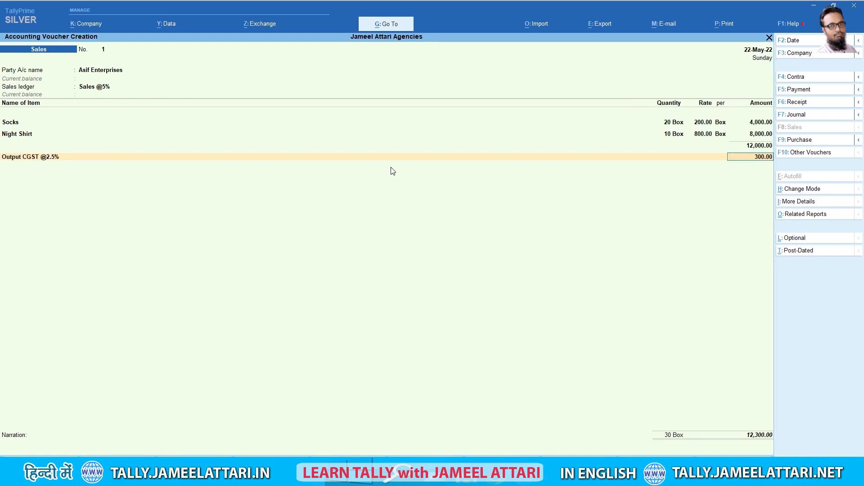
key(Return)
text(Out)
key(Down)
key(Down)
key(Down)
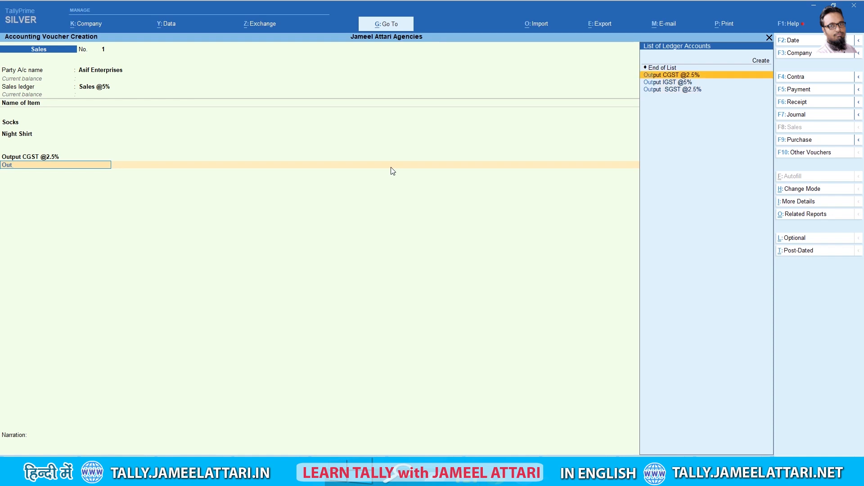
key(Return)
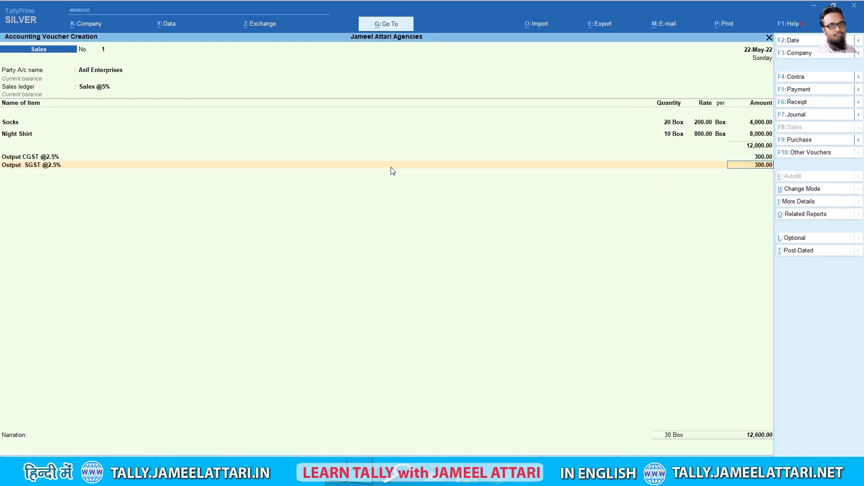
key(Return)
key(Return)
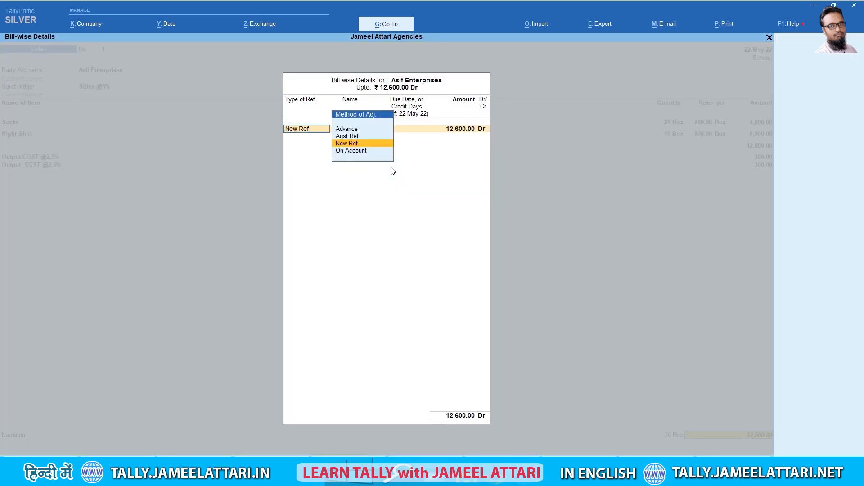
Record the sale as new bill reference 1 with narration 'Goods Sold' and save the voucher
key(Return)
key(Return)
key(Return)
key(Return)
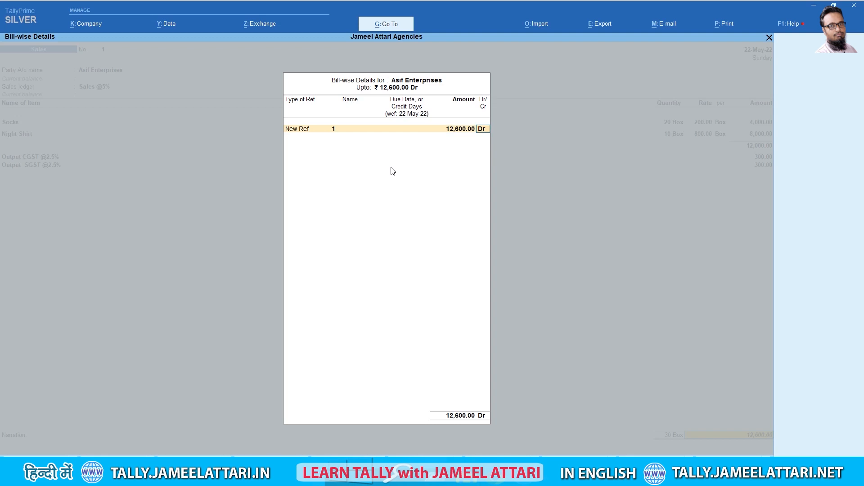
key(Return)
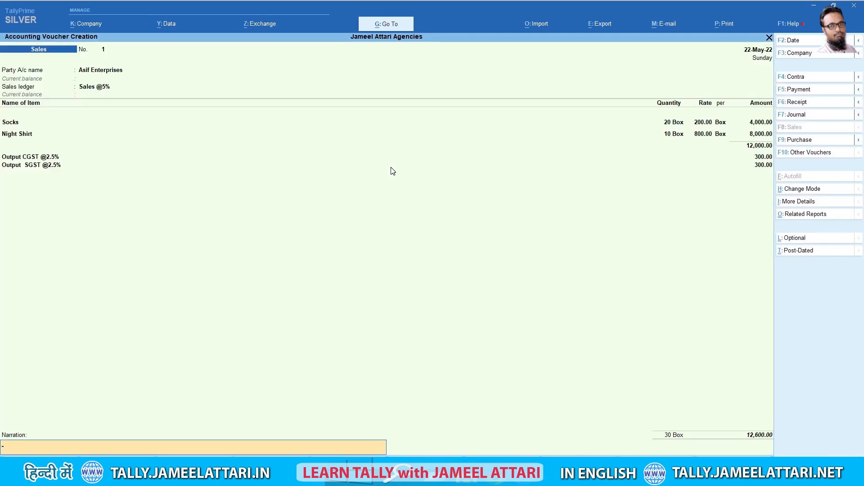
text(Goodls)
text(old)
key(Return)
key(Return)
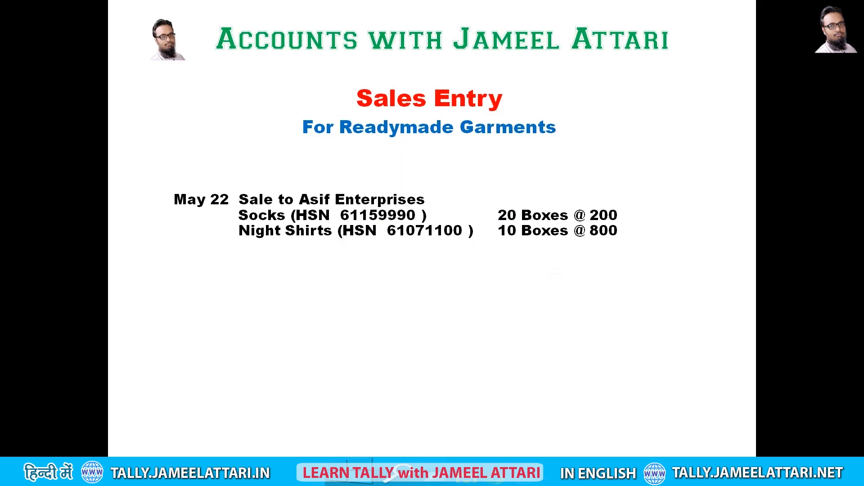
key(Right)
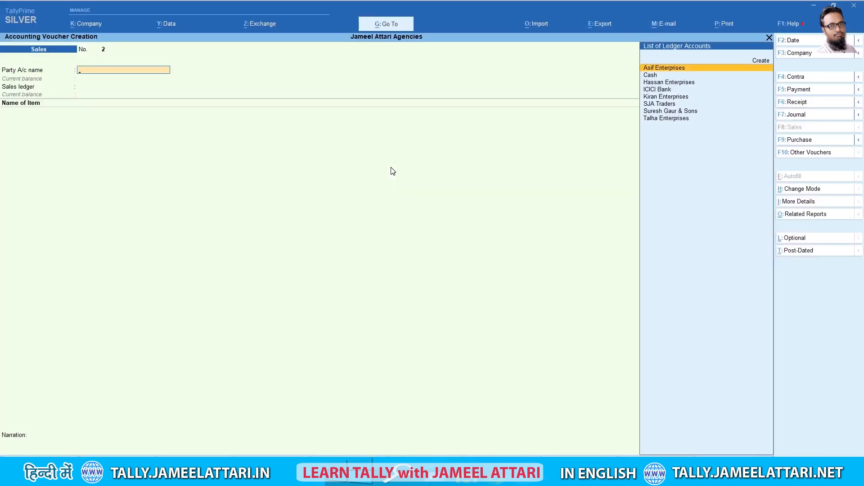
Date the sales voucher 30-5-2022 and select Suresh Gaur & Sons as the party
key(F2)
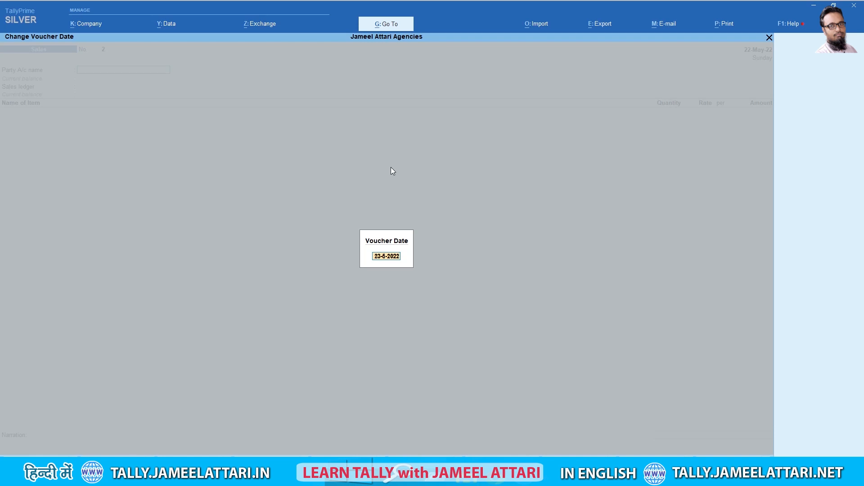
text(30su)
key(Return)
key(Return)
key(Return)
key(Return)
key(Return)
key(Return)
key(Return)
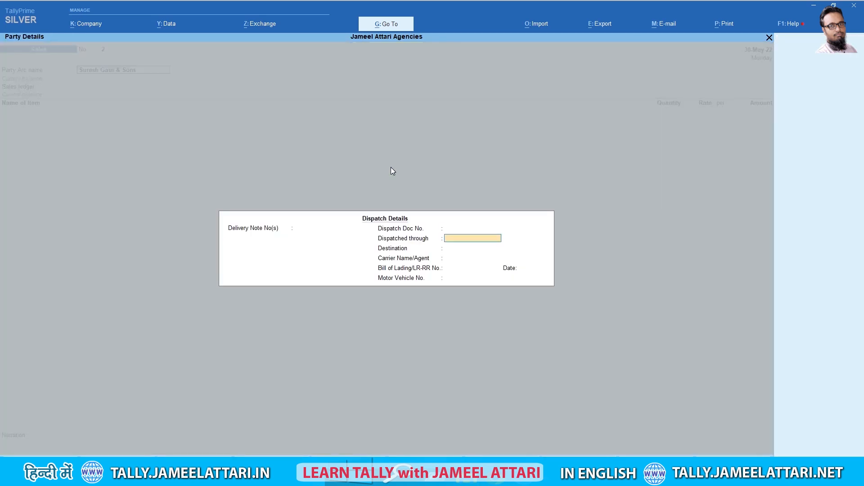
key(Return)
key(Return)
key(Return)
key(Return)
key(Return)
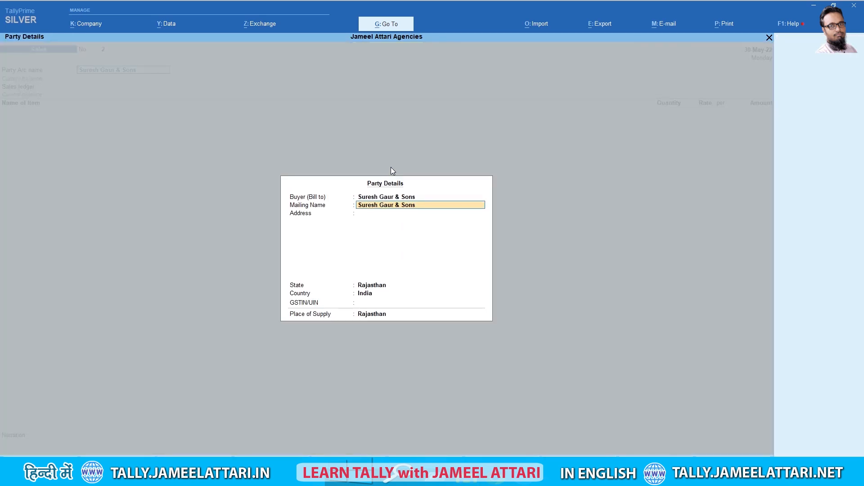
key(Return)
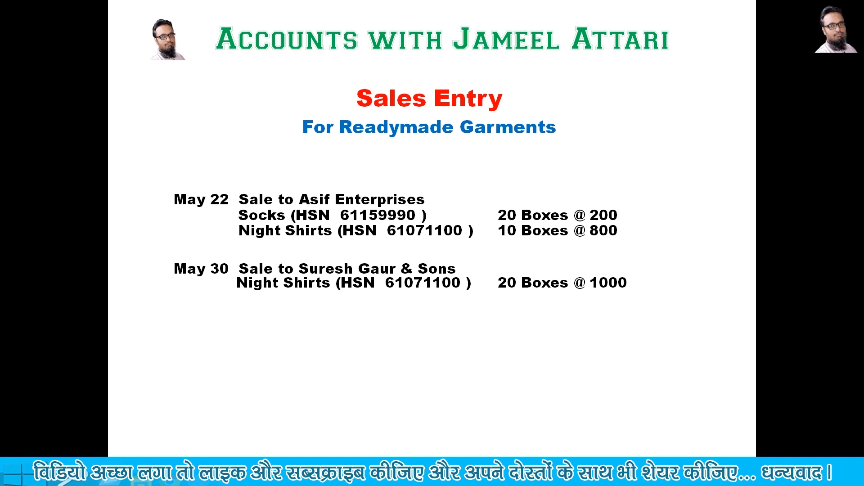
key(Right)
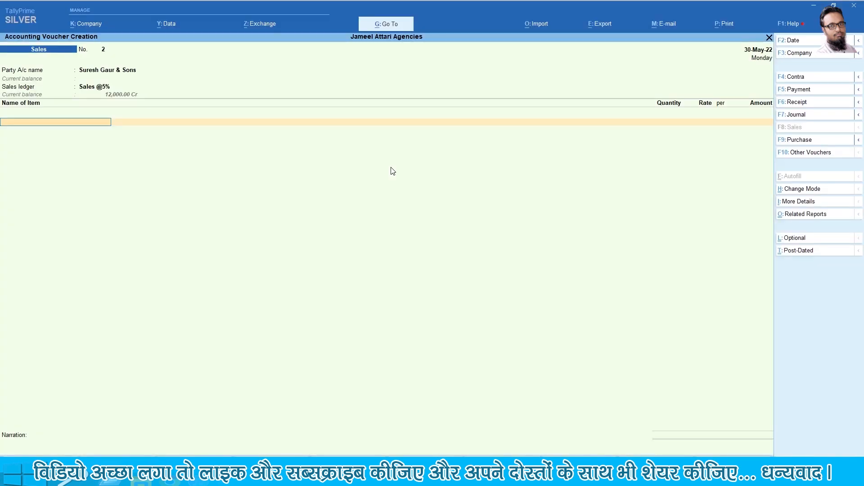
Add 20 boxes of Night Shirt at 1,000 per box
text(Ni)
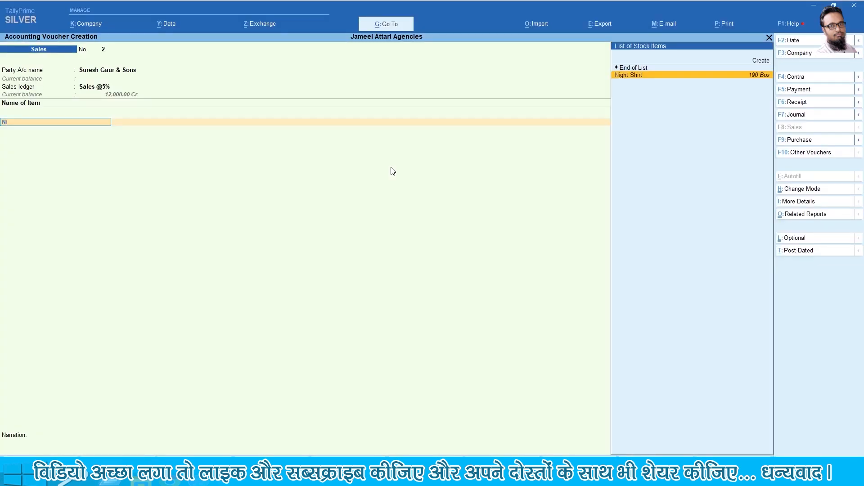
key(Return)
text(20)
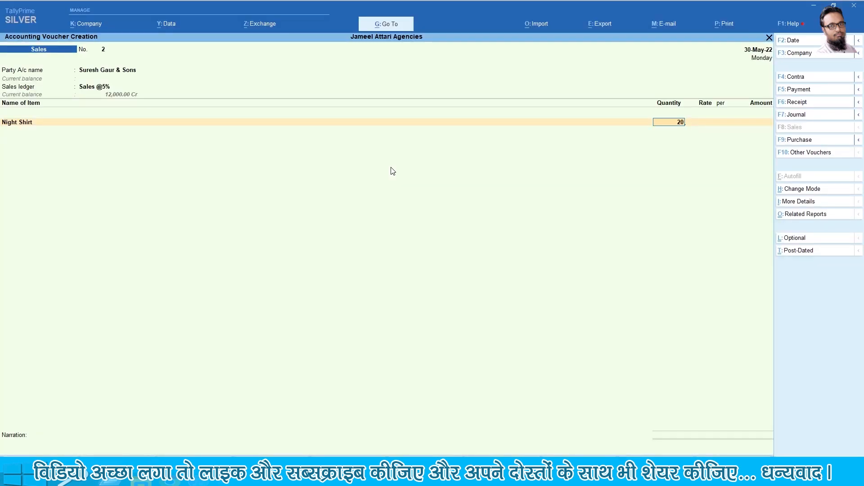
key(Return)
text(1000)
key(Return)
key(Return)
key(Return)
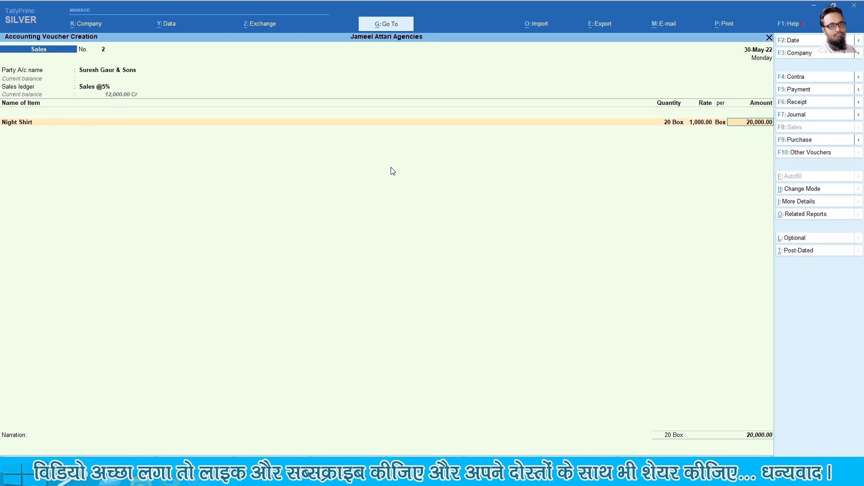
key(Return)
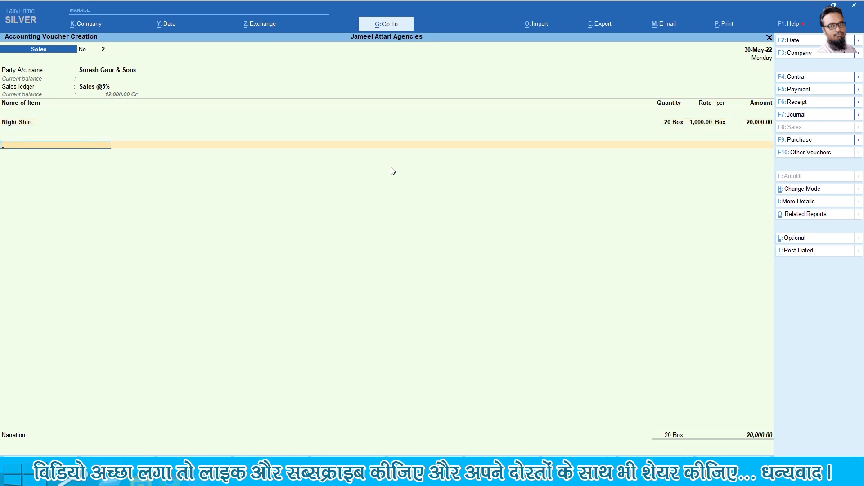
Add Output CGST and SGST @2.5% (500 each), new bill reference 2, narration 'Goods Sold'
text(Out)
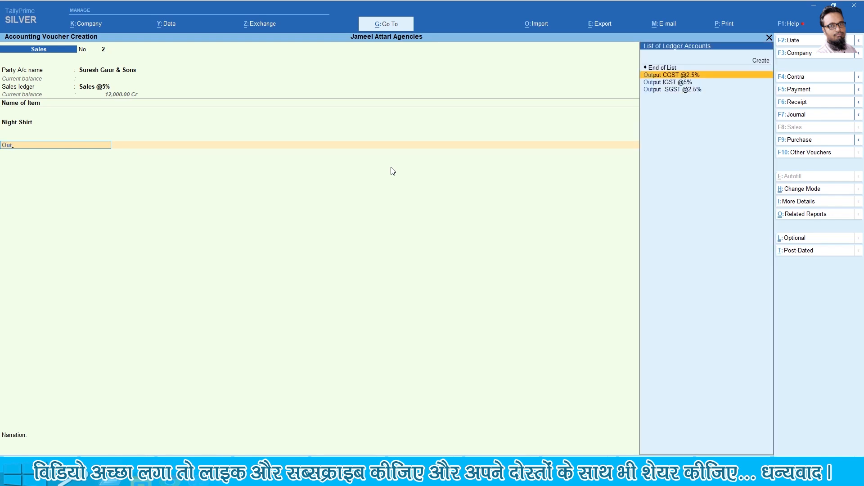
key(Return)
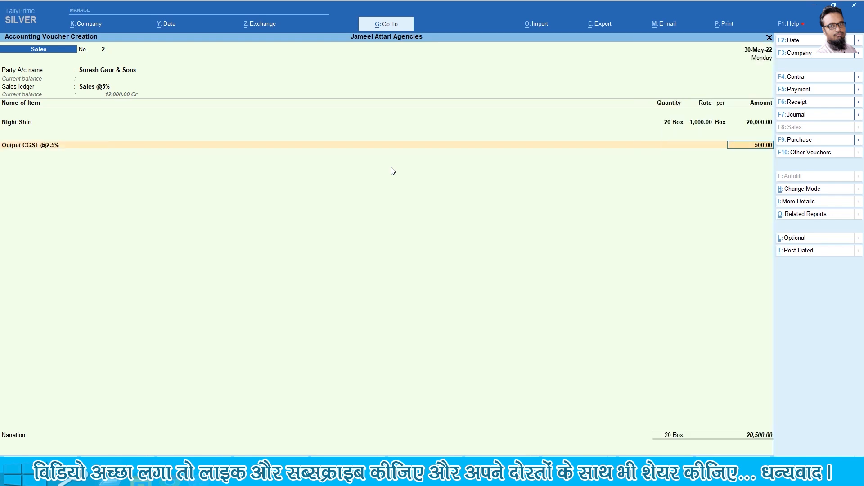
key(Return)
text(Out)
key(Down)
key(Down)
key(Return)
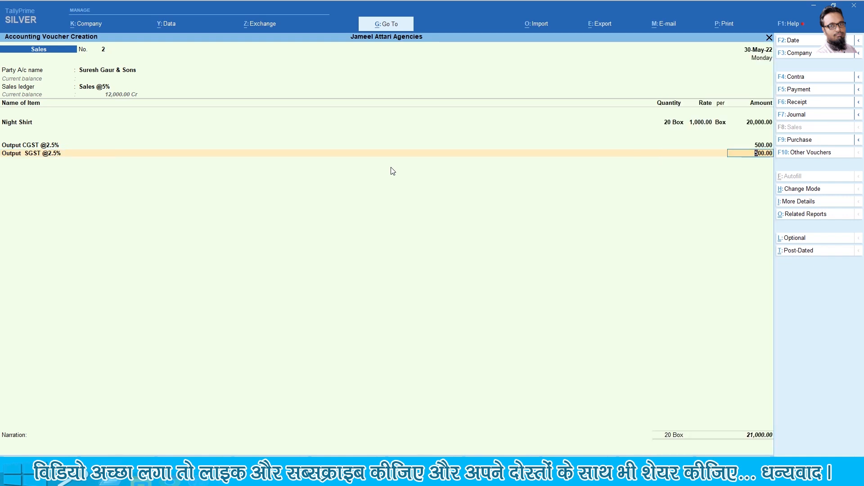
key(Return)
key(Return)
key(Return)
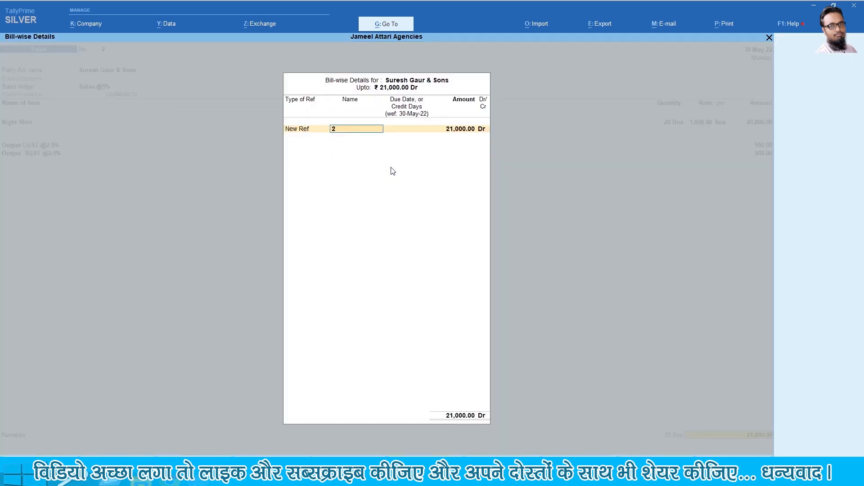
key(Return)
key(Return)
key(Return)
key(Return)
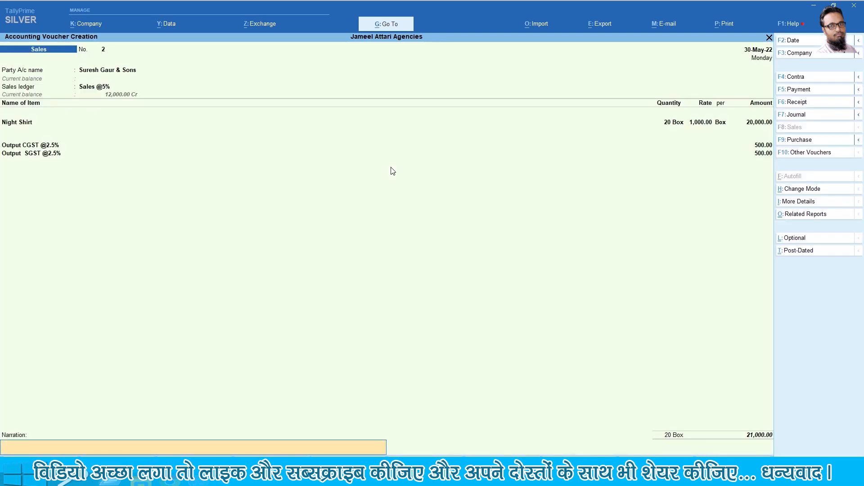
text(Goods Sold)
key(Return)
key(Return)
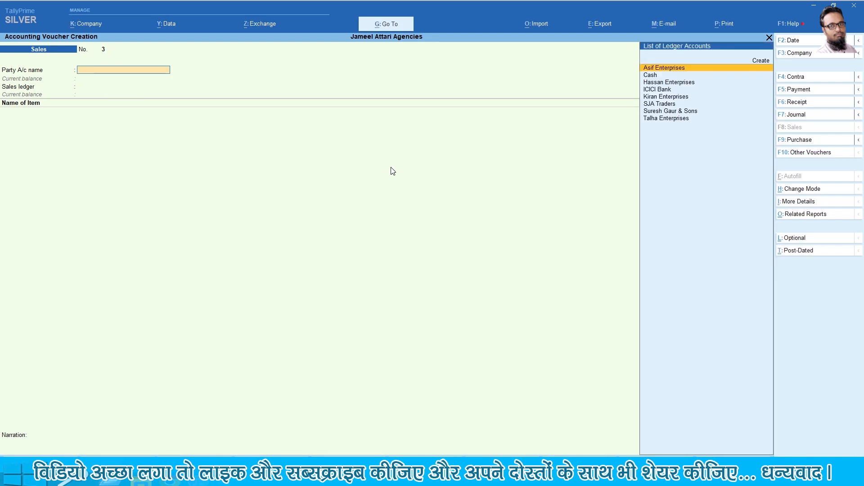
Change the voucher date to 12-Jun-22 and select Kiran Enterprises as the party
key(alt+Tab)
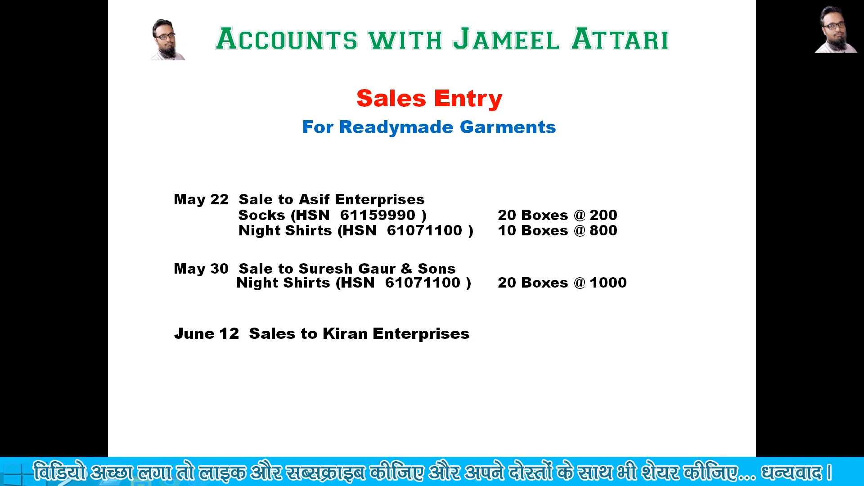
key(alt+Tab)
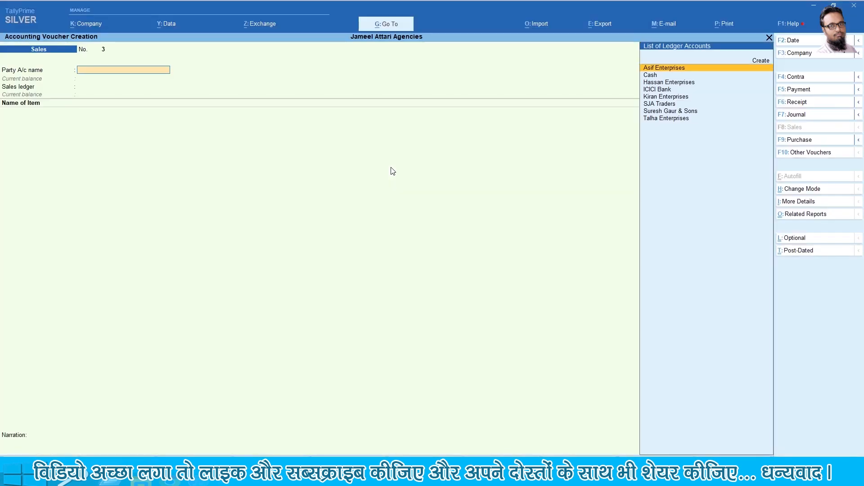
key(F2)
key(Delete)
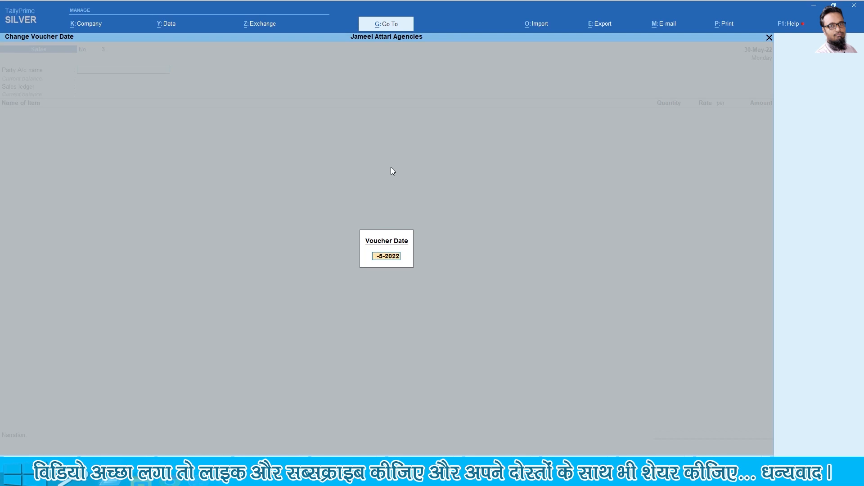
text(12)
key(Return)
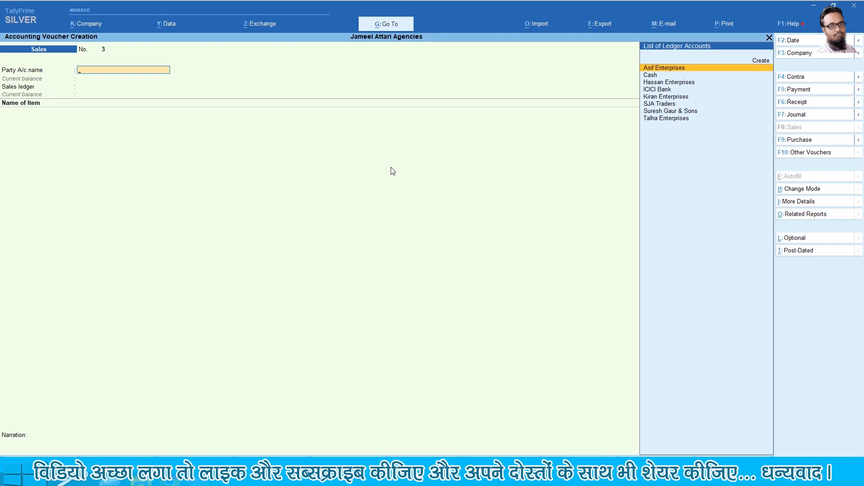
text(K)
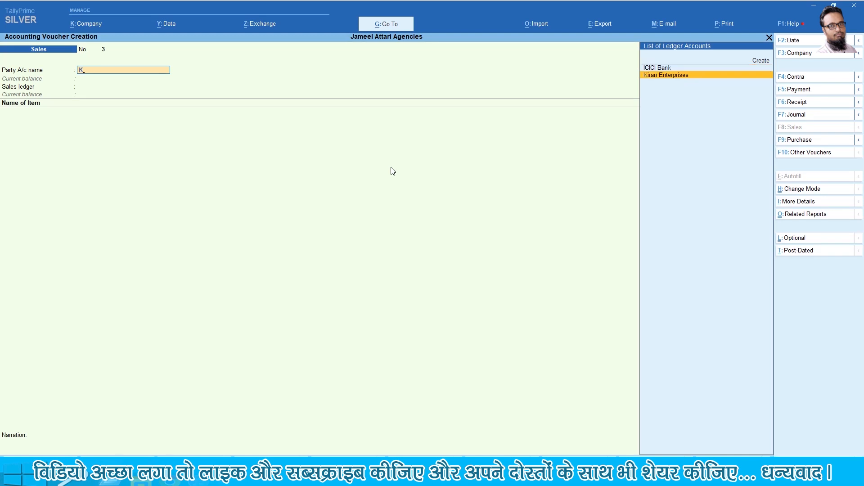
key(Return)
key(Return)
key(Return)
key(Return)
key(Return)
key(Return)
key(Return)
key(Return)
key(Return)
key(Return)
key(Return)
key(Return)
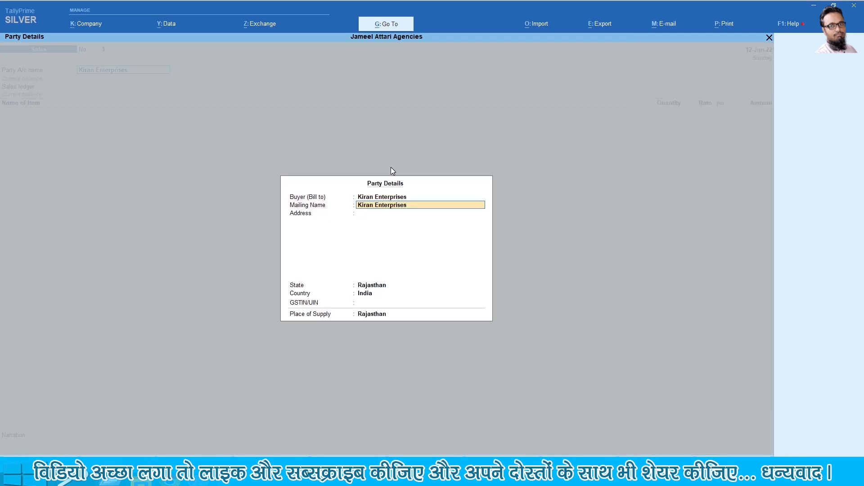
key(Return)
key(Return)
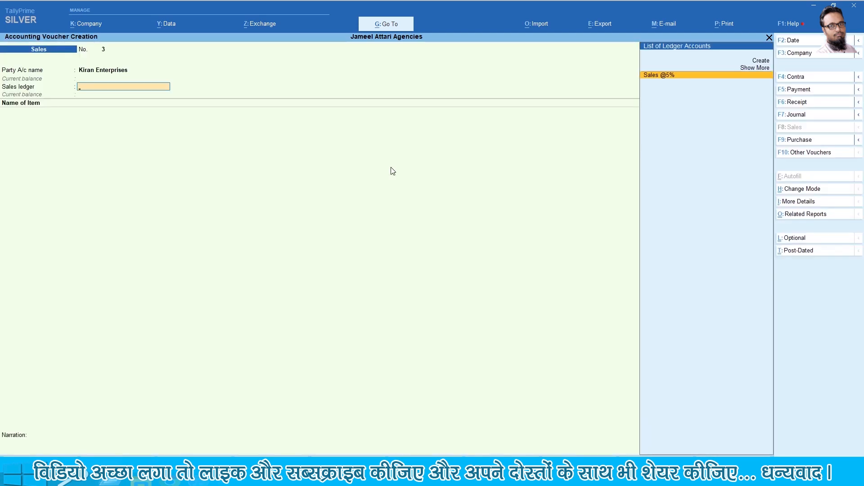
key(Return)
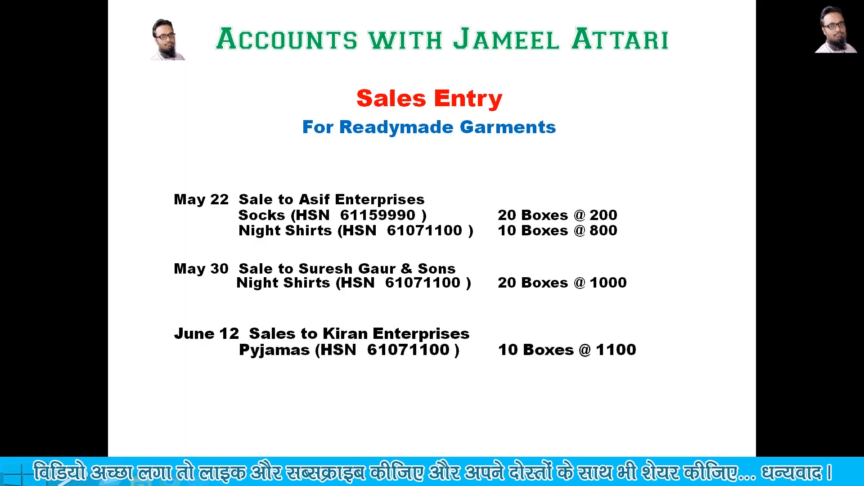
Add 10 boxes of Pyjamas at 1,100 each, totalling 11,000
key(alt+Tab)
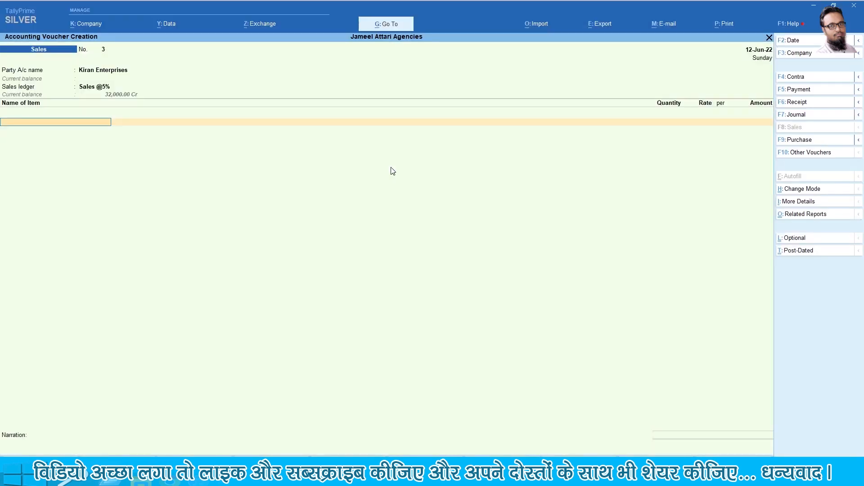
text(Py)
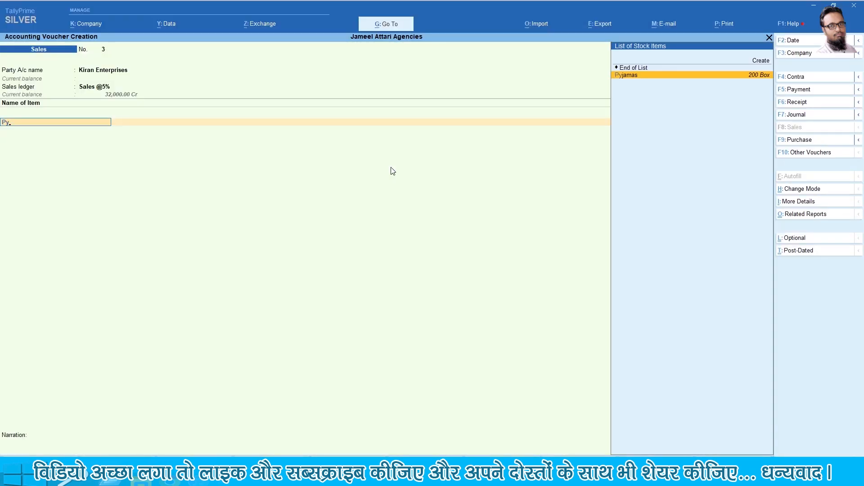
key(Return)
text(10)
key(Return)
text(1100)
key(Return)
key(ctrl)
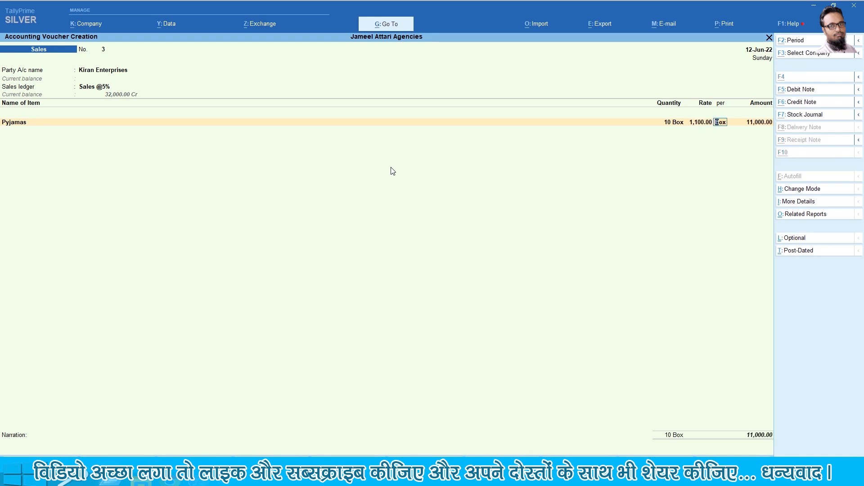
key(Return)
key(Return)
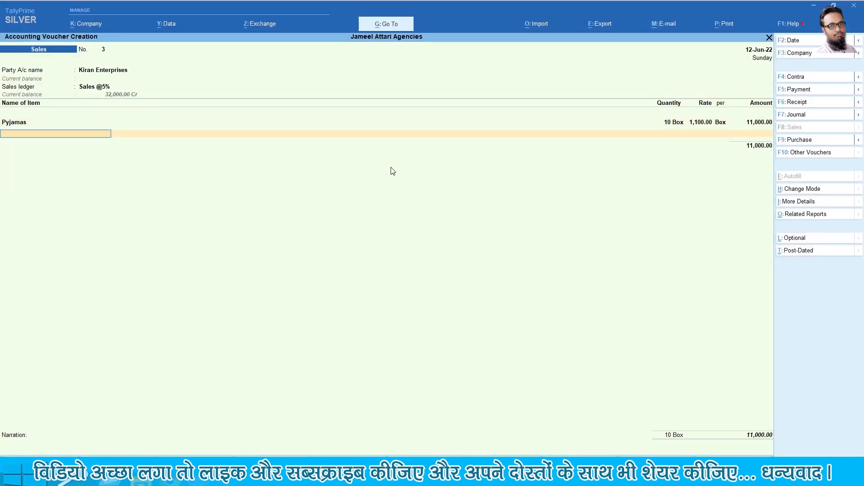
key(Return)
Add Output CGST and SGST @2.5% (275 each), a new bill reference, and narration 'Goods Sold'
text(Out)
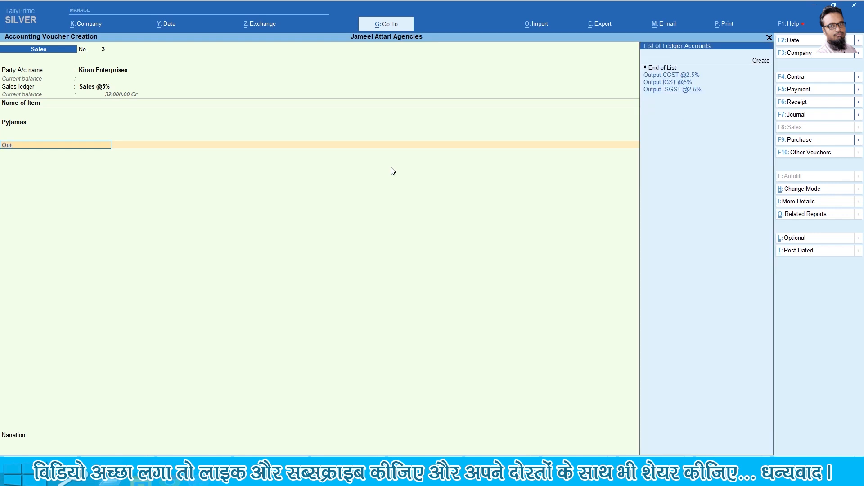
key(Down)
key(Return)
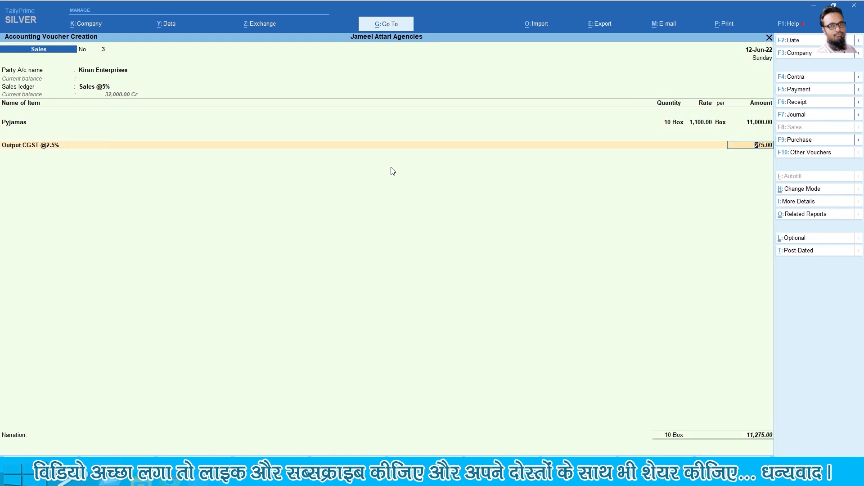
key(Return)
text(Out)
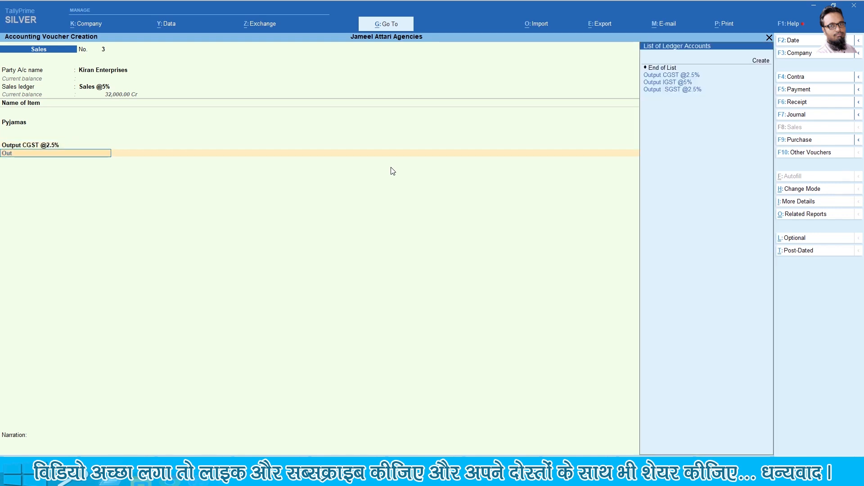
key(Down)
key(Down)
key(Return)
key(Return)
key(Return)
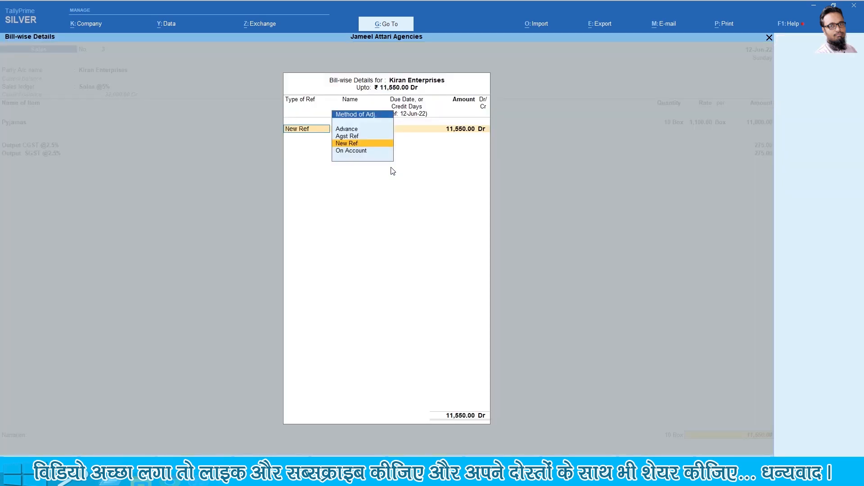
key(Return)
key(Return)
key(Return)
key(Return)
key(Return)
text(Goods Sold)
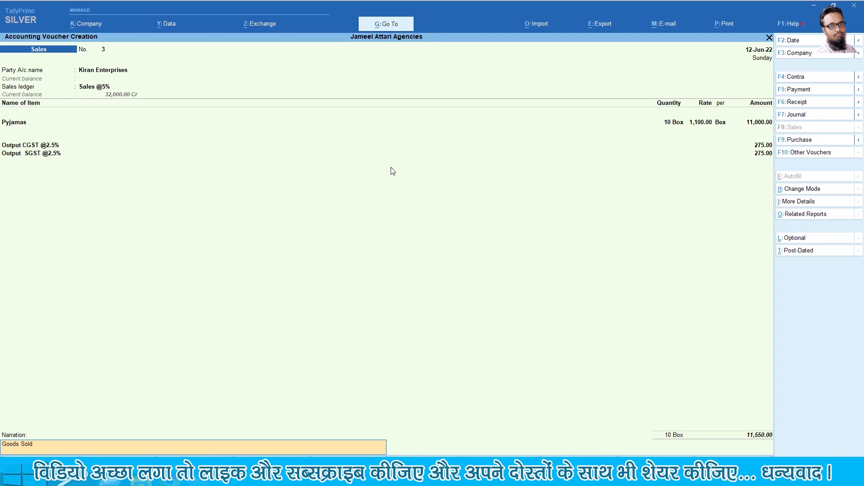
key(Return)
key(Return)
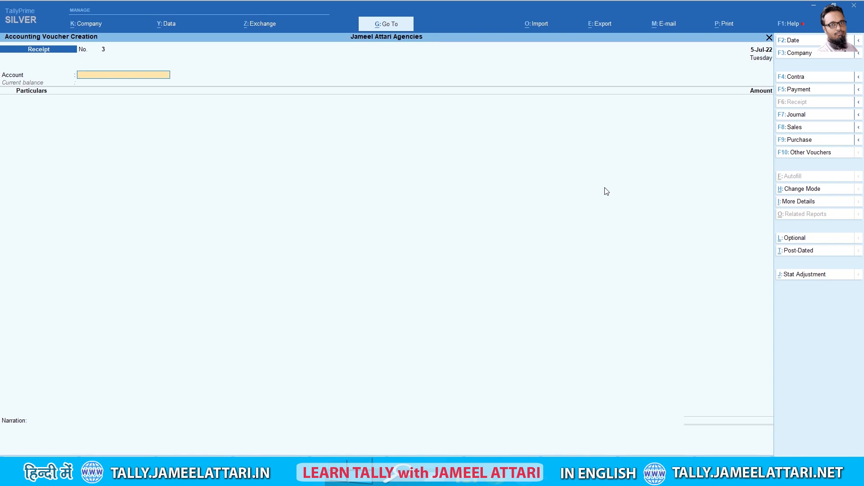
Receive 10,000 in Cash from Asif Enterprises against bill 1 and type a payment narration
text(Cas)
key(Return)
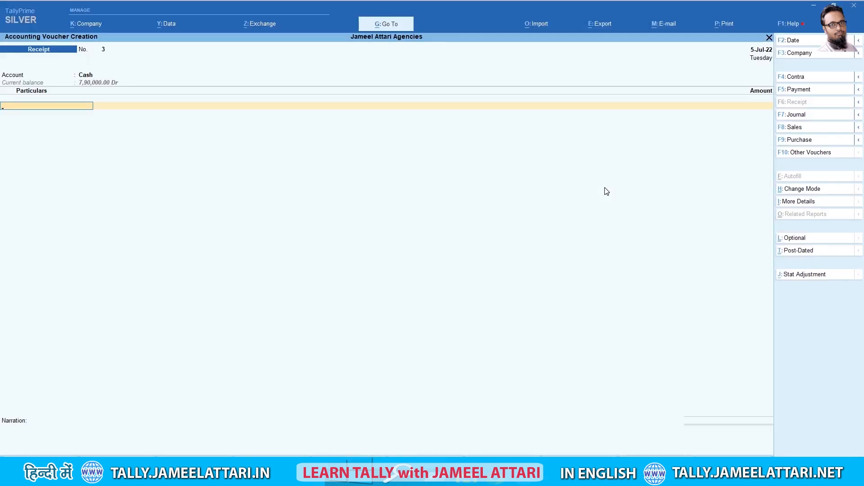
text(Asif Enterprises)
key(Return)
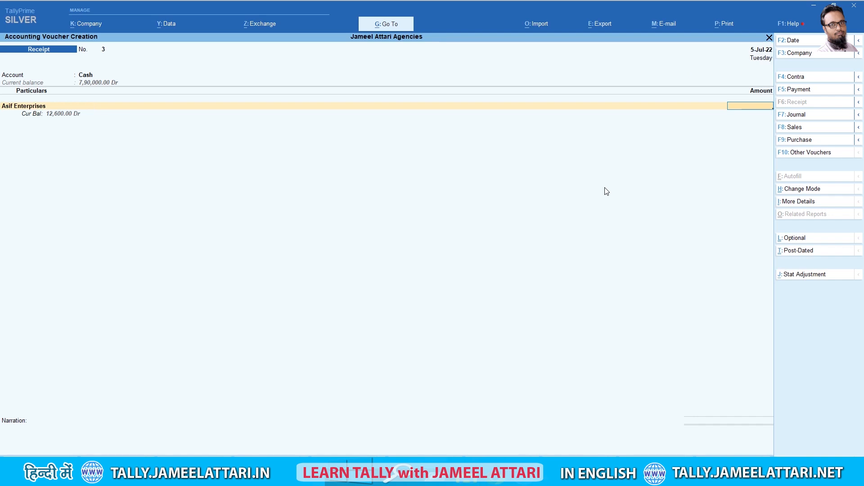
text(10)
text(000)
key(Return)
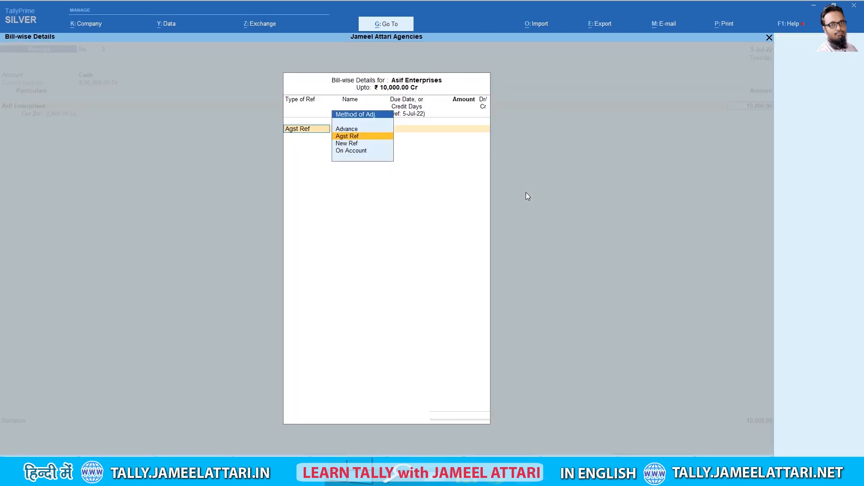
key(Return)
key(Return)
key(Return)
key(Return)
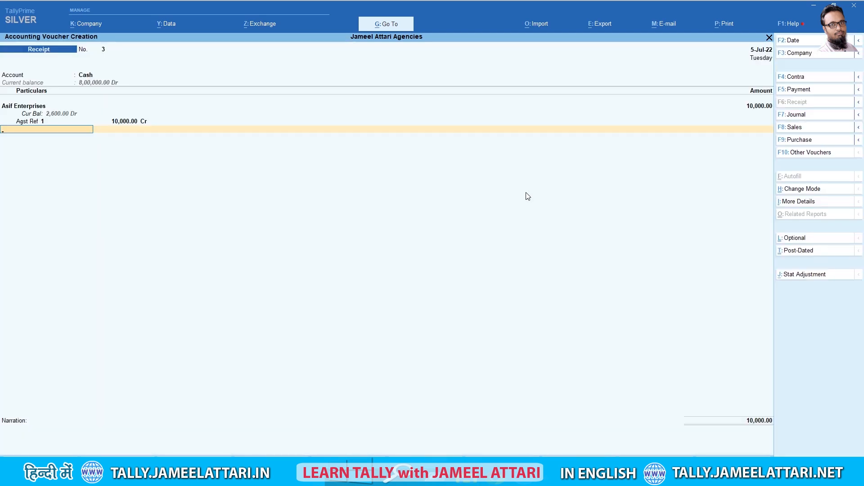
key(Return)
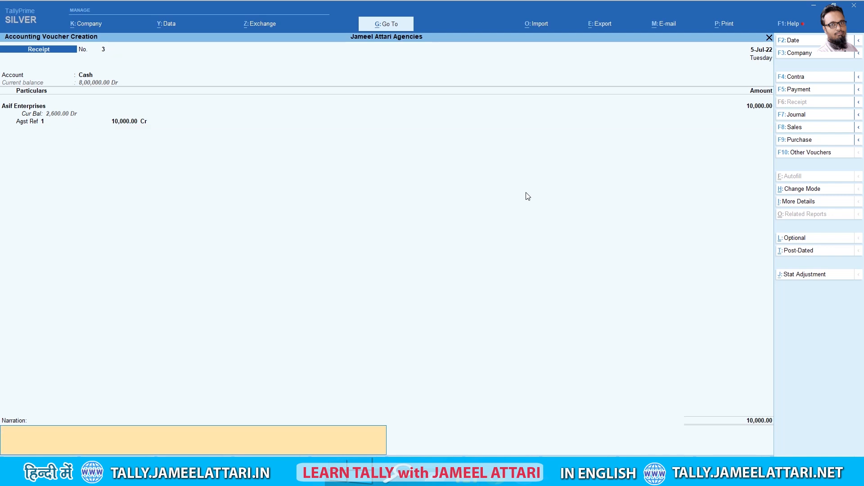
text(Payment Received)
key(Return)
key(Return)
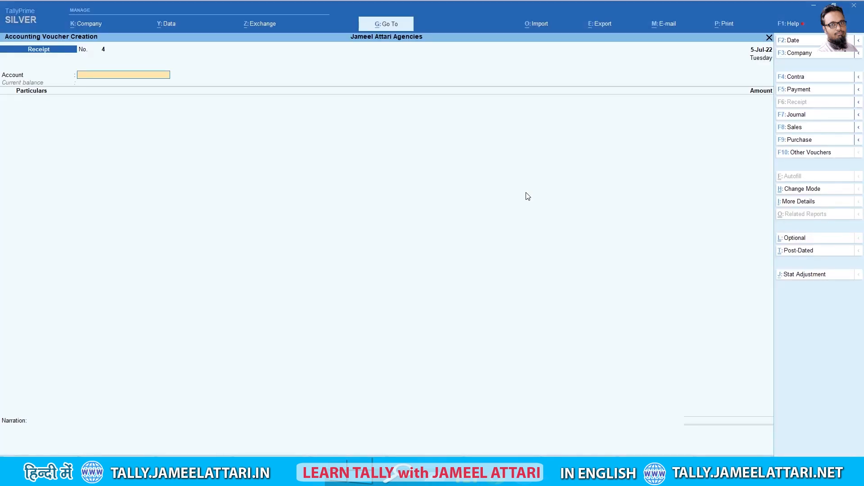
Set the receipt date to 10-Jul-22 and choose Cash as the receiving account
key(F2)
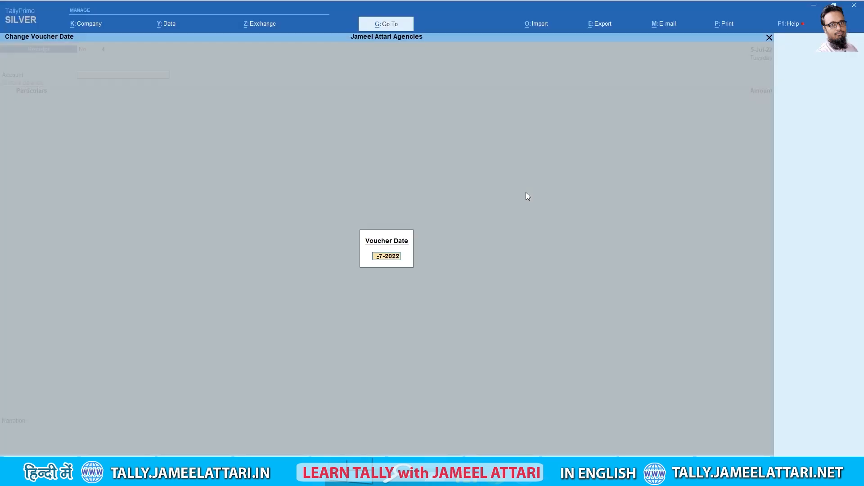
text(10-Jul-22)
key(Return)
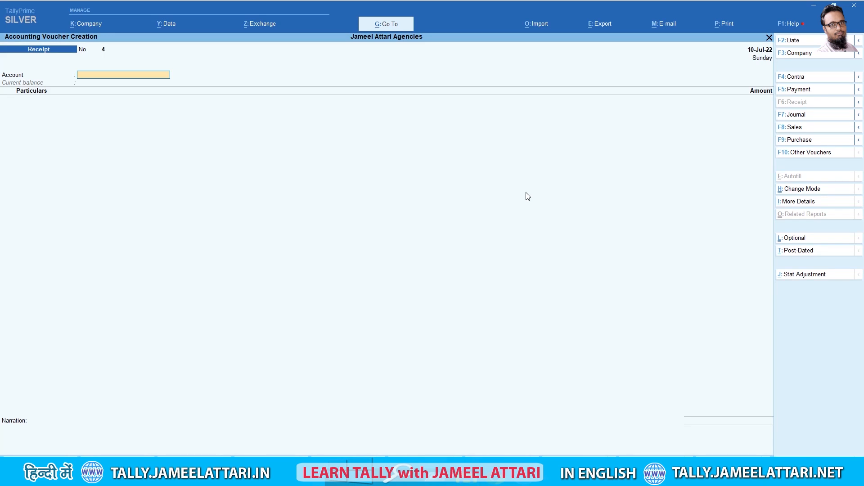
text(Cash)
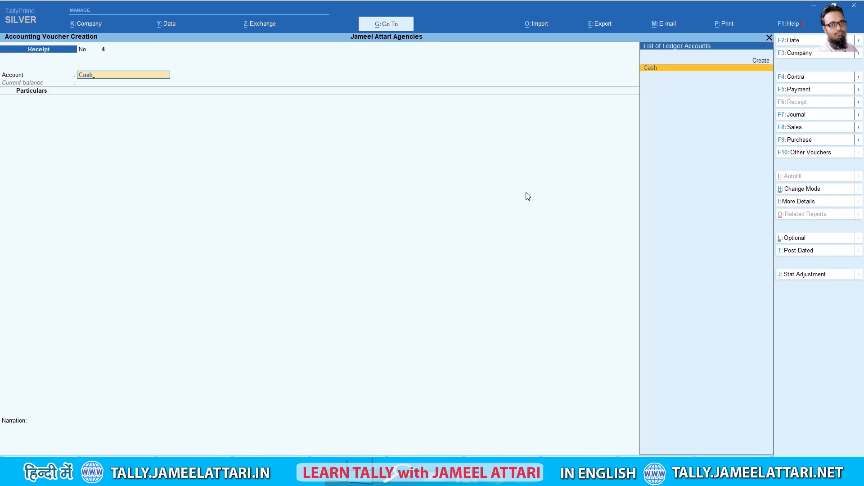
key(Return)
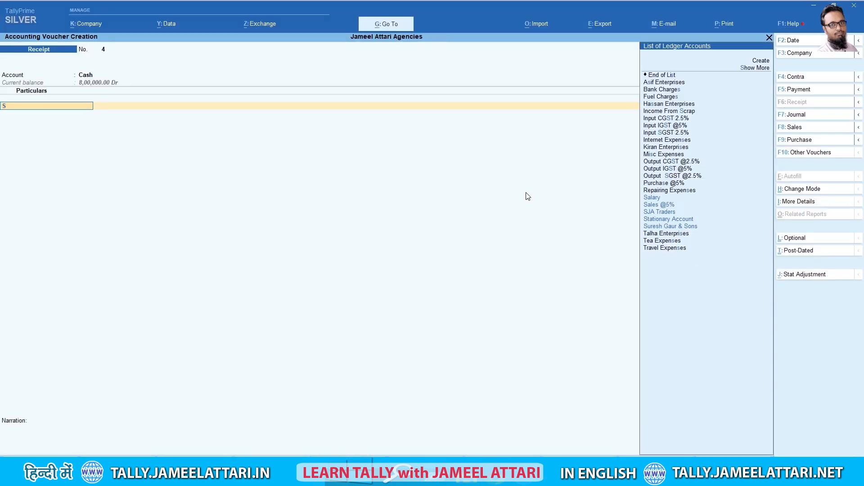
text(sur)
key(Return)
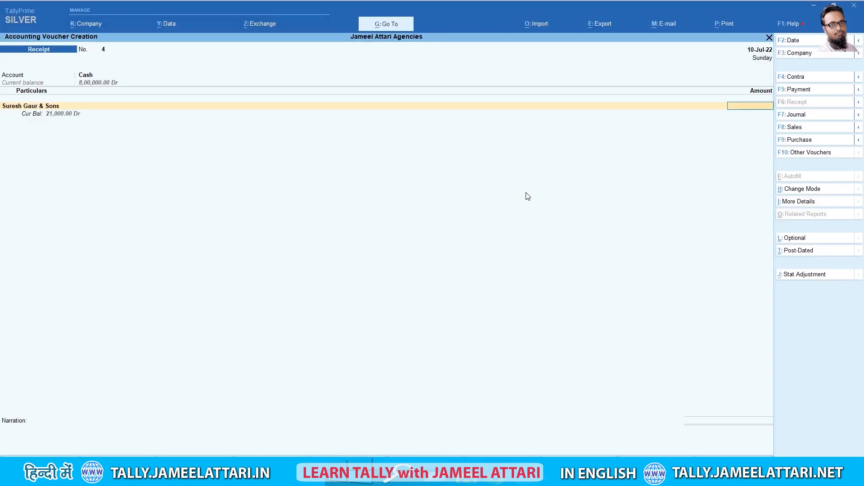
text(20000)
key(Return)
key(Return)
key(Return)
key(Return)
key(Return)
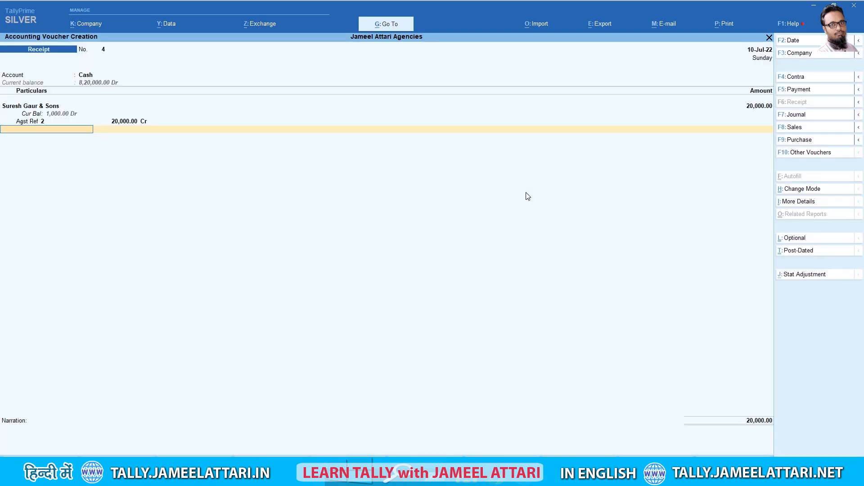
key(Return)
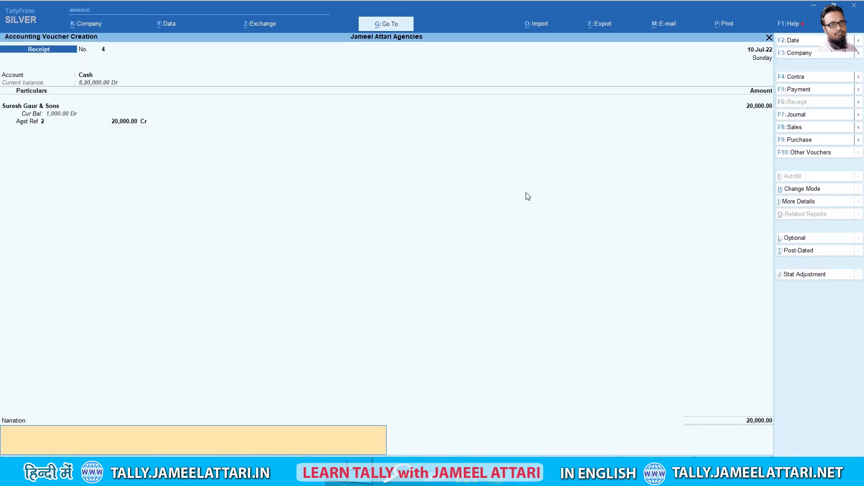
text(Payment Rece3)
key(Return)
key(Return)
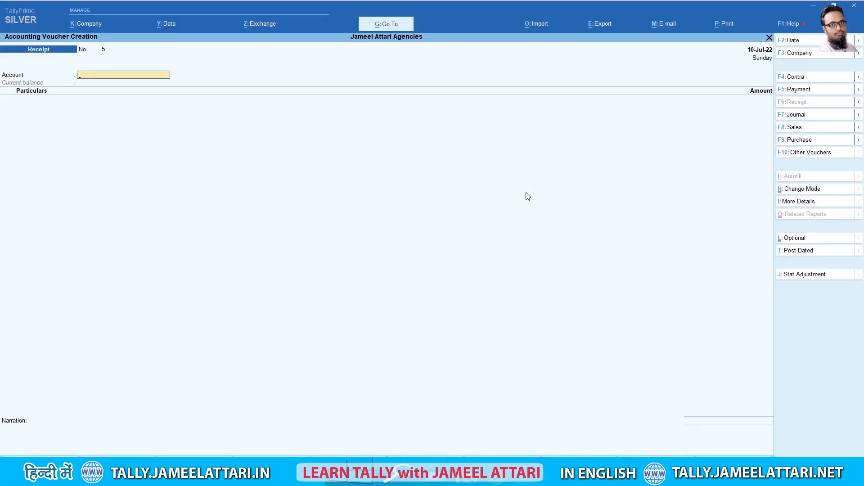
Set the receipt date to 22-Jul-22 and choose ICICI Bank as the receiving account
key(F2)
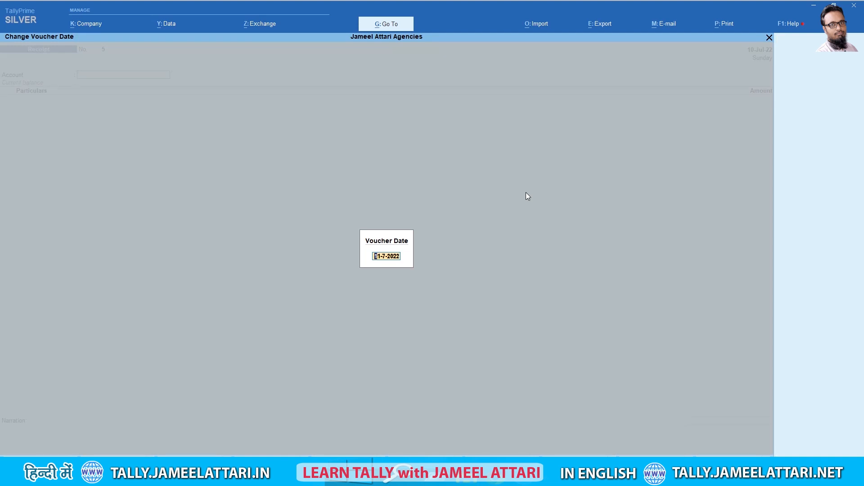
key(Delete)
key(Delete)
text(22)
key(Return)
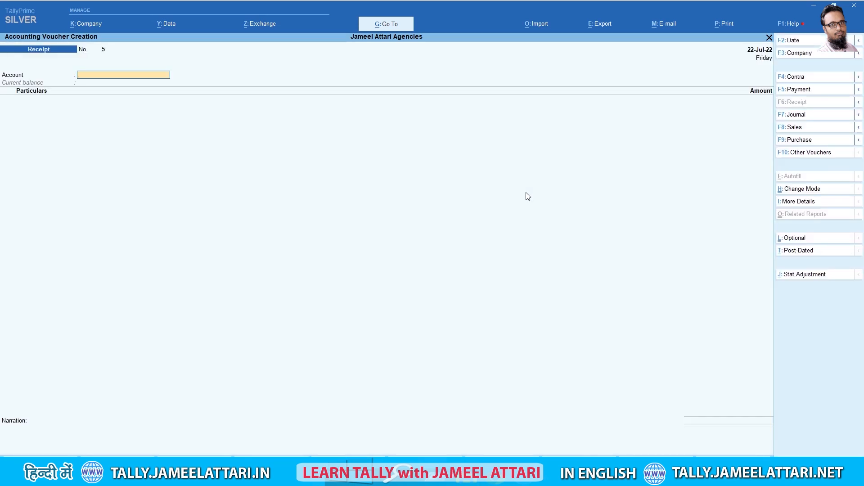
text(Ban)
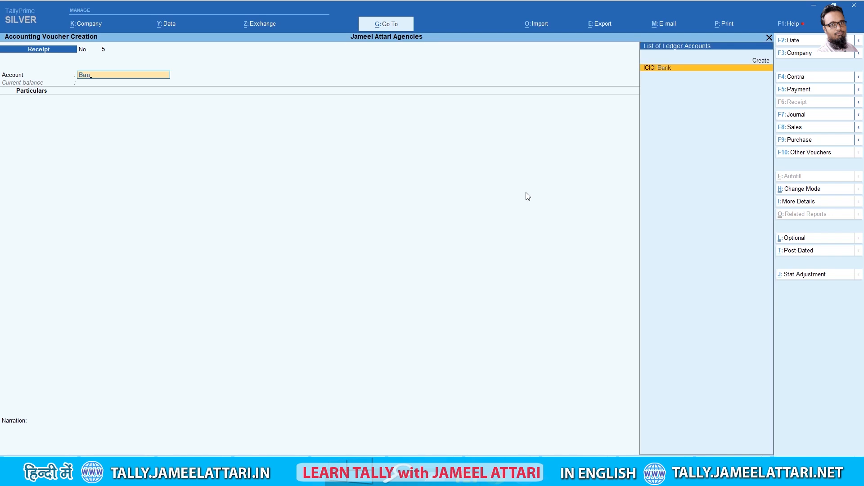
key(Return)
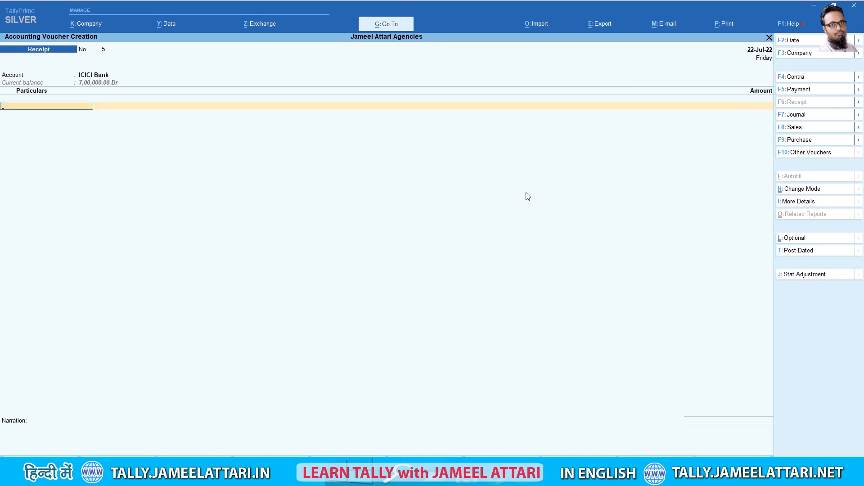
Receive 11,000 from Kiran Enterprises against bill 3, narrate 'Payment Received', and save
text(k)
key(Return)
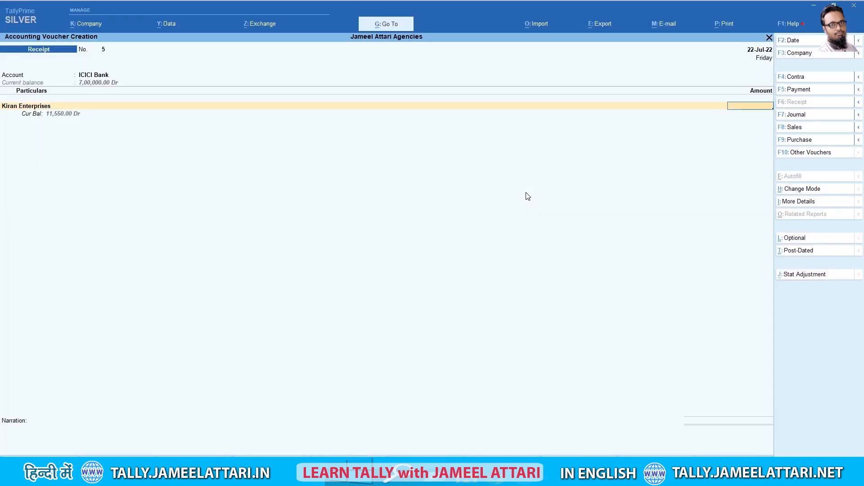
text(11000)
key(Return)
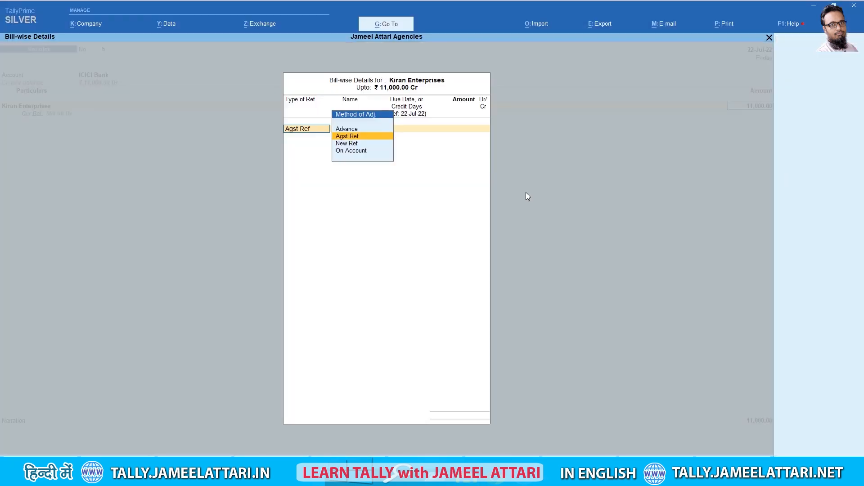
key(Return)
key(Return)
key(Return)
key(Return)
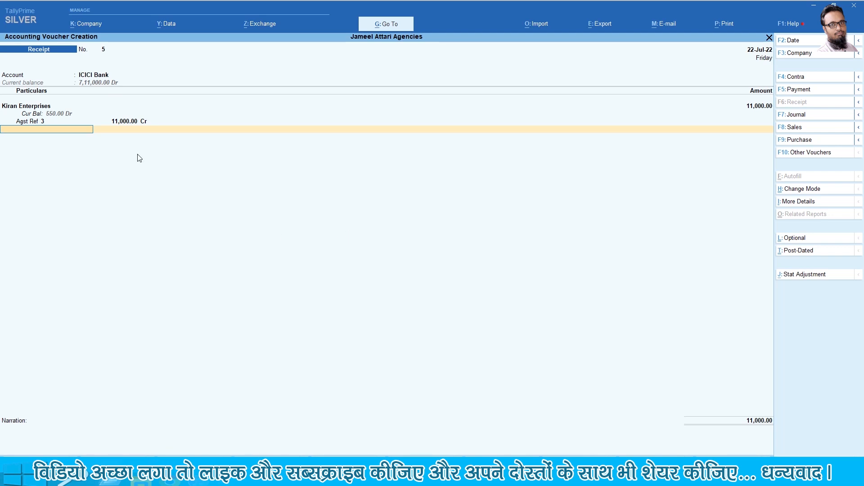
key(Return)
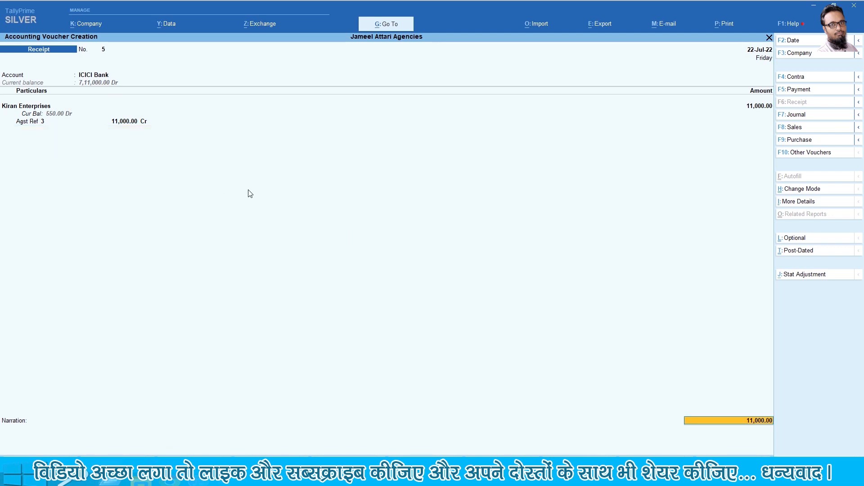
key(Return)
key(Return)
key(Return)
key(Return)
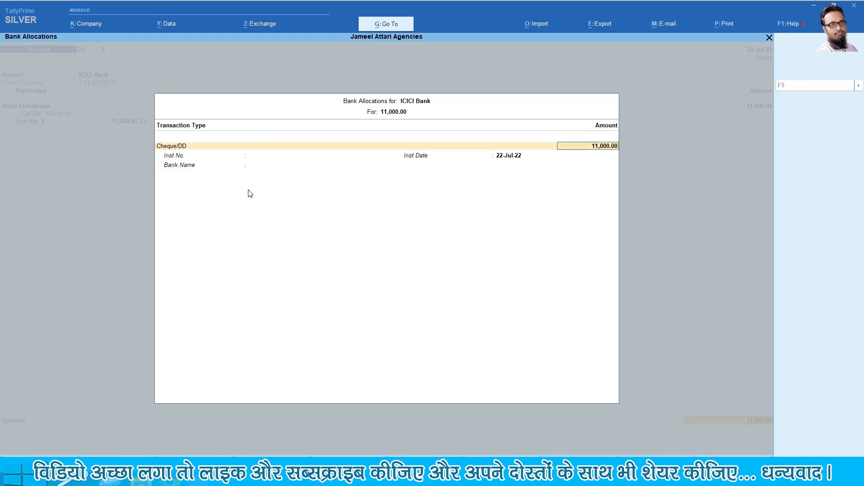
key(Return)
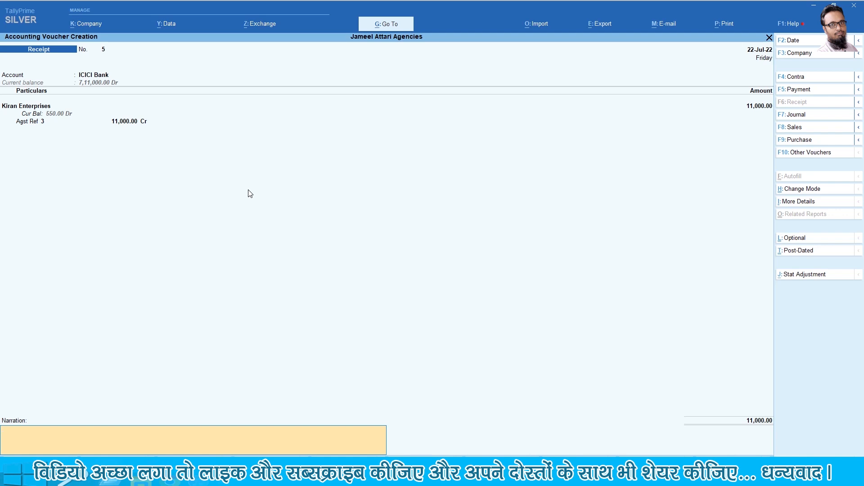
text(Payment Received)
key(Return)
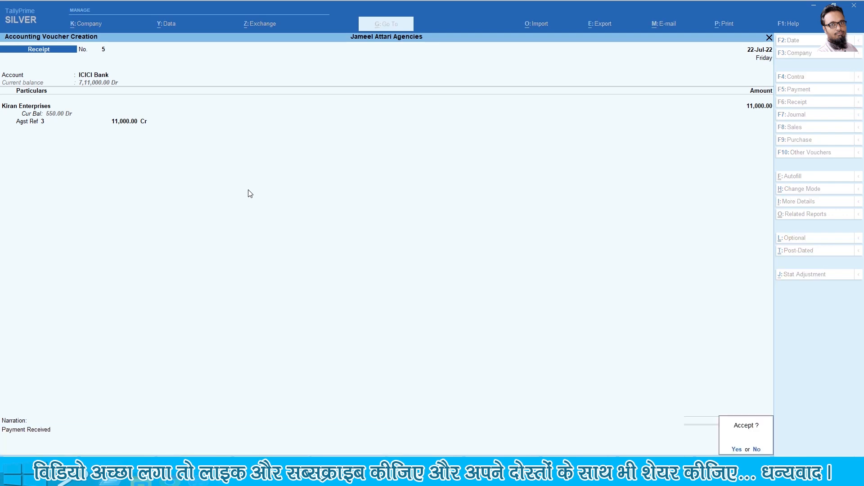
key(y)
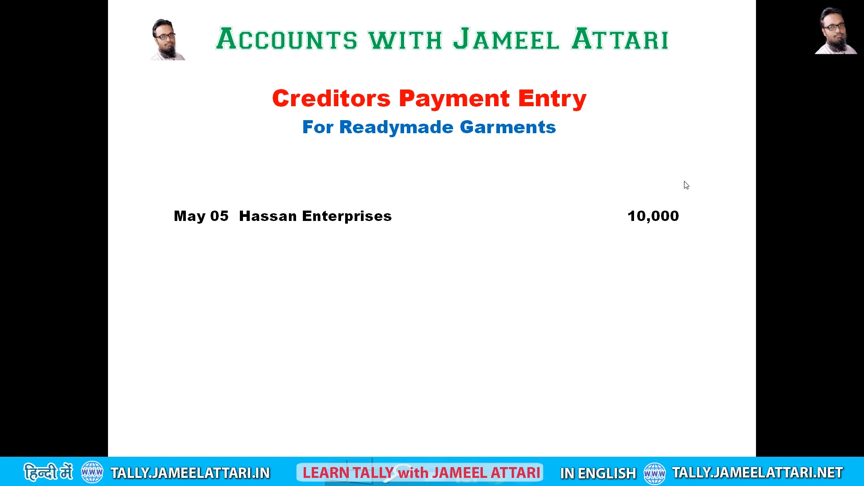
Open voucher entry from Gateway of Tally and switch the voucher type to Payment
key(alt+Tab)
key(Down)
key(Down)
key(Down)
key(Down)
key(Up)
key(Return)
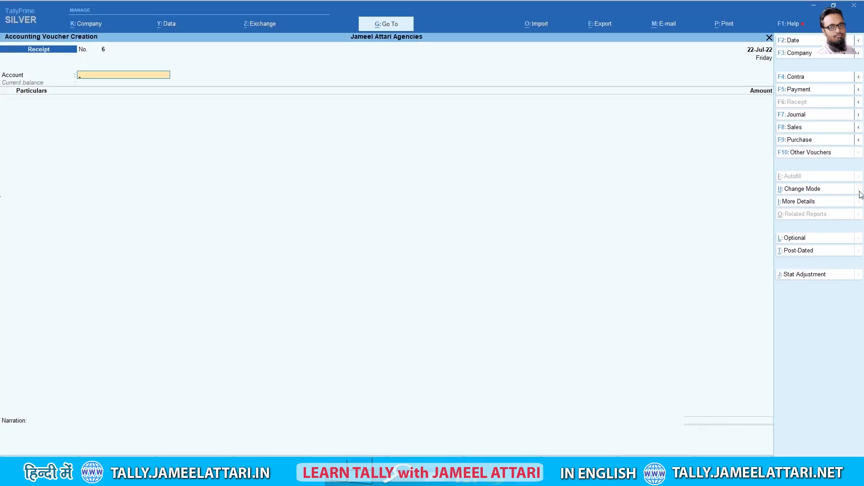
click(804, 92)
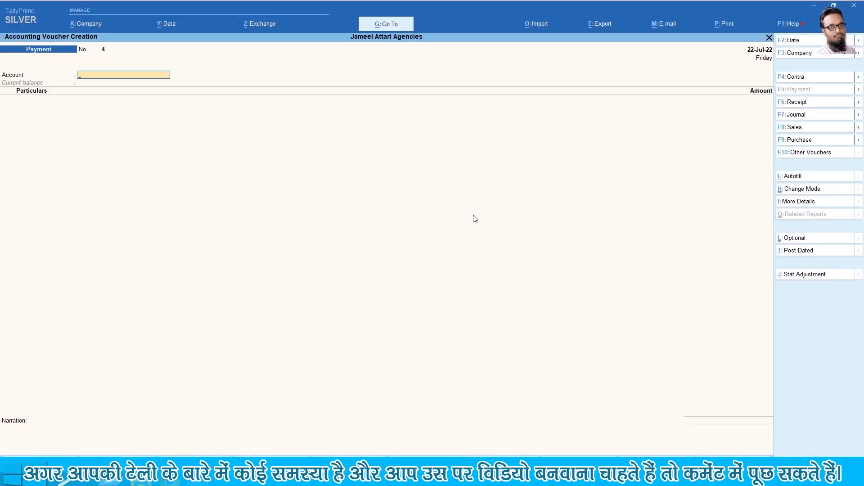
key(F2)
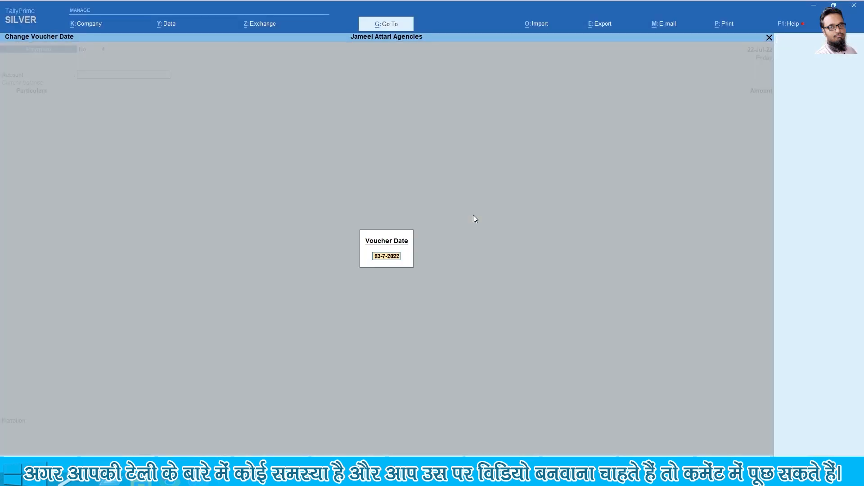
Date the payment voucher 5-5-2022 and choose Cash as the paying account
key(Delete)
key(Delete)
text(05)
key(Delete)
text(5)
key(Return)
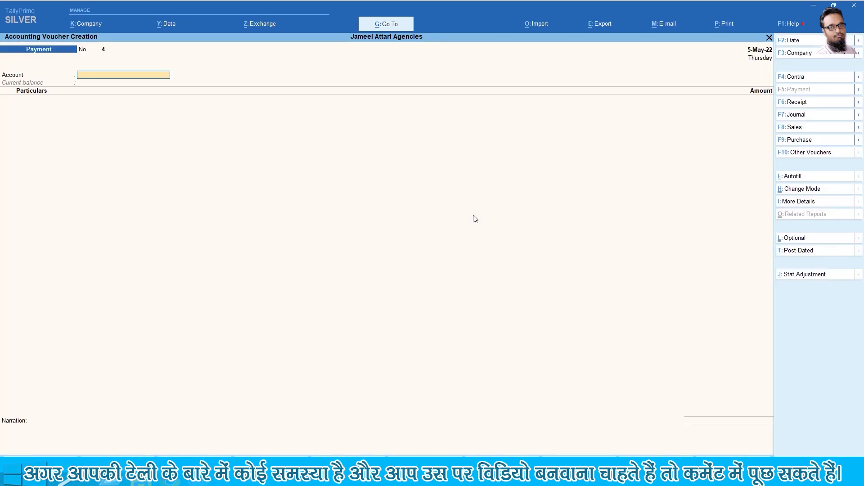
text(Ca)
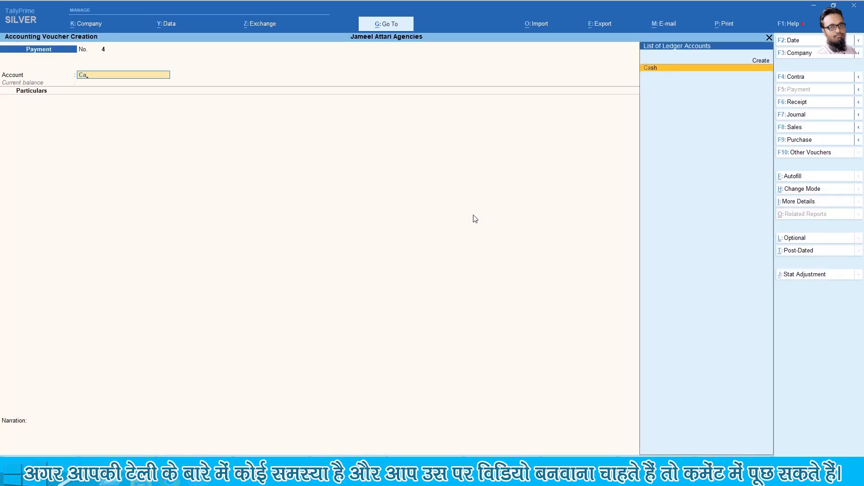
key(Return)
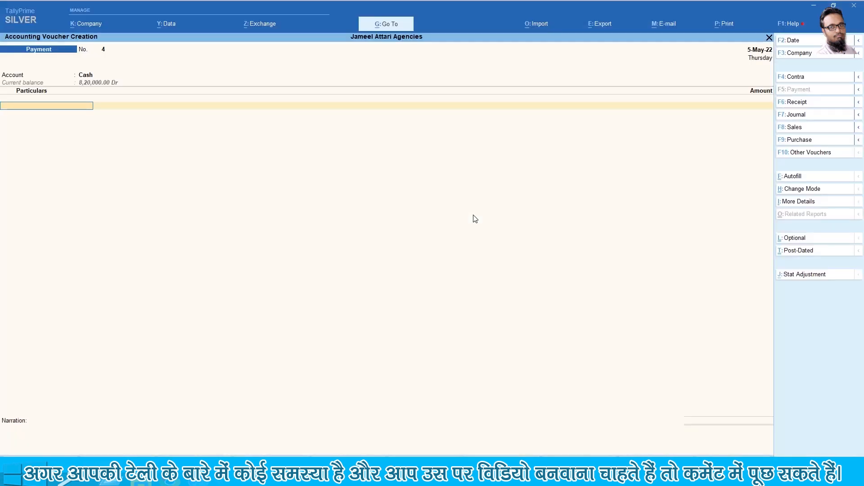
Pay Hassan Enterprises 10,000 against bills 1 and 25, narrated 'Payment to Creditors'
text(Ha)
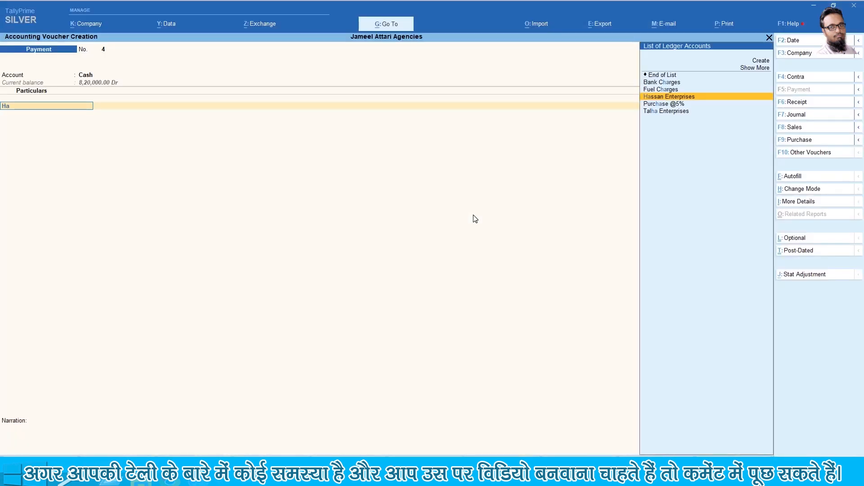
key(Return)
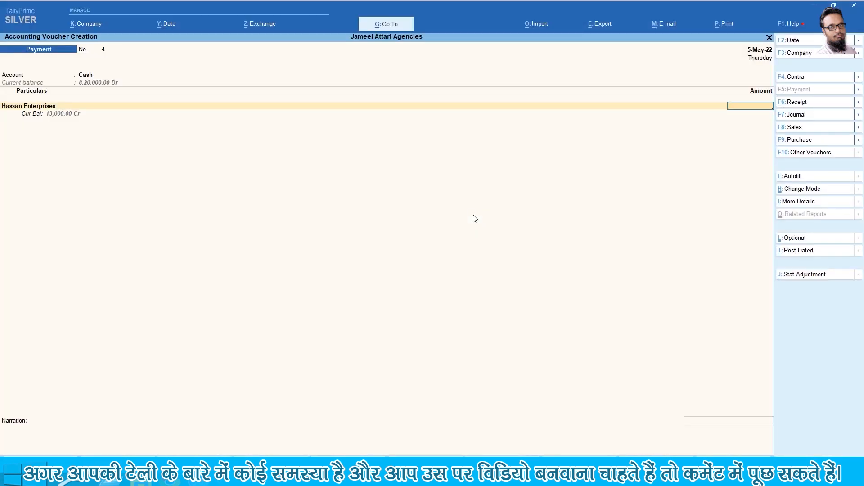
text(10000)
key(Return)
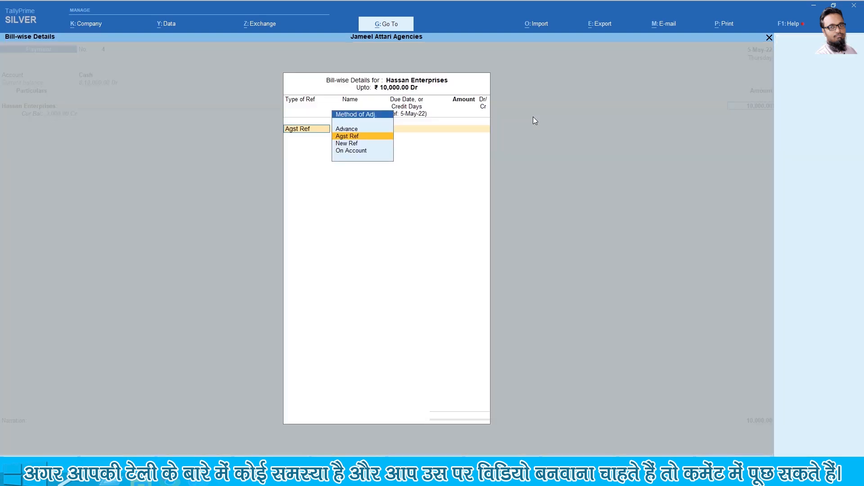
key(Return)
key(Return)
key(Return)
key(Return)
key(Return)
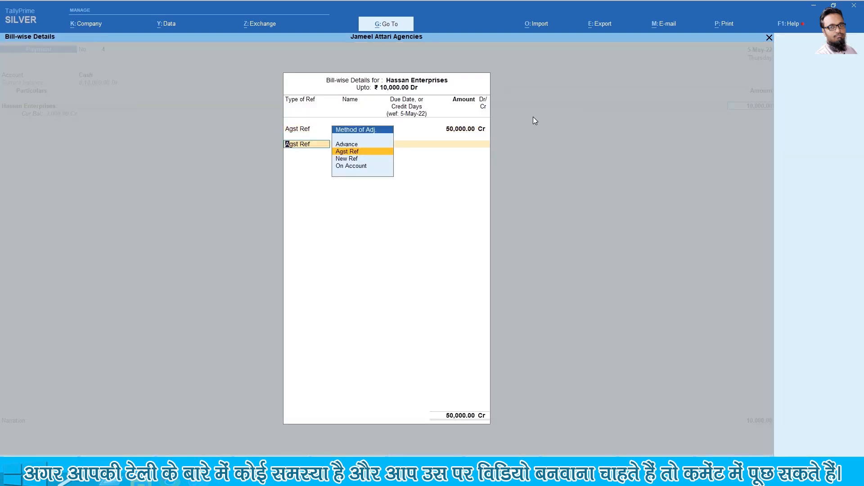
key(Return)
key(Return)
key(Return)
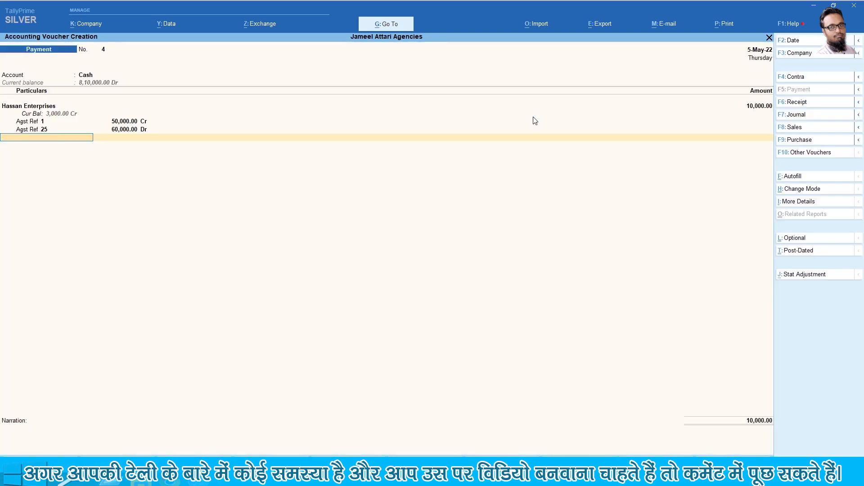
key(Return)
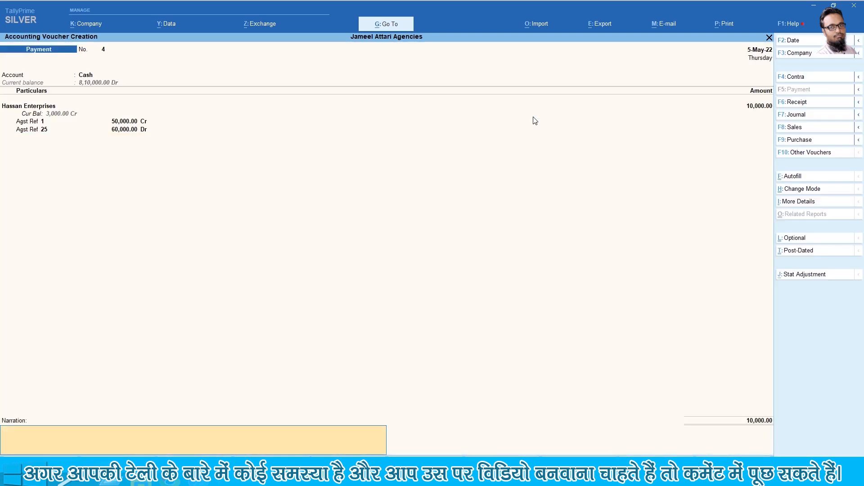
text(Payment to Creditors)
key(Return)
key(Return)
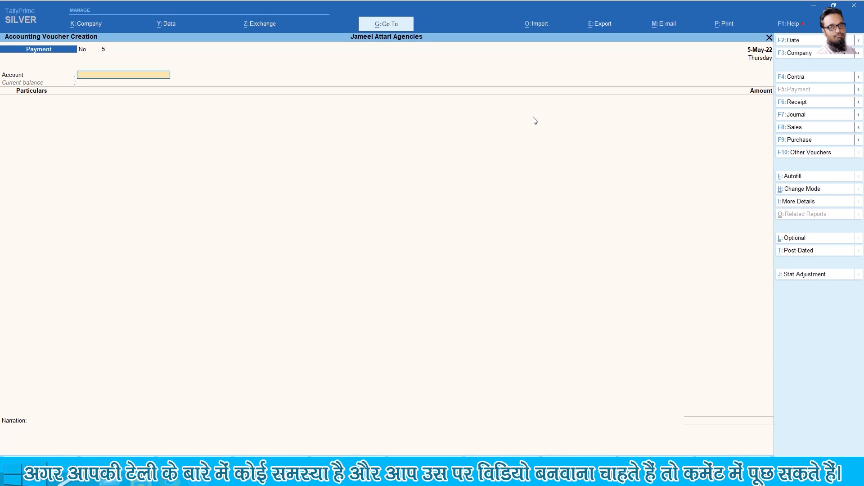
key(alt+Tab)
Date the new payment voucher 10-Jun-22 and select Cash as the paying account
key(Right)
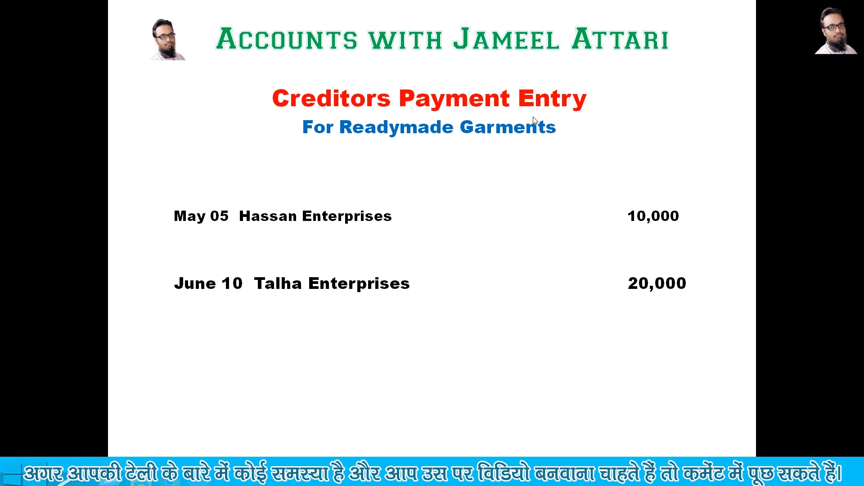
key(alt+Tab)
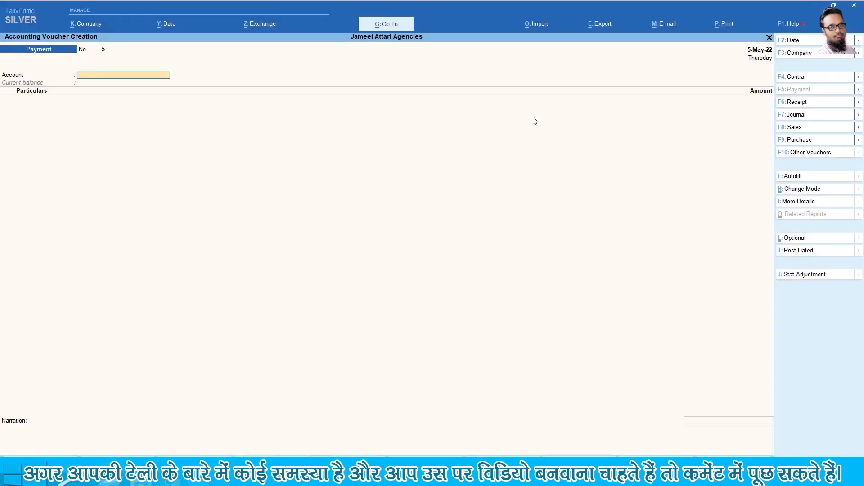
key(F2)
text(106-5-2022)
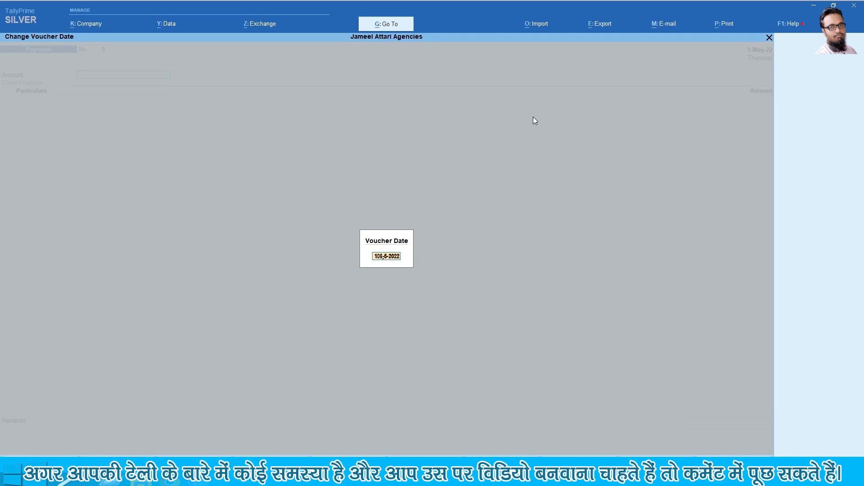
key(Delete)
key(Return)
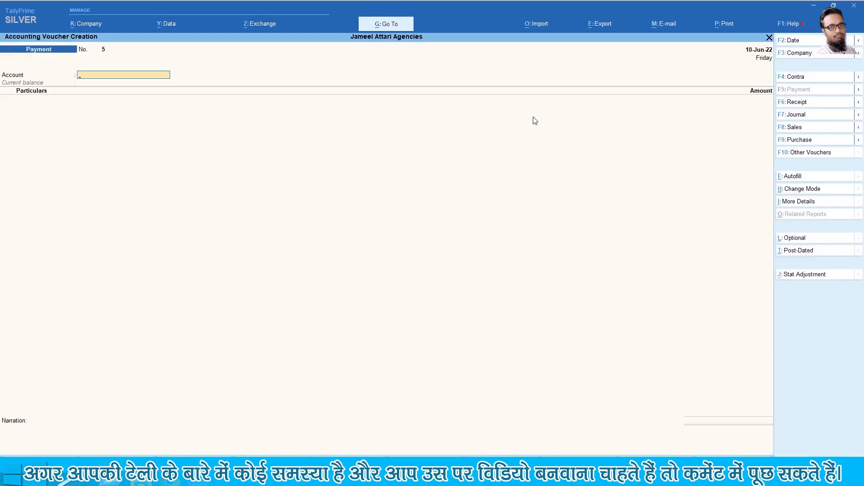
text(Cash)
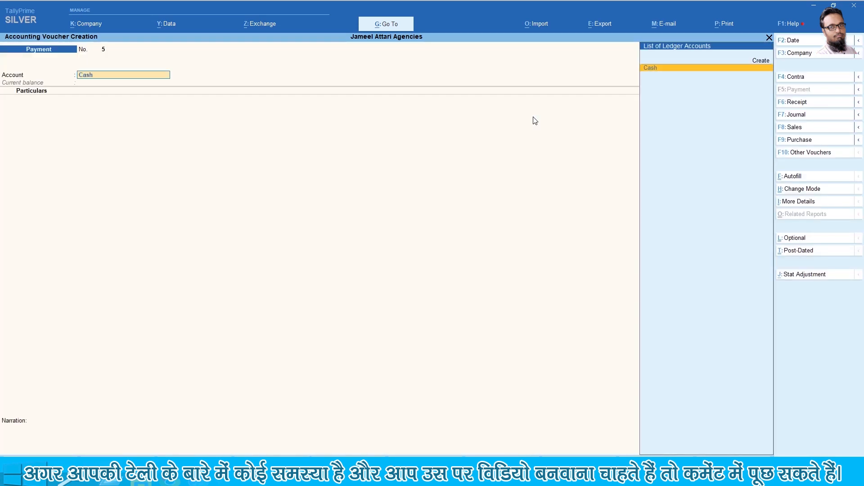
key(Return)
Pay Talha Enterprises 20,000, allocated against pending bills 2 and 56
text(ta)
key(Return)
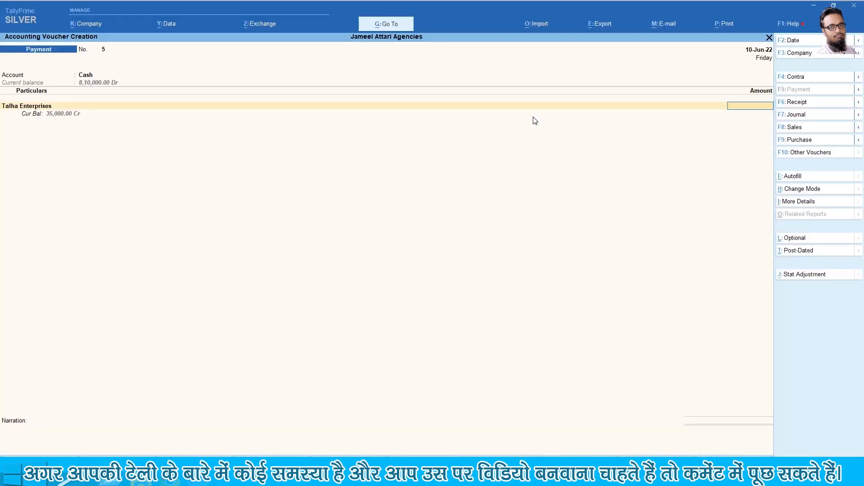
text(20000)
key(Return)
key(Return)
key(Return)
key(Return)
key(Return)
key(Return)
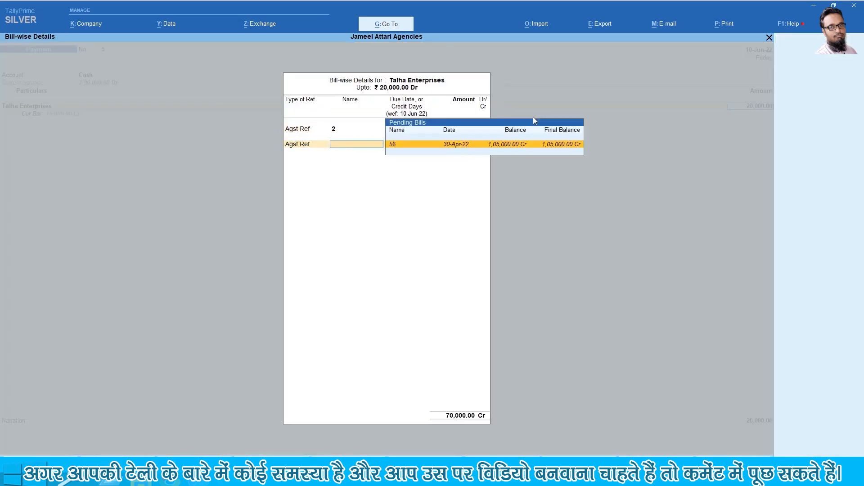
key(Return)
key(Return)
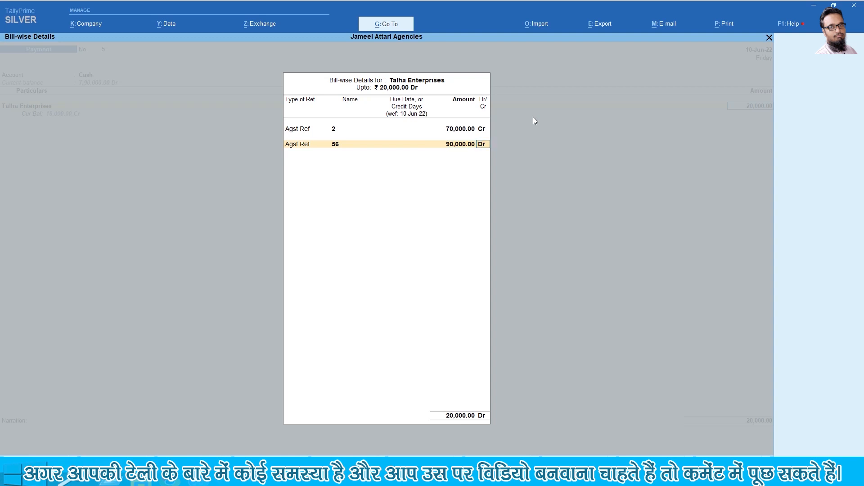
key(Return)
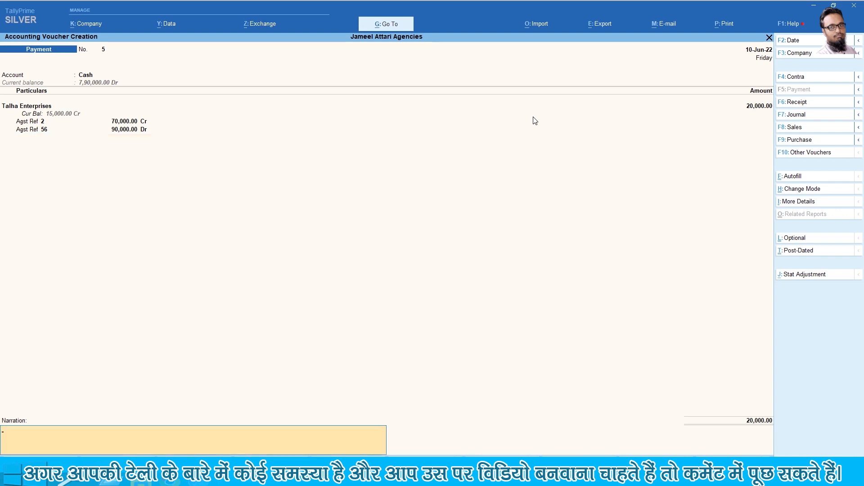
Add the narration 'Get Payment' and save payment voucher 5
text(ayment)
key(Up)
key(Up)
key(Return)
key(Return)
key(Return)
key(Return)
key(Return)
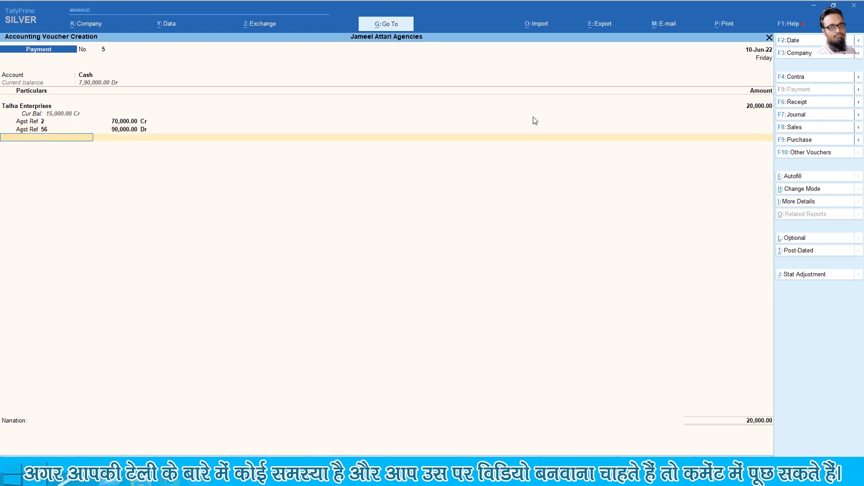
key(Return)
text(Get Payment)
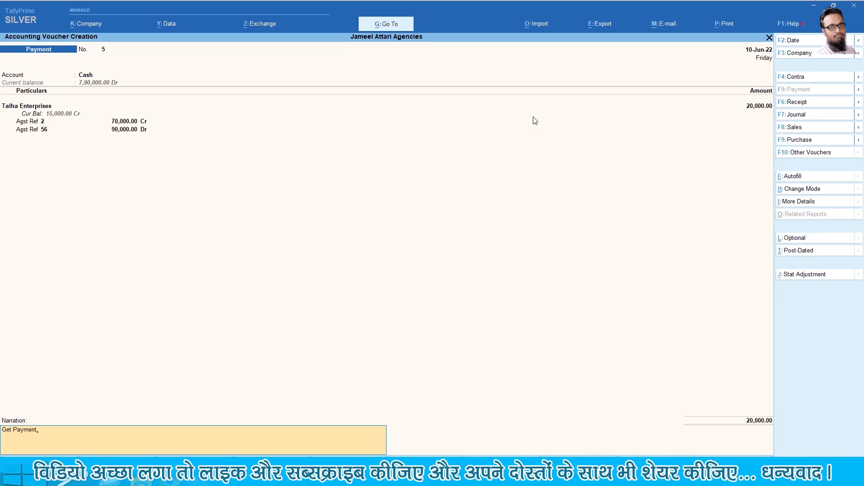
key(Return)
key(y)
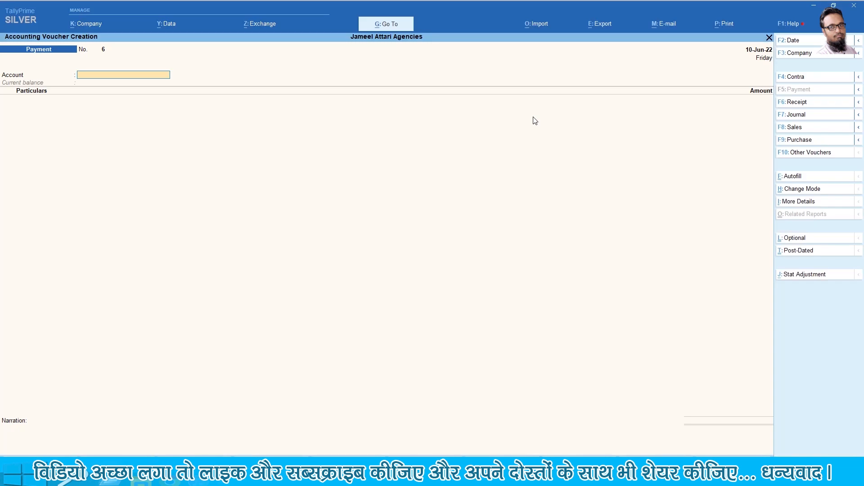
Date payment voucher 6 15-Jul-22 and select Cash as the paying account
key(F2)
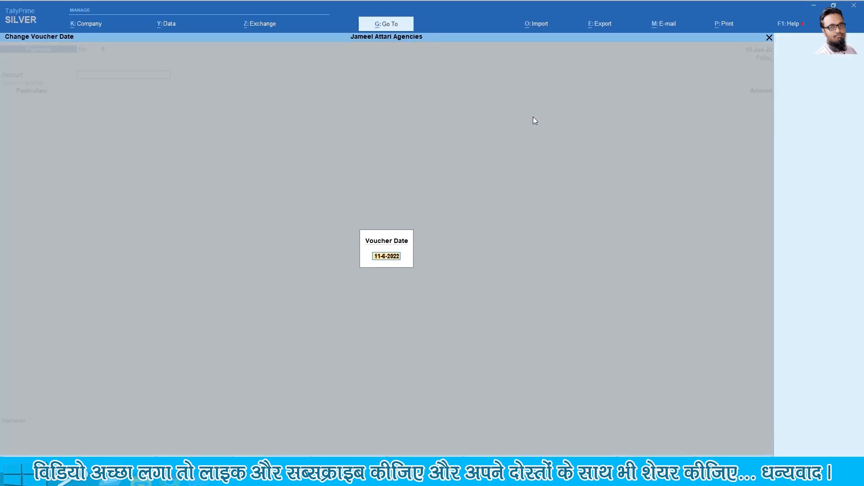
key(Delete)
text(15)
key(Delete)
text(7)
key(Return)
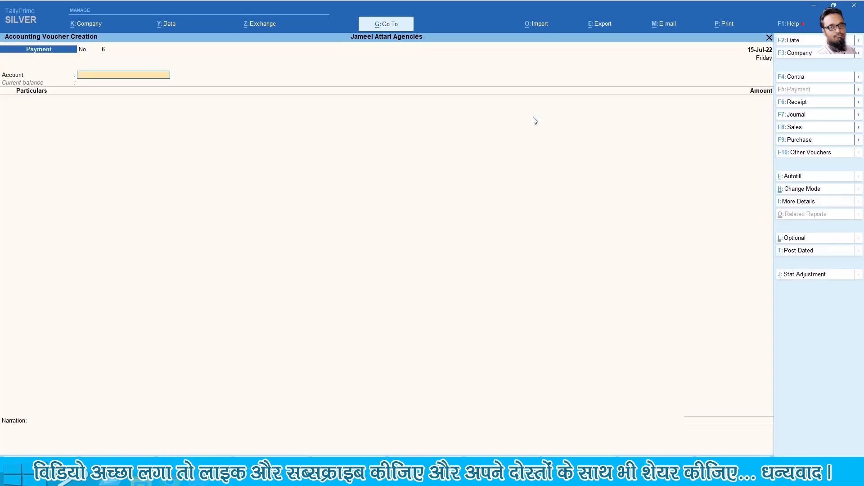
text(Cas)
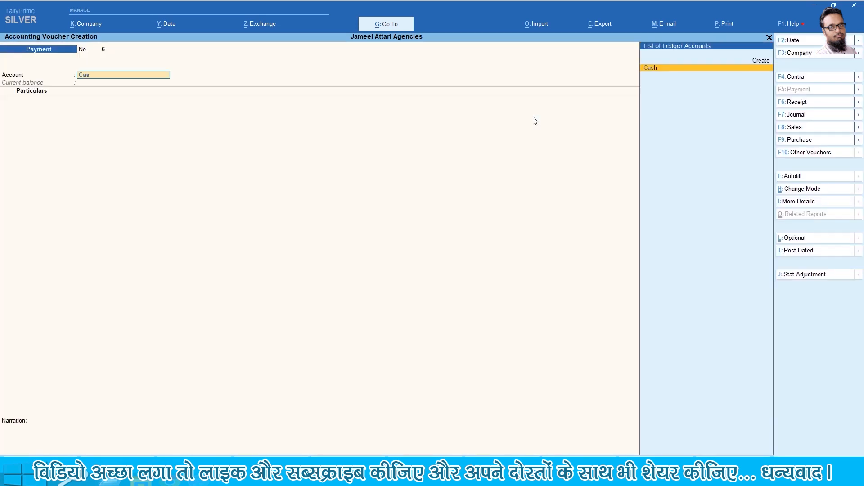
key(Return)
Pay SJA Traders 35,000, adjusted against bills 3 and 56
text(s)
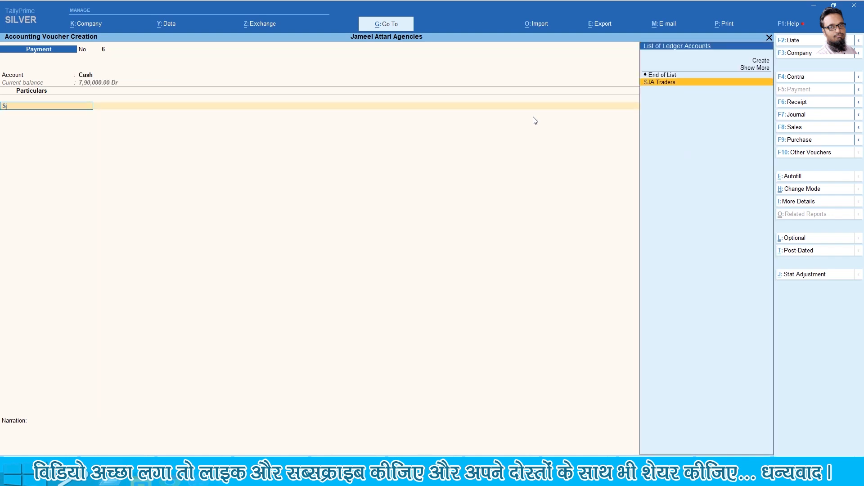
key(Return)
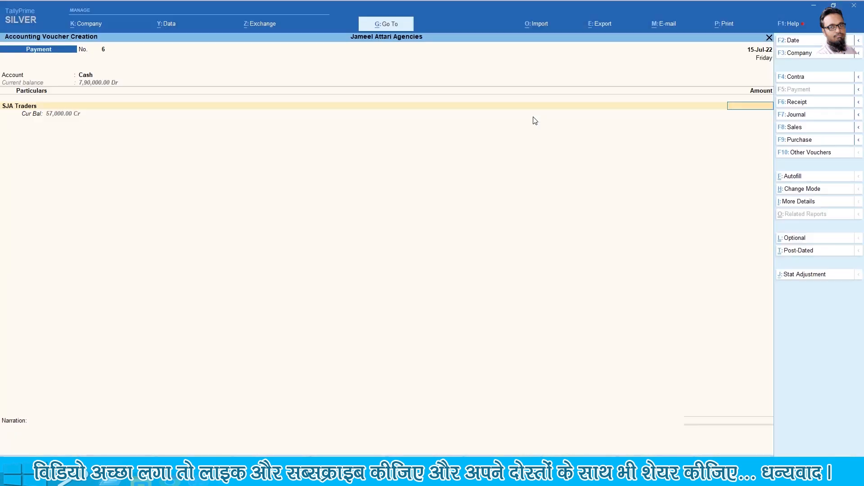
text(35000)
key(Return)
key(Return)
key(Return)
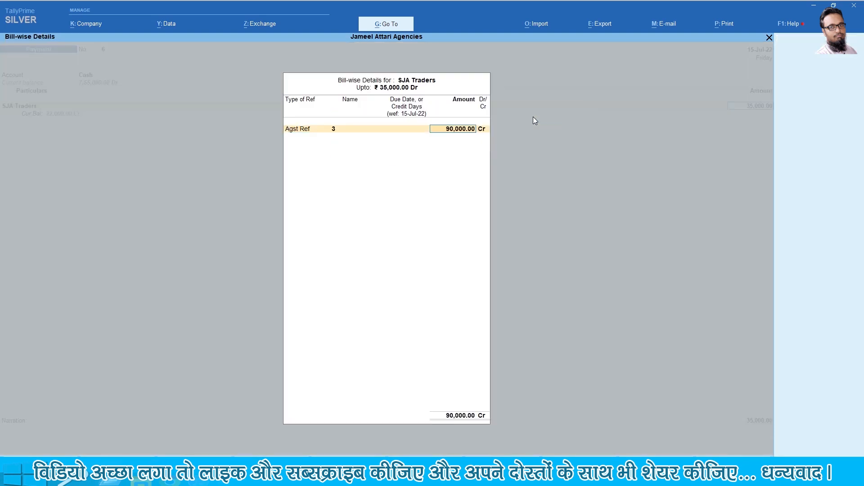
key(Return)
key(Return)
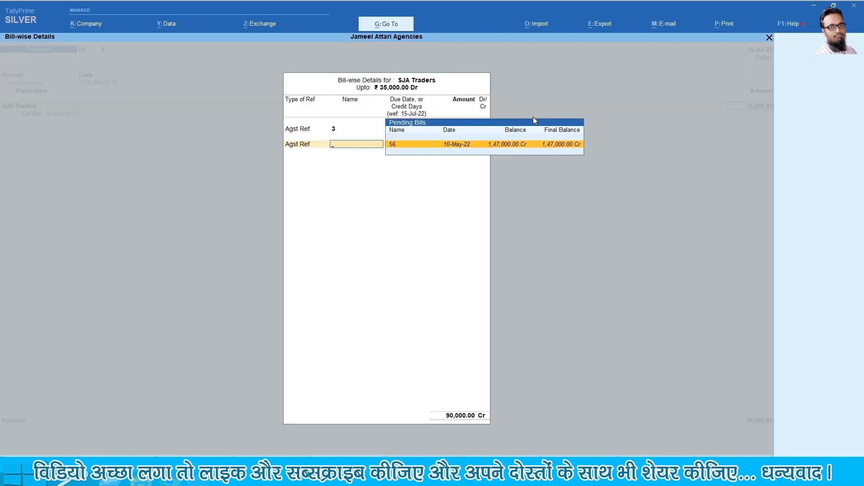
key(Return)
key(Return)
key(Return)
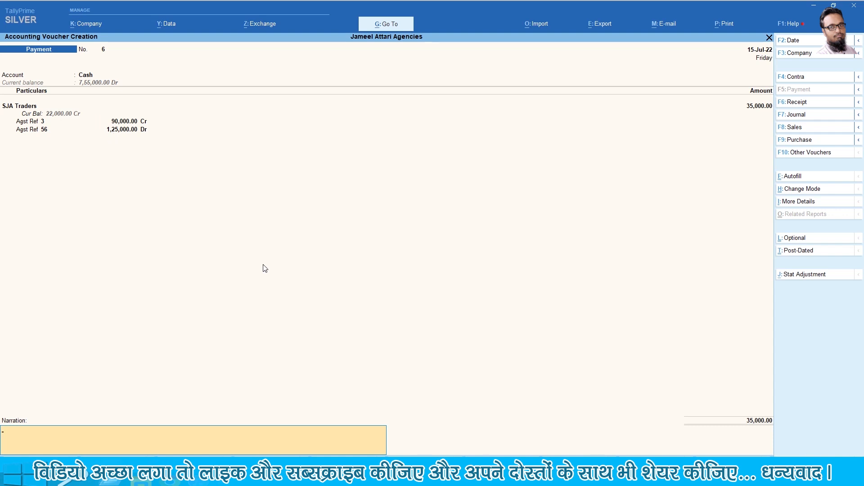
Enter the narration 'Payment' and bring the voucher to acceptance
text(Get Payment)
key(BackSpace)
key(BackSpace)
key(BackSpace)
key(BackSpace)
key(BackSpace)
key(BackSpace)
key(BackSpace)
key(BackSpace)
key(BackSpace)
key(BackSpace)
text(Payment)
key(Return)
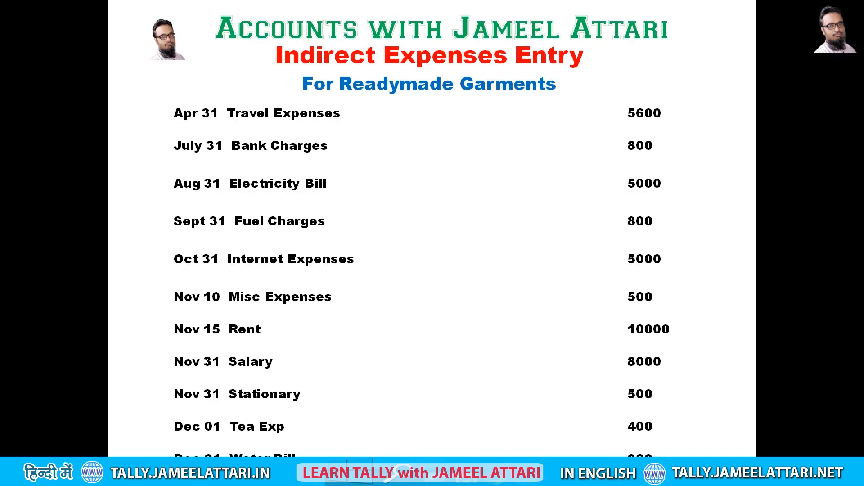
Open a new Payment voucher from the Gateway menu while checking the indirect expenses list
key(alt+Tab)
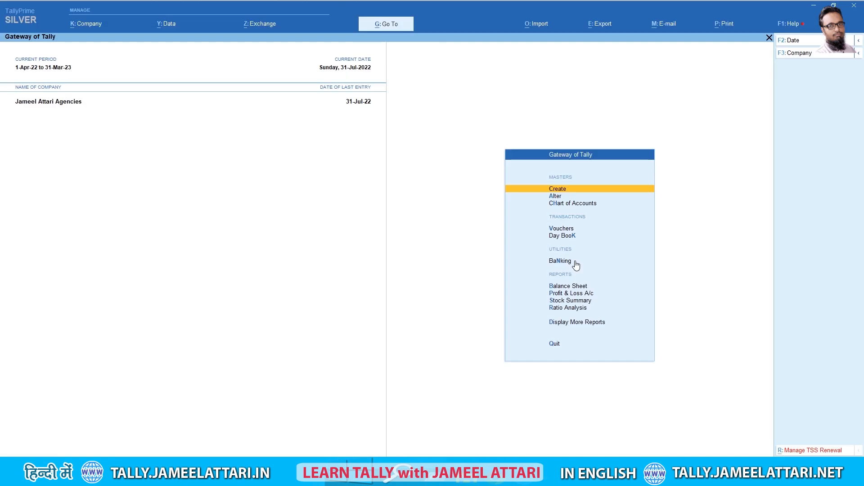
key(Down)
key(Down)
key(Down)
key(Down)
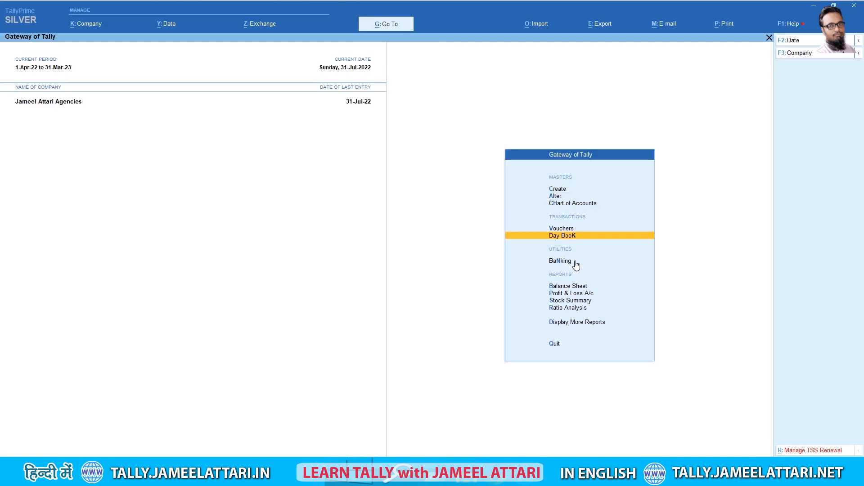
key(Up)
key(Return)
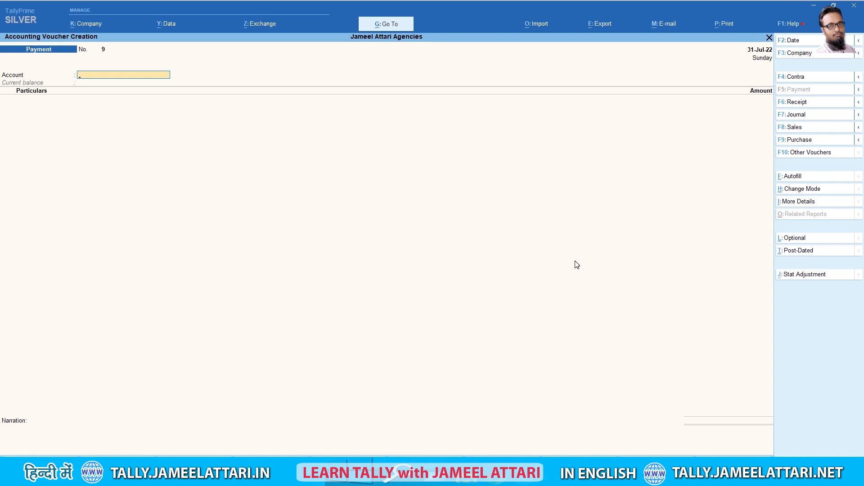
key(alt+Tab)
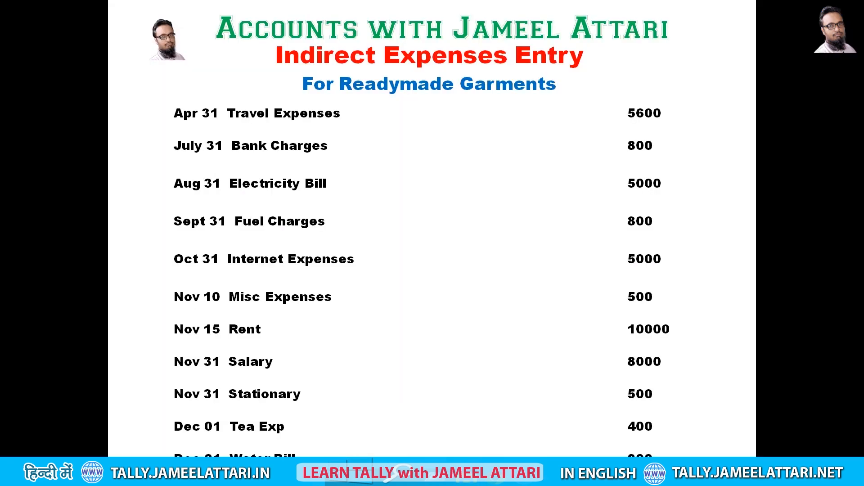
key(alt+Tab)
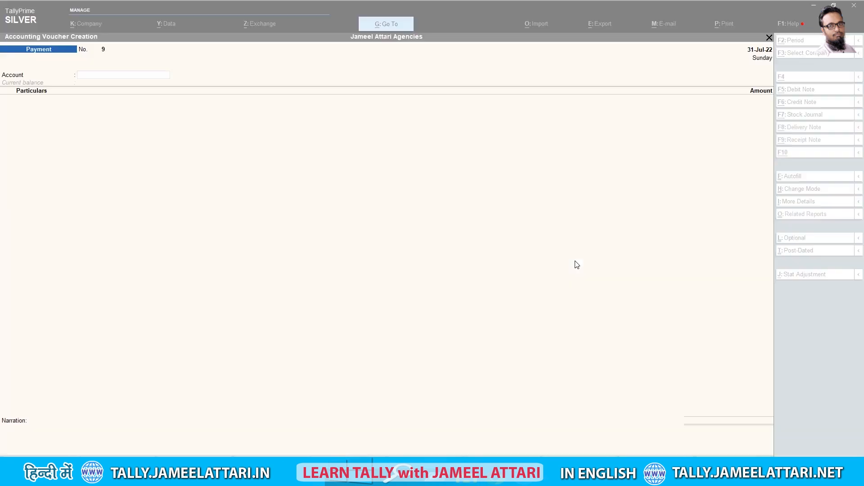
key(alt+Tab)
key(alt+Tab)
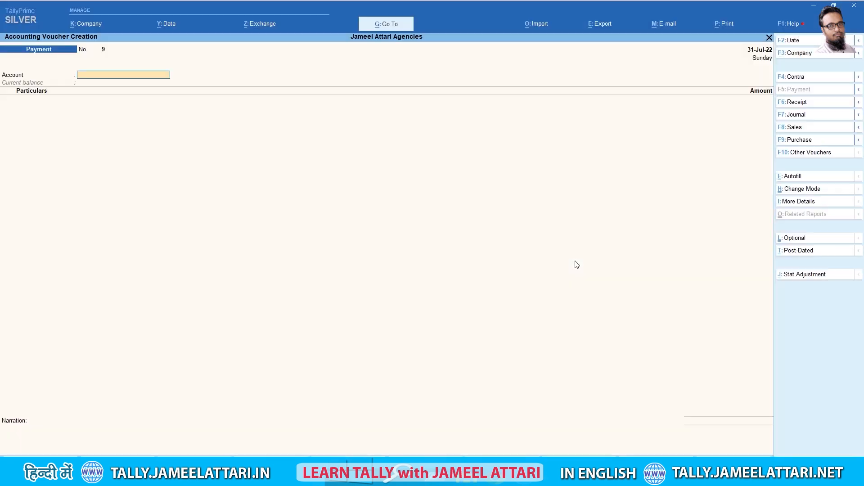
Date the payment voucher 30-Apr-22 and select Cash as the paying account
key(F2)
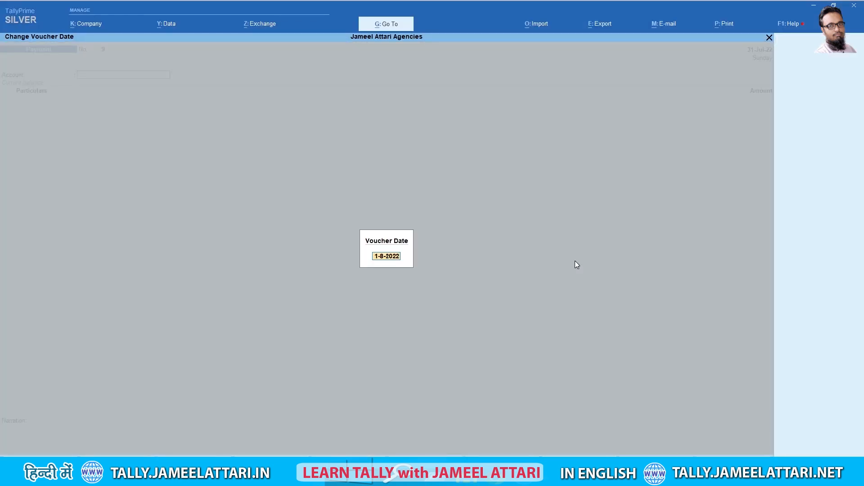
key(BackSpace)
text(30)
key(Right)
key(BackSpace)
text(4)
key(Return)
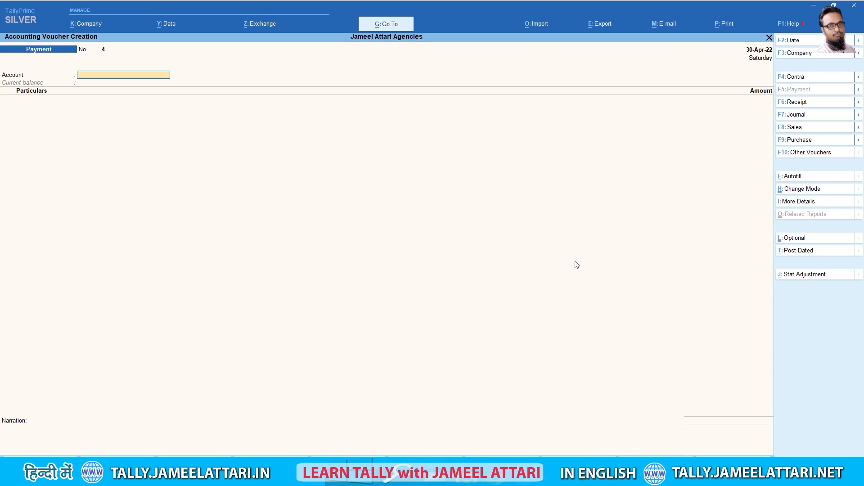
text(Ca)
key(Return)
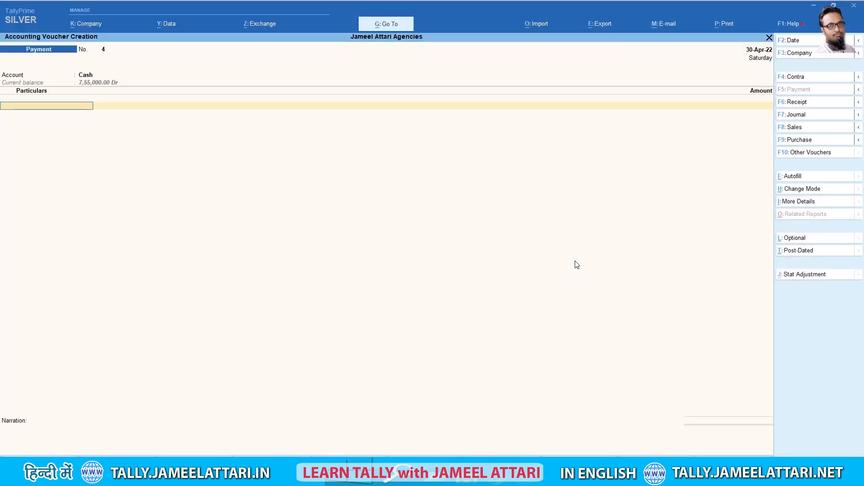
Debit Travel Expenses 5,600, narrate 'Expenses Paid', and save the voucher
text(Tra)
key(Return)
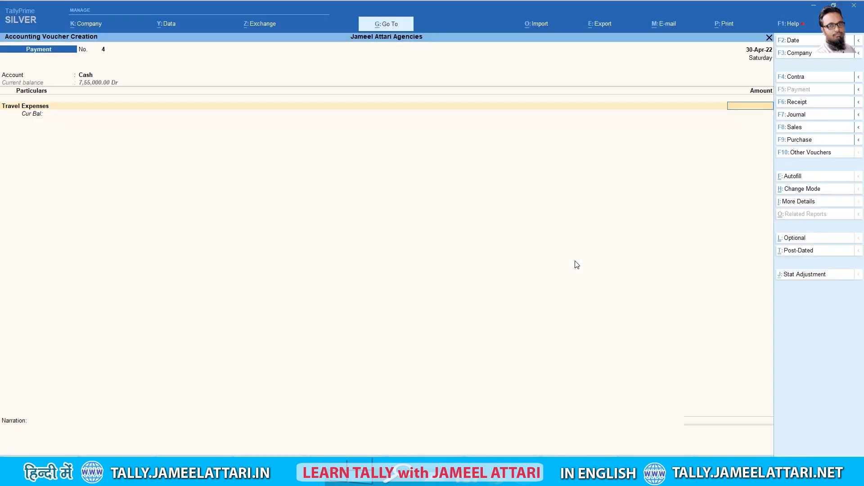
text(5600)
key(Return)
key(Return)
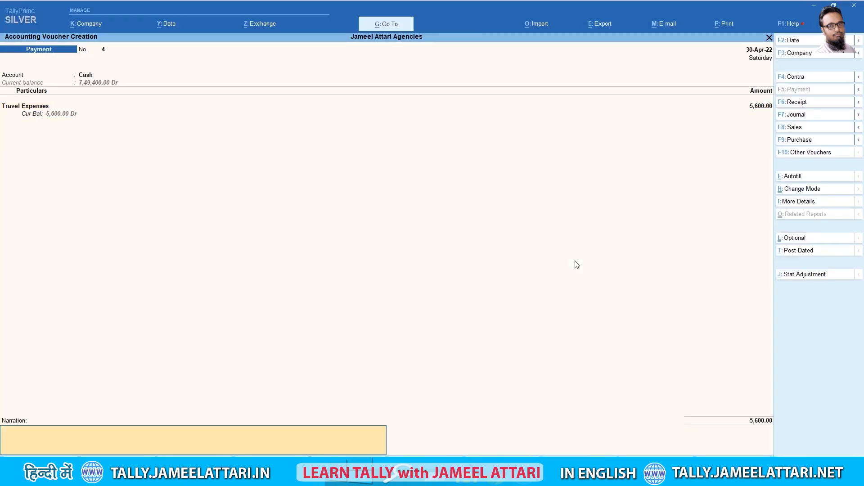
text(Expenses Paid)
key(Return)
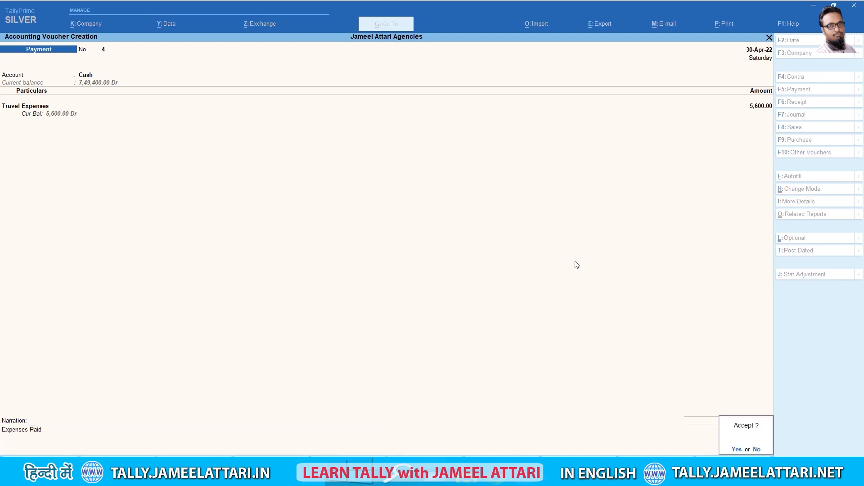
key(ctrl)
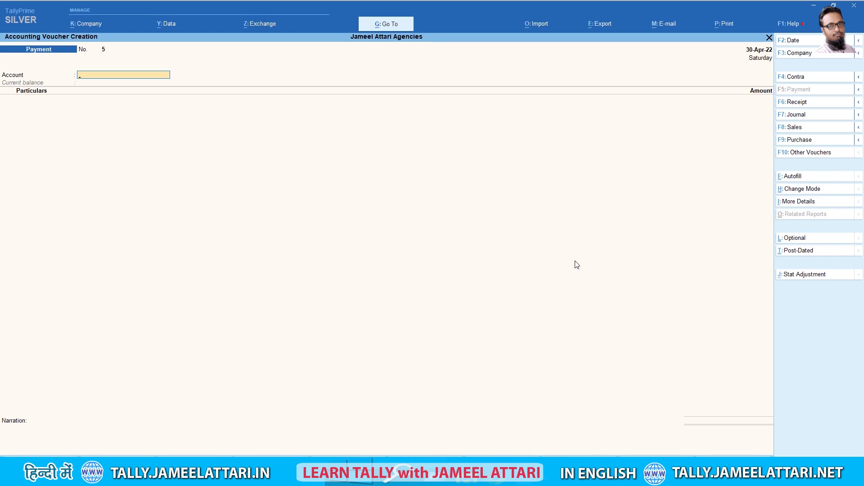
Date payment voucher 10 31-Jul-22 and pay from ICICI Bank
key(F2)
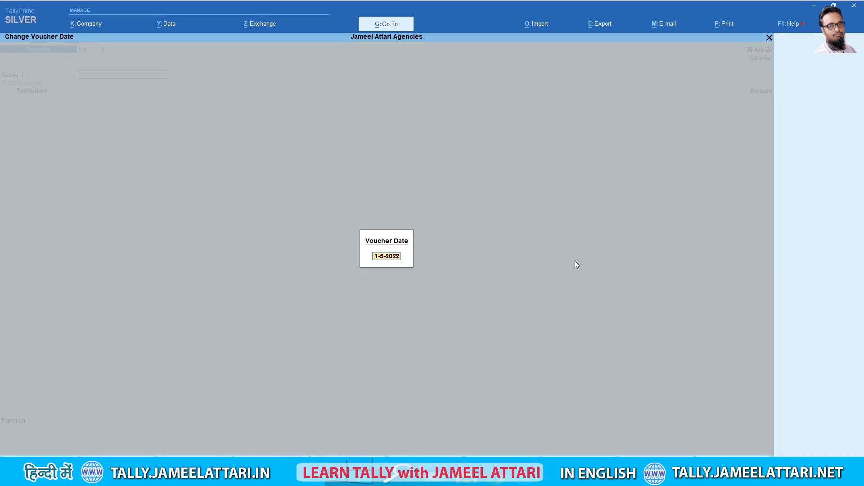
text(3)
key(BackSpace)
text(7)
key(Return)
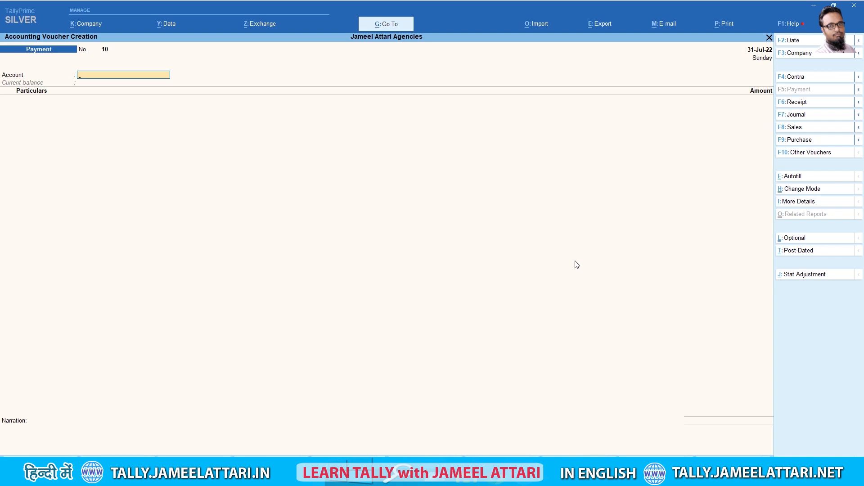
text(Bank)
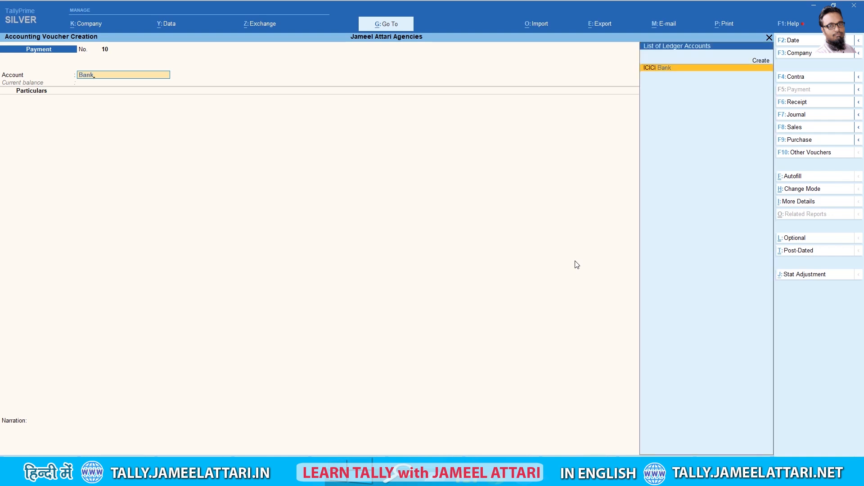
key(Return)
Debit Bank Charges 800 with a bank-charges-deducted narration and save the voucher
text(Ban)
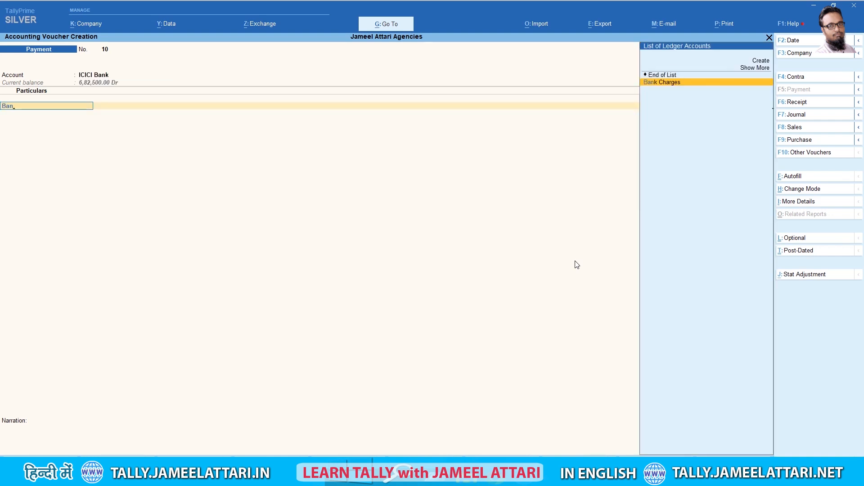
key(Return)
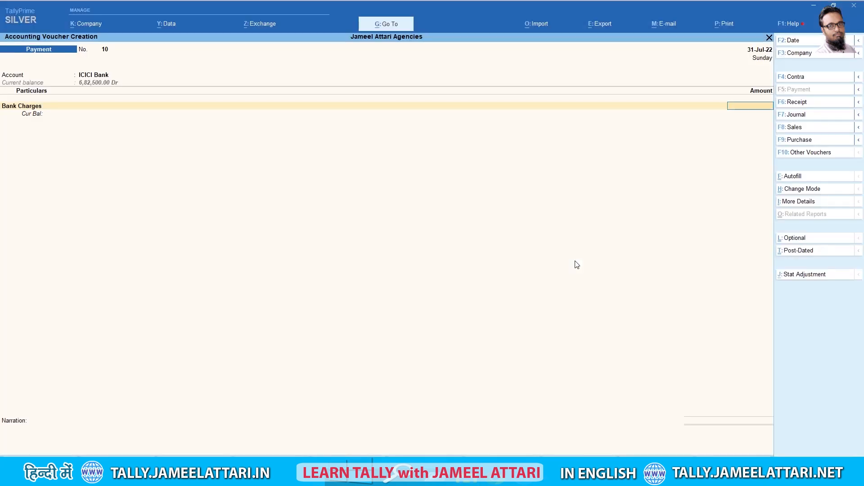
text(800)
key(Return)
key(Return)
key(Return)
key(Return)
key(Return)
text(Bank Charges)
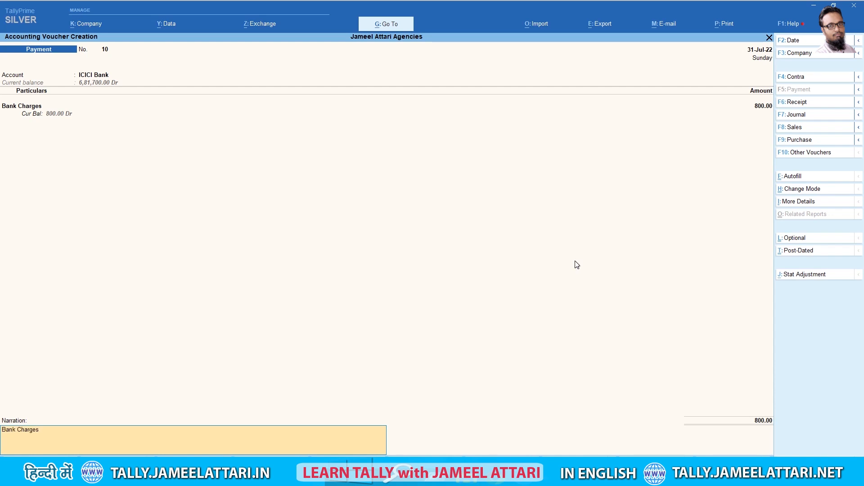
text( deducted)
key(Return)
key(Return)
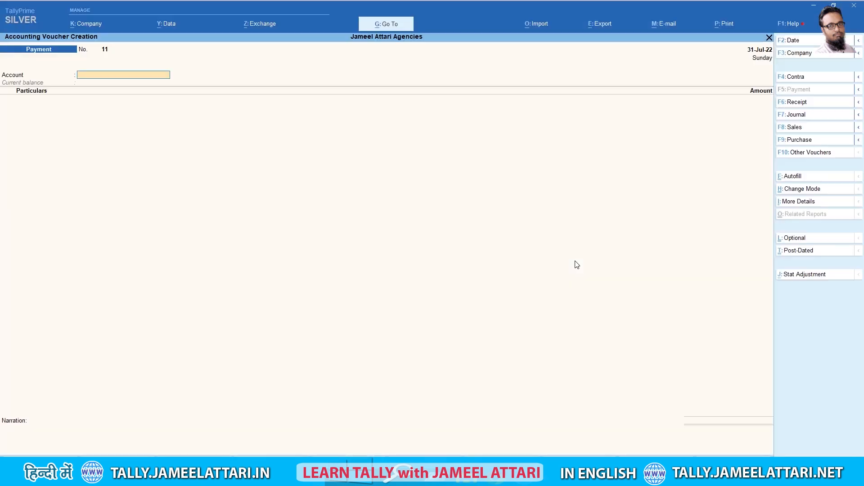
Enter voucher 11 dated 31-Aug-22: Cash paying 5,000 for Electricity Bill, narrated 'Bill paid'
key(F2)
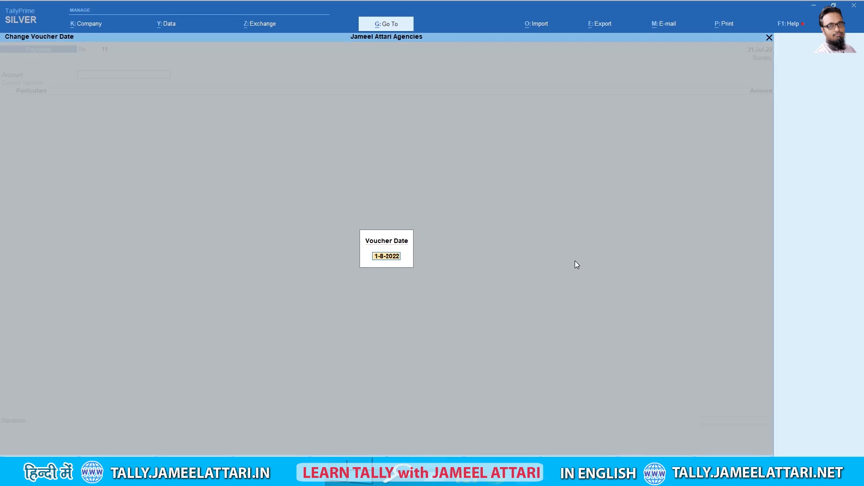
key(Delete)
text(31)
key(Return)
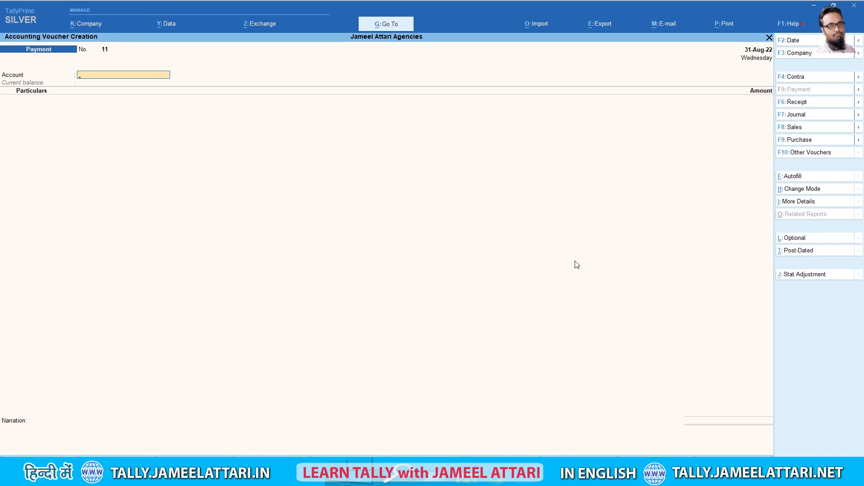
text(Cas)
key(Return)
text(E)
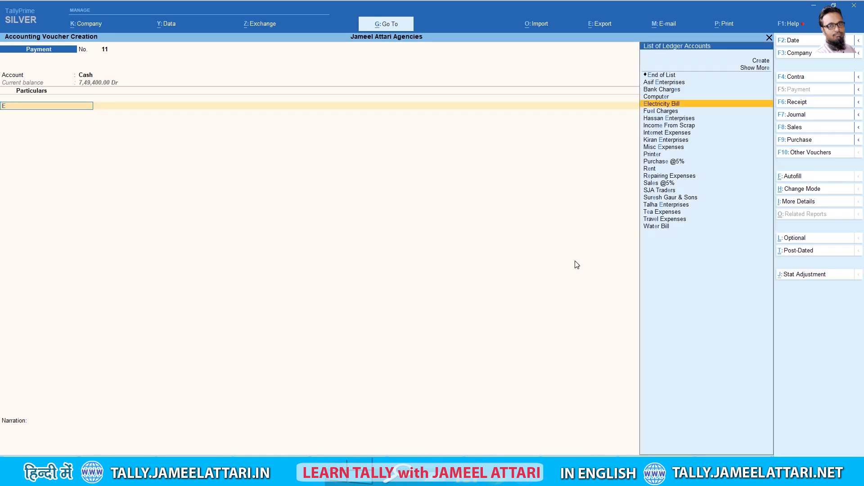
text(l)
key(Return)
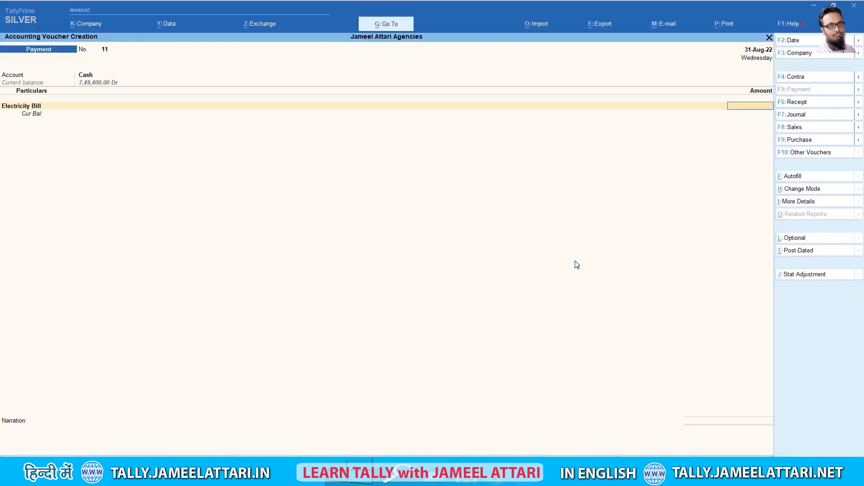
text(5,000)
key(Return)
key(Return)
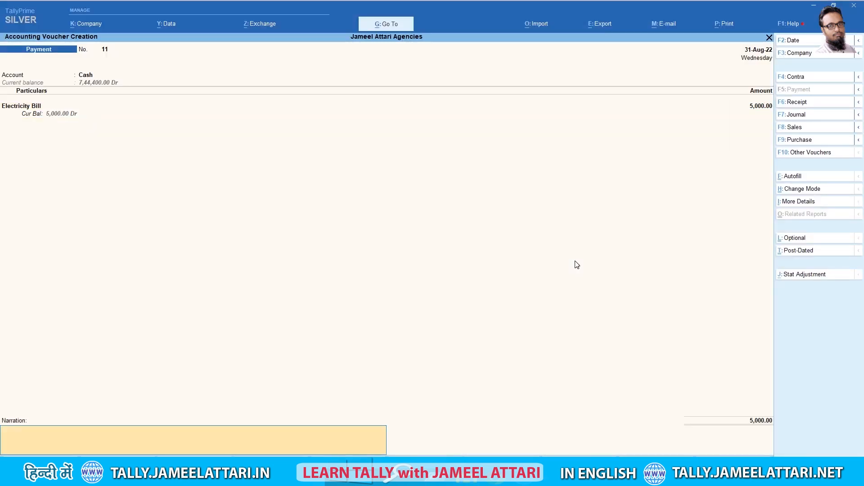
text(Bill paid)
key(Return)
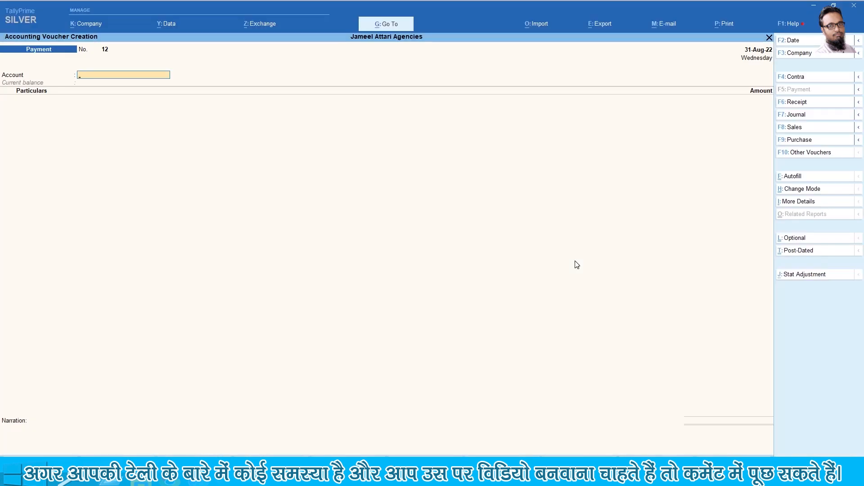
Enter voucher 12 dated 30-Sep-22: Cash paying 800 for Fuel Charges, narrated 'bill paid'
key(F2)
text(31-8-2022)
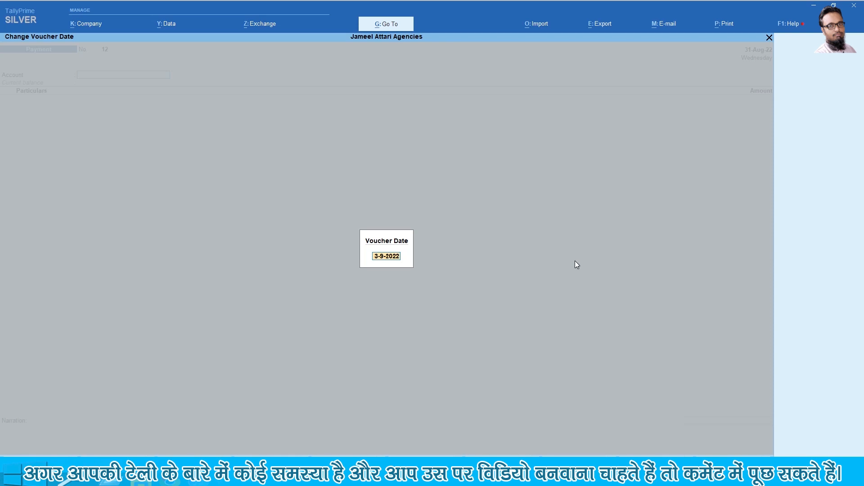
key(Return)
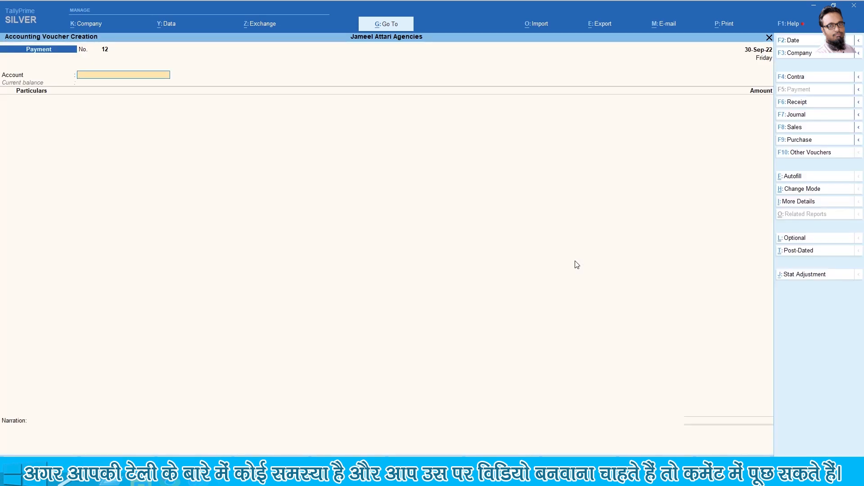
text(Cash)
key(Return)
text(fu)
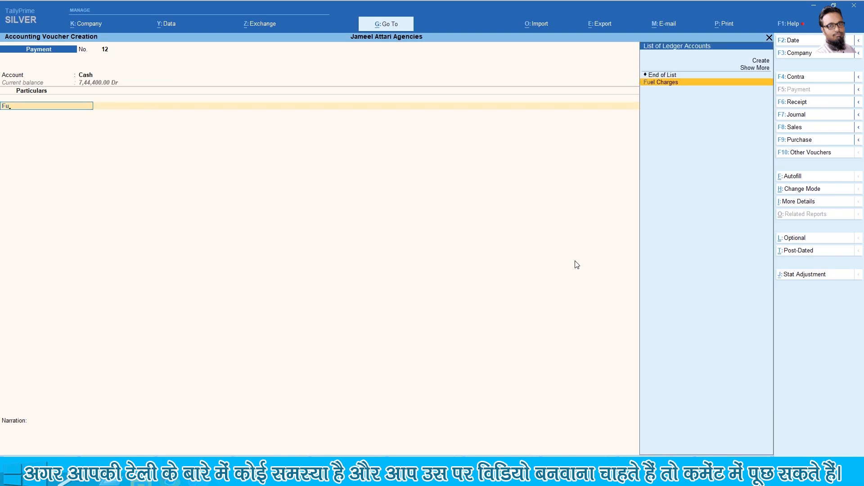
key(Return)
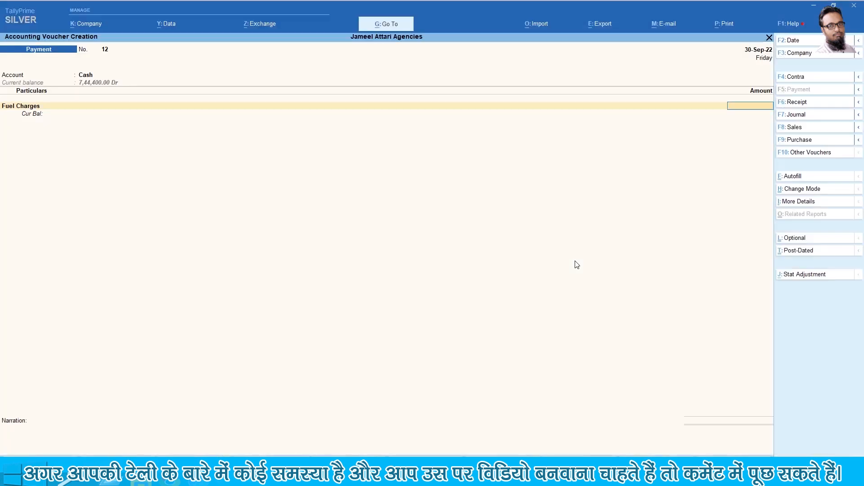
text(800)
key(Return)
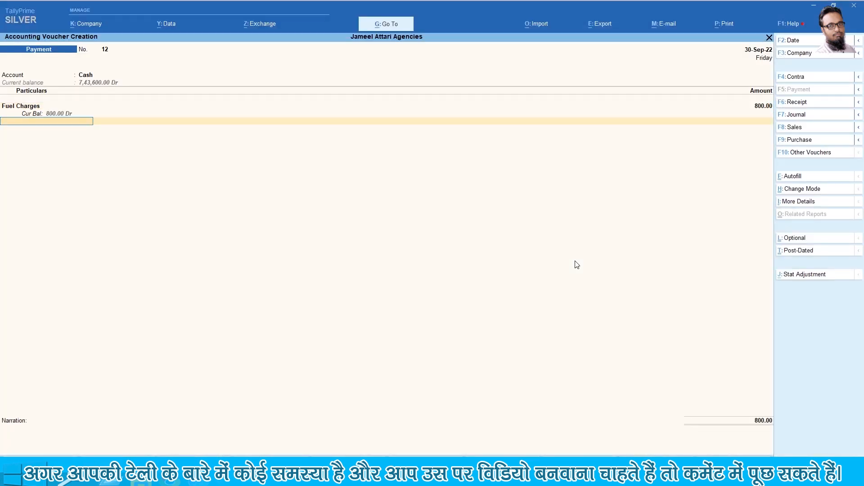
key(Return)
text(bill paid)
key(Return)
key(Return)
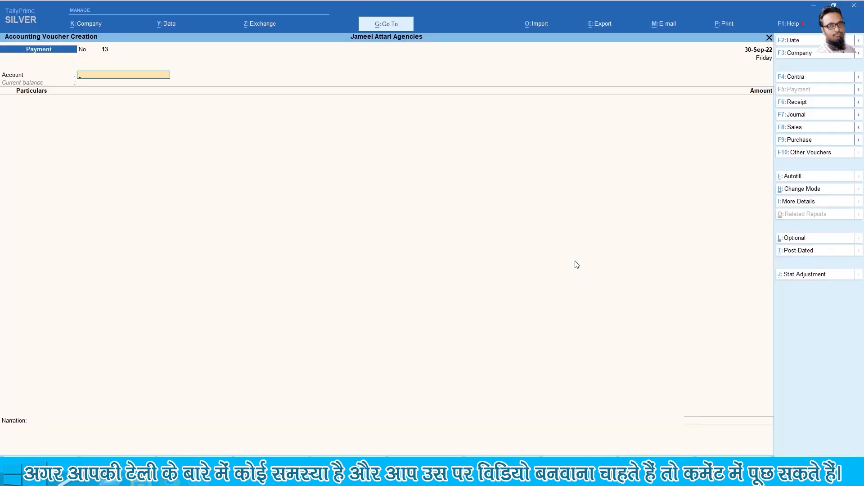
Date payment voucher 13 31-Oct-22 and select Cash as the paying account
key(F2)
key(Delete)
text(31)
key(Return)
text(Cash)
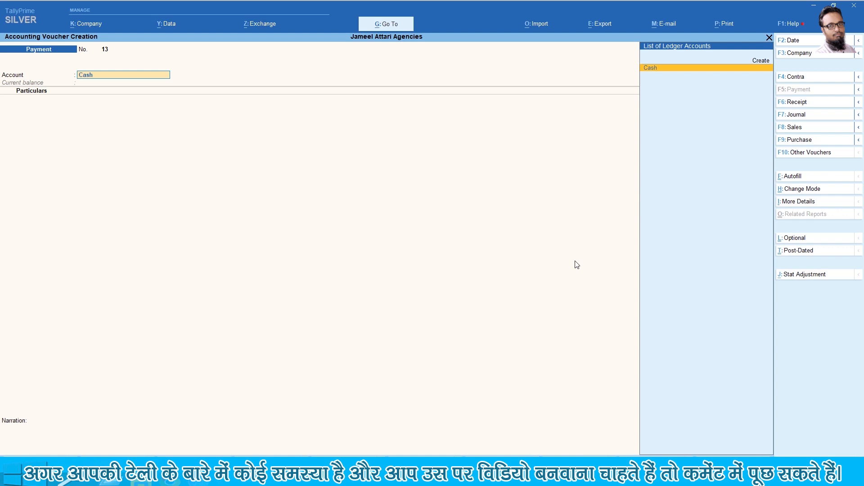
key(Return)
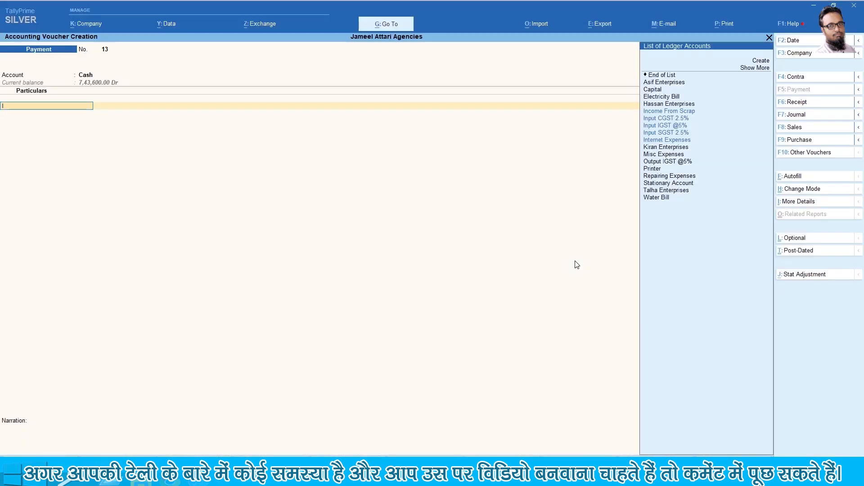
Debit Internet Expenses 5,000, narrate 'Expenses paid', and save voucher 13
text(Inter)
key(Return)
text(5000)
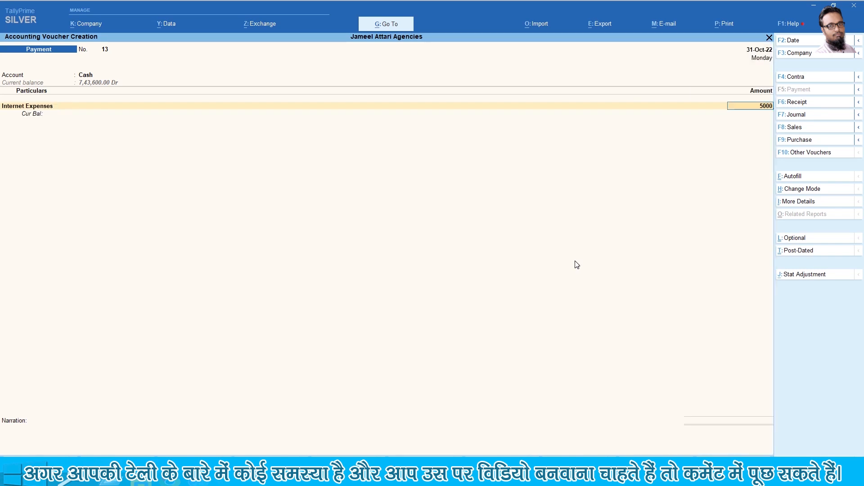
key(Return)
key(Return)
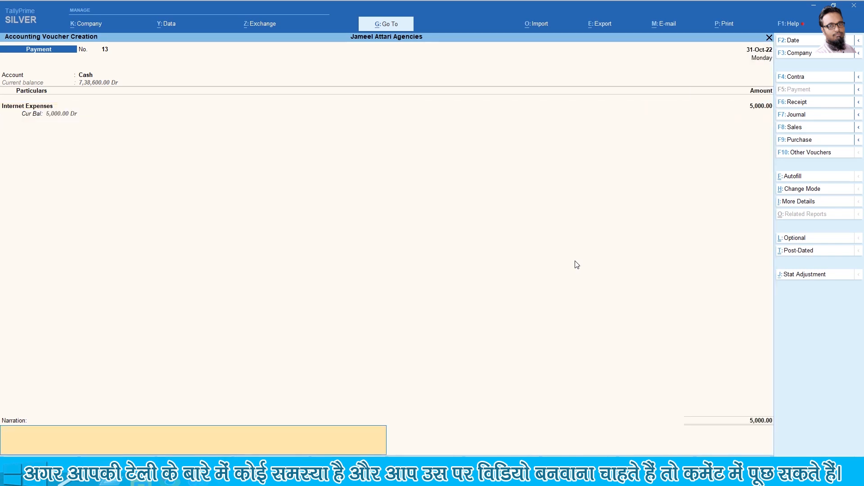
text(Expenses paid)
key(Return)
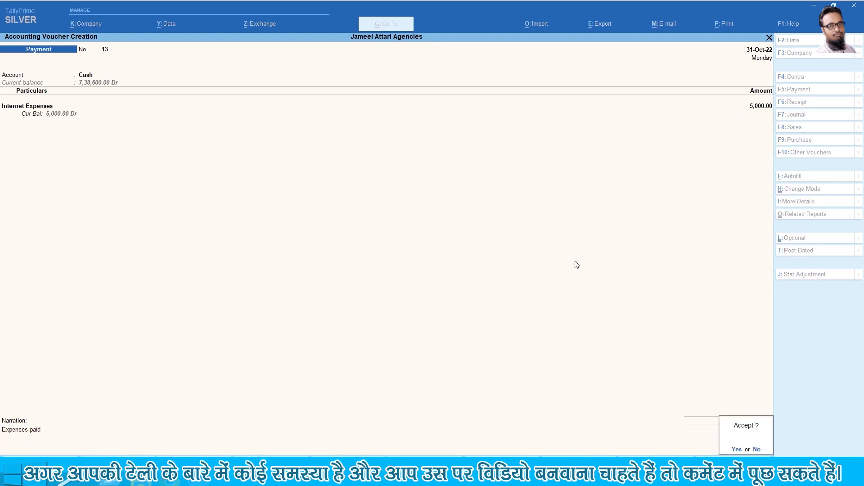
key(Return)
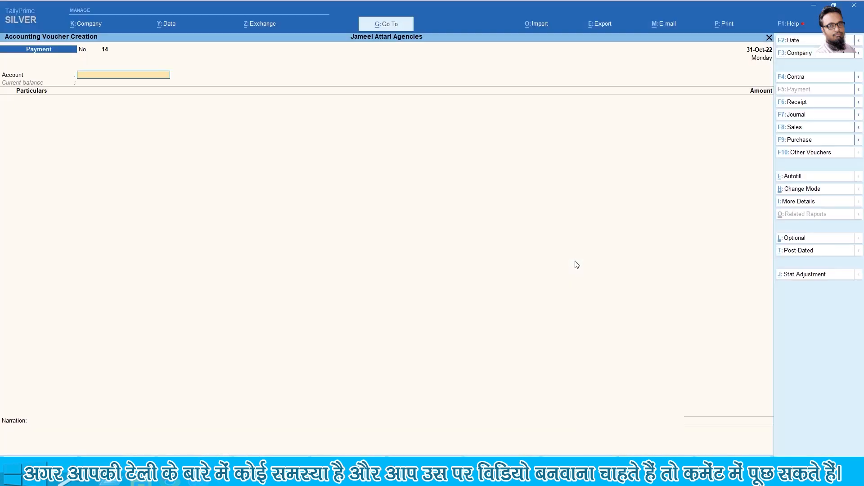
key(F2)
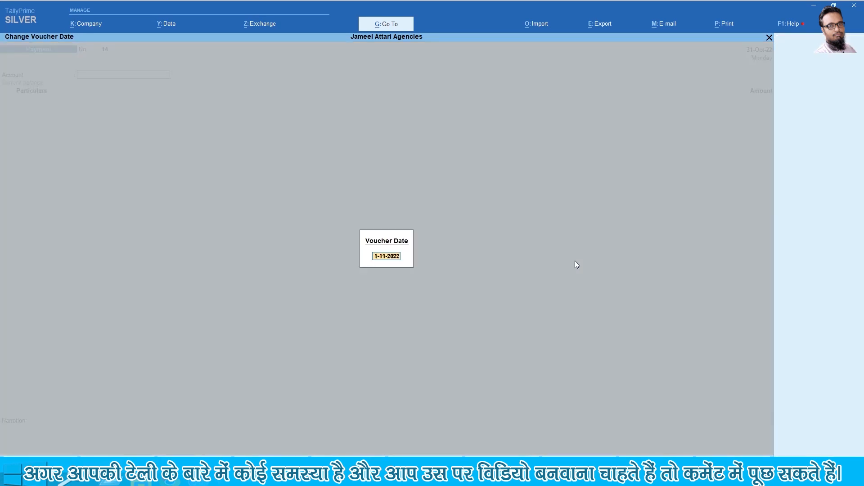
Save voucher 14 dated 10-Nov-22: Cash paying 500 for Misc Expenses, narrated 'expenses pad'
text(10)
key(Return)
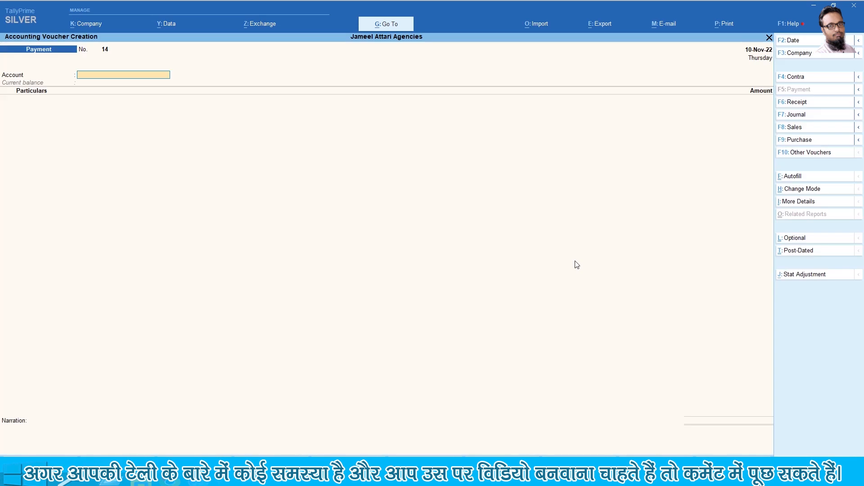
text(Cas)
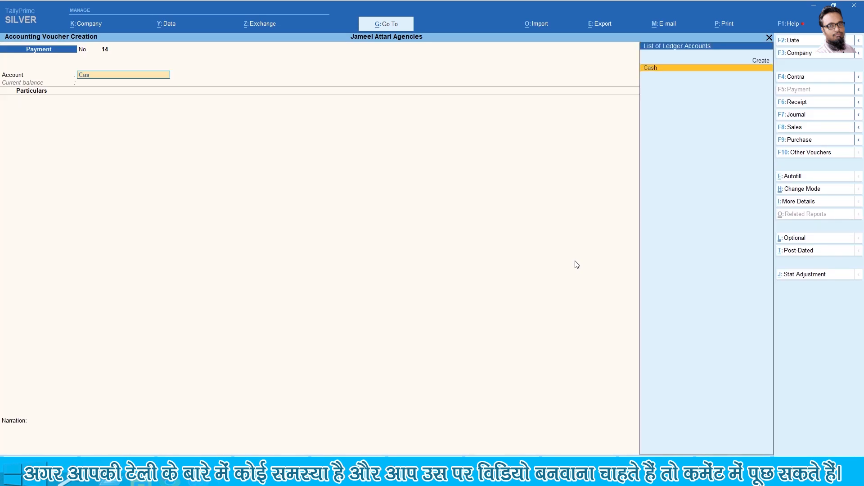
key(Return)
text(Misc)
key(Return)
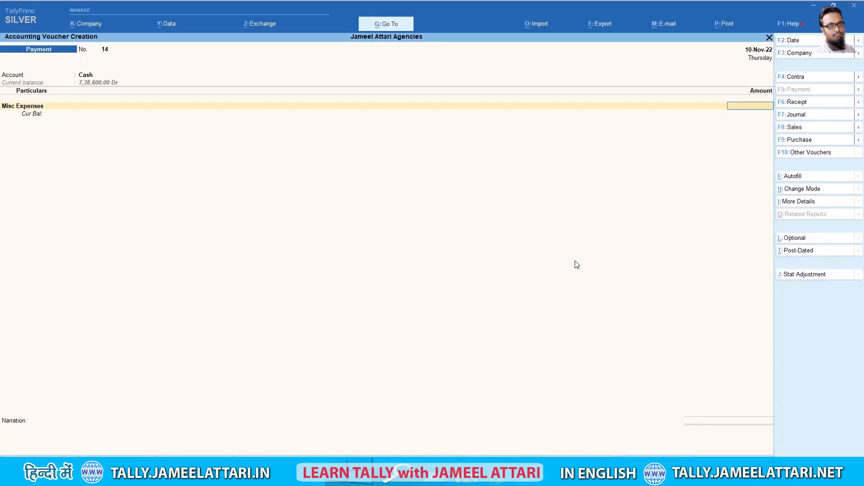
text(500)
key(Return)
key(Return)
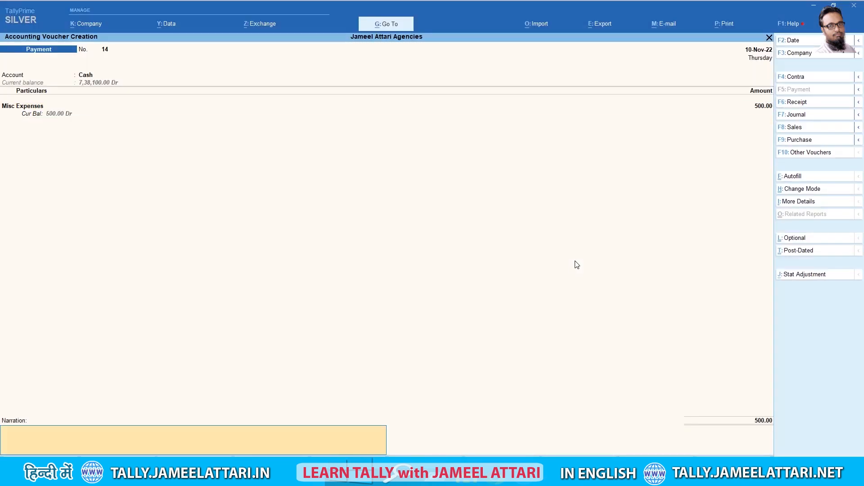
text(expenses pad)
key(Return)
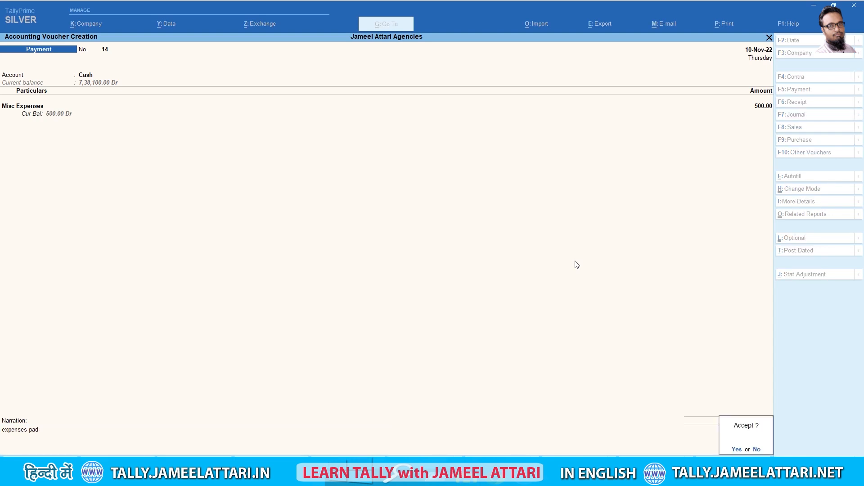
key(y)
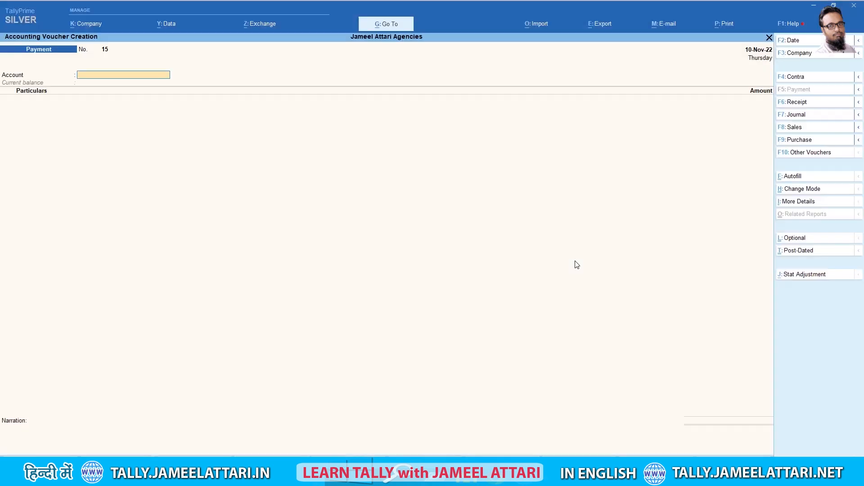
Save voucher 15 dated 15-Nov-22: Cash paying 10,000 for Rent, narrated 'rend paid'
key(F2)
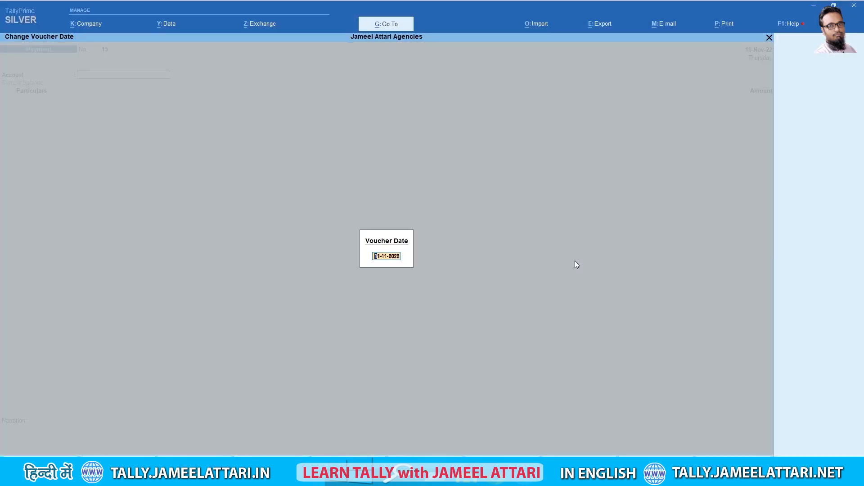
key(Delete)
key(Delete)
text(15)
key(Return)
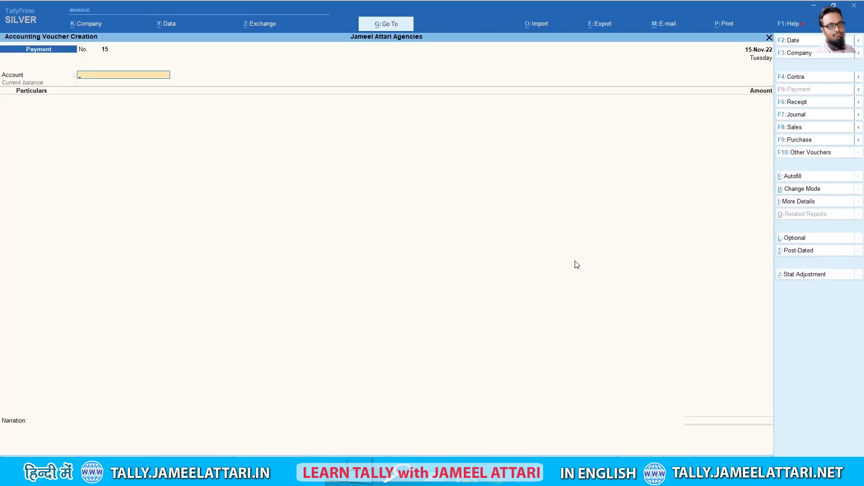
text(Cas)
key(Return)
text(Ren)
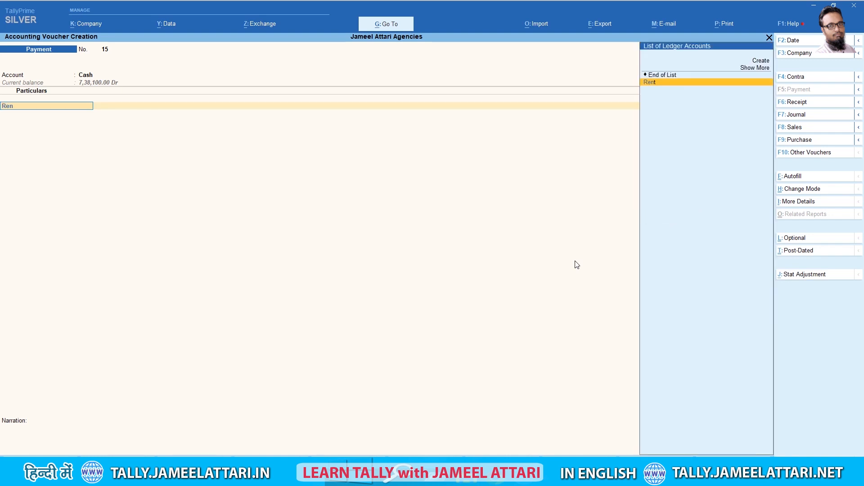
key(Return)
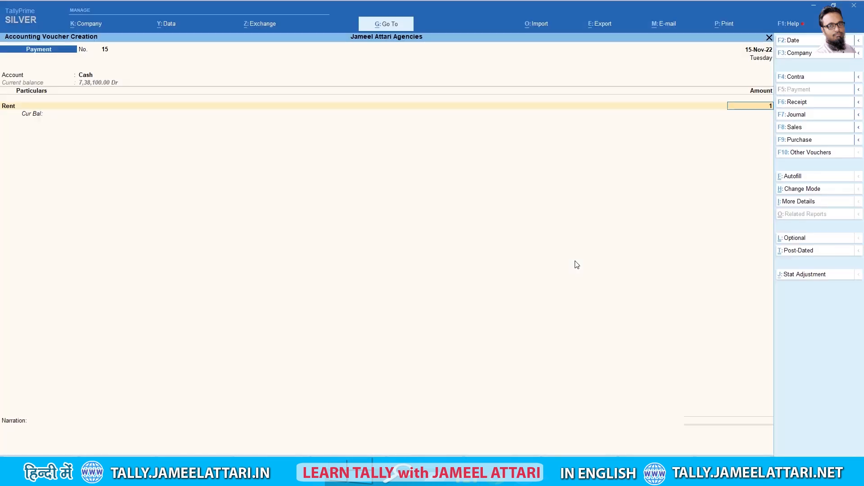
text(10000)
key(Return)
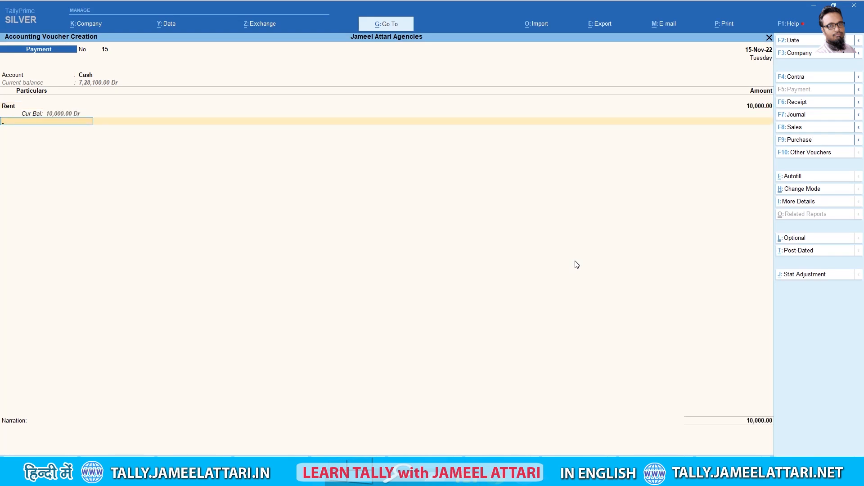
key(Return)
text(rend paid)
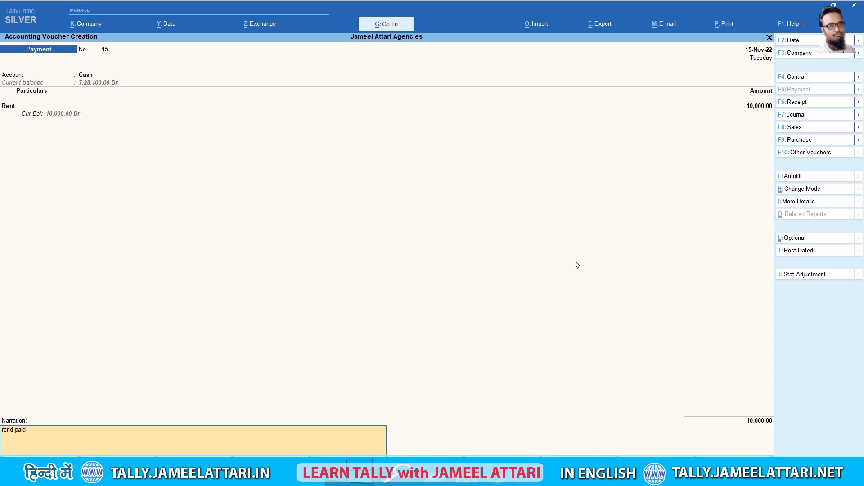
key(Return)
key(Return)
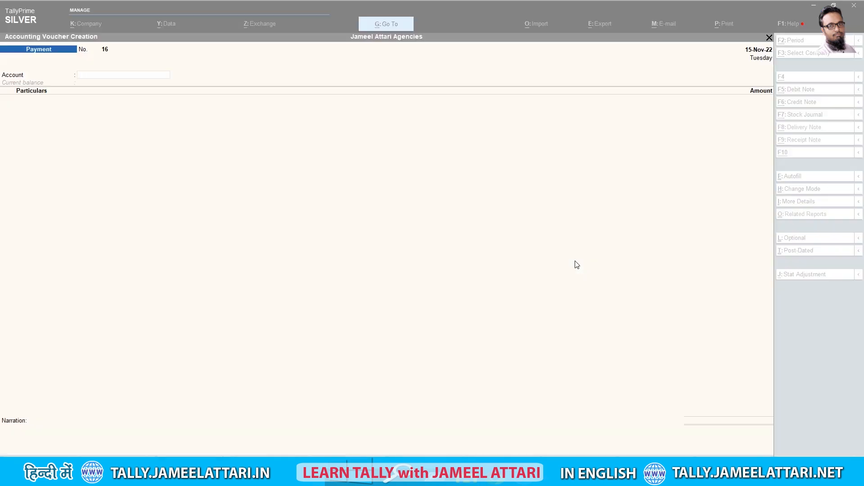
Date a new payment voucher 30-11-2022 with Cash as the paying account
key(F2)
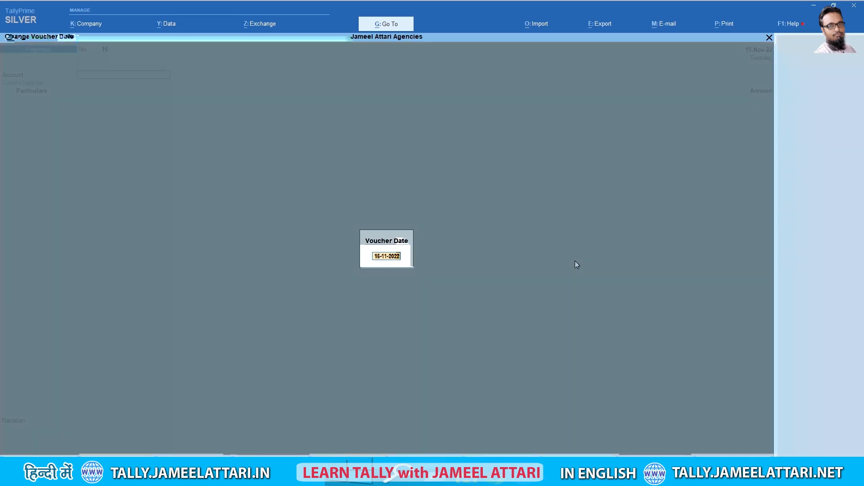
key(Delete)
key(Delete)
text(30)
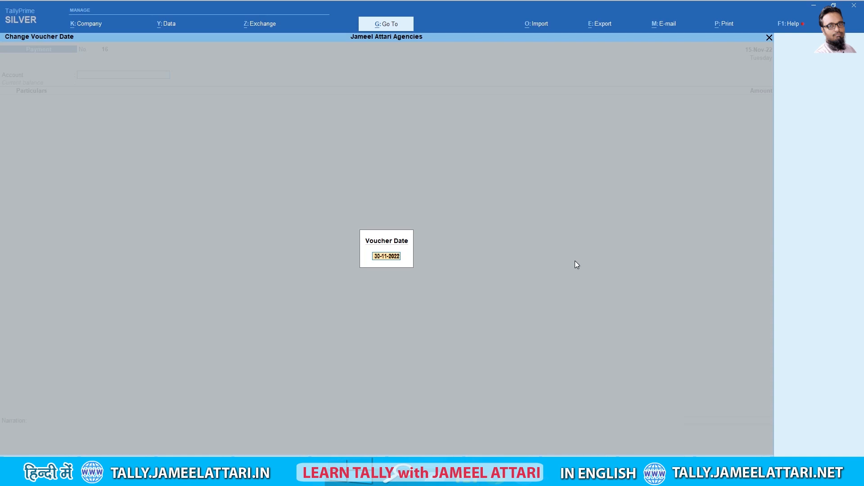
key(Return)
text(cash)
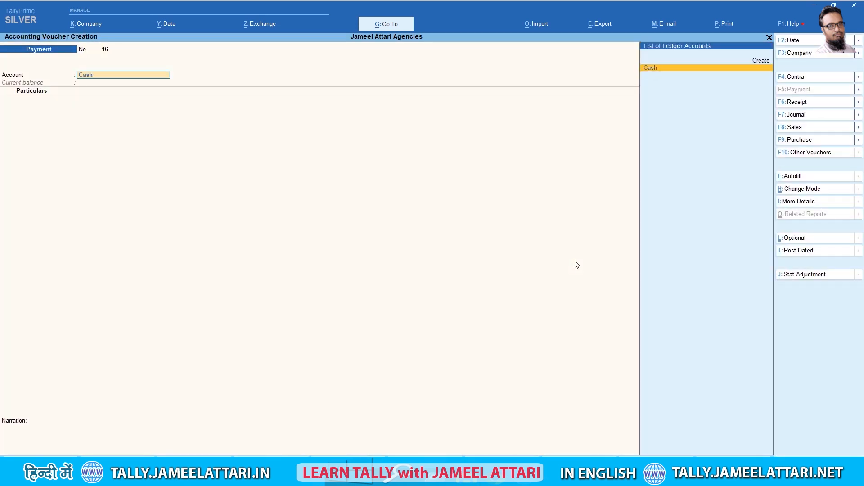
key(Return)
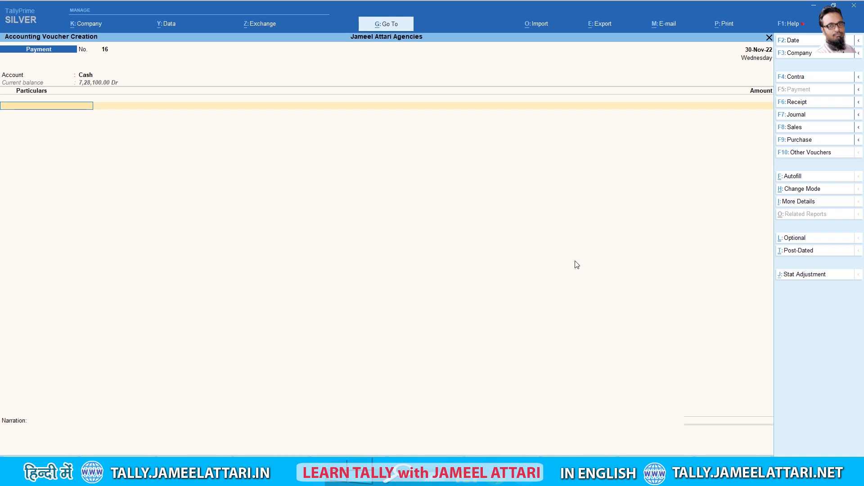
Debit Salary 8,000 with a salary-paid narration and save the voucher
text(Sal)
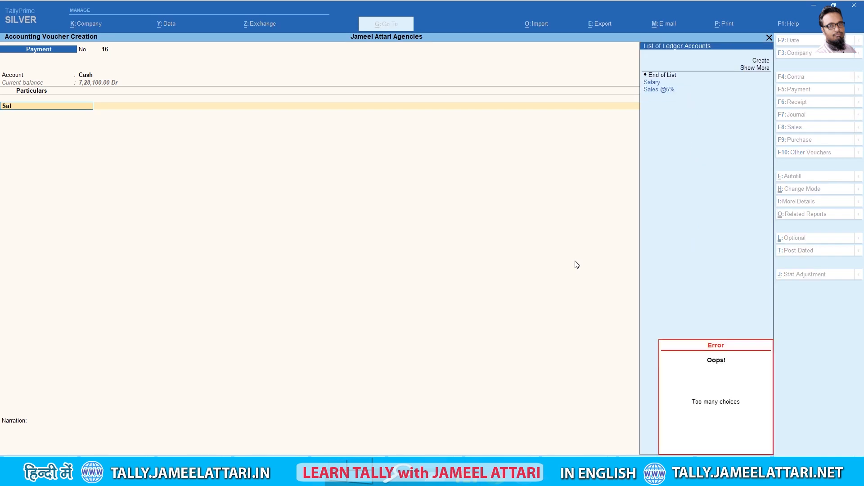
key(Down)
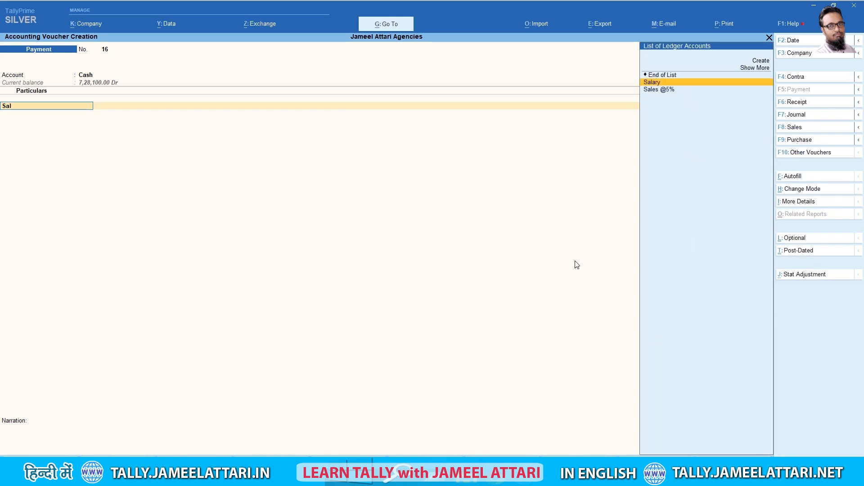
key(Return)
key(alt+Tab)
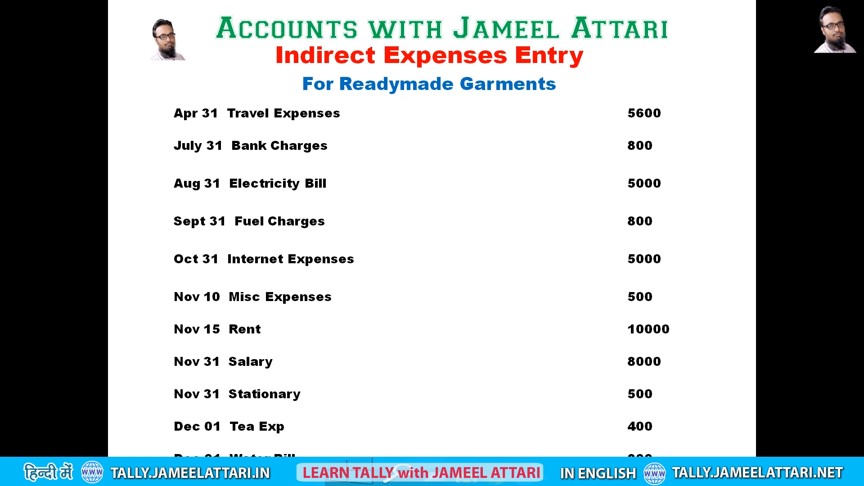
key(alt+Tab)
text(8000)
key(Return)
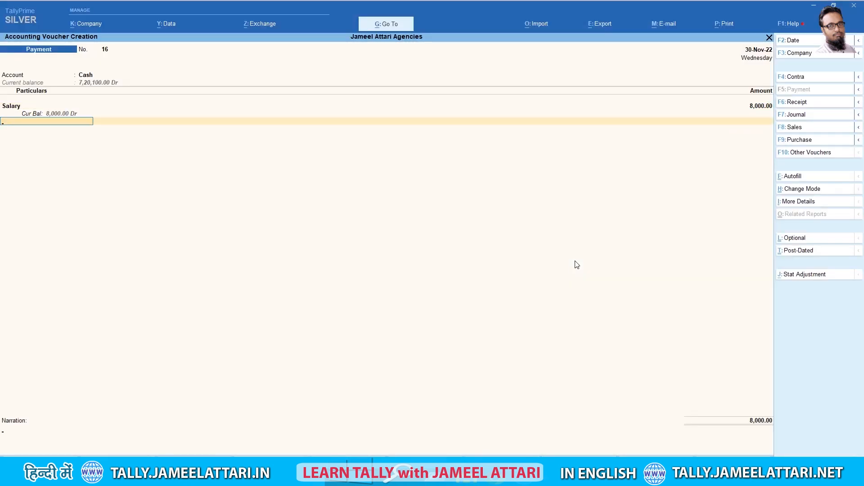
key(Return)
text(salary pai)
key(Return)
key(Return)
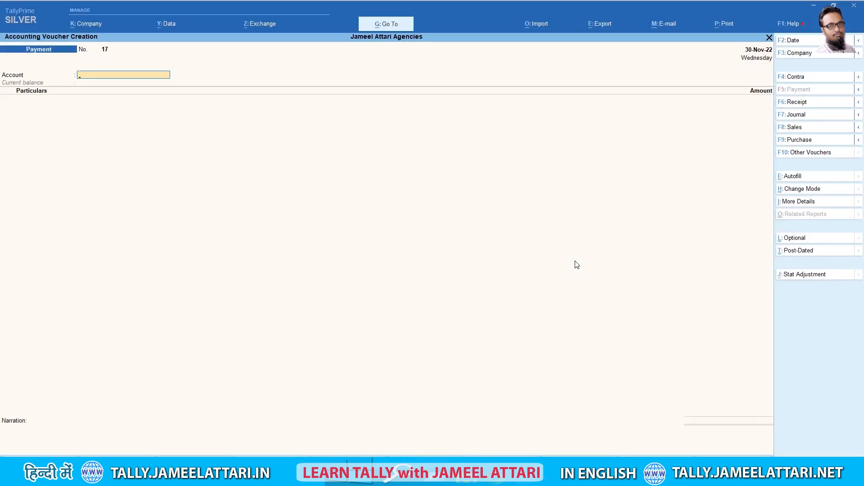
Record a 500 cash payment to Stationary Account narrated as bill paid
text(Ca)
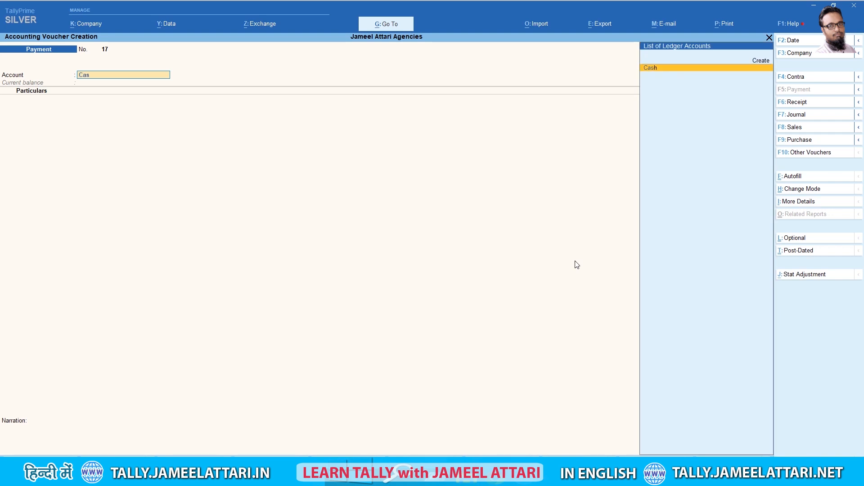
text(s)
key(Return)
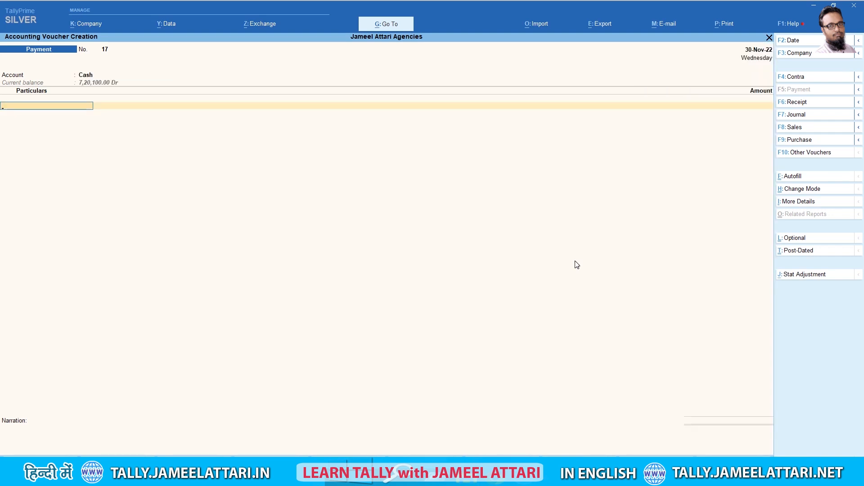
text(sta)
key(Return)
key(alt+Tab)
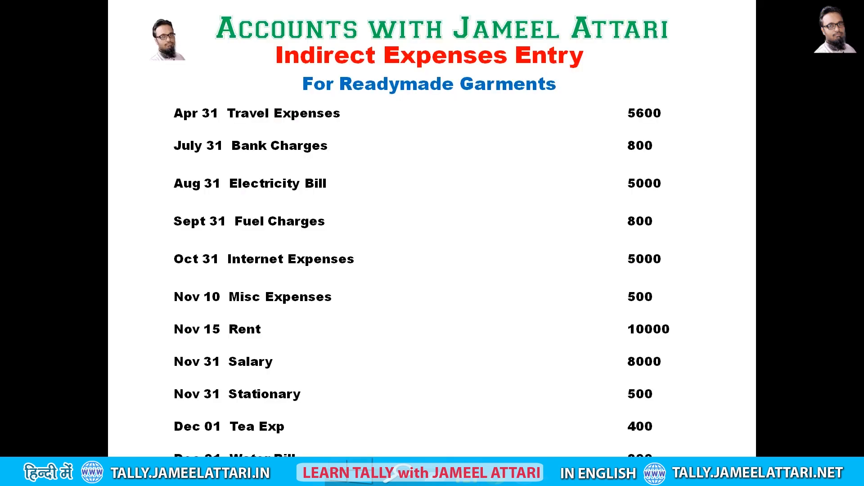
key(alt+Tab)
text(500)
key(Return)
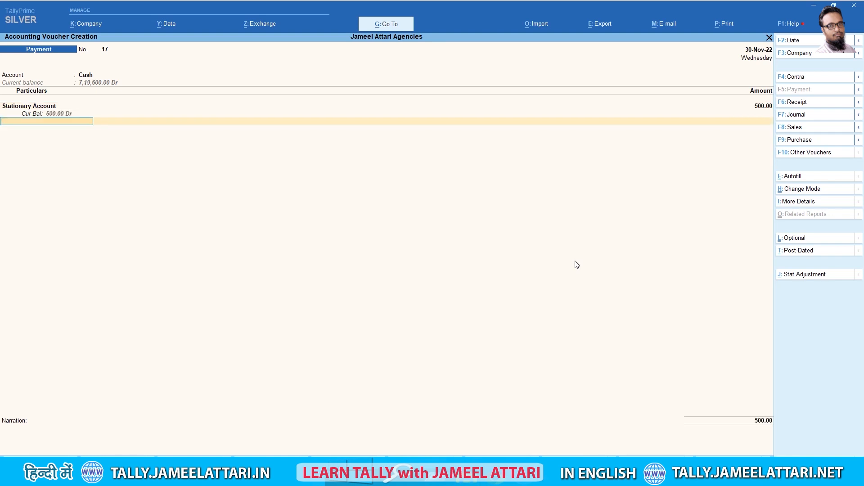
key(Return)
text(bill pad)
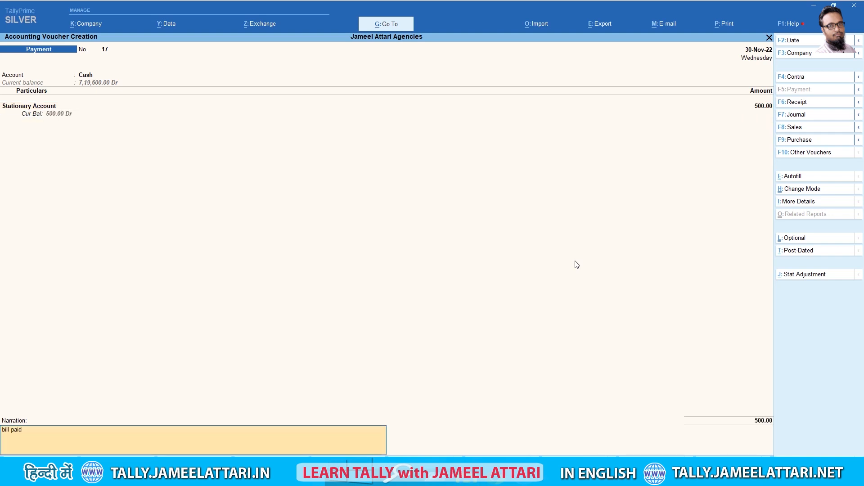
key(Return)
key(Return)
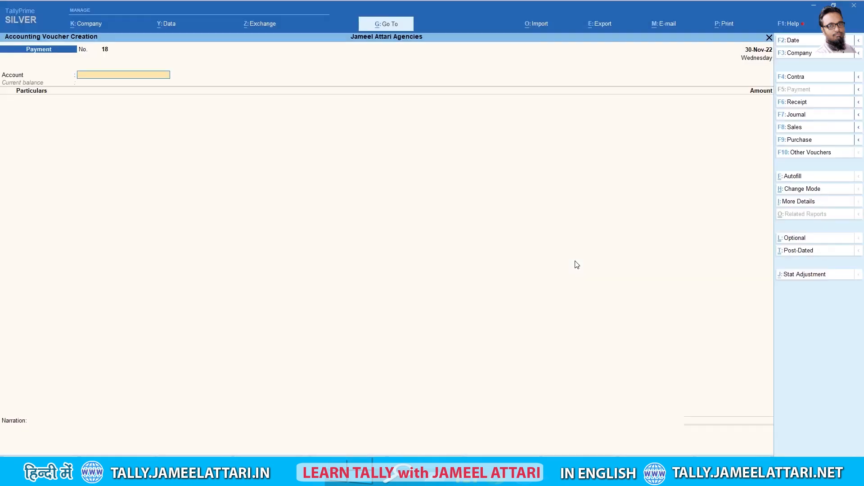
key(F2)
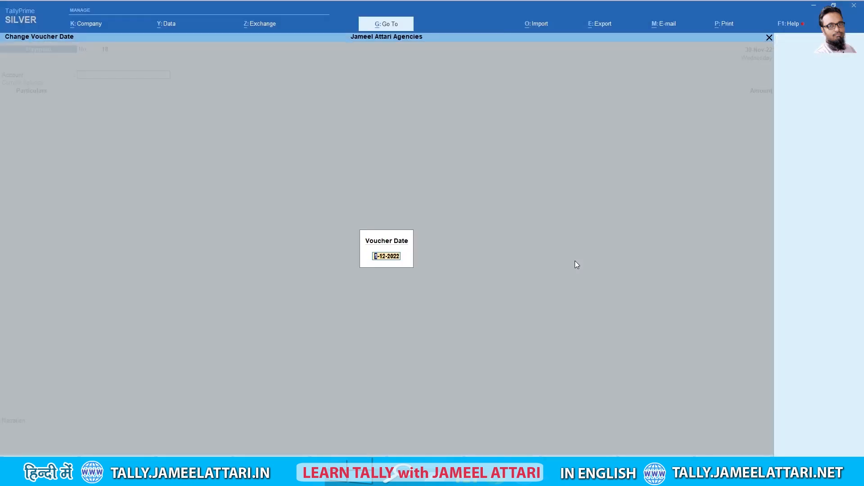
Record a 400 cash payment for Tea Expenses on 1-12-2022, narrated 'expenses paid'
key(Return)
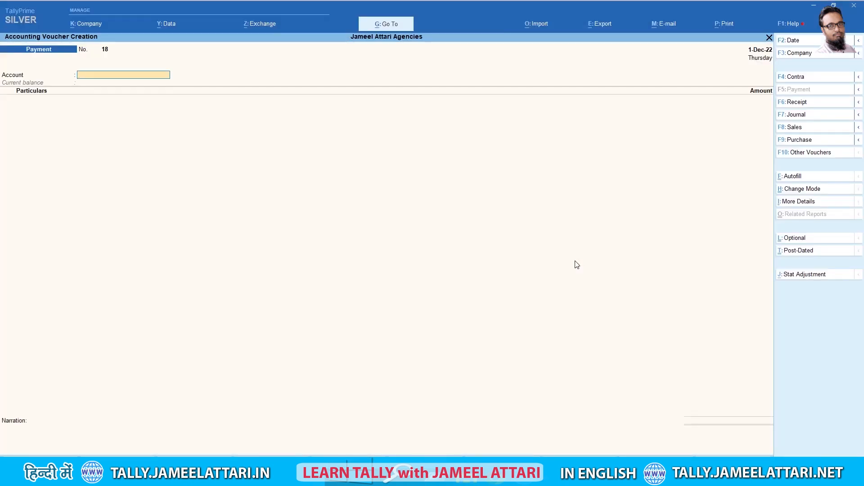
text(Cash)
key(Return)
text(Tr)
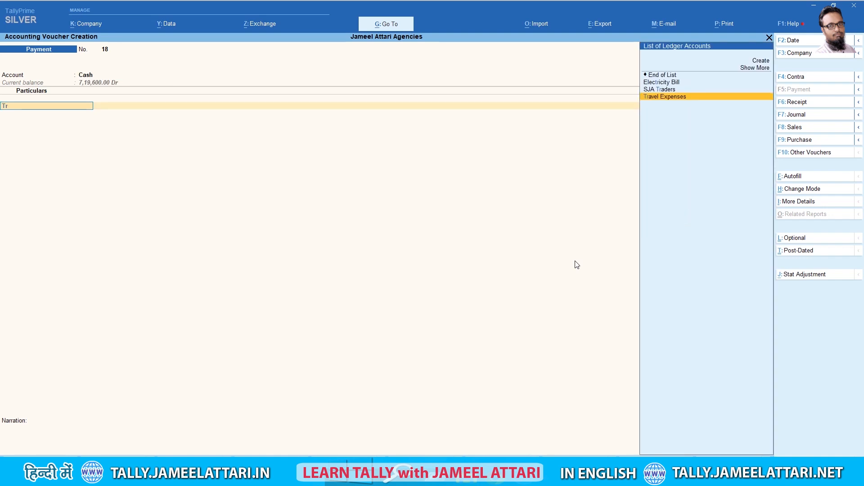
key(BackSpace)
text(ea)
key(Return)
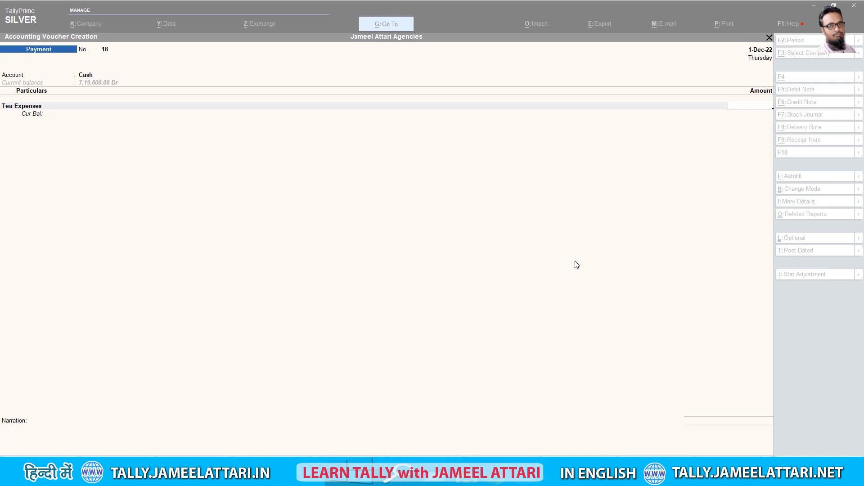
text(400)
key(Return)
key(Return)
text(expenses paid)
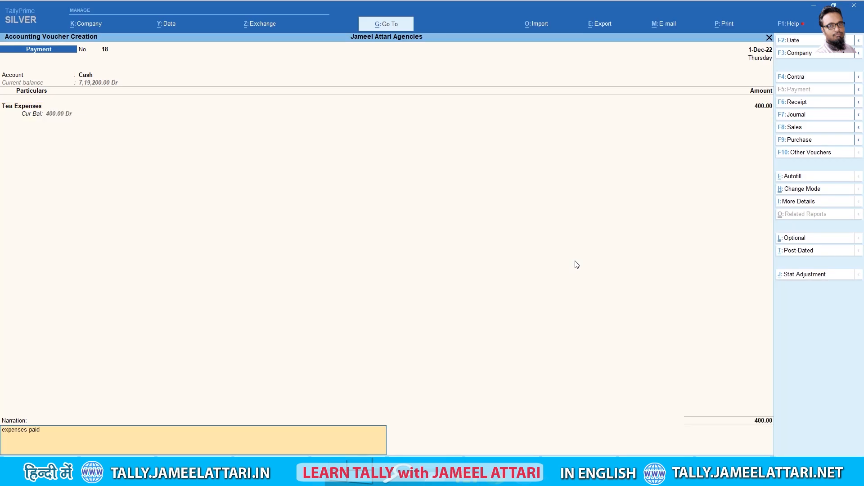
key(Return)
key(Return)
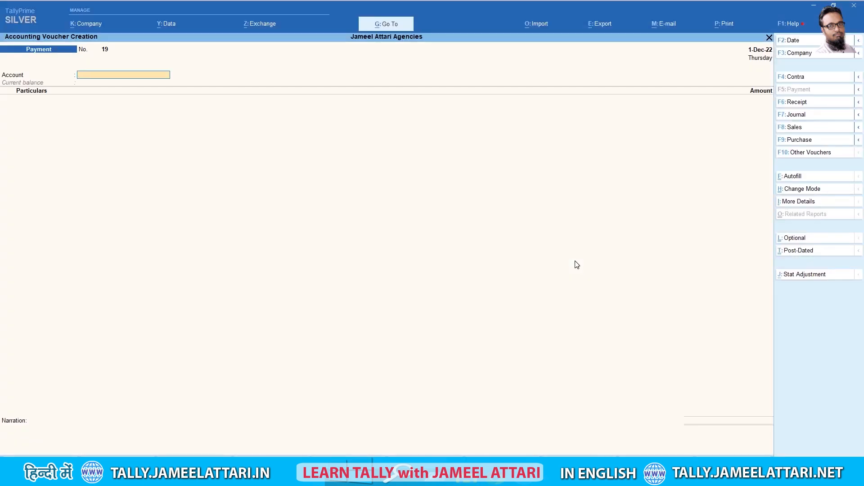
Record an 800 cash payment for Water Bill narrated 'bill paid' and accept it
text(Cas)
key(Return)
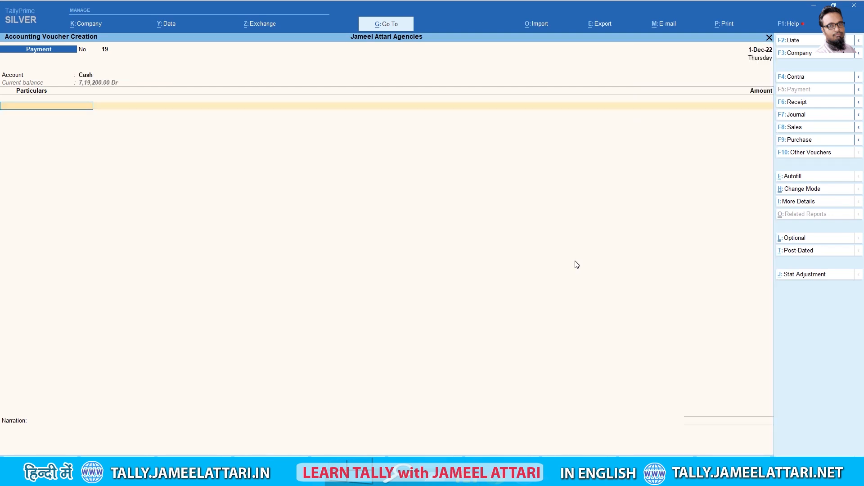
text(wat)
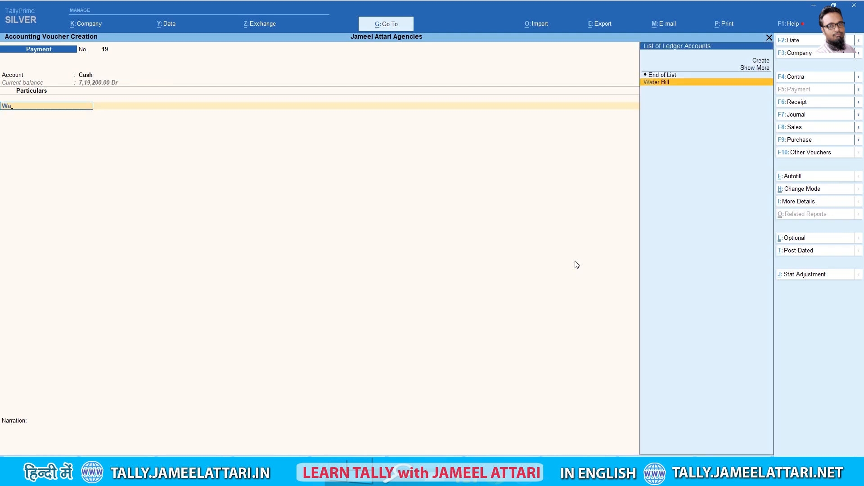
key(Return)
text(800)
key(Return)
key(Return)
text(bill paid)
key(Return)
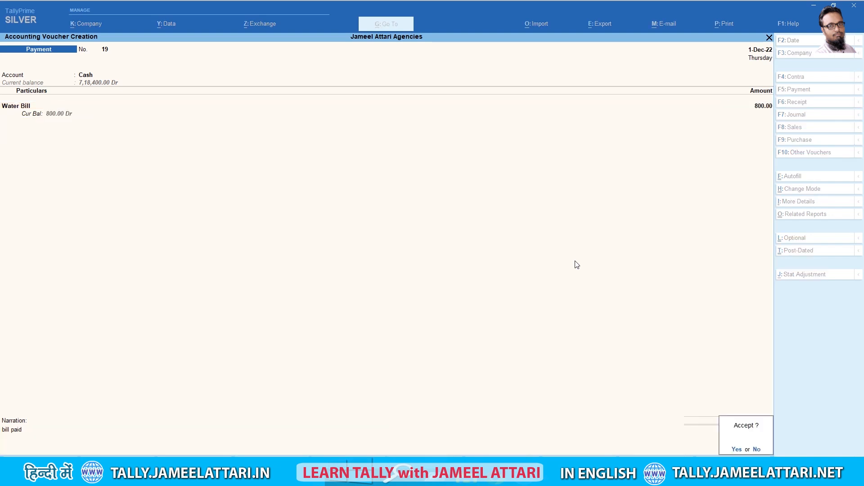
key(y)
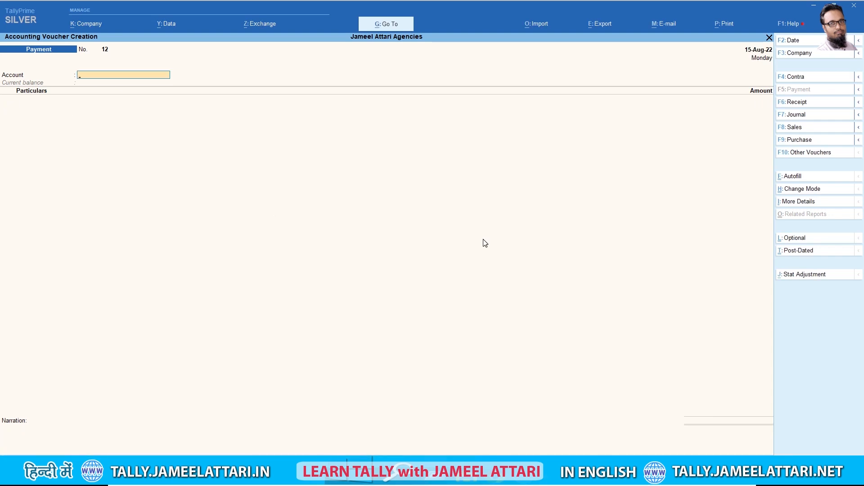
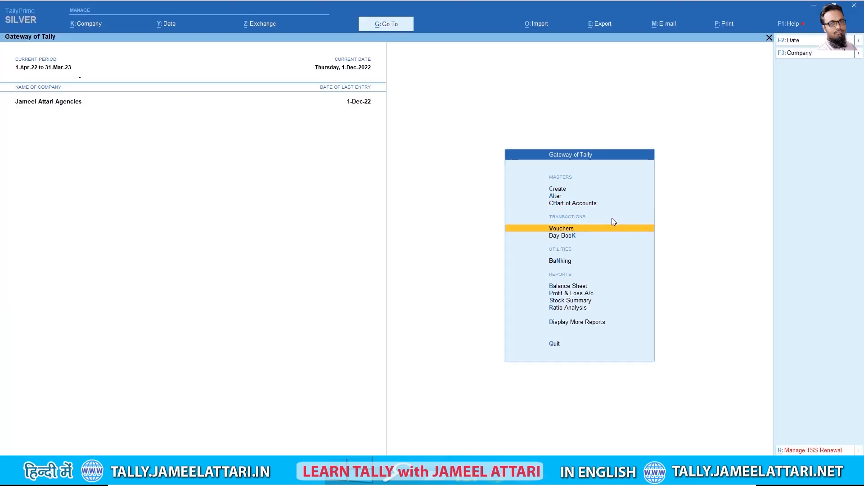
Open a blank Payment voucher, number 20, in Accounting Voucher Creation
click(612, 221)
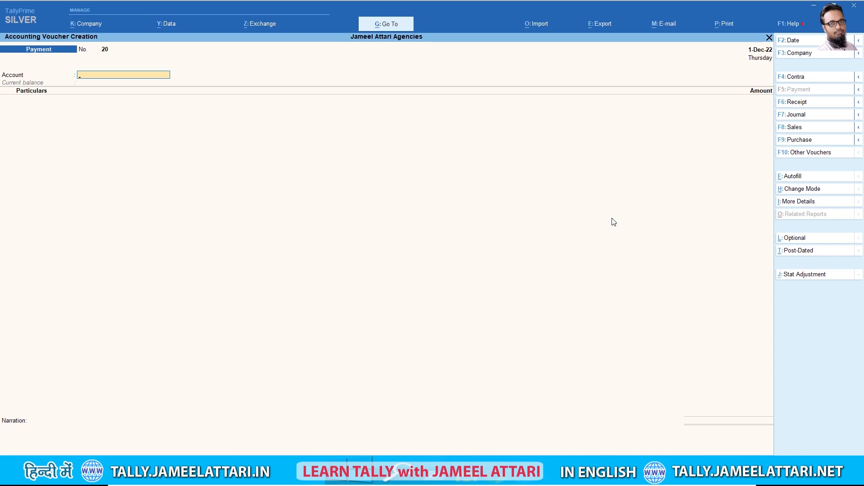
Return the voucher type to Payment, select Cash as the paying account, and open the date for editing
click(799, 140)
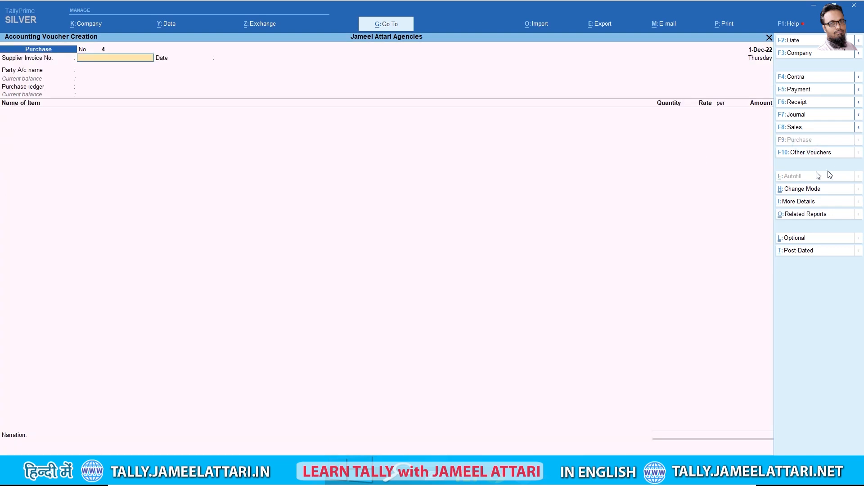
click(804, 89)
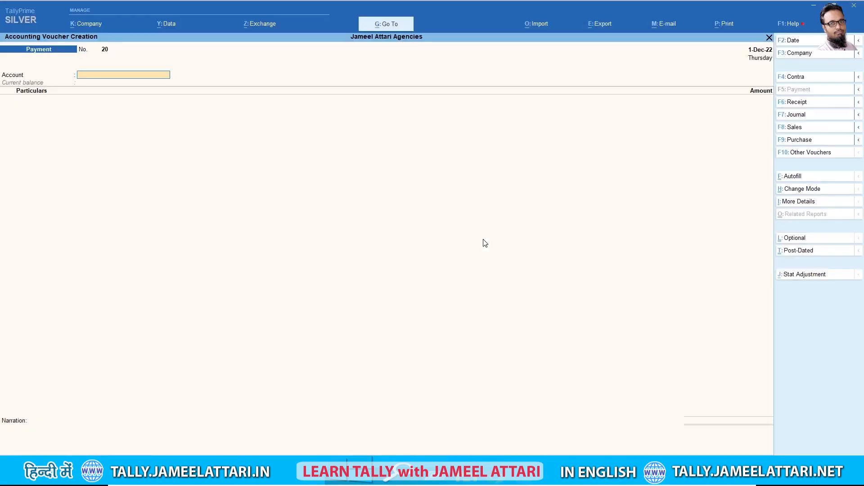
text(Cash)
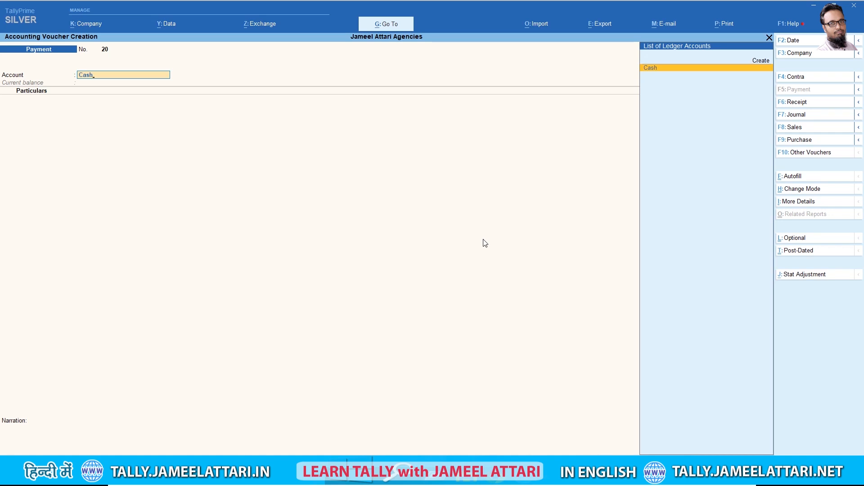
key(Return)
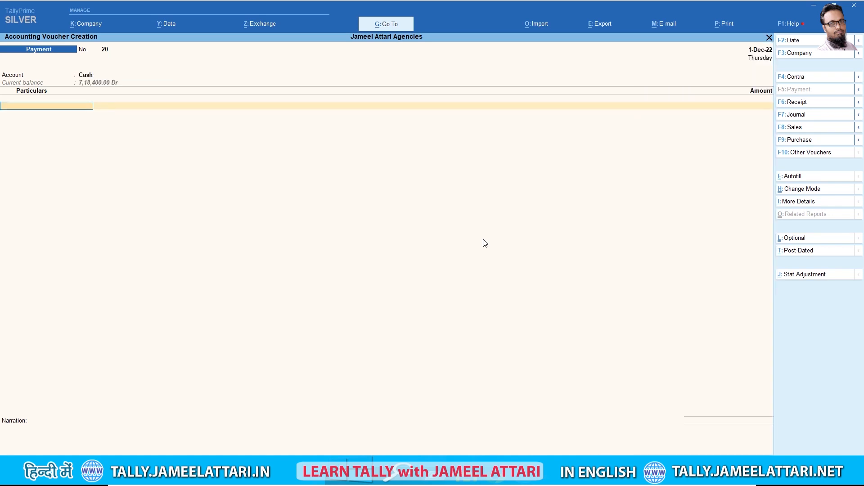
key(F2)
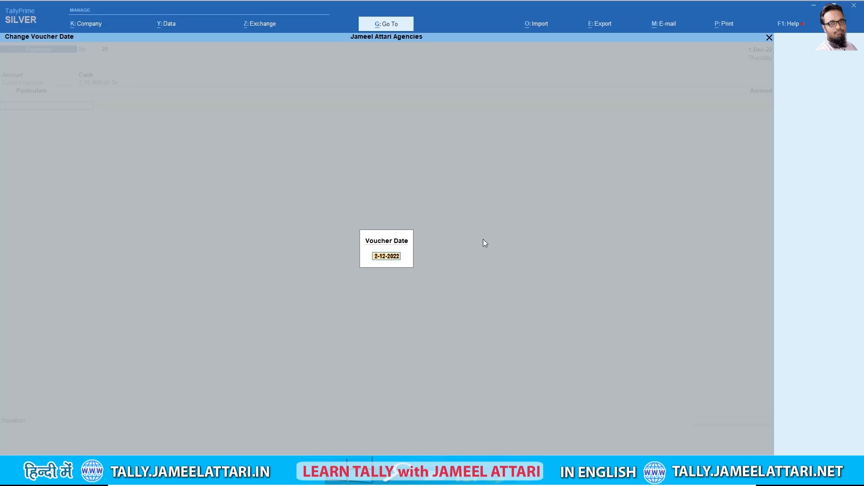
Change the voucher date to 22-5-2022
key(Delete)
text(22)
key(Delete)
key(Delete)
text(5)
key(BackSpace)
text(-)
key(Return)
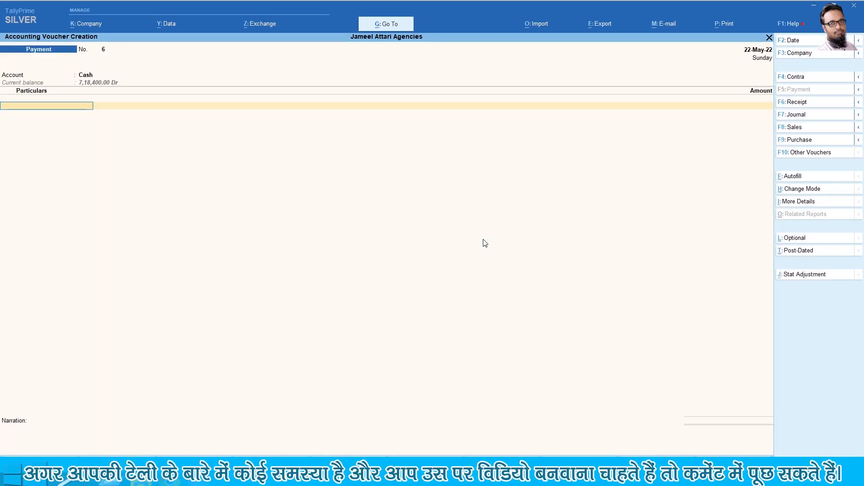
Enter Income From Scrap for 500 with narration 'sale' and accept the voucher
text(Sal)
key(BackSpace)
key(BackSpace)
key(BackSpace)
text(In)
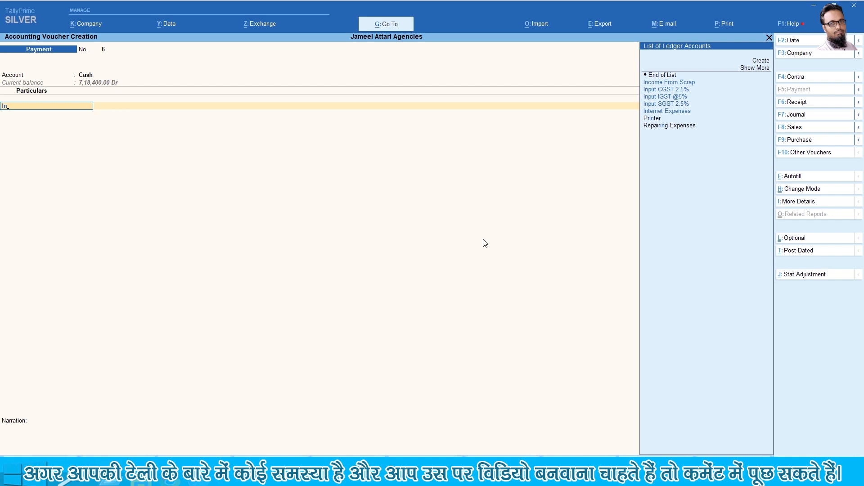
key(Down)
key(Return)
text(500)
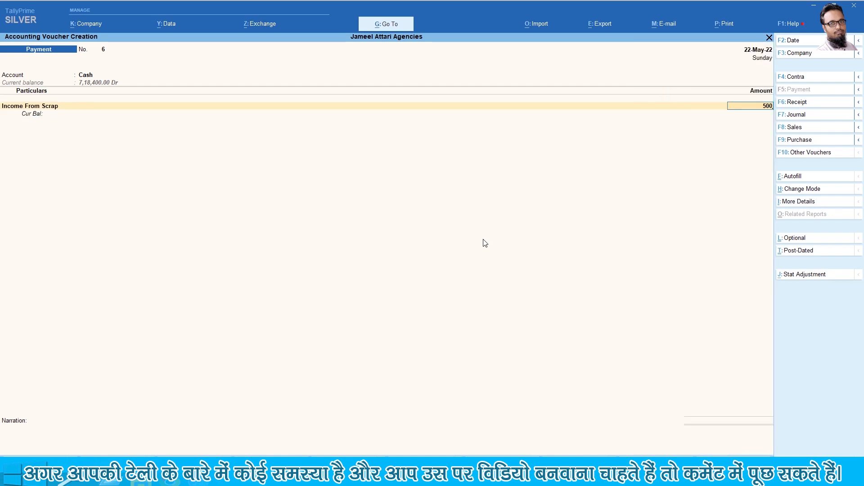
key(Return)
key(Return)
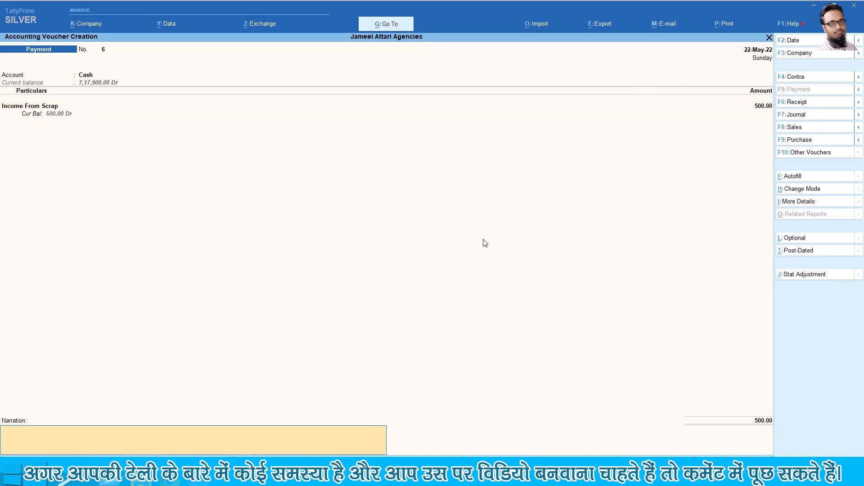
text(sale)
key(Return)
key(Return)
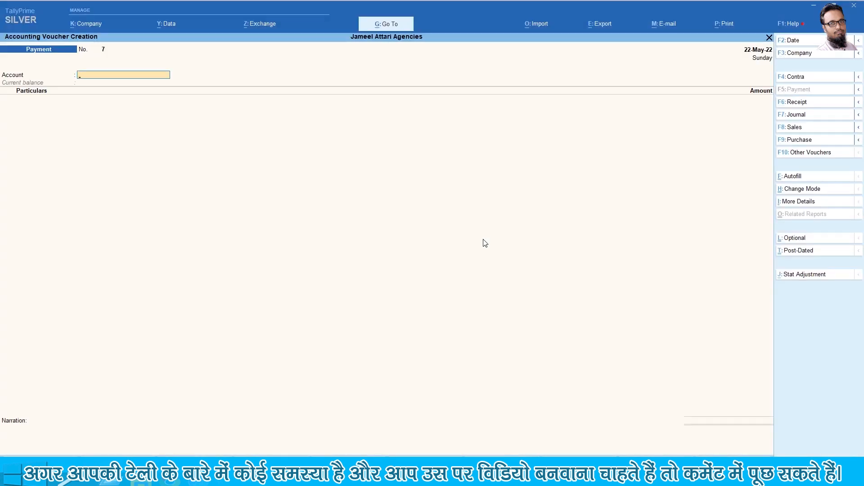
Change the next voucher's date to 15-8-2022
key(F2)
text(15-5-2022)
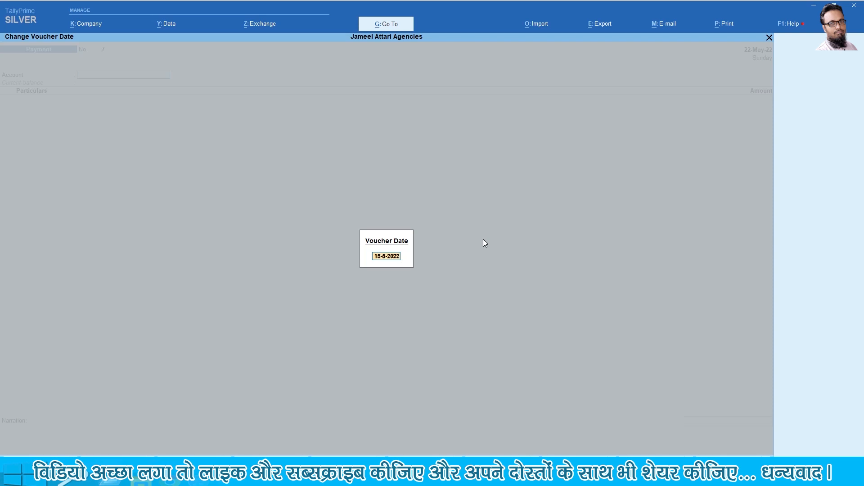
key(BackSpace)
text(8)
key(BackSpace)
text(-)
key(Return)
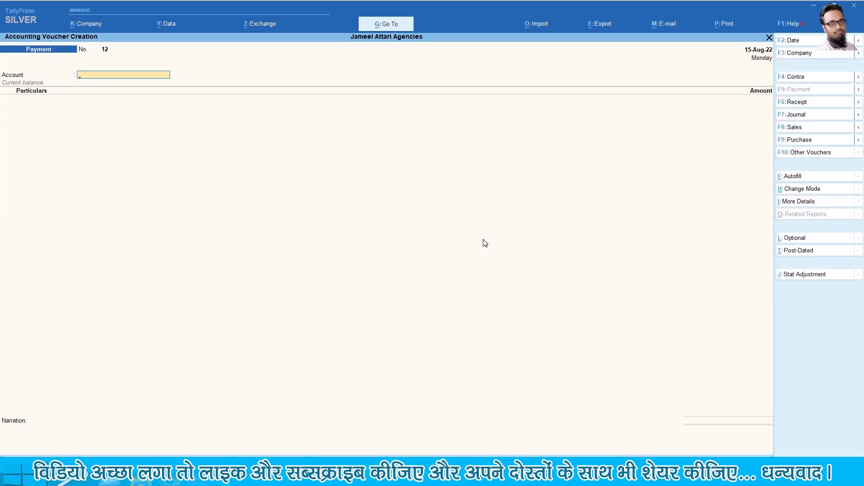
Record Cash paying 1500 to Income From Scrap, narrated 'sale of cartoon', and save
text(Cas)
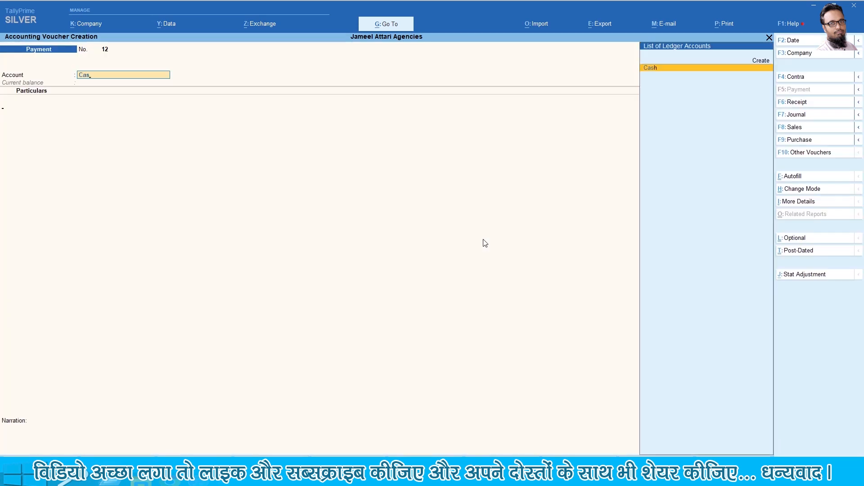
key(Return)
text(inco)
key(Return)
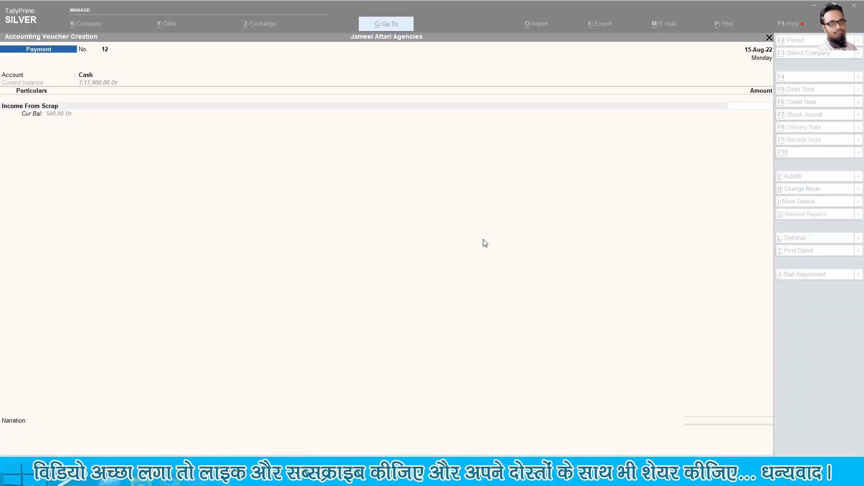
text(1500)
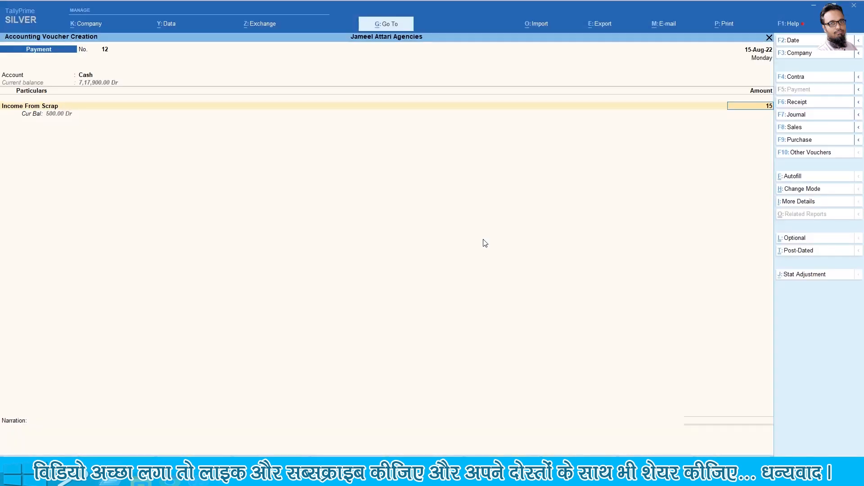
key(Return)
key(Return)
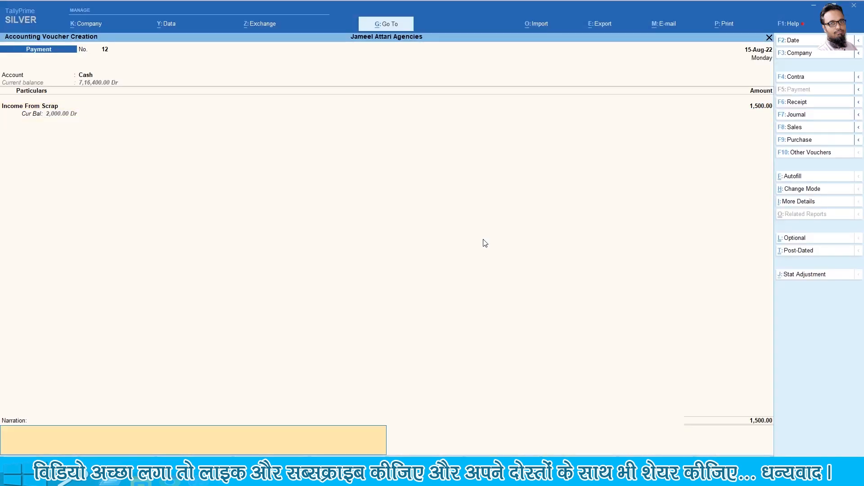
text(sale of cartoon)
key(Return)
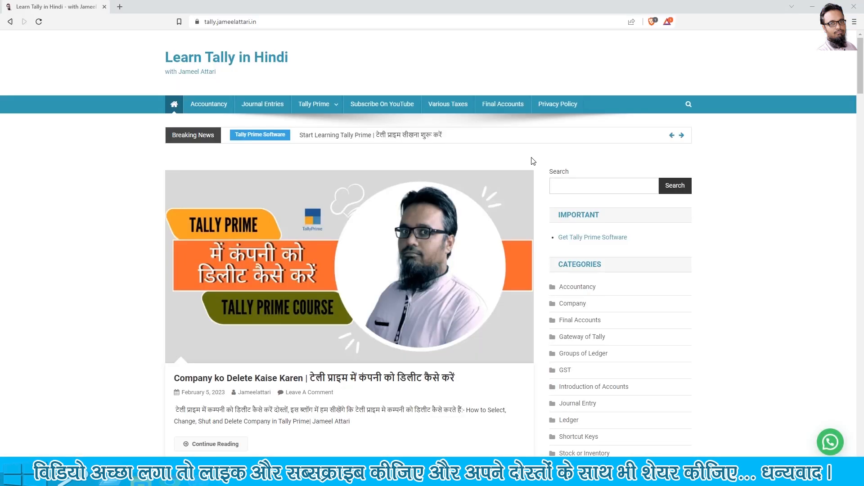